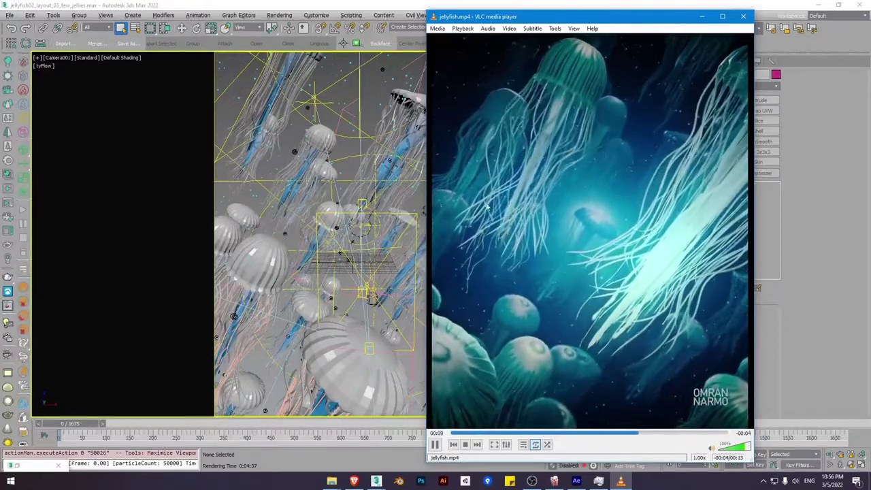
- Pause the jellyfish.mp4 reference video and close its player
left_click(434, 445)
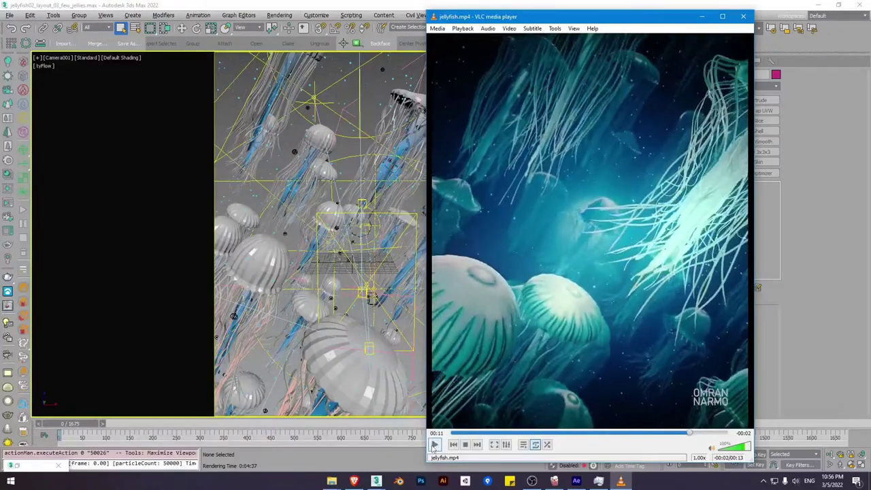
left_click(741, 18)
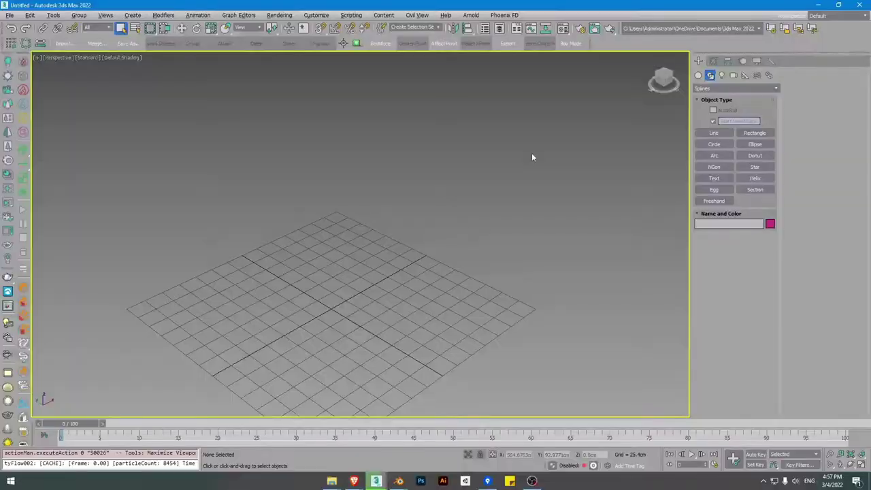
- Draw an open six-point line in the front view, arching down from the centre axis as half of the jellyfish bell profile
middle_click_drag(463, 215, 540, 197)
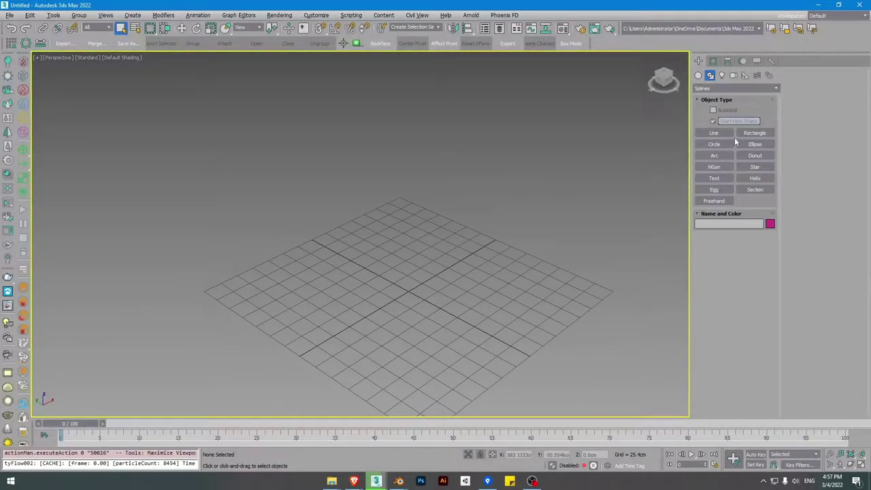
left_click(722, 76)
left_click(710, 76)
left_click(714, 133)
key("f")
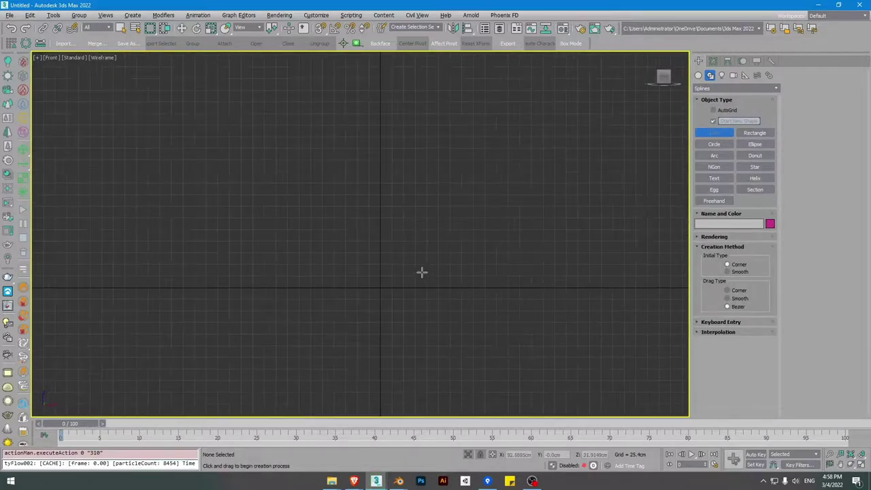
left_click(388, 190)
left_click(500, 203)
left_click(581, 252)
left_click(620, 290)
left_click(635, 340)
left_click(634, 356)
right_click(631, 279)
- Select all vertices of the profile line and convert them to Smooth
middle_click_drag(598, 262, 539, 237)
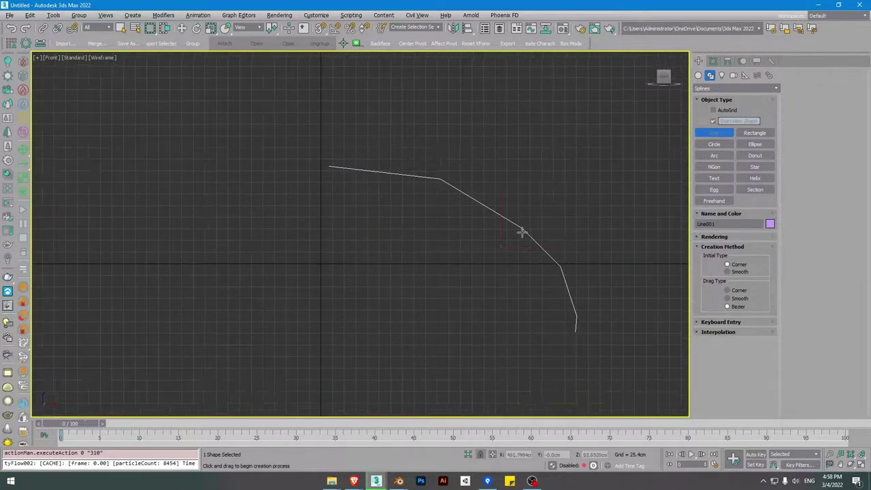
scroll(517, 231, "down", 2)
key("1")
left_click_drag(586, 304, 423, 144)
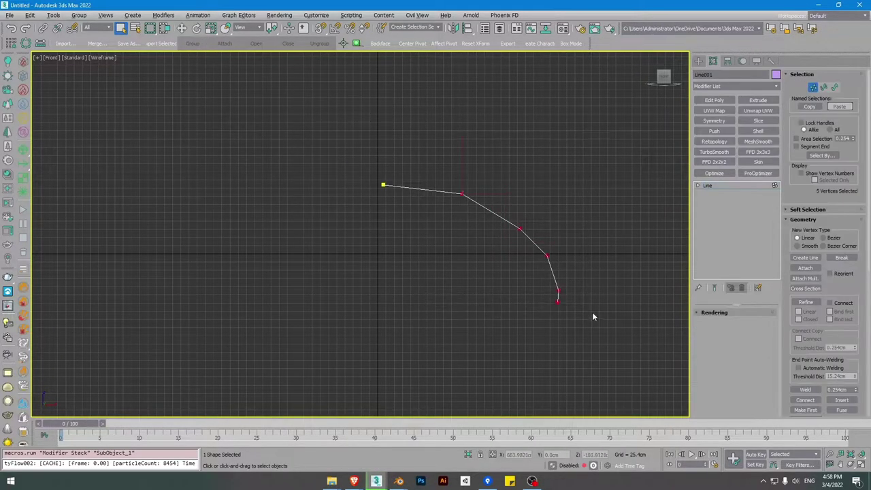
right_click(480, 248)
left_click(456, 191)
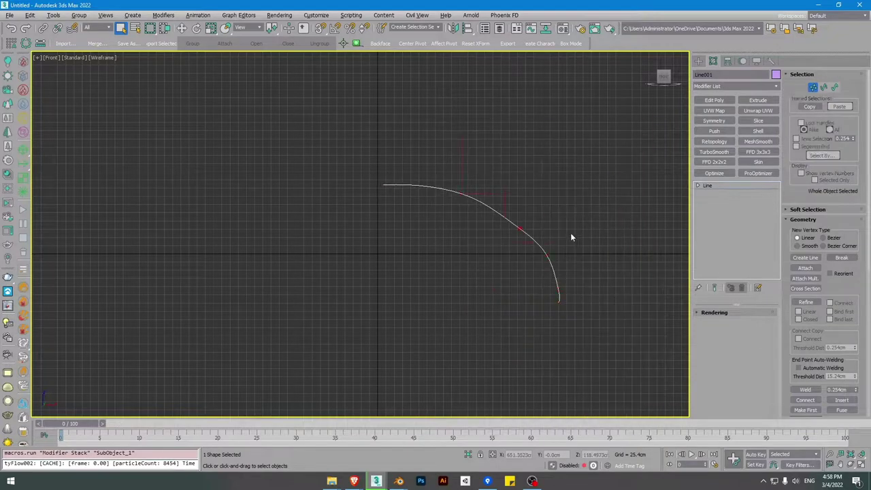
- Reposition vertices along the profile line to even out its curve, and leave vertex editing
scroll(546, 292, "up", 2)
left_click(564, 291)
key("w")
left_click_drag(580, 277, 539, 236)
left_click(509, 203)
key("1")
- Apply a Lathe modifier to the profile line and align its axis to Min to form a dome
middle_click_drag(362, 264, 419, 326)
scroll(418, 326, "down", 2)
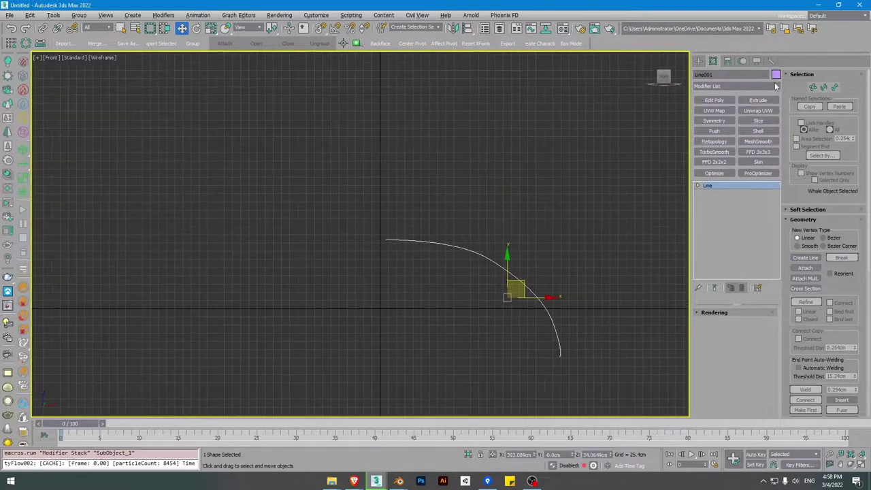
left_click(776, 90)
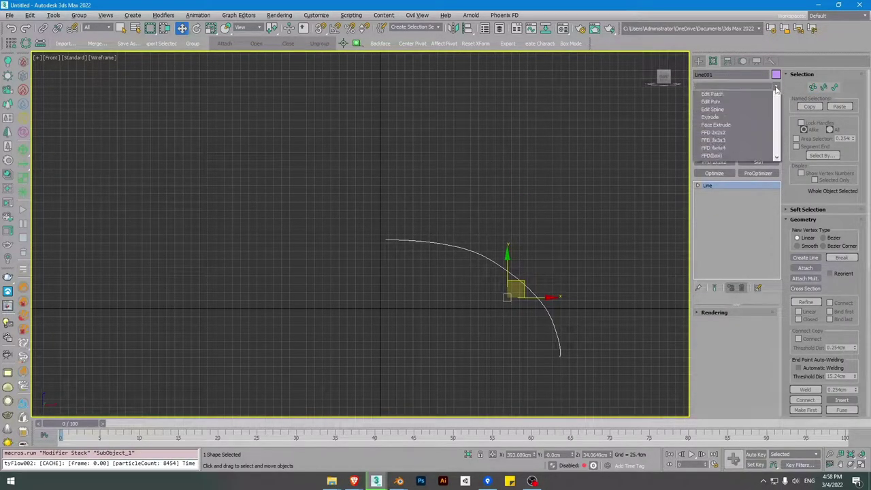
scroll(734, 344, "down", 2)
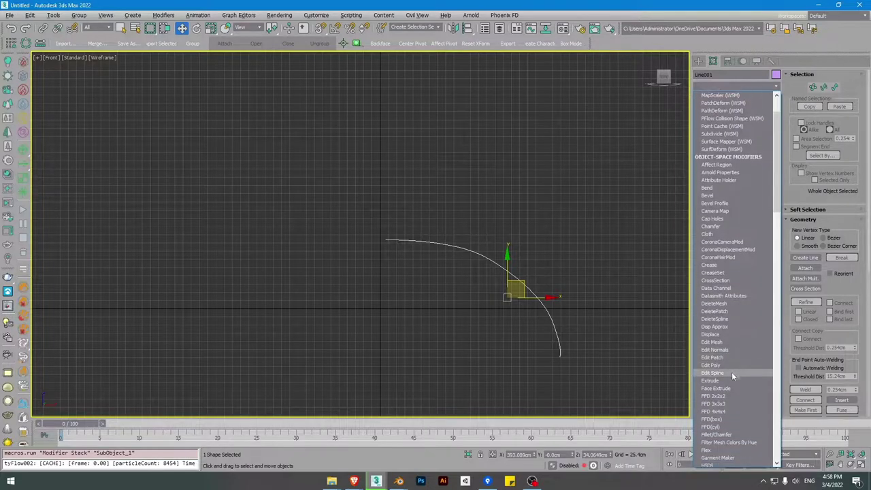
scroll(731, 422, "down", 2)
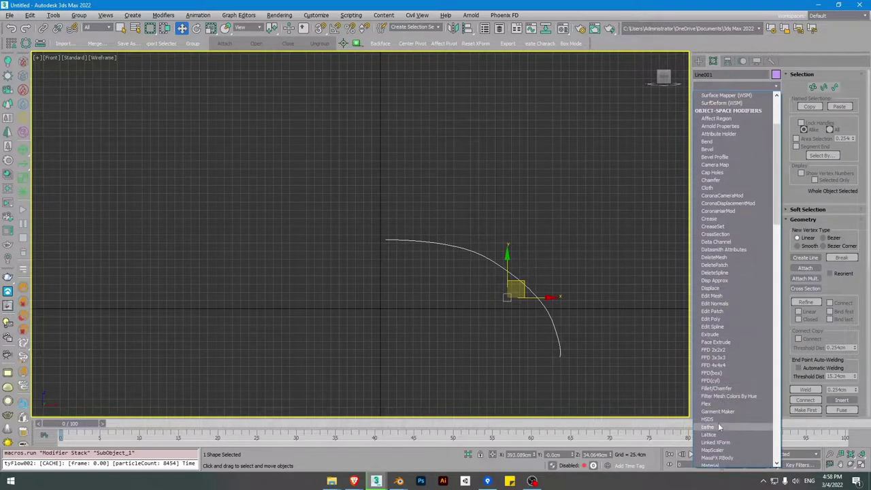
left_click(593, 337)
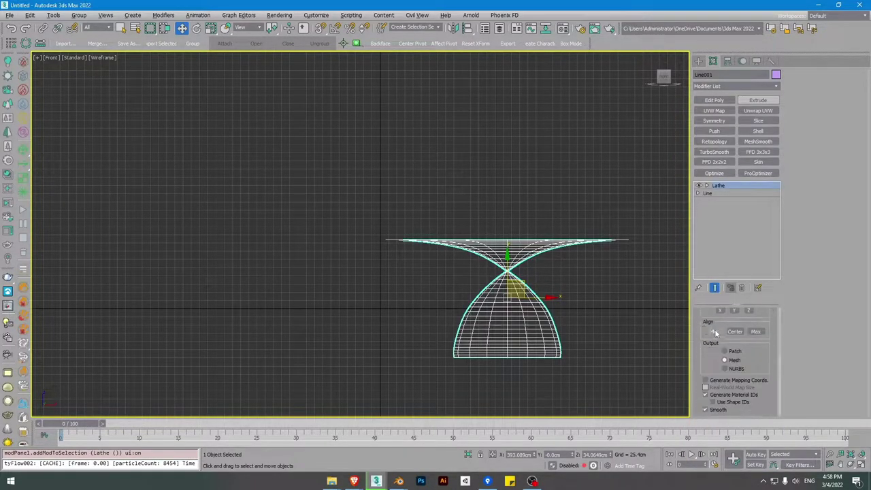
mouse_move(406, 244)
middle_mouse_down()
mouse_move(441, 227)
mouse_move(457, 245)
middle_mouse_up()
key("p")
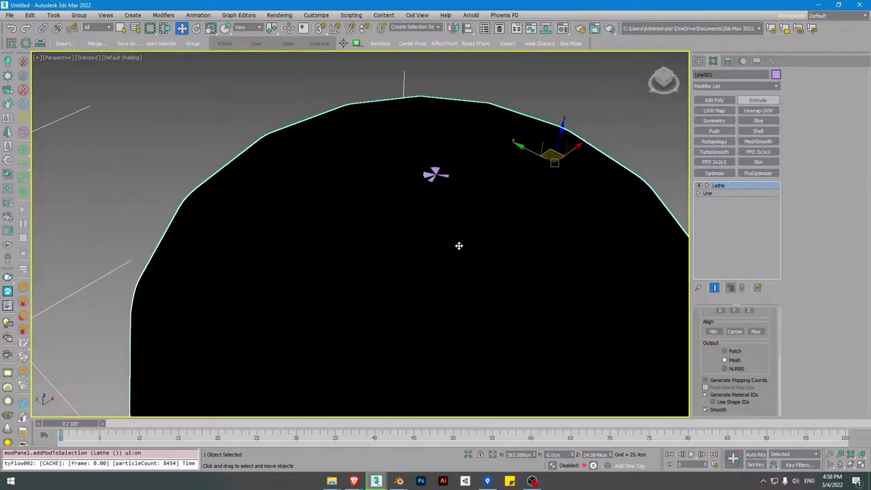
- Enable Weld Core and Flip Normals on the Lathe, and display the dome with edged faces
key("z")
scroll(703, 388, "up", 3)
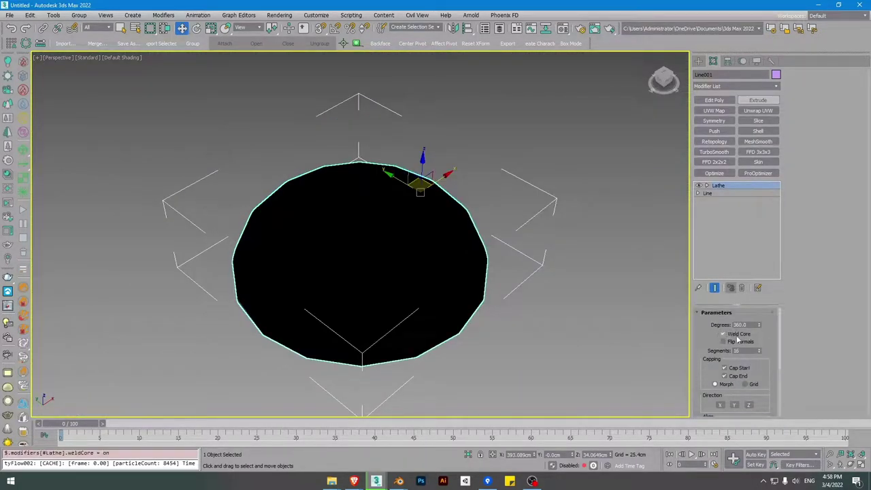
left_click(743, 342)
key("F4")
middle_click_drag(402, 226, 491, 226)
left_click_drag(710, 347, 710, 341)
scroll(709, 340, "up", 1)
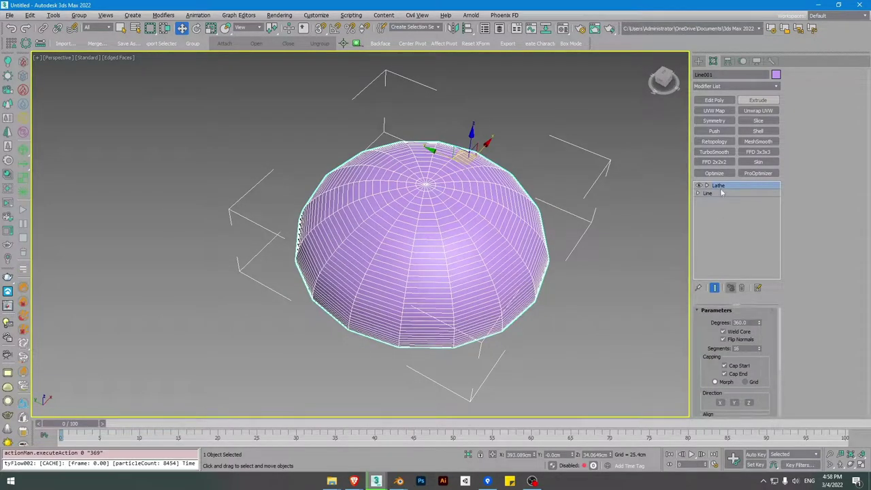
- Set the base line's interpolation to 2 steps while showing the lathed end result
key("1")
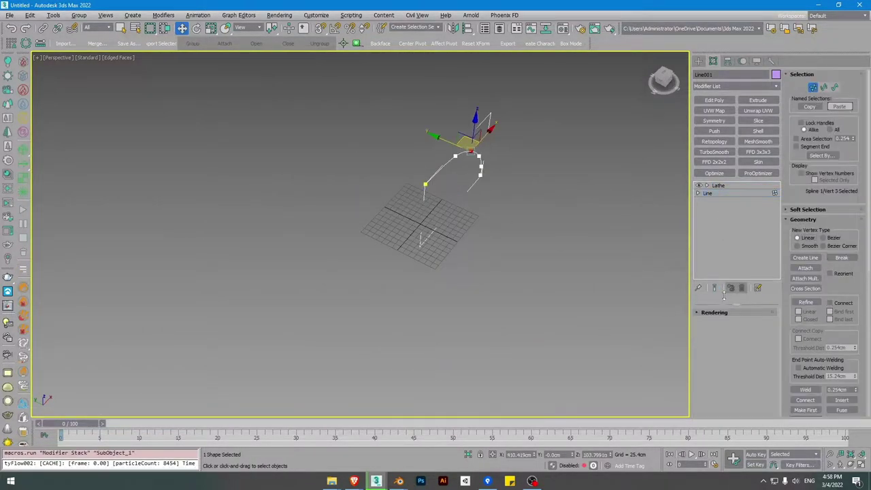
scroll(815, 401, "down", 5)
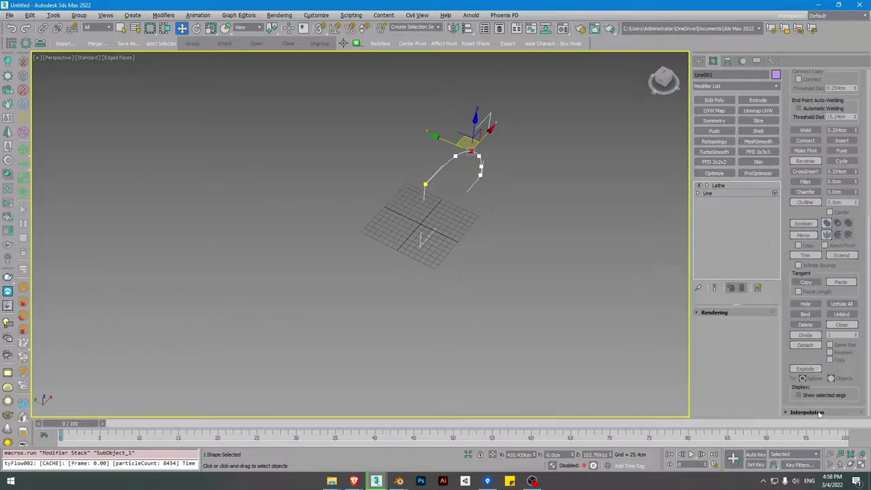
left_click(819, 414)
left_click(714, 288)
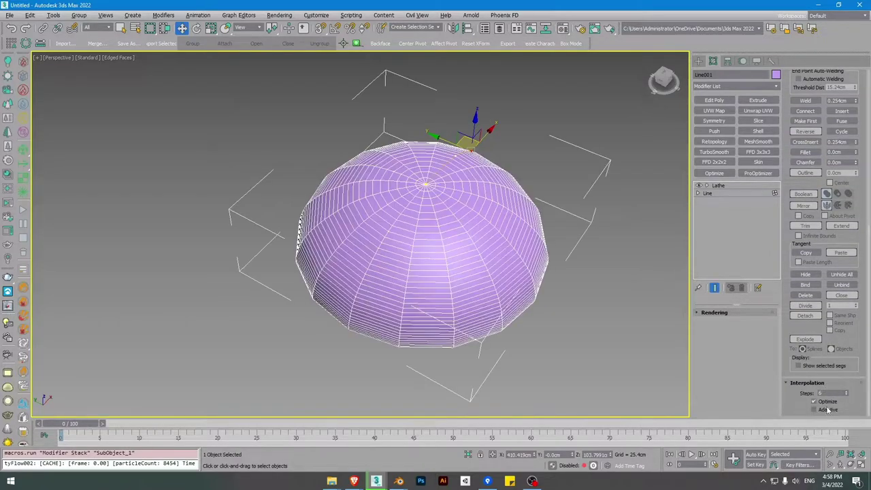
type("2")
key("Return")
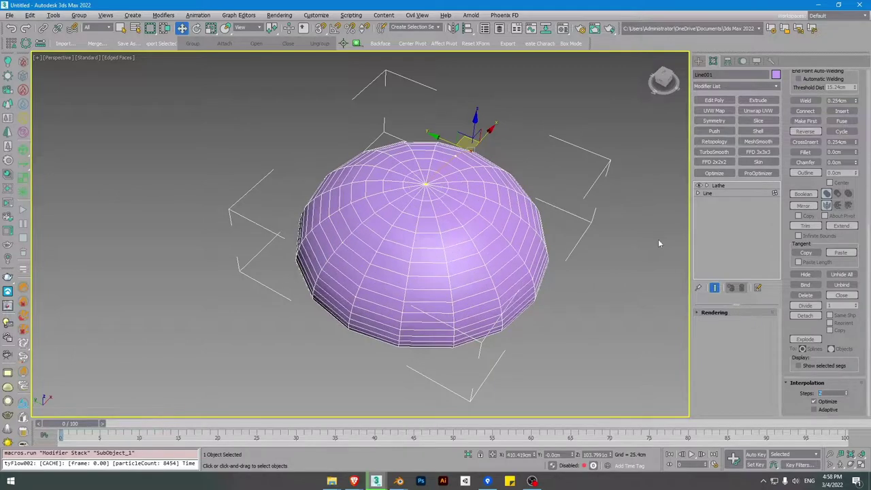
type("1")
key("Return")
type("2")
key("Return")
- Set the Lathe modifier's segments to 32
left_click(725, 186)
scroll(764, 340, "down", 1)
type("32")
key("Return")
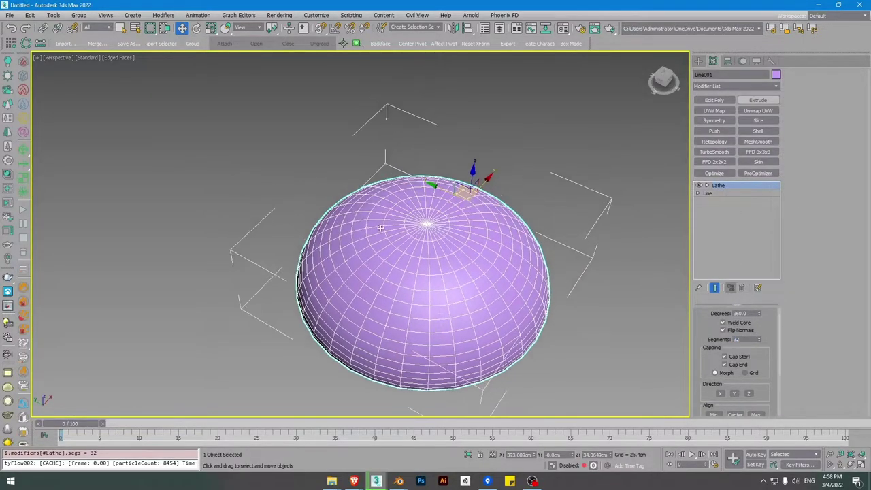
- Center the dome's pivot on the object and convert the dome to an Editable Poly
key("f")
key("z")
left_click(420, 44)
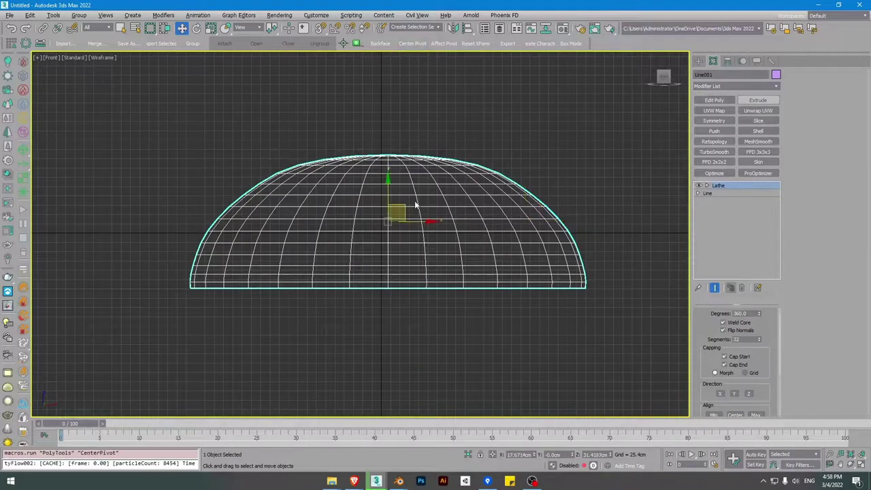
key("F4")
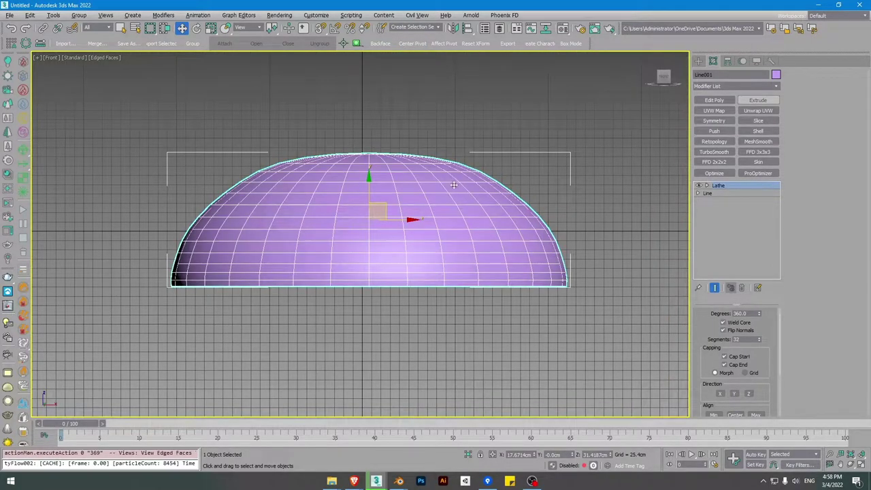
right_click(499, 178)
mouse_move(551, 310)
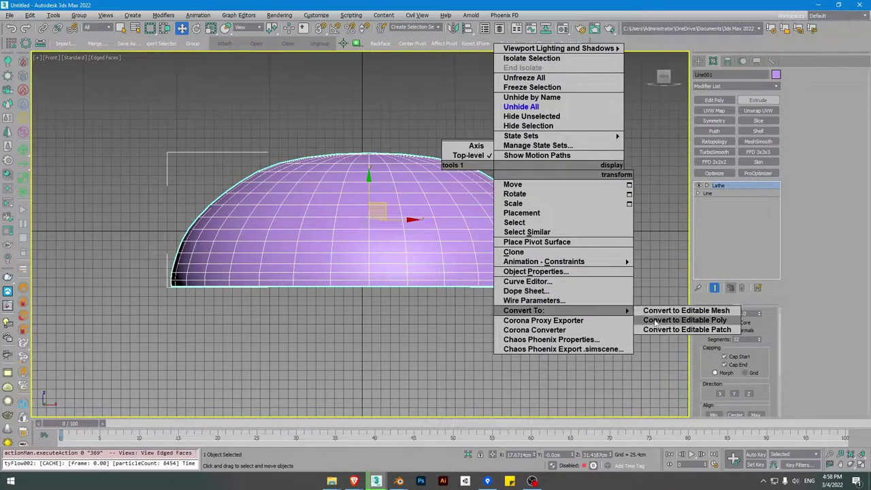
left_click(715, 320)
- Add a Shell modifier to the dome with an outer amount of 22.352 cm and inspect the underside
key("F3")
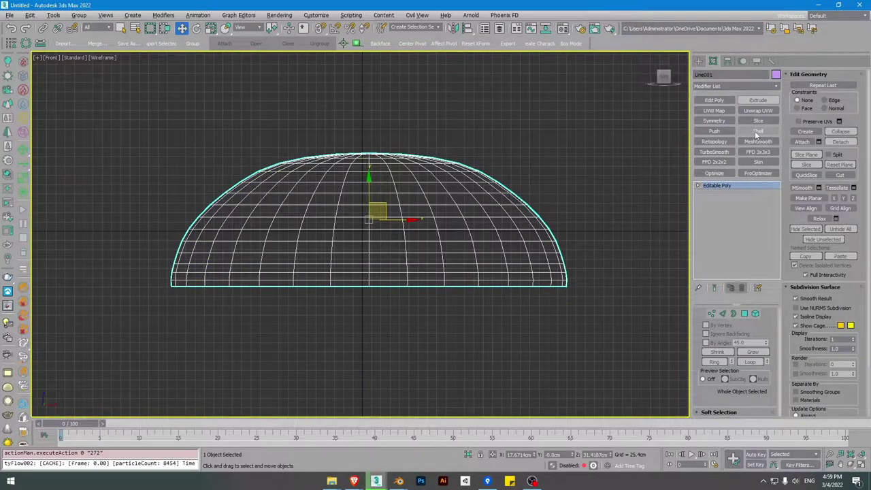
left_click(757, 131)
left_click_drag(765, 328, 767, 321)
key("F4")
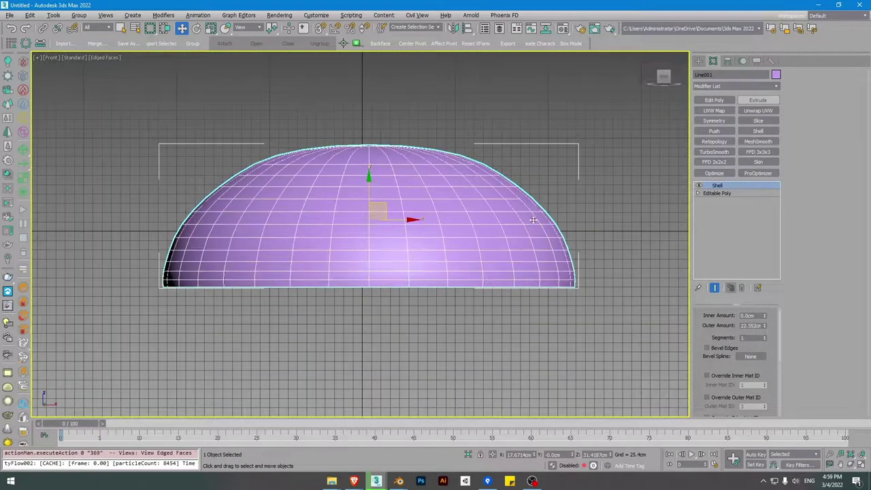
key("p")
middle_click_drag(465, 245, 493, 174, "alt")
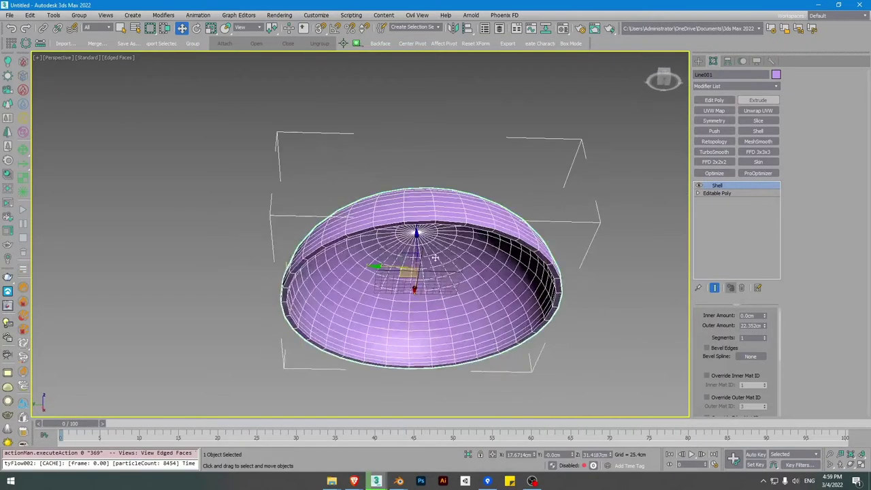
middle_click_drag(449, 197, 452, 216, "alt")
- Turn on Select Inner Faces in the Shell modifier and collapse the dome to an Editable Poly
key("f")
key("z")
scroll(695, 249, "down", 3)
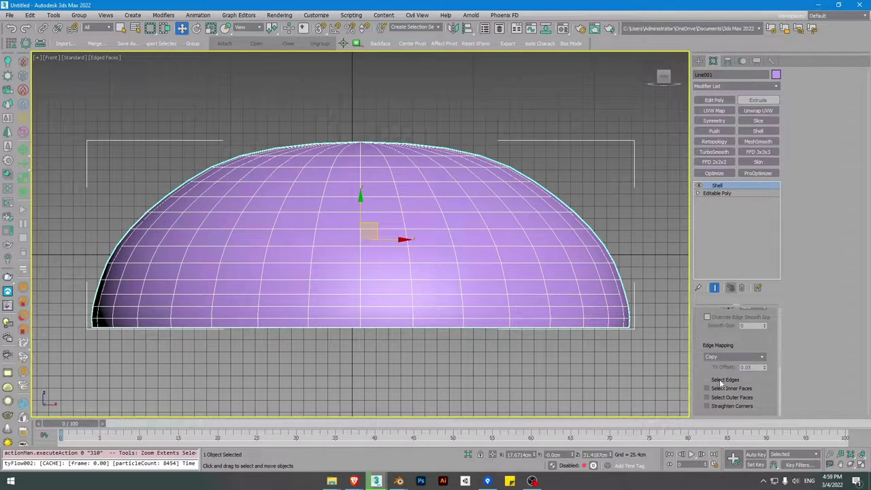
key("F3")
key("F3")
key("F3")
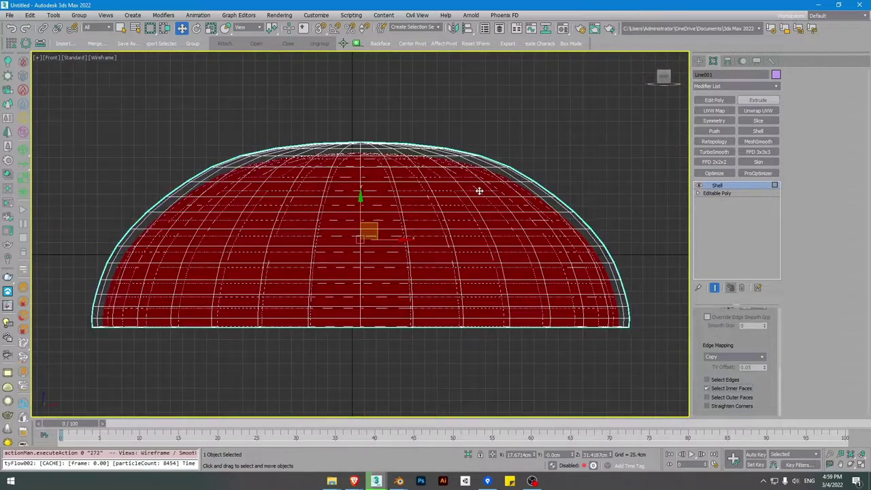
right_click(478, 189)
mouse_move(505, 327)
left_click(666, 336)
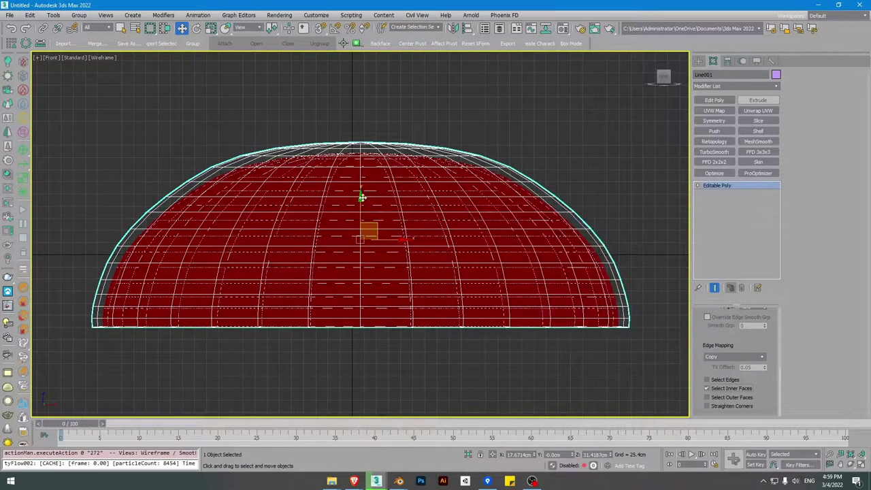
key("r")
left_click_drag(360, 198, 359, 209)
key("ctrl+z")
- Flatten the dome's selected inner polygons by scaling them vertically, and move them down toward the rim
key("4")
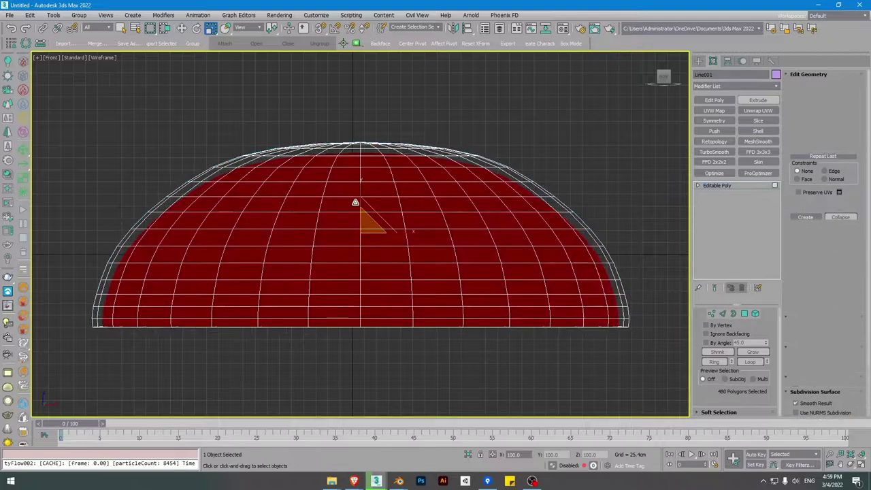
left_click_drag(360, 191, 365, 230)
key("w")
- Leave polygon editing and examine the gap between the inner and outer dome surfaces using the see-through display
key("F3")
key("alt+x")
key("1")
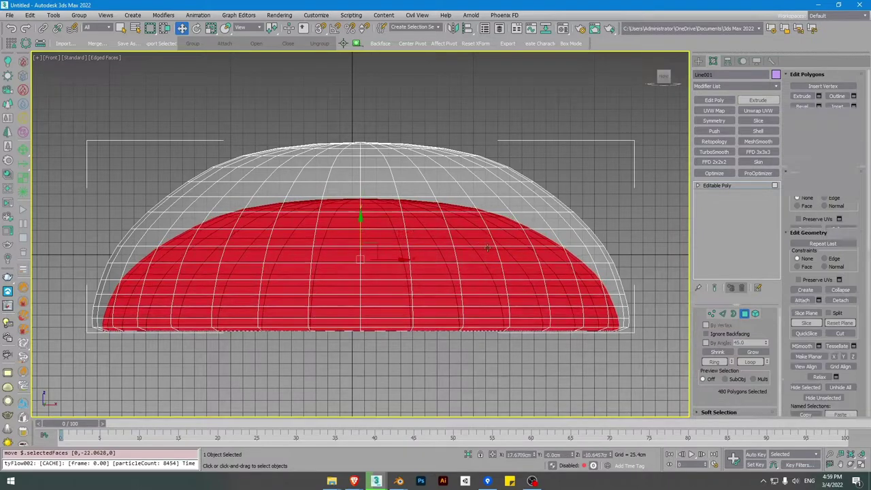
key("1")
key("F3")
key("F3")
key("F4")
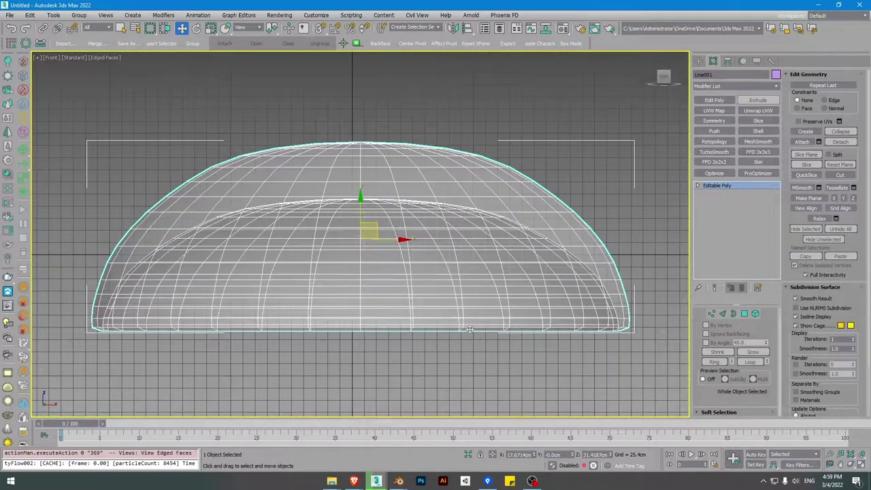
right_click(452, 267)
key("alt+x")
middle_click_drag(417, 298, 428, 273)
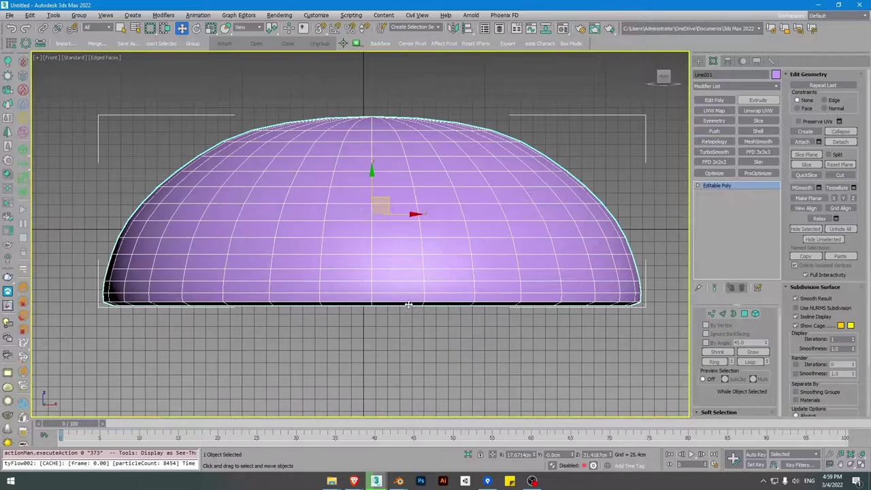
- Select the ring of short edges across the dome's rim and connect them with a new edge loop
key("p")
scroll(409, 295, "up", 3)
middle_click_drag(471, 295, 465, 268, "alt")
key("1")
scroll(465, 268, "up", 4)
left_click(475, 135)
scroll(472, 165, "down", 3)
middle_click_drag(472, 167, 443, 191)
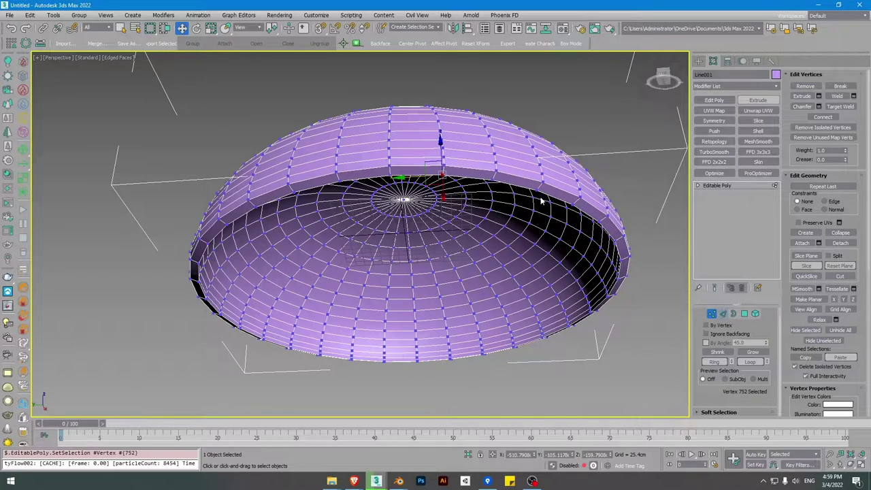
key("2")
scroll(462, 179, "up", 3)
double_click(467, 180)
double_click(460, 180)
double_click(456, 179)
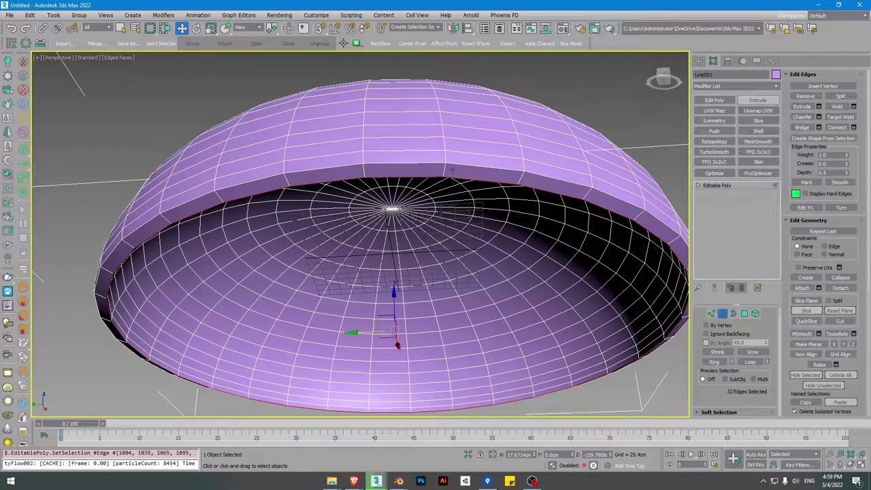
left_click(444, 170)
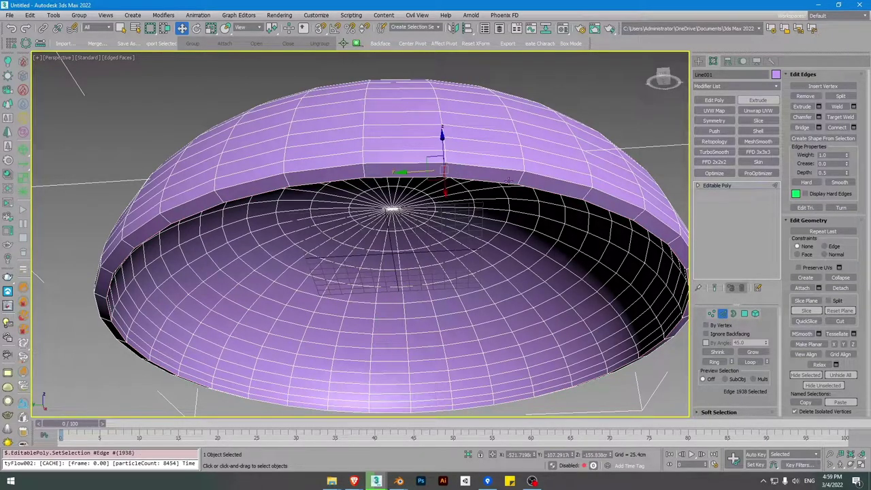
left_click(520, 178, "shift")
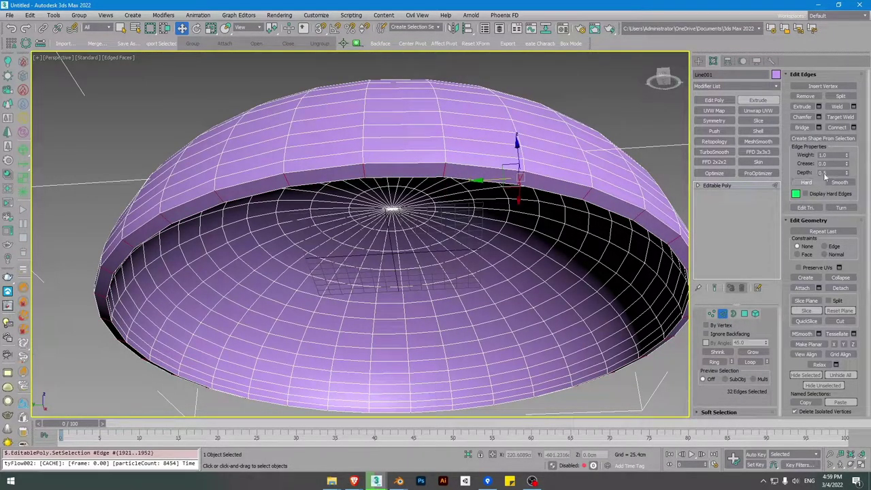
left_click(839, 130)
- Move the new rim edge loop slightly down to about Z -164.66 cm to round the rim
scroll(429, 180, "up", 3)
middle_click_drag(392, 182, 395, 193)
key("w")
left_click_drag(372, 349, 372, 357)
middle_click_drag(443, 286, 481, 239, "alt")
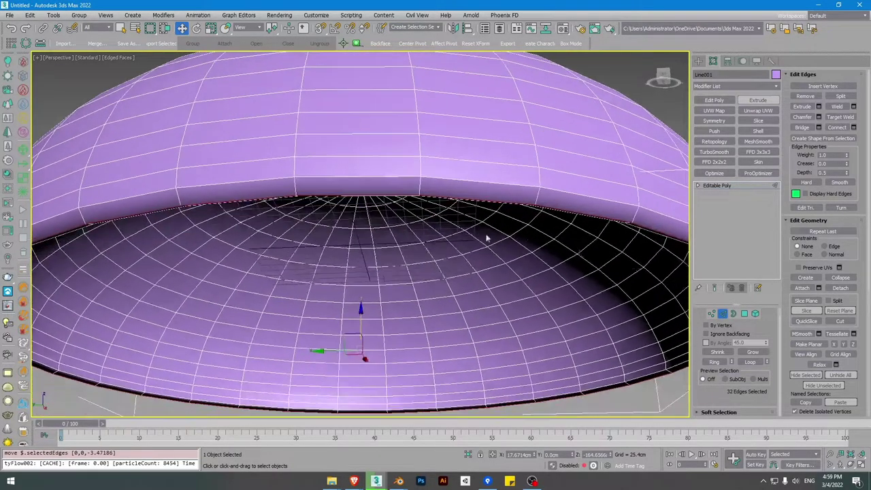
- Extrude the rim loop's vertices into tentacles with a height of about 1500.38 cm and a base width of about 31.45 cm
left_click(712, 314)
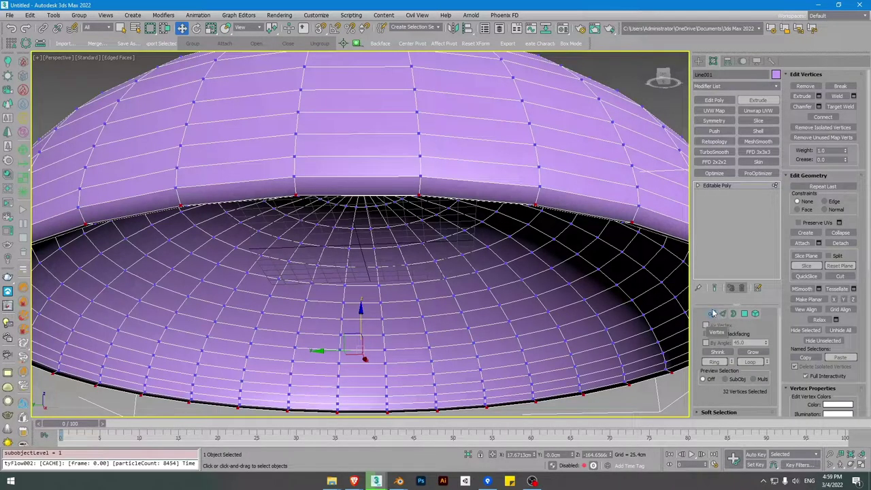
middle_click_drag(552, 206, 609, 143, "alt")
key("2")
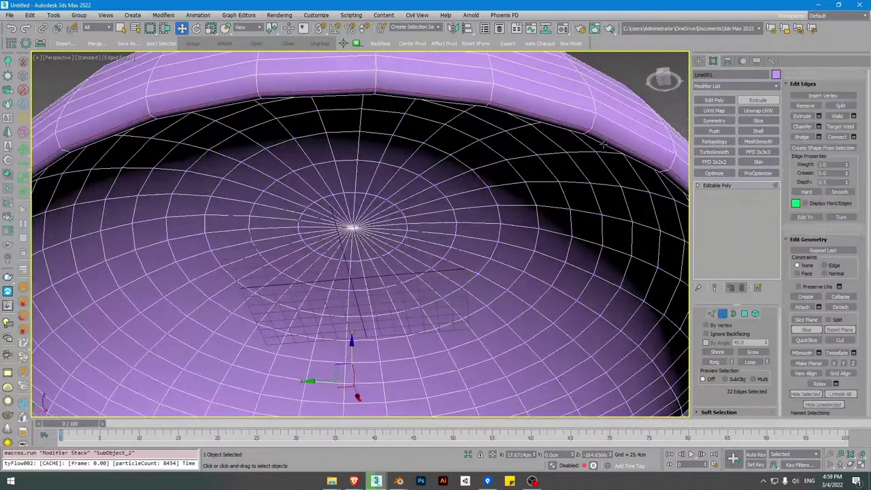
key("1")
middle_click_drag(491, 100, 531, 178, "alt")
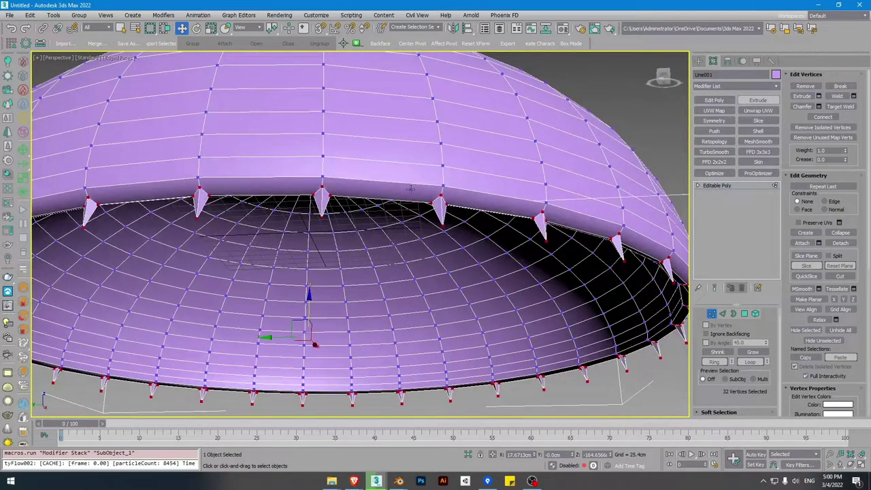
left_click_drag(368, 239, 304, 466)
left_click_drag(367, 252, 361, 87)
key("z")
key("F4")
key("F4")
middle_click_drag(359, 354, 356, 273)
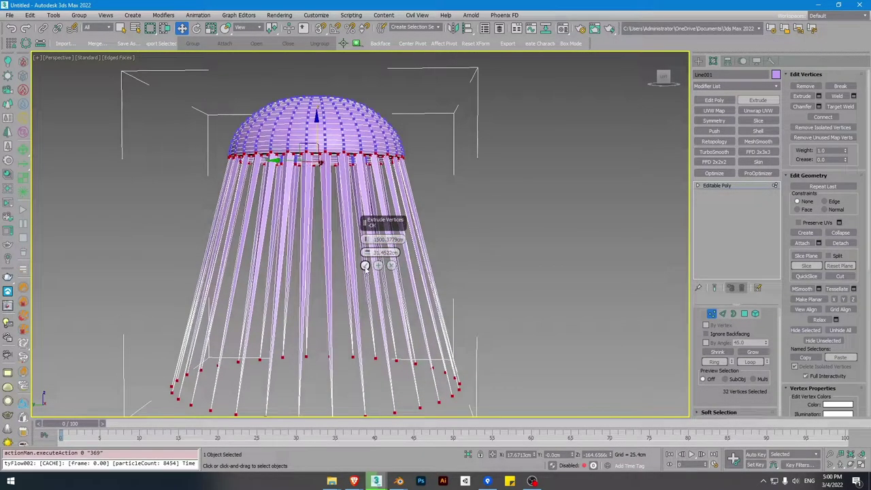
left_click(365, 265)
- Select all vertices of the mesh and weld the overlapping ones
scroll(367, 217, "up", 6)
key("ctrl+a")
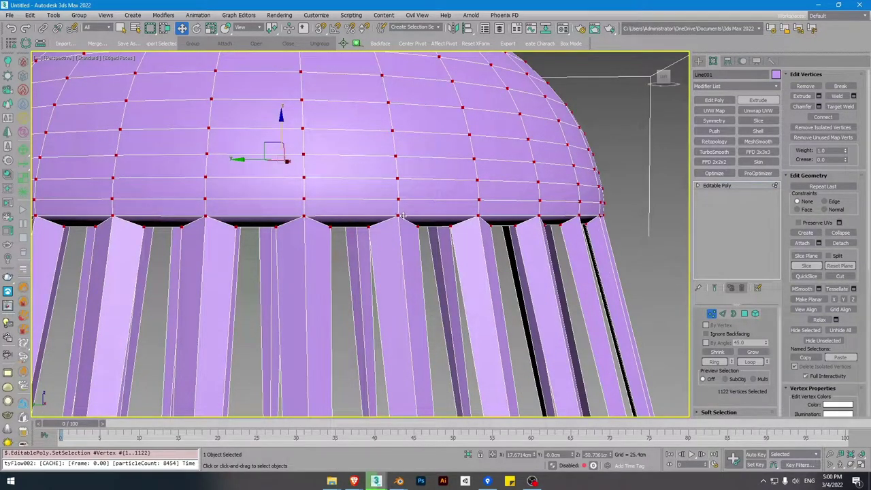
left_click(837, 96)
key("z")
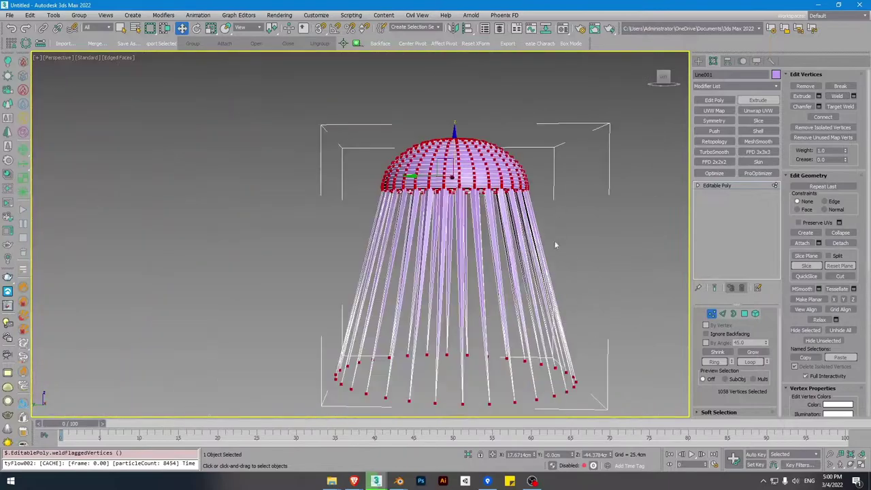
- Select the tentacle tip vertices and scale them inward to about 64% so the tentacles hang nearly straight
scroll(579, 272, "up", 3)
left_click(601, 318)
scroll(602, 318, "down", 3)
middle_click_drag(601, 319, 561, 218)
left_click_drag(593, 225, 183, 384)
key("f")
key("z")
scroll(433, 291, "down", 3)
middle_click_drag(433, 290, 403, 341)
key("r")
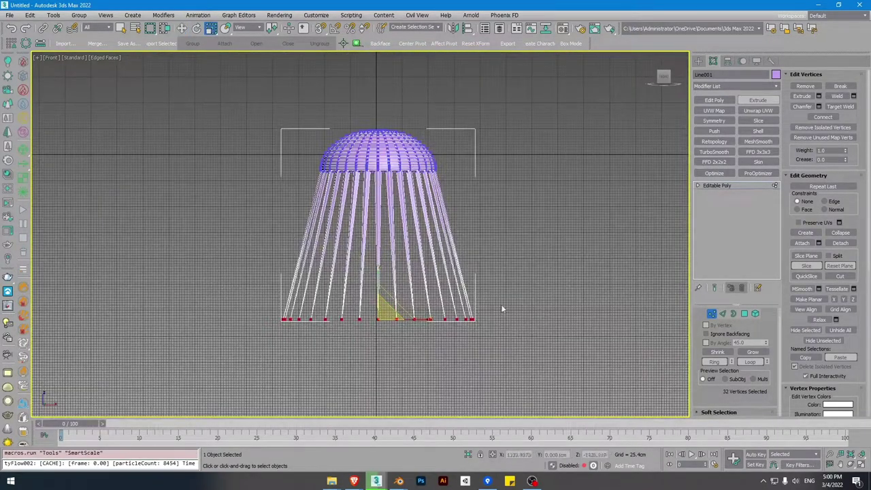
left_click_drag(394, 312, 381, 340)
key("z")
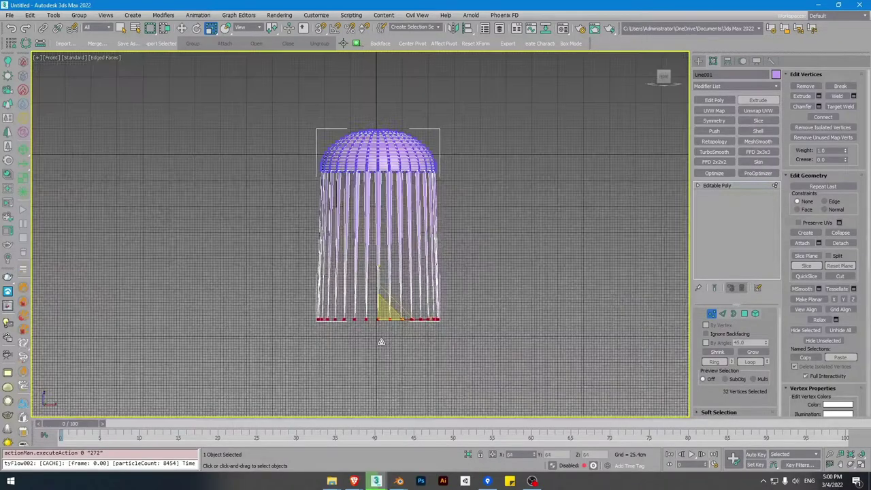
- Start chamfering the tentacle tip vertices with an amount of about 61.61 cm
scroll(519, 298, "up", 5)
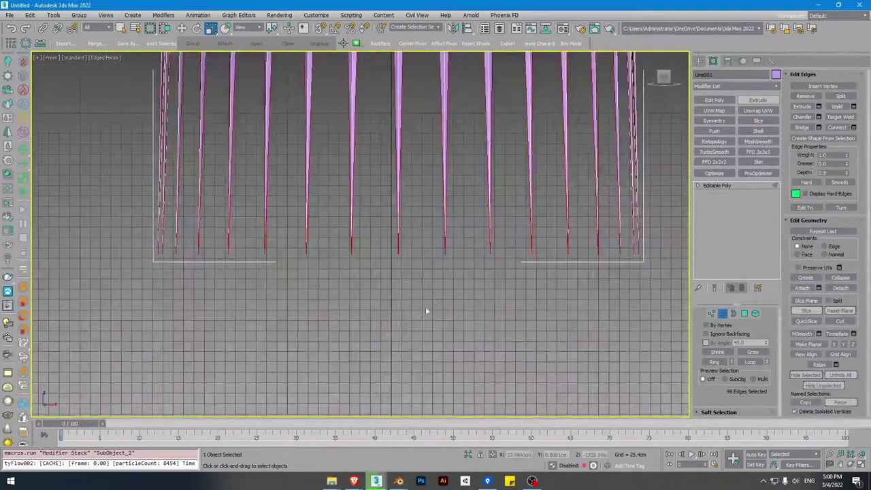
scroll(422, 256, "up", 4)
scroll(452, 254, "up", 2)
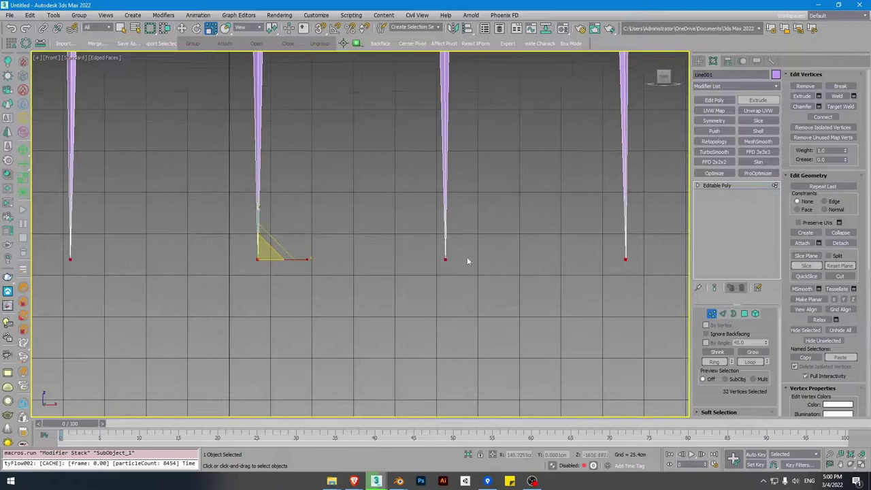
key("p")
scroll(460, 294, "up", 6)
middle_click_drag(443, 297, 497, 190, "alt")
scroll(498, 190, "up", 3)
scroll(485, 257, "down", 3)
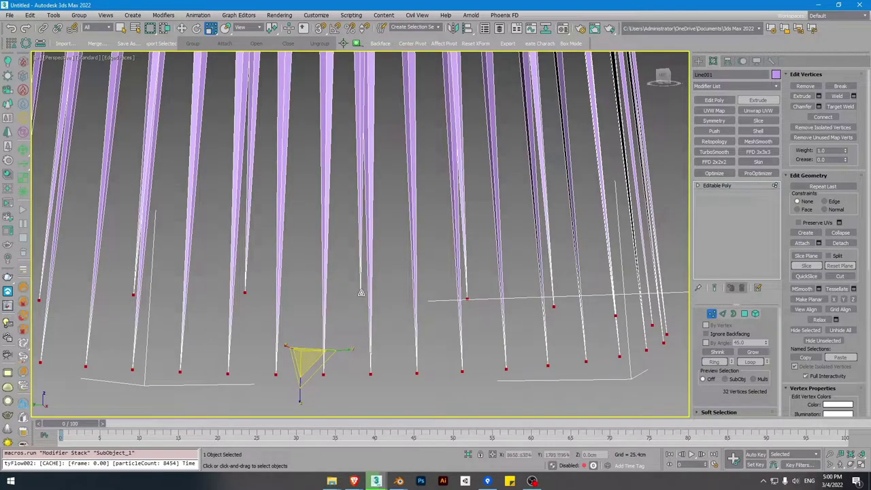
left_click(819, 106)
left_click_drag(366, 239, 372, 139)
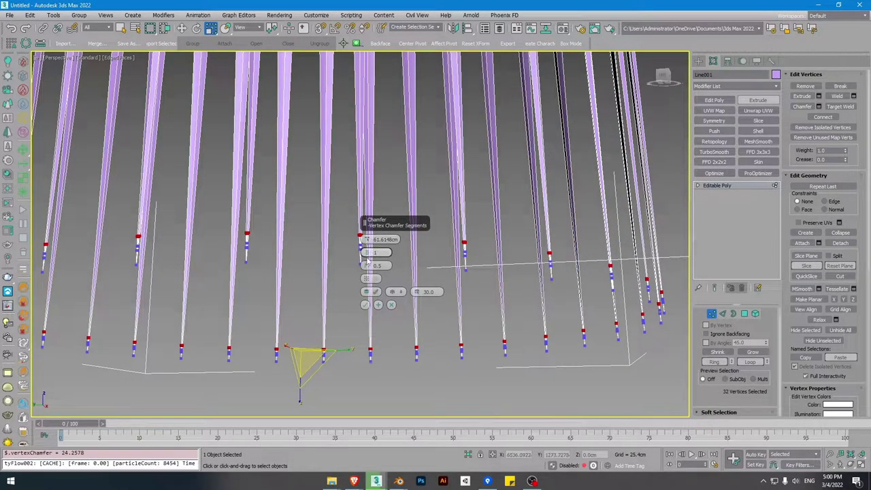
- Set the tip chamfer to 0 segments and an amount of about 372.6 cm, and apply it
left_click(365, 257)
key("ctrl+z")
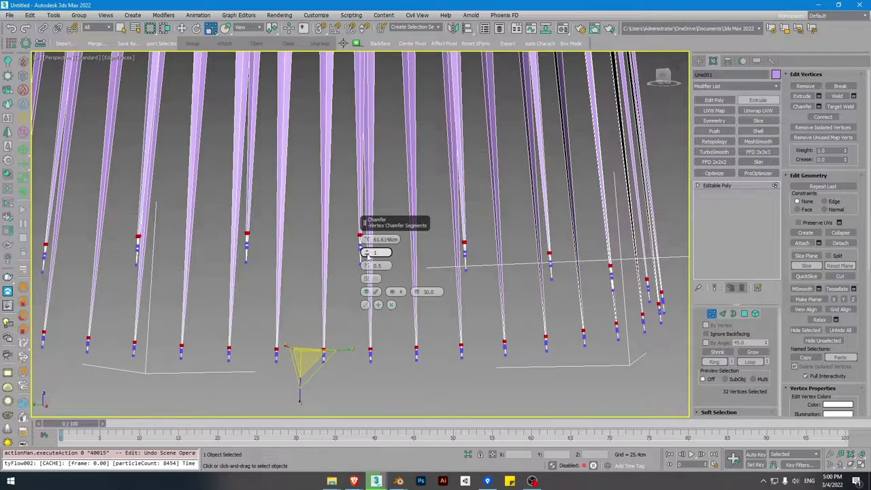
left_click(368, 255)
scroll(249, 234, "up", 6)
scroll(242, 227, "down", 3)
middle_click_drag(226, 274, 254, 220)
scroll(254, 221, "down", 1)
scroll(267, 260, "down", 3)
left_click_drag(366, 238, 365, 198)
scroll(295, 163, "up", 3)
middle_click_drag(296, 164, 317, 240, "alt")
scroll(303, 191, "down", 2)
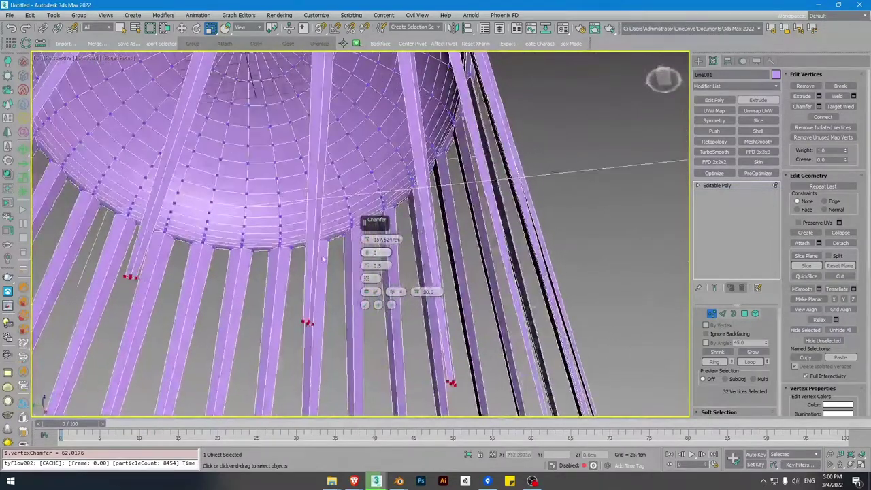
left_click_drag(367, 240, 366, 155)
scroll(317, 131, "down", 2)
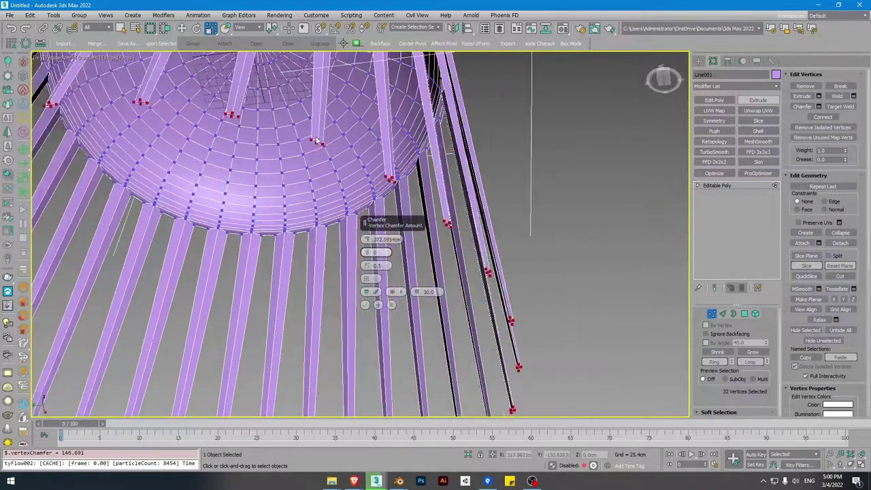
left_click(365, 305)
- Move the chamfered tentacle ends straight down to about Z -2127.5 cm to lengthen the tentacles
key("z")
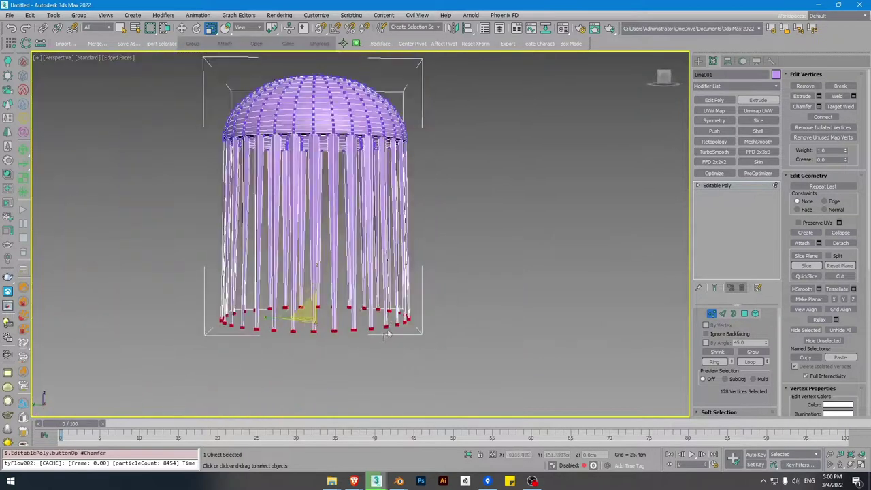
key("w")
left_click_drag(326, 239, 326, 341)
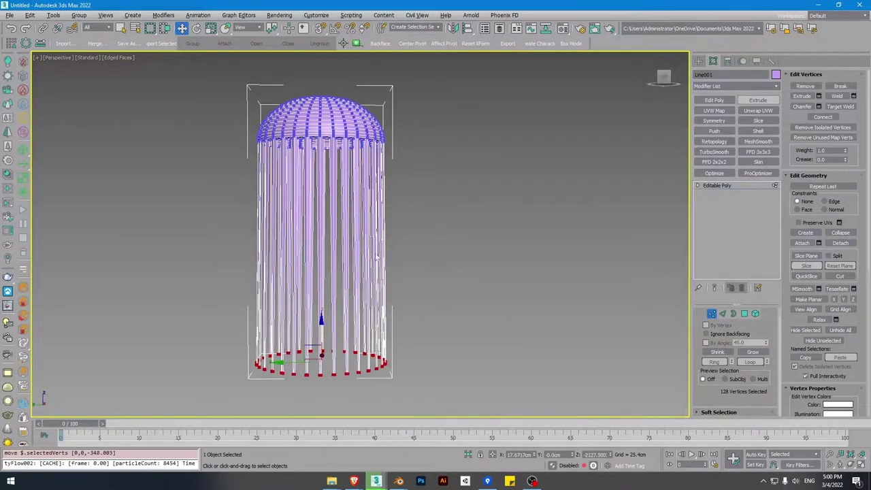
- Select the lengthwise edges of all tentacles and connect them with 21 segments
key("2")
left_click_drag(458, 206, 236, 229)
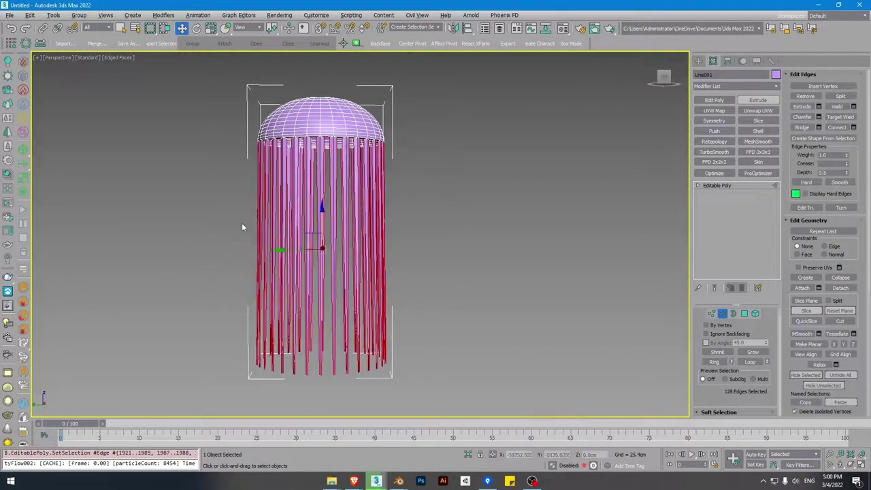
scroll(237, 230, "up", 3)
middle_click_drag(301, 183, 300, 205)
left_click(854, 128)
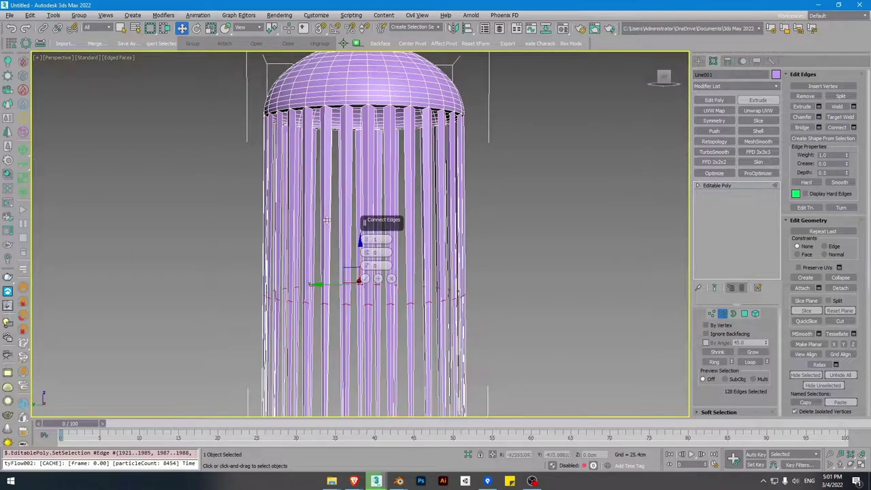
left_click_drag(366, 239, 359, 205)
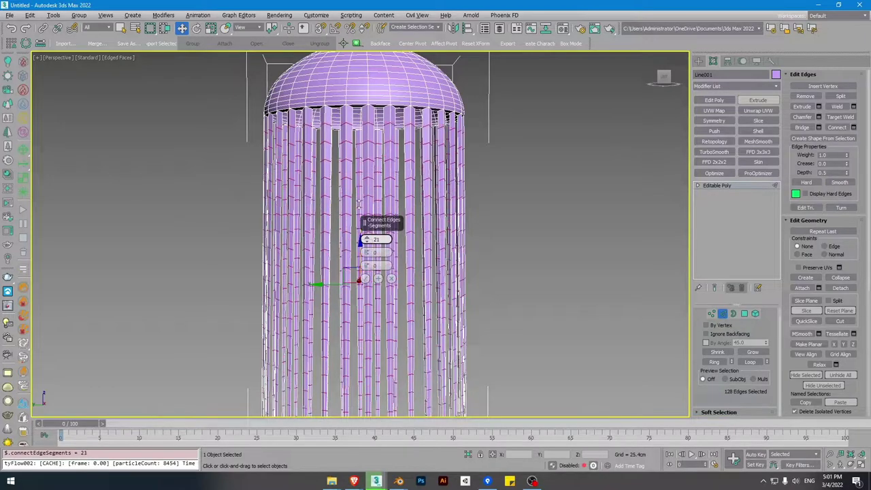
middle_click_drag(329, 267, 291, 238)
scroll(302, 158, "down", 3)
key("F4")
key("F4")
scroll(311, 145, "up", 2)
middle_click_drag(311, 145, 315, 178)
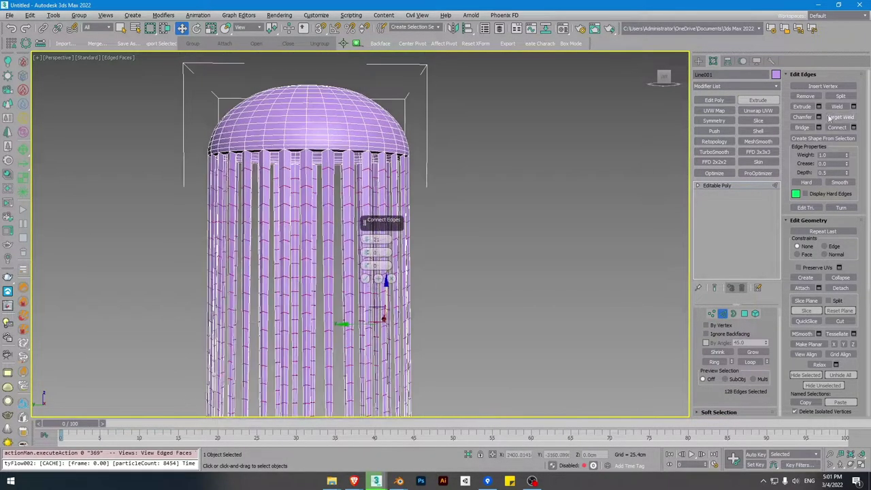
scroll(307, 141, "up", 3)
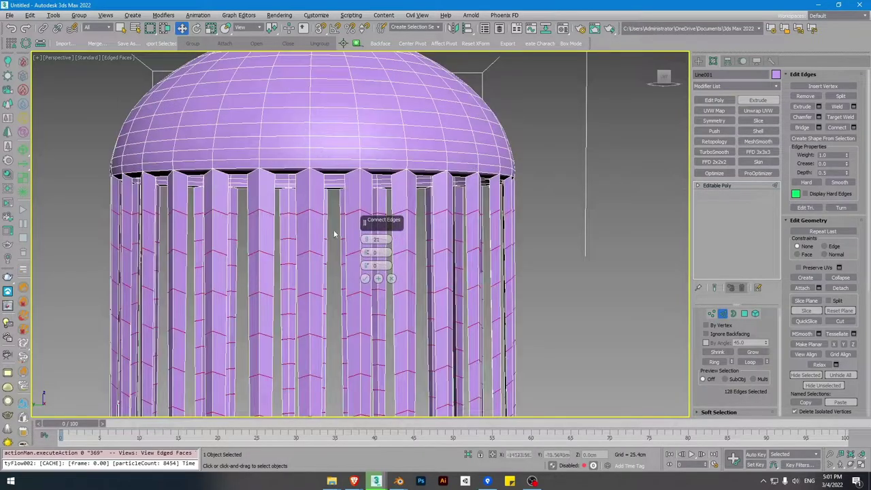
scroll(326, 194, "up", 2)
left_click(365, 279)
- Leave edge editing and turn off the selection brackets in the perspective view
scroll(365, 284, "down", 4)
middle_click_drag(364, 283, 340, 220, "alt")
scroll(353, 287, "up", 3)
scroll(354, 287, "down", 3)
middle_click_drag(353, 287, 349, 171, "alt")
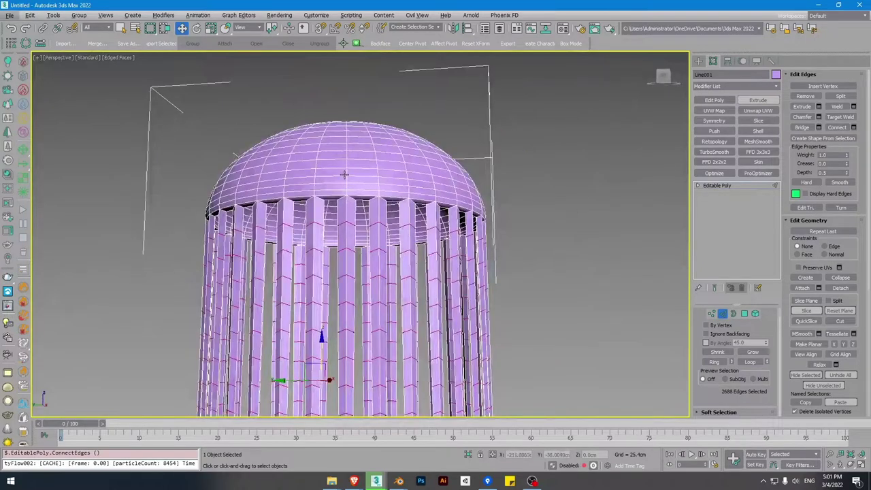
left_click(727, 187)
middle_click_drag(389, 166, 435, 195)
key("j")
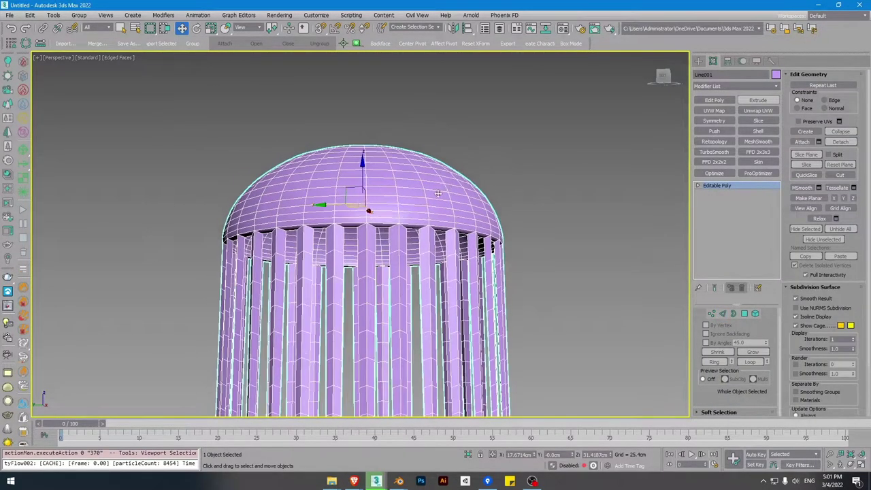
- Deselect the model and examine the dome in the front view in both shaded and wireframe display
key("f")
key("z")
middle_click_drag(375, 117, 412, 204)
scroll(412, 204, "up", 3)
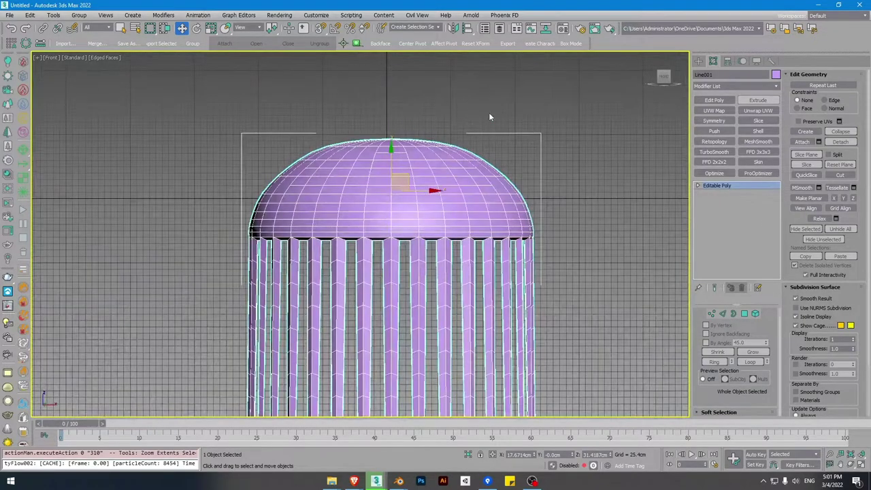
left_click(498, 140)
key("F3")
key("F3")
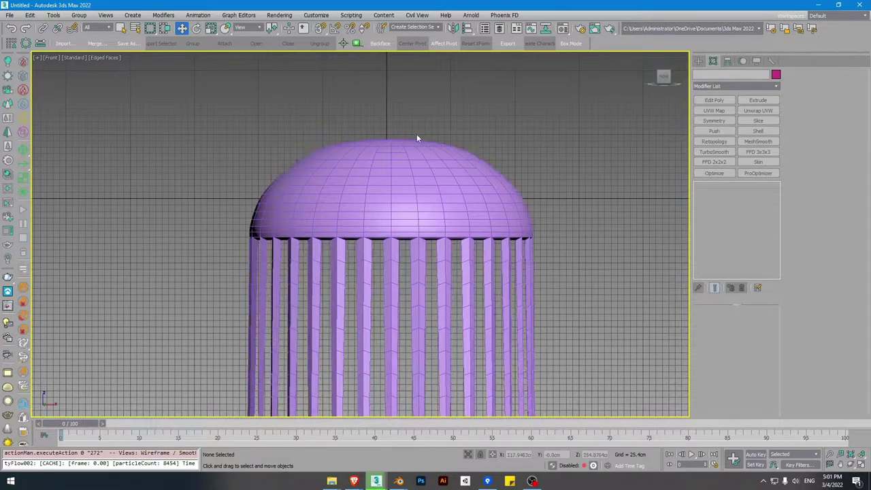
scroll(417, 136, "up", 2)
key("F3")
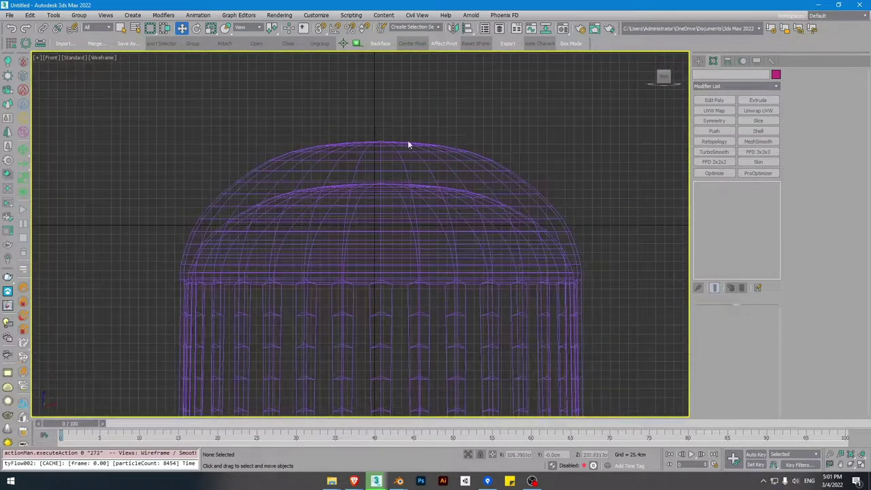
key("F3")
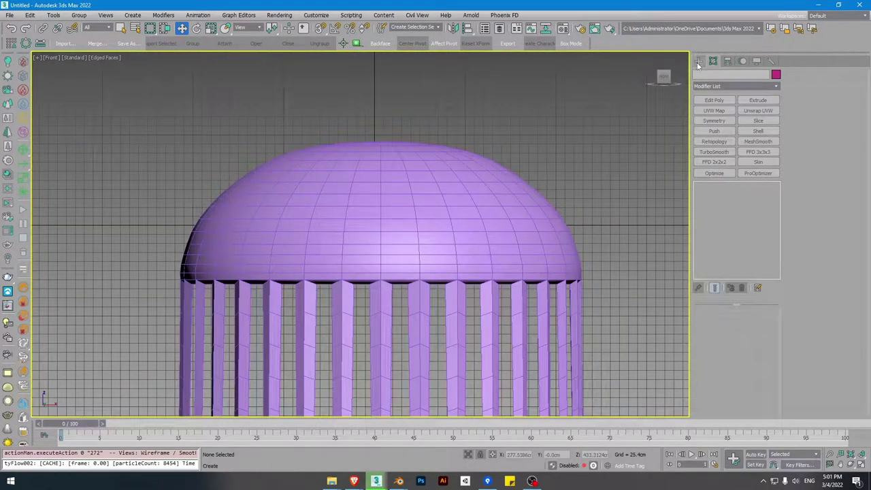
- Start the Bones tool and display the dome's top in wireframe in the front view
left_click(698, 62)
left_click(770, 76)
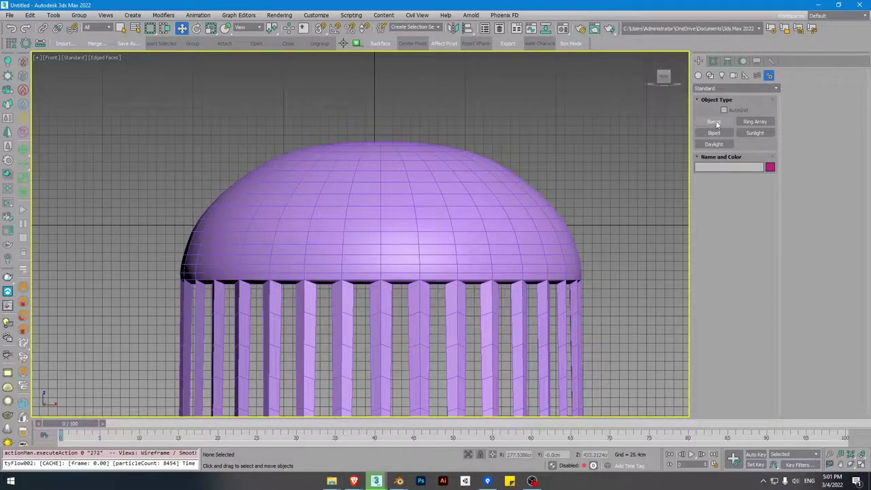
scroll(353, 141, "down", 1)
scroll(371, 131, "up", 2)
key("F3")
scroll(369, 136, "up", 3)
left_click(369, 144)
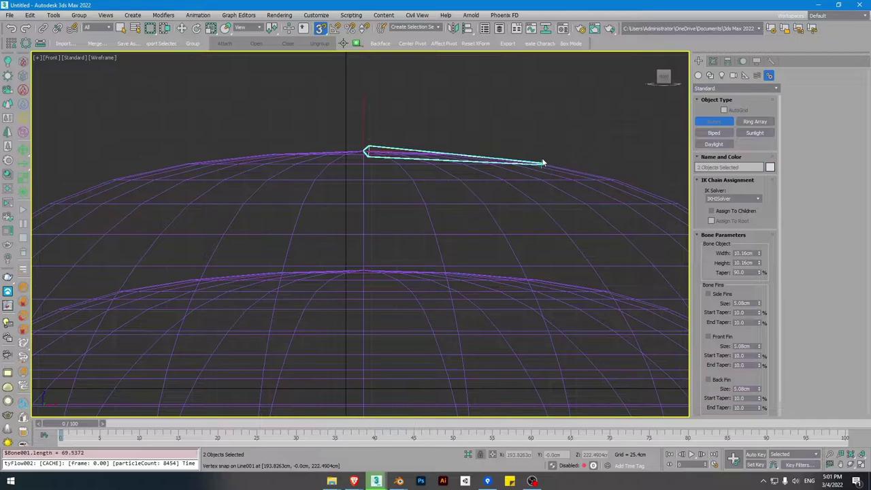
scroll(547, 159, "up", 3)
key("F3")
key("F3")
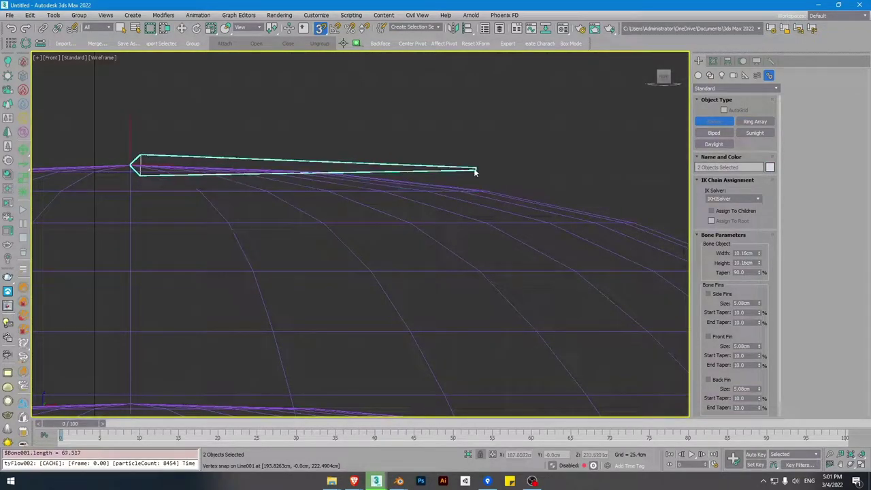
right_click(474, 171)
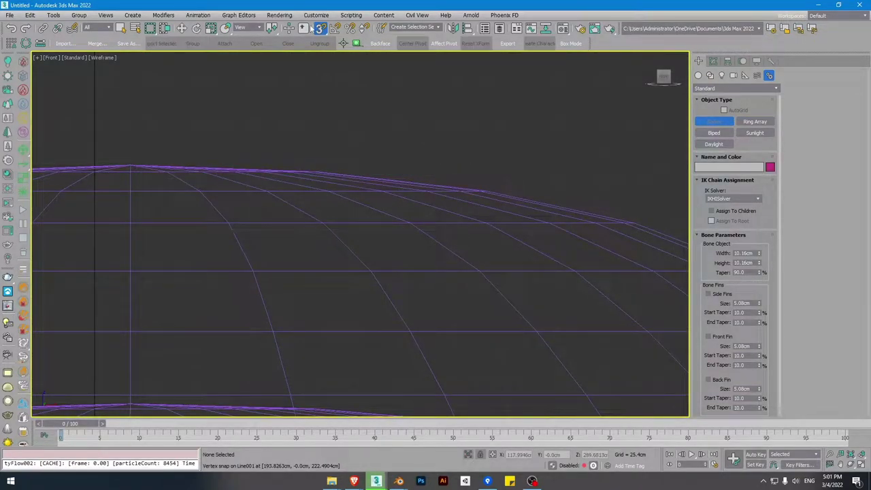
- Draw a chain of seven bones with 2.5D vertex snapping along the dome's outer profile, from its apex down to the rim
left_click(133, 166)
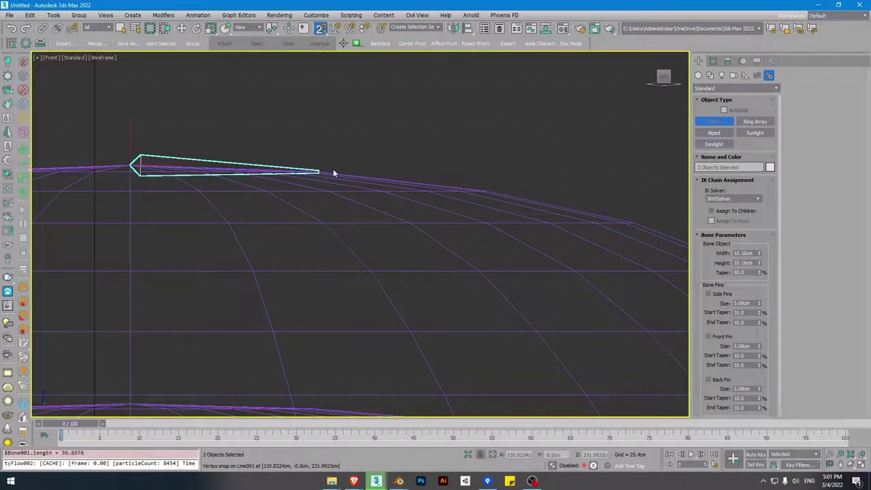
scroll(463, 178, "down", 4)
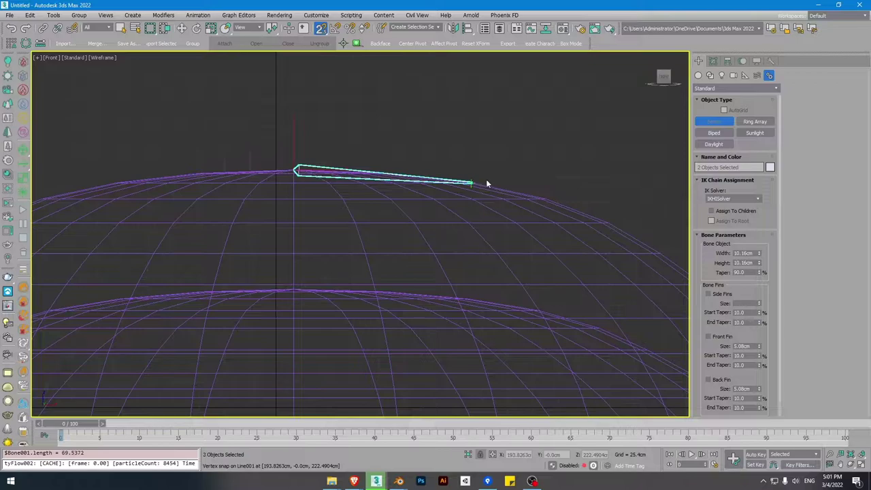
left_click(477, 182)
scroll(293, 157, "up", 4)
scroll(404, 226, "down", 4)
middle_click_drag(441, 224, 395, 146)
scroll(403, 167, "down", 2)
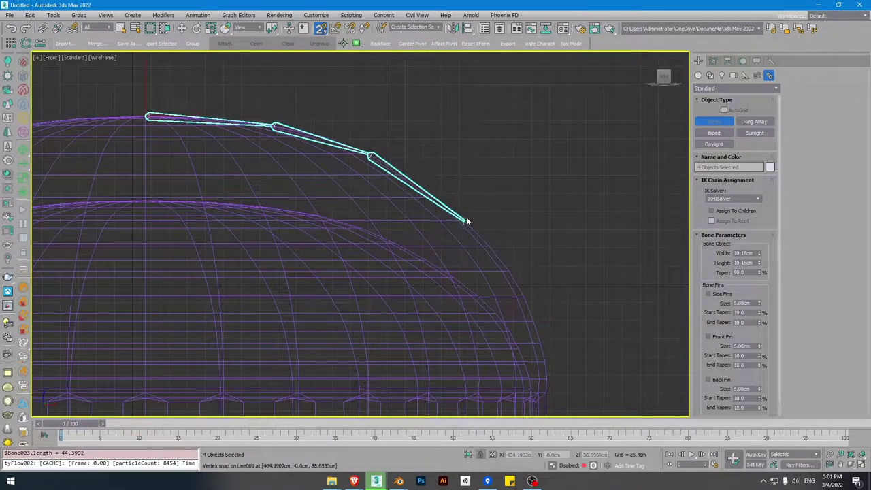
scroll(476, 184, "up", 2)
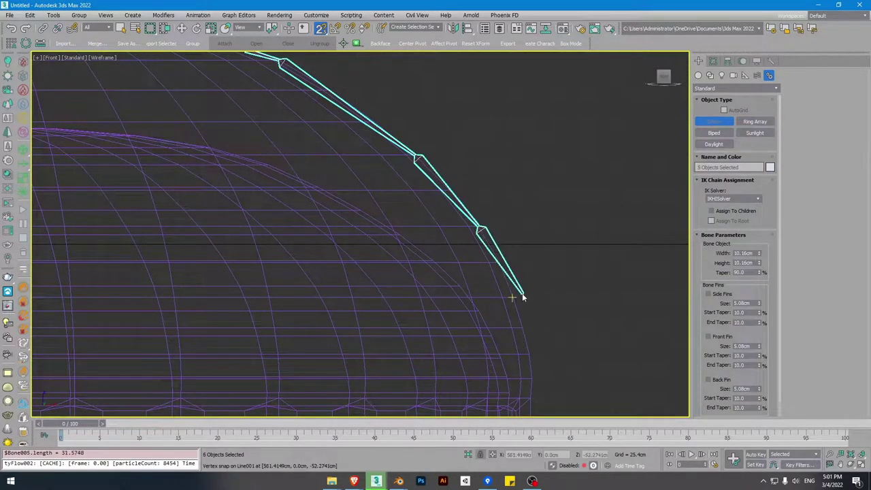
middle_click_drag(577, 322, 529, 212)
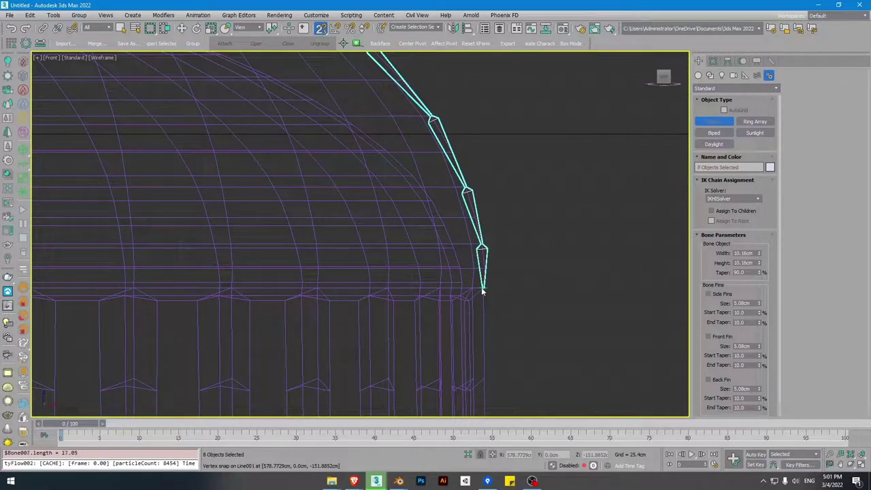
right_click(516, 272)
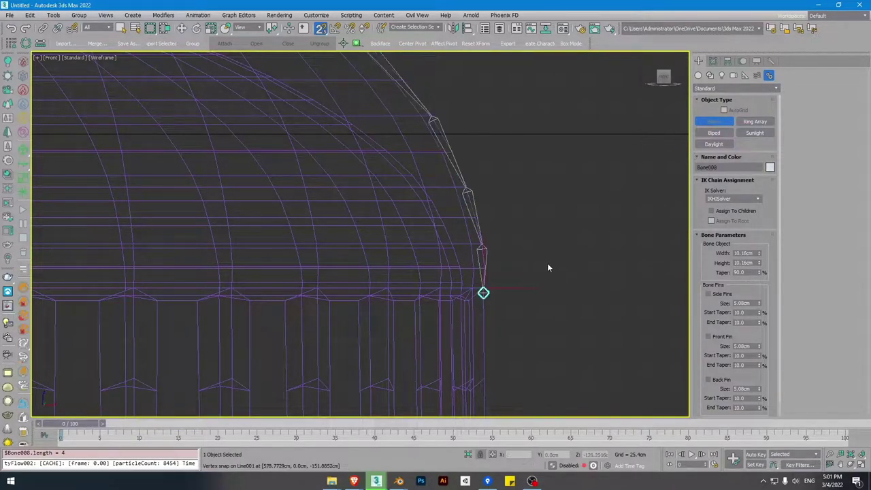
right_click(548, 258)
- Turn off snapping, select the bone chain from its root bone at the apex, and clear the selection
scroll(531, 252, "down", 7)
key("s")
scroll(401, 162, "up", 4)
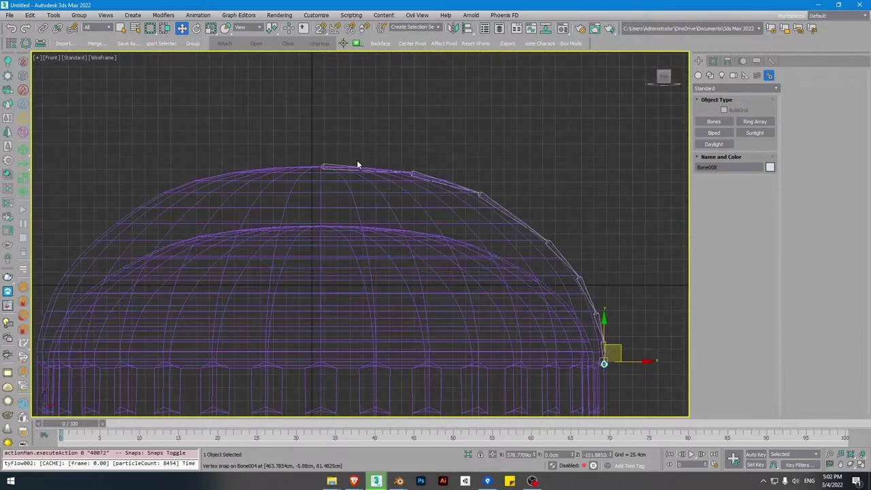
double_click(325, 164)
middle_click_drag(549, 170, 521, 177)
scroll(521, 177, "down", 2)
left_click(522, 177)
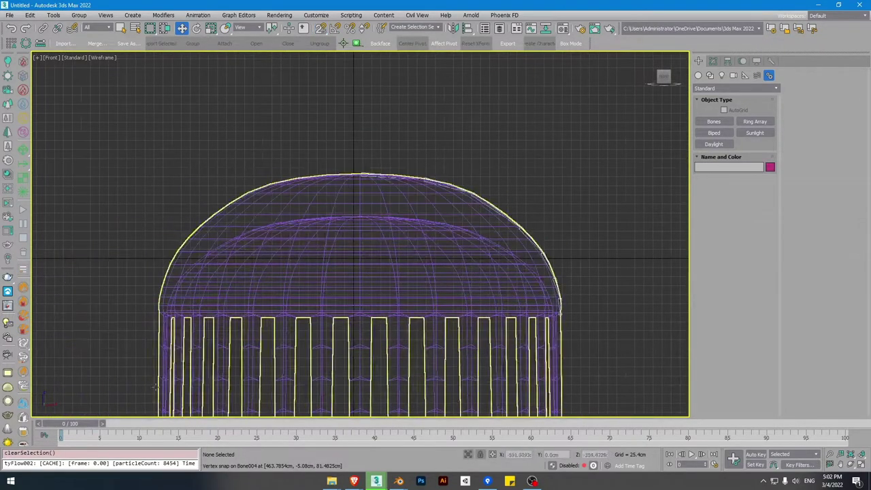
- Turn on Auto Key and rotate the root bone downward to about 28° on Y at frame 20, swinging the chain inward
key("n")
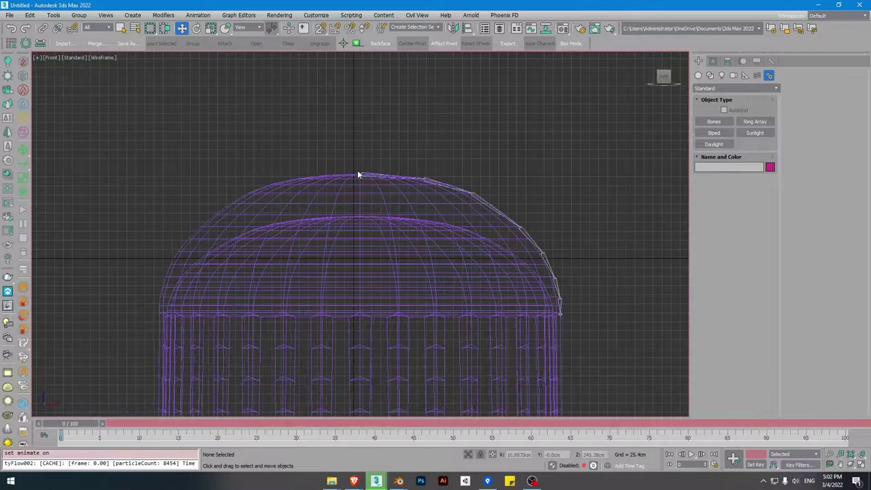
left_click(364, 173)
scroll(376, 178, "up", 2)
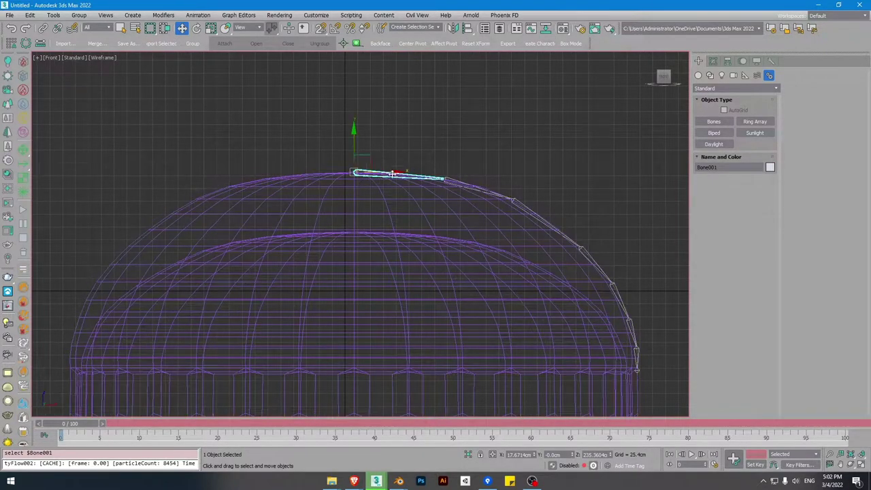
key("e")
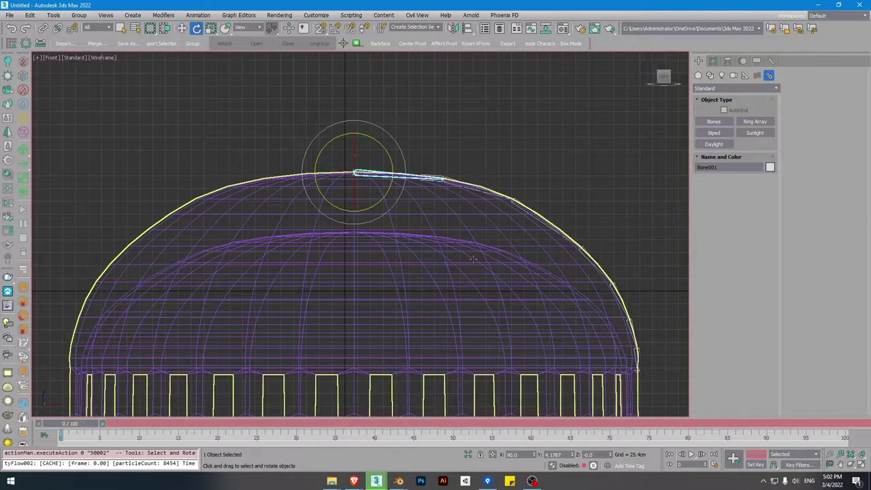
scroll(273, 298, "down", 2)
mouse_move(79, 424)
left_mouse_down()
mouse_move(213, 412)
mouse_move(68, 413)
left_mouse_up()
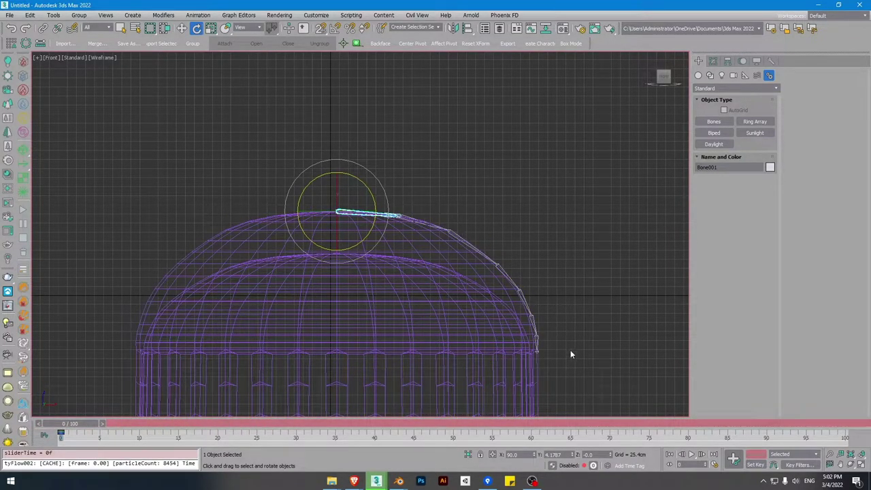
left_click_drag(365, 183, 373, 190)
right_click(374, 189)
left_click_drag(84, 428, 219, 426)
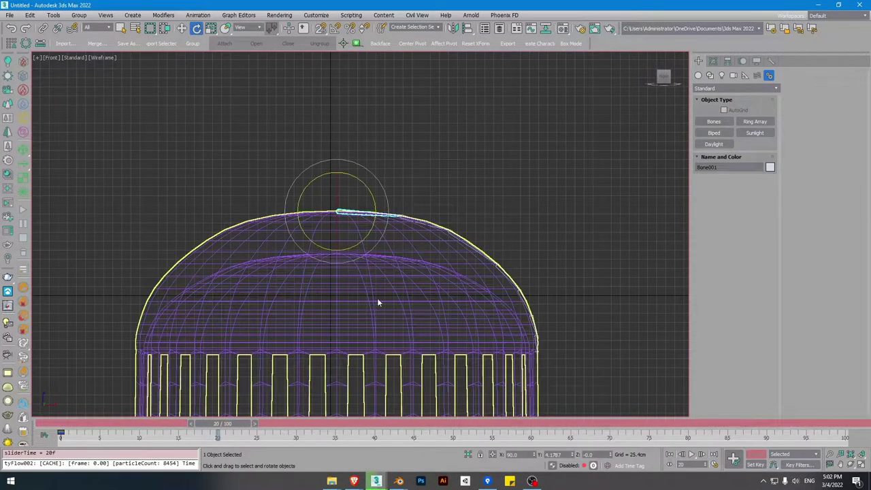
left_click_drag(387, 156, 395, 183)
- Preview the motion, rotate the root bone upward beyond the dome at frame 42, and about 5° further upward at frame 59
left_click_drag(234, 423, 70, 422)
key("/")
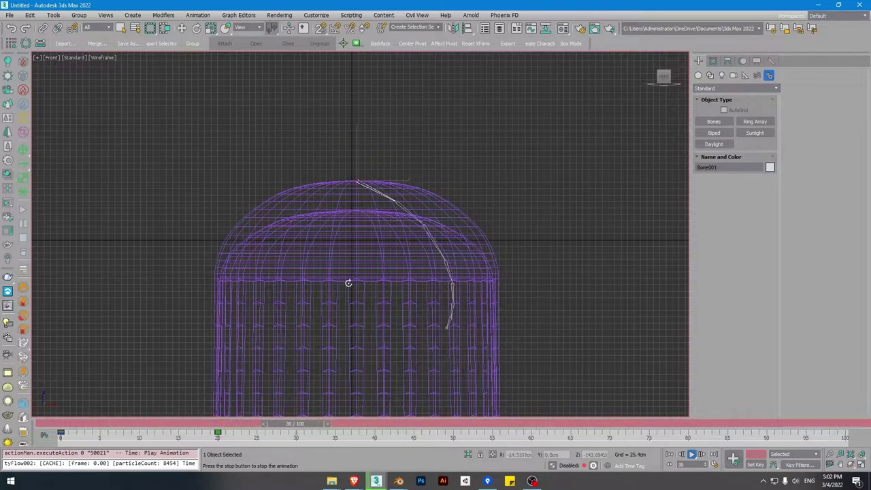
left_click_drag(352, 425, 402, 424)
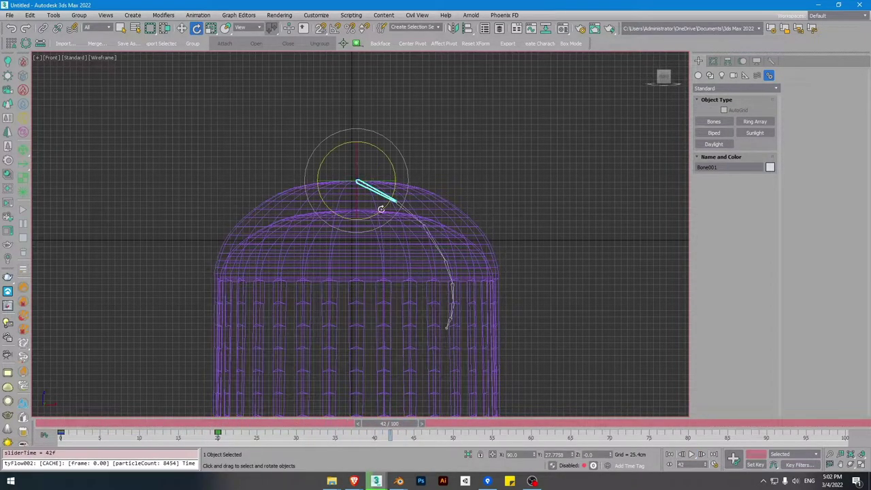
left_click_drag(389, 157, 384, 137)
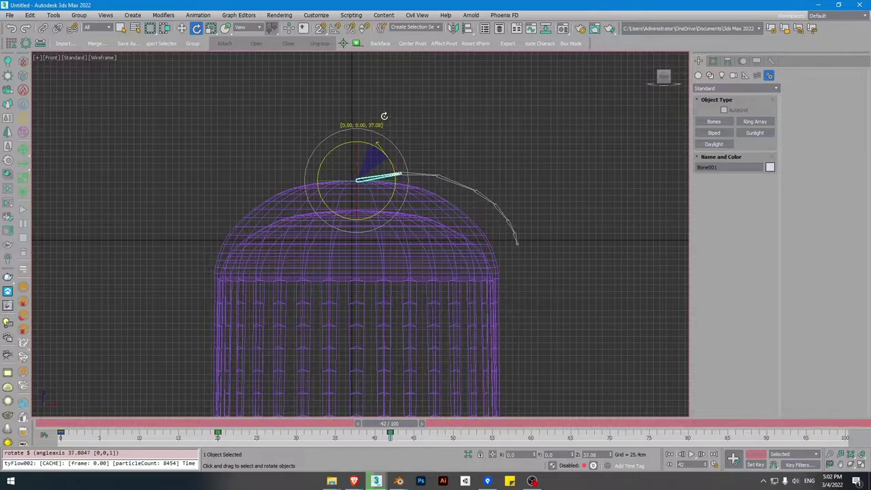
left_click_drag(407, 423, 480, 424)
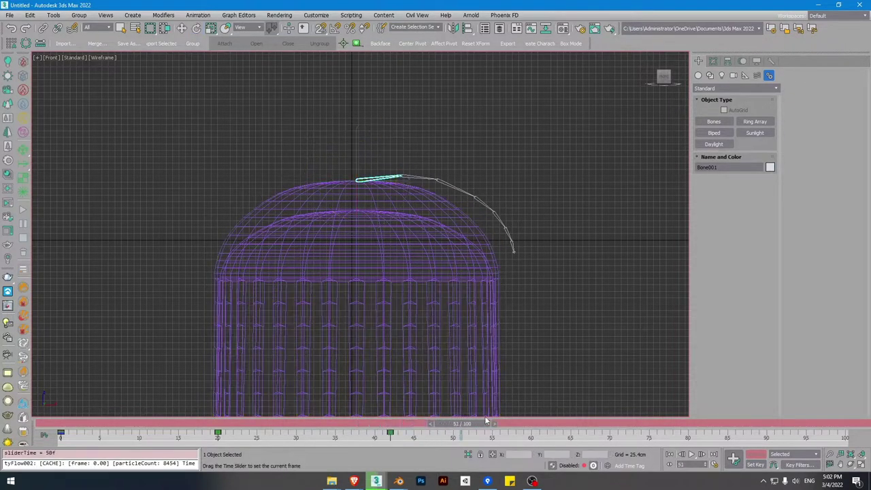
key("e")
left_click_drag(395, 165, 386, 155)
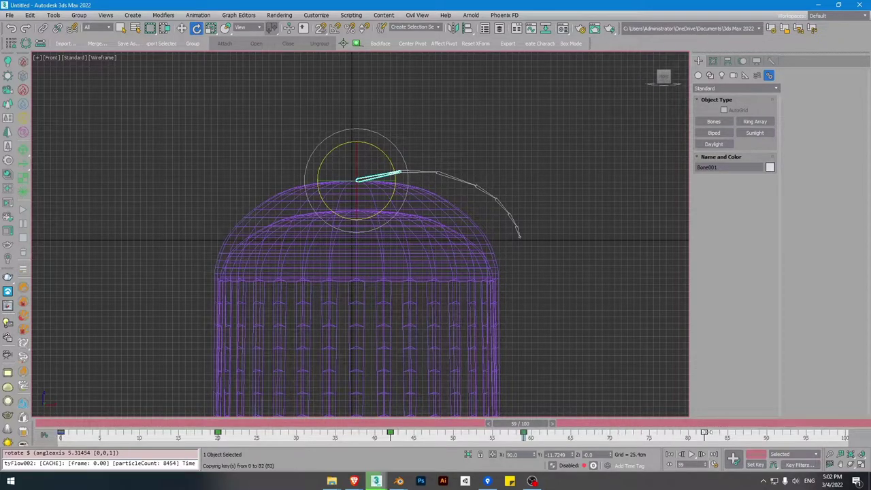
- Copy the root bone's frame 0 key to the end, shift the keys after frame 0 to frames 36, 58, 75 and 100, and preview
key("slash")
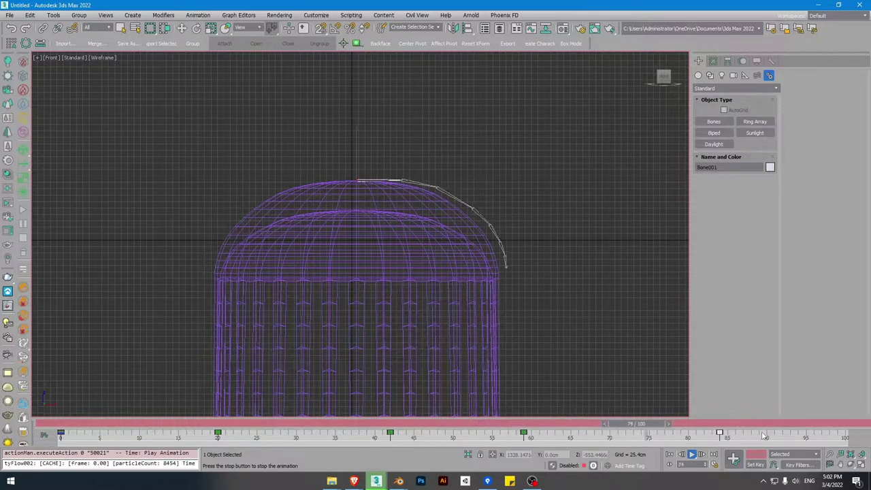
key("e")
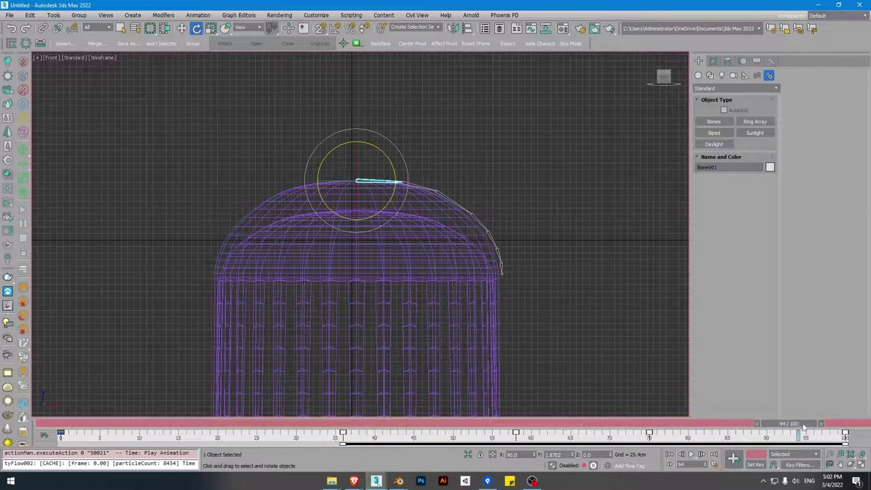
key("slash")
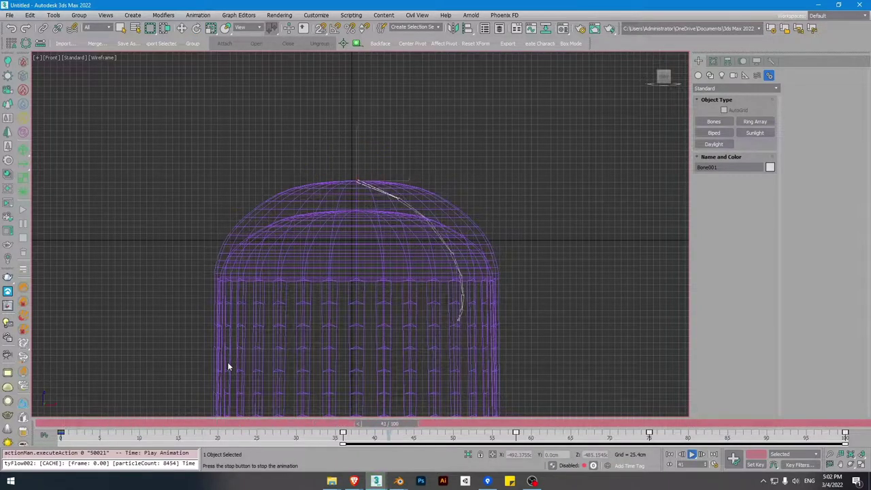
key("slash")
- Extend the timeline to frame 140 and shift the root bone's last three keys to frames 72, 89 and 114
right_click_drag(767, 434, 470, 430, "ctrl+alt")
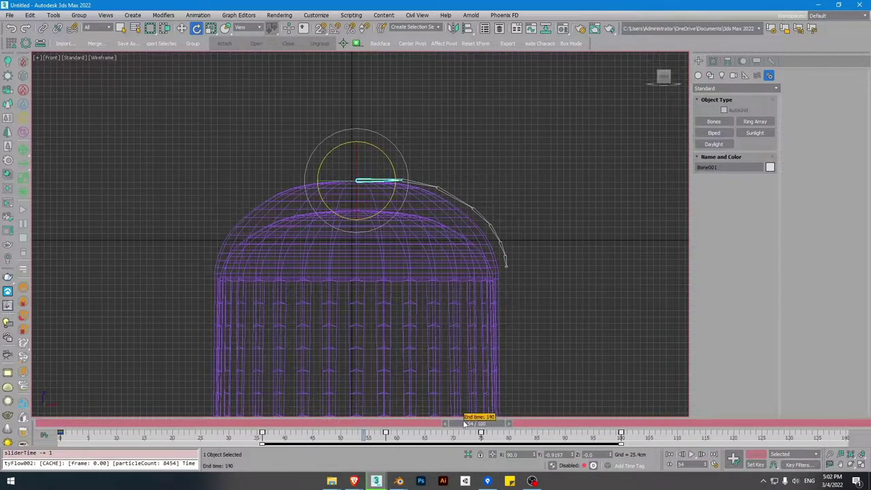
left_click_drag(661, 437, 364, 425)
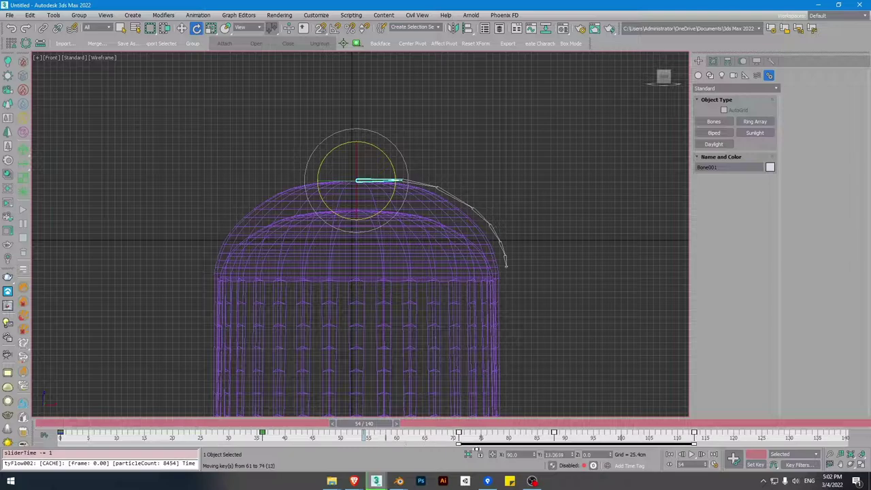
key("slash")
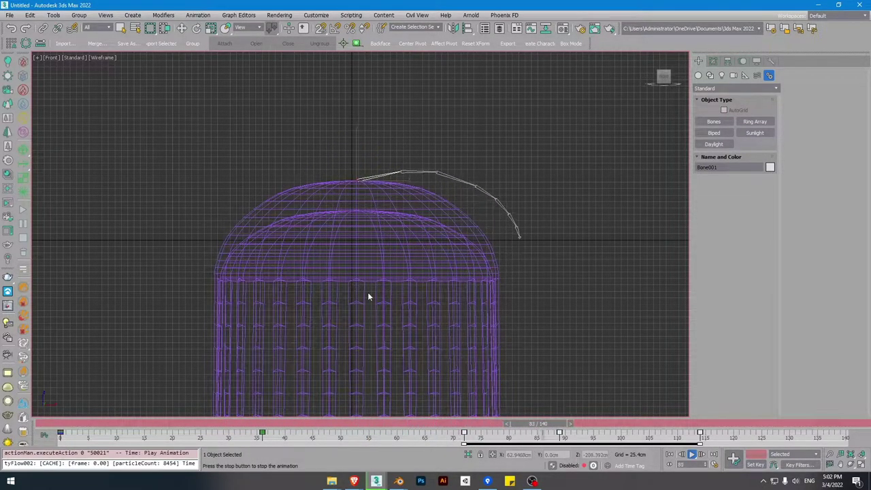
- Move the root bone's last key to frame 120, shorten the timeline to end at frame 120, and play it back
left_click(650, 422)
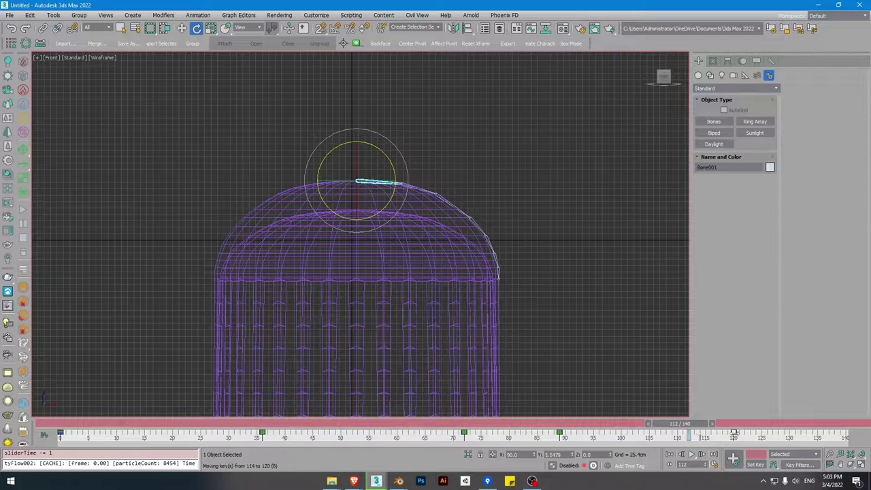
left_click_drag(734, 434, 733, 434)
right_click_drag(694, 438, 801, 436, "ctrl+alt")
left_click_drag(781, 423, 645, 408)
key("slash")
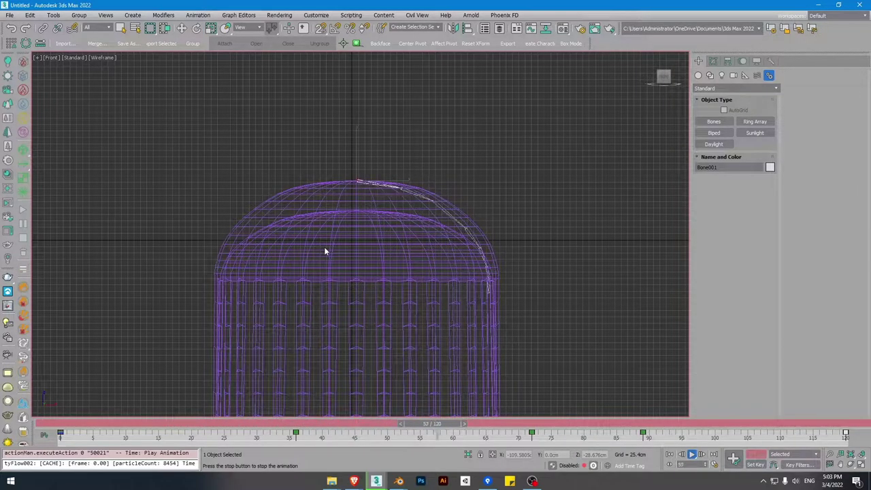
- Rotate the root bone about 9° further downward at frame 44 and preview the animation
left_click_drag(307, 423, 350, 422)
key("e")
left_click_drag(394, 184, 394, 192)
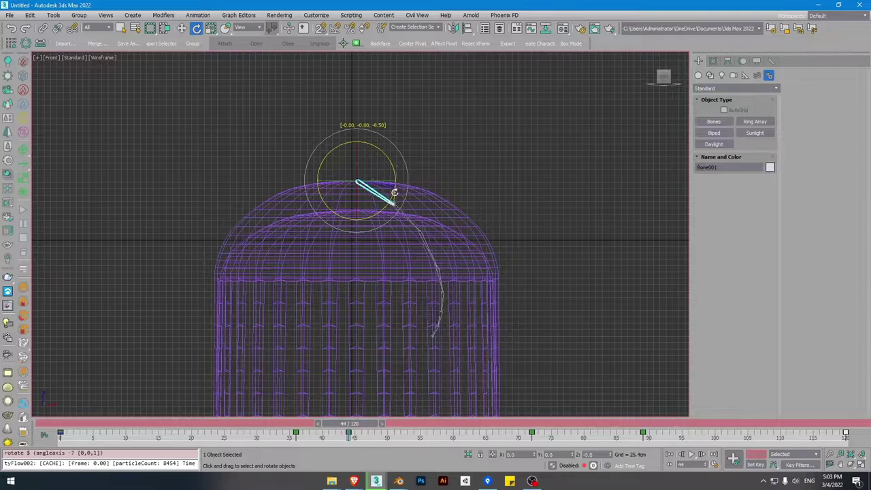
key("/")
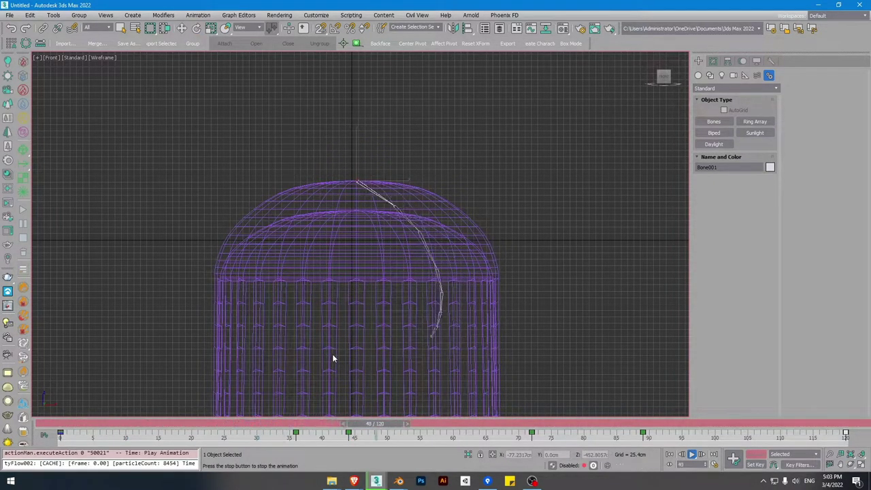
- Move the root bone's two downward-swing keys to frames 30 and 45 and play the animation to check the timing
left_click(288, 423)
left_click_drag(289, 423, 270, 438)
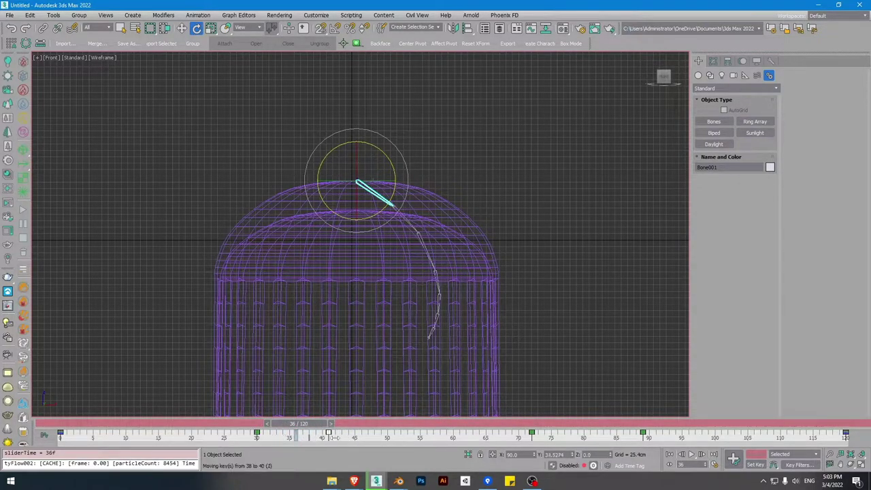
key("/")
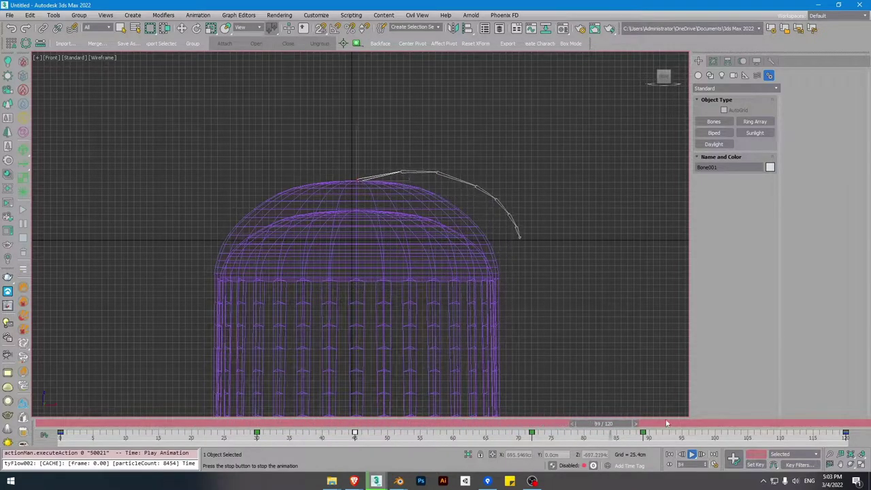
key("/")
key("e")
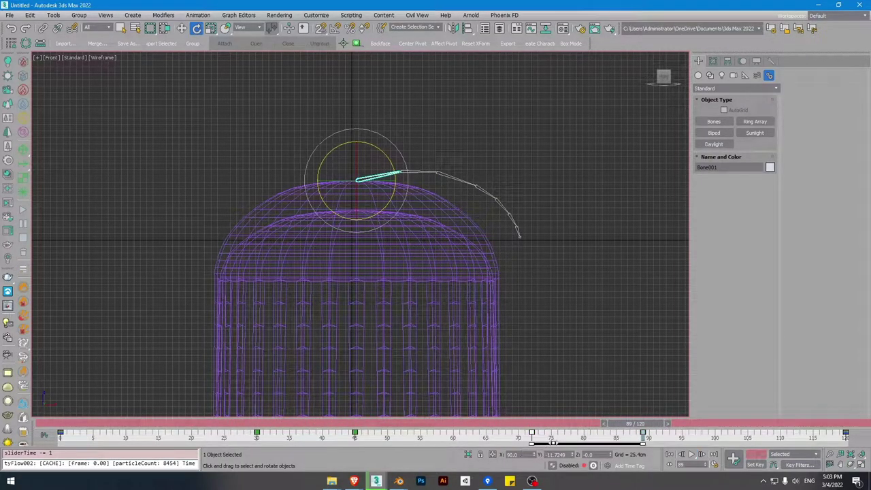
- Shift the root bone's upswing keys to frames 82 and 99, move its last key and the timeline end to frame 130, and play it
key("/")
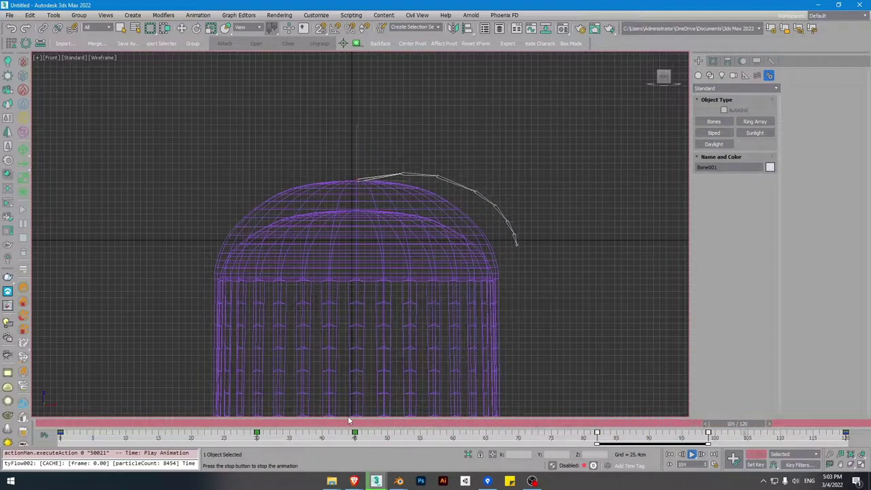
key("/")
right_click_drag(796, 443, 709, 444, "ctrl+alt")
left_click(763, 433)
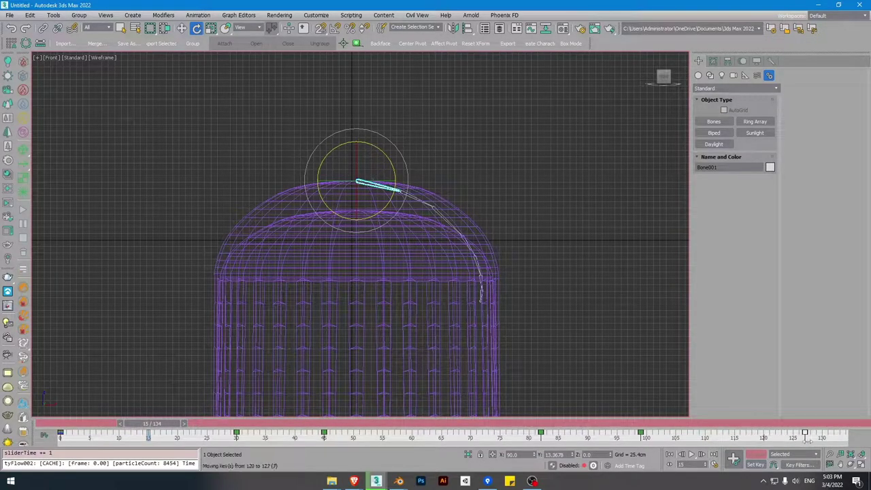
right_click_drag(814, 436, 833, 431, "ctrl+alt")
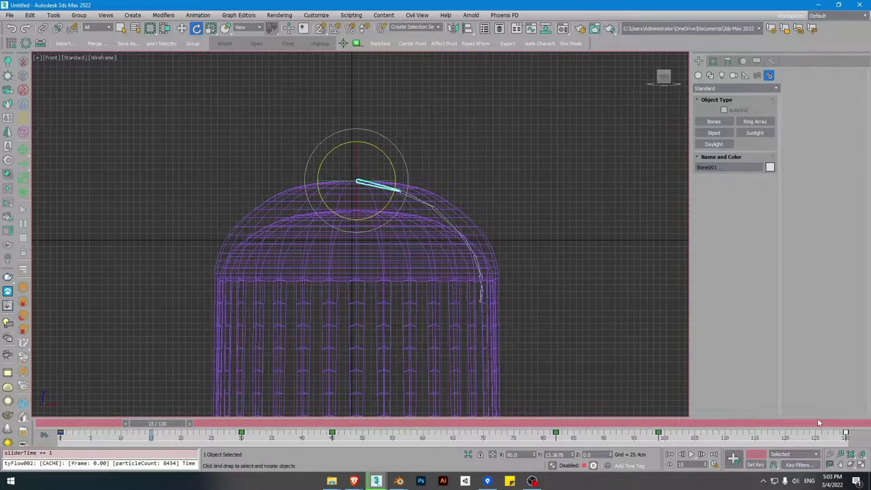
key("/")
key("/")
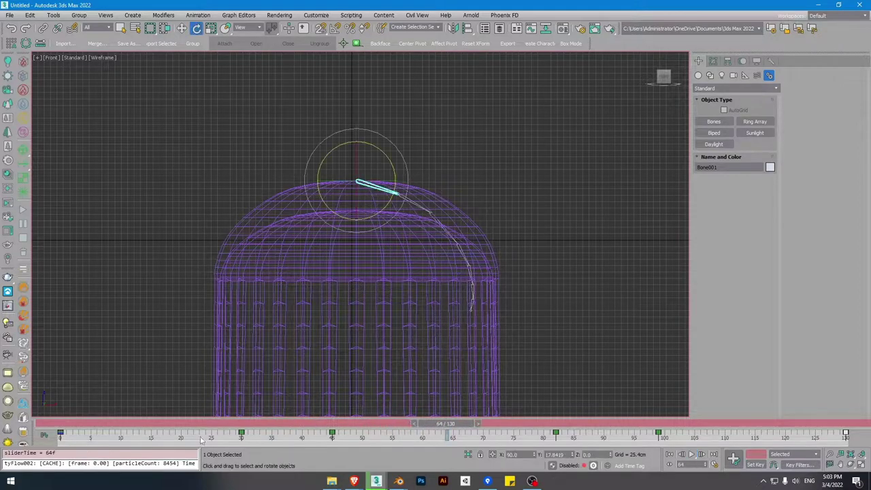
- Try out other start and end frames for the timeline and return the range to 0–130
right_click_drag(760, 445, 766, 440, "ctrl+alt")
mouse_move(778, 441)
right_mouse_down("ctrl+alt")
mouse_move(720, 432)
mouse_move(790, 432)
mouse_move(755, 436)
mouse_move(783, 436)
right_mouse_up("ctrl+alt")
left_click_drag(174, 439, 131, 439, "ctrl+alt")
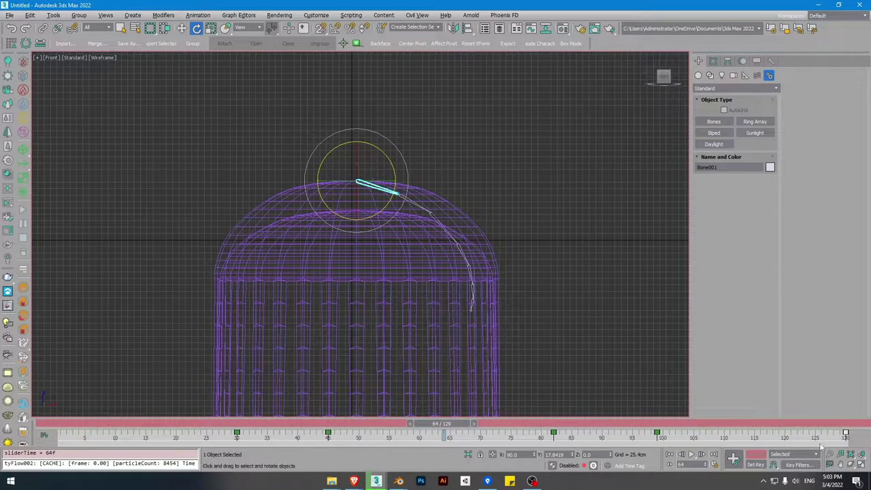
right_click_drag(817, 438, 820, 440, "ctrl+alt")
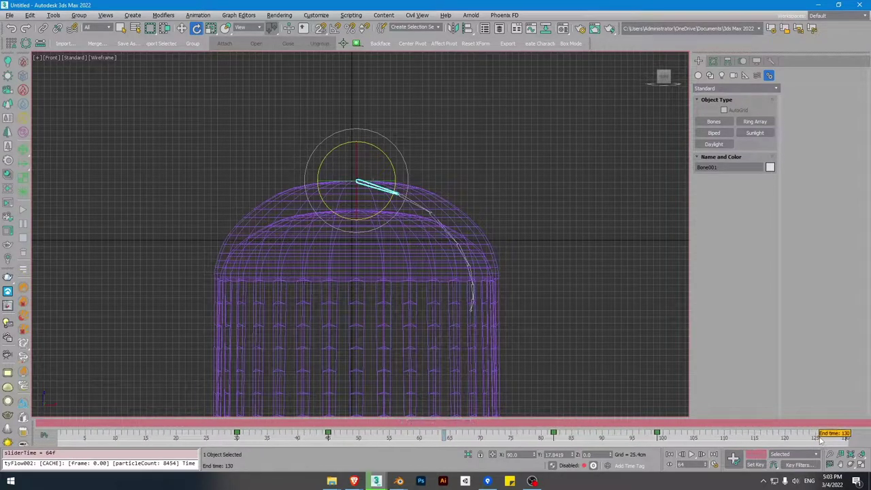
mouse_move(142, 437)
left_mouse_down("ctrl+alt")
mouse_move(184, 438)
mouse_move(143, 436)
mouse_move(149, 439)
left_mouse_up("ctrl+alt")
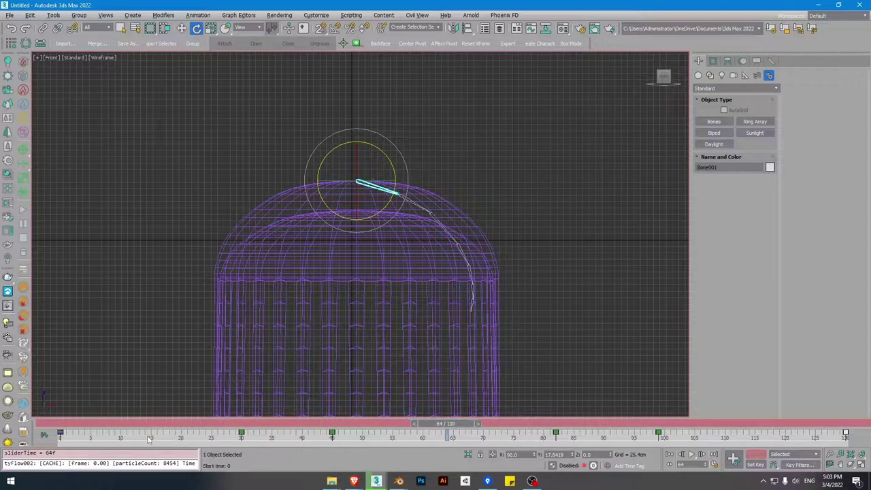
- Play the root bone's swing to check its timing and looping
key("slash")
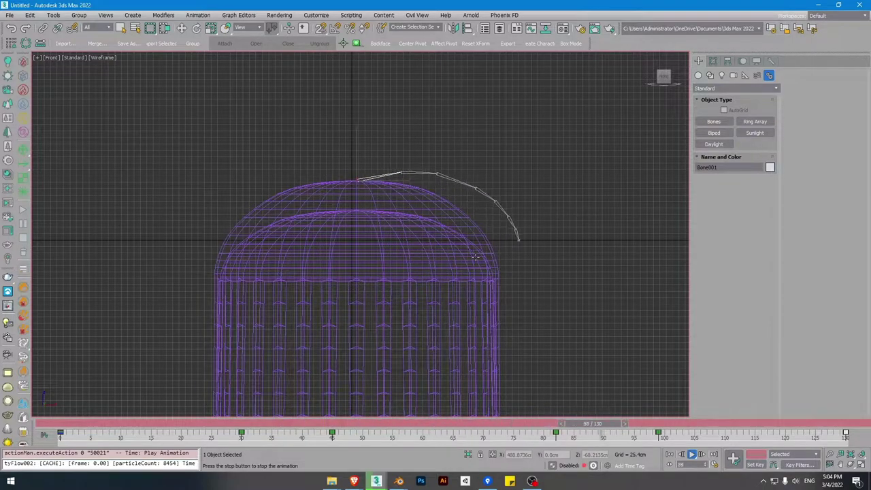
key("slash")
key("e")
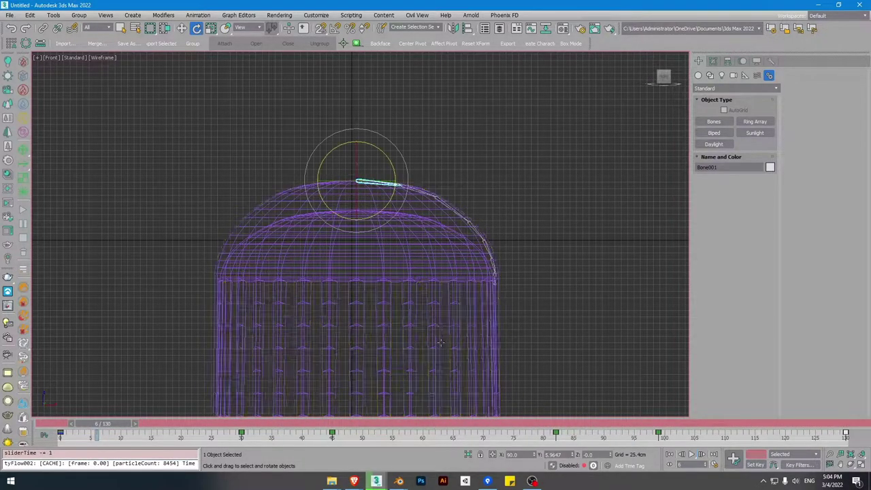
- Return to frame 0 and run the Spring Magic V1.1 script from the scripts folder in Downloads using File Explorer
mouse_move(330, 481)
key("Home")
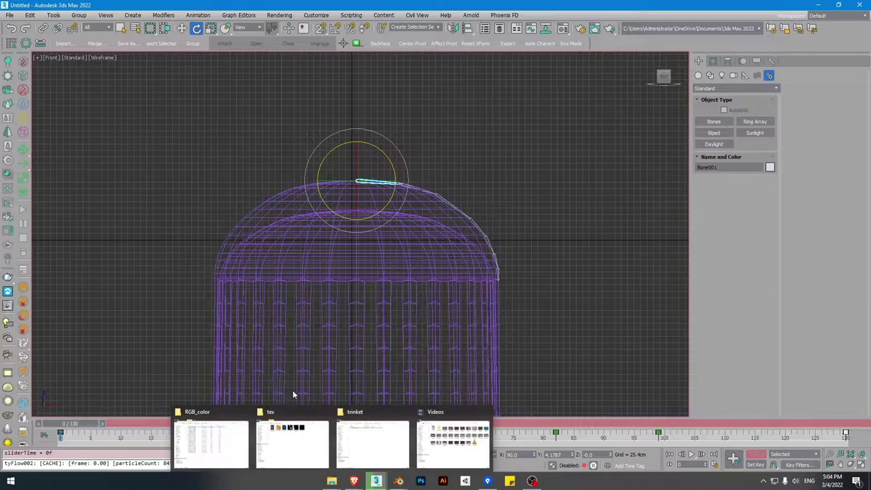
middle_click(332, 482)
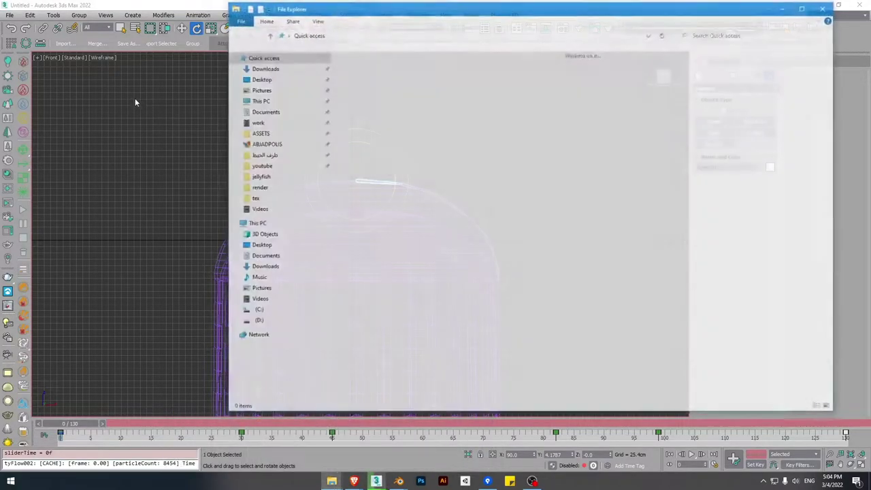
left_click(269, 68)
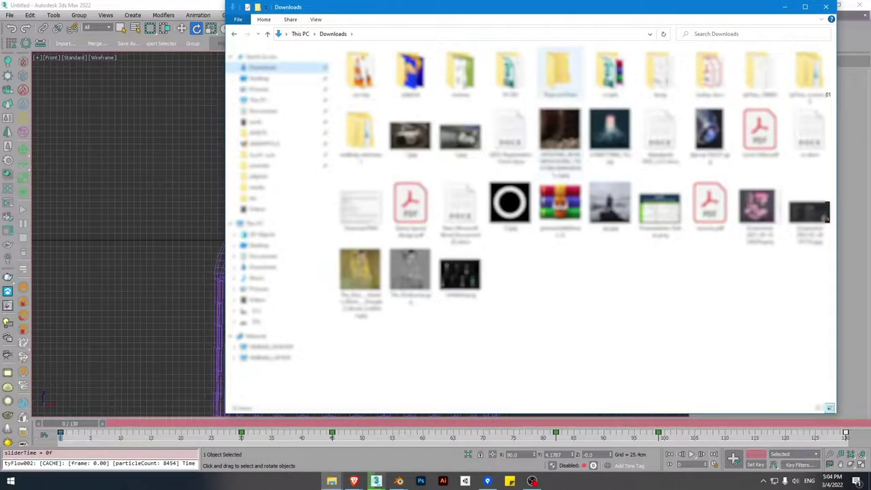
double_click(610, 72)
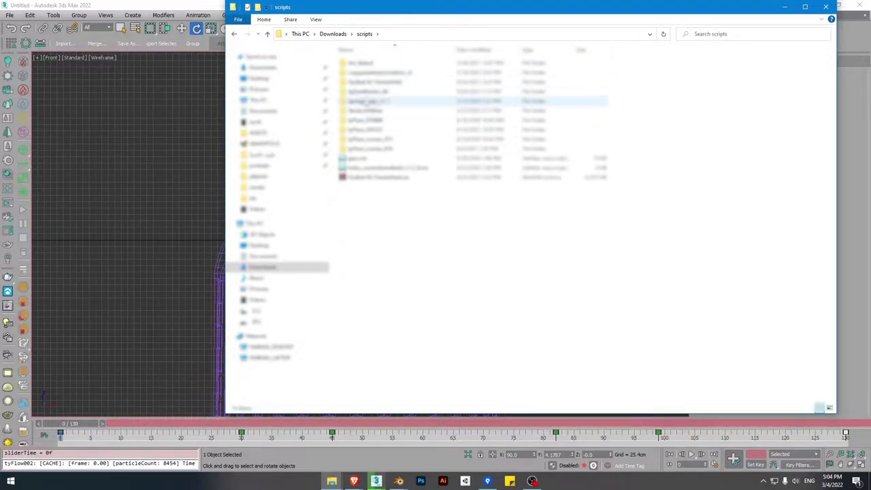
double_click(364, 101)
left_click_drag(366, 76, 635, 87)
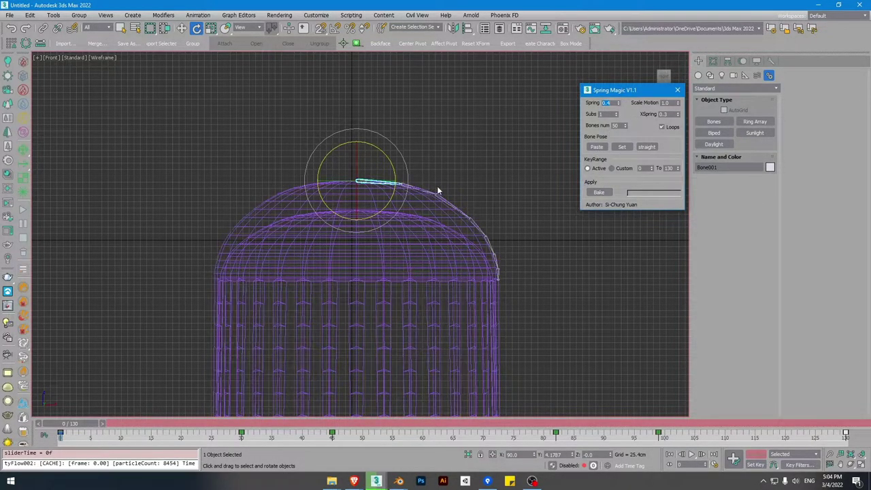
- Select the six bones after the root and bake Spring Magic with Spring 0.4, XSpring 0.3, Loops on and the active key range
key("shift+g")
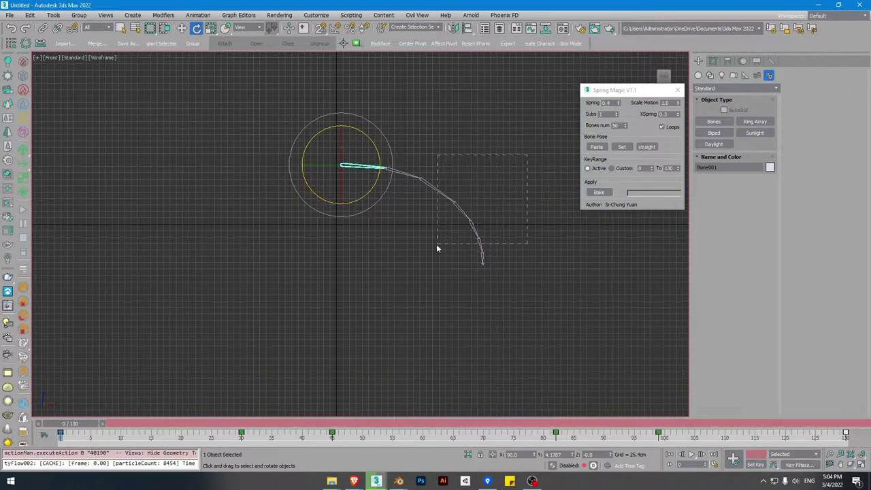
left_click_drag(410, 251, 408, 259)
key("shift+g")
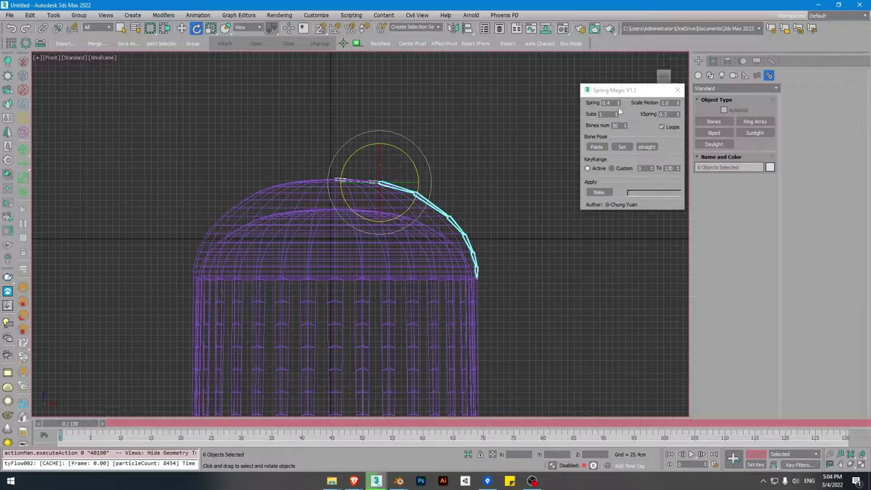
left_click(599, 193)
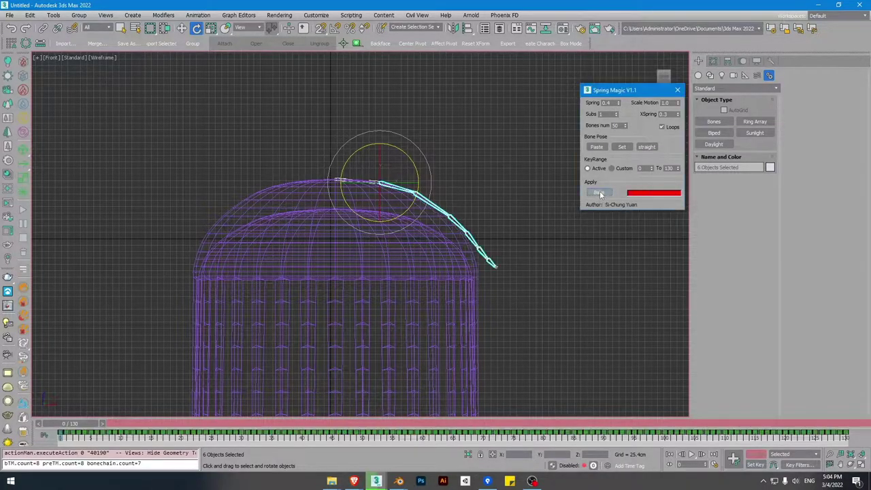
- Play and scrub the baked spring motion in shaded and wireframe display, examining how the chain follows the root and its pose at frame 0
key("F3")
key("/")
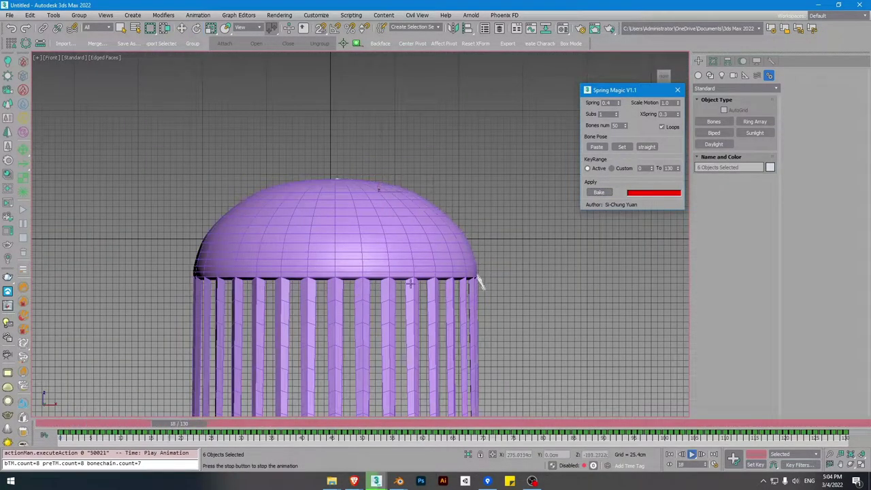
key("F3")
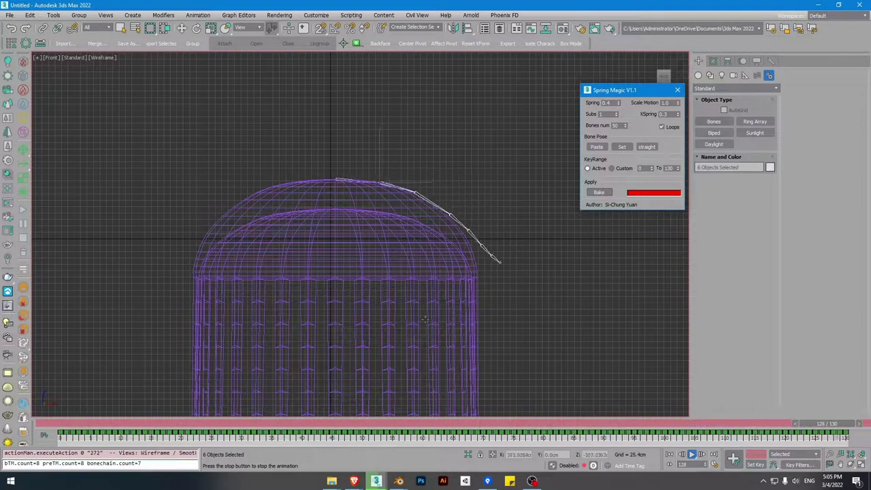
left_click_drag(154, 423, 265, 377)
key("Home")
key("e")
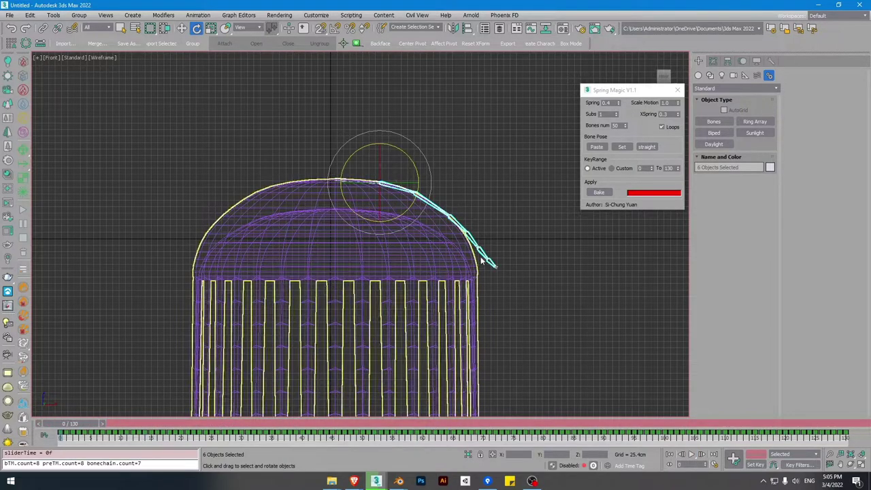
left_click_drag(65, 430, 633, 349)
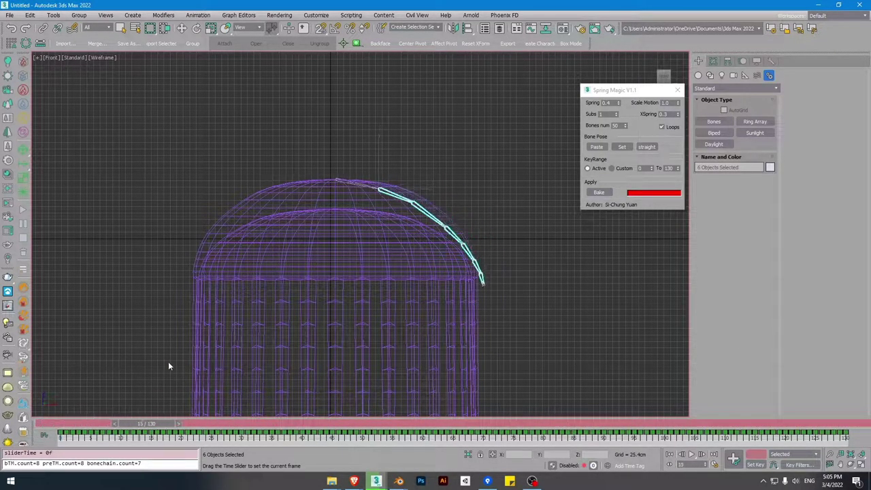
left_click_drag(319, 348, 109, 328)
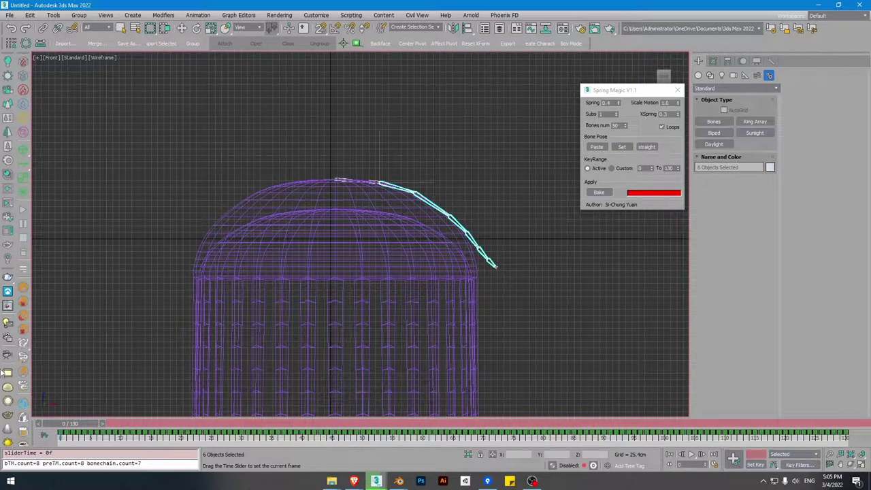
key("e")
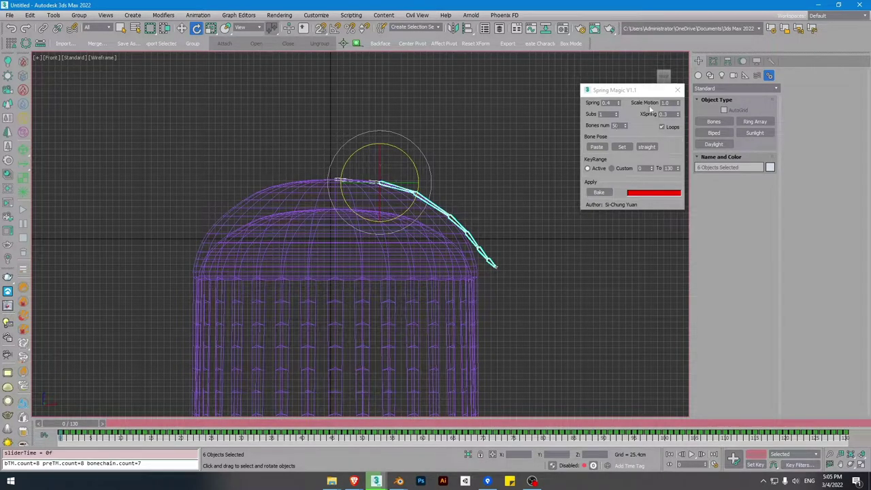
- Close the Spring Magic dialog and turn off Auto Key
left_click(677, 91)
scroll(338, 168, "up", 4)
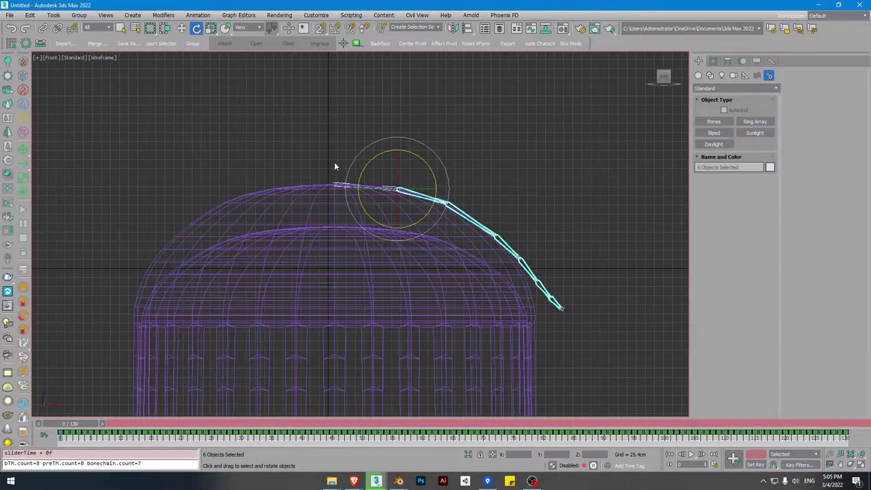
key("n")
left_click(333, 159)
- Select the full bone chain and compare its shape at frame 0 with the bell's outline
key("shift+g")
double_click(357, 197)
key("shift+g")
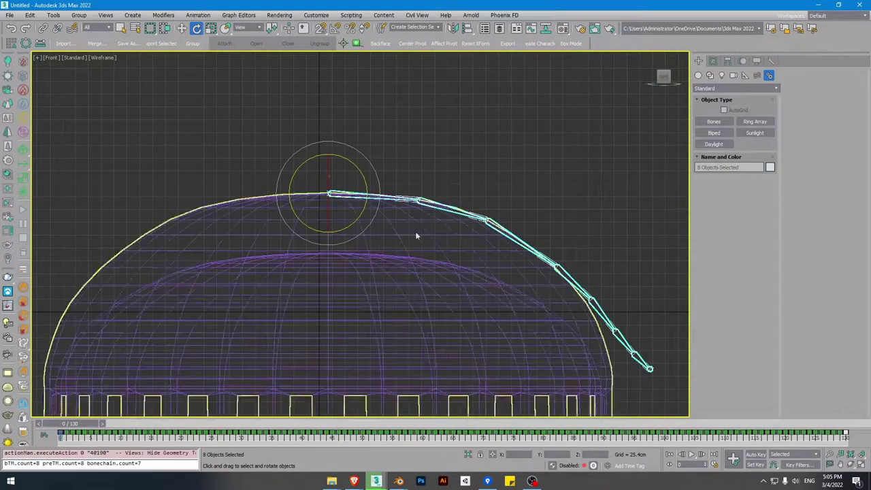
scroll(484, 257, "down", 2)
scroll(581, 262, "up", 2)
left_click(582, 262)
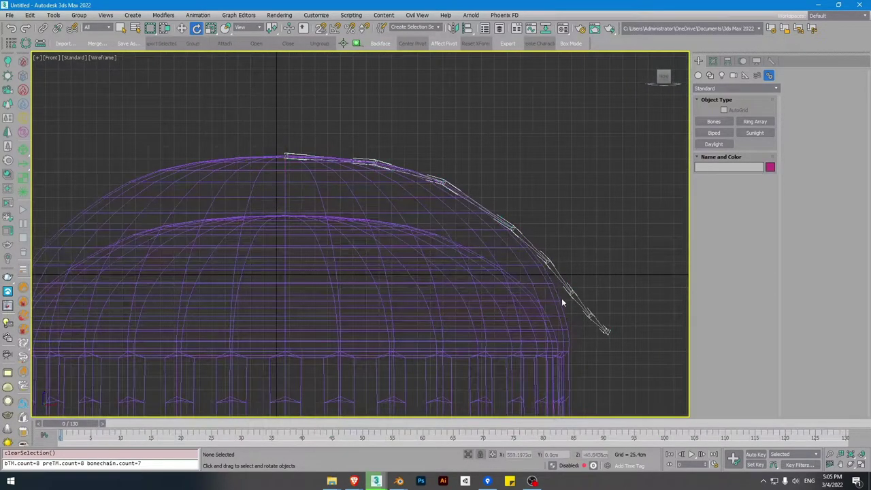
left_click(470, 289)
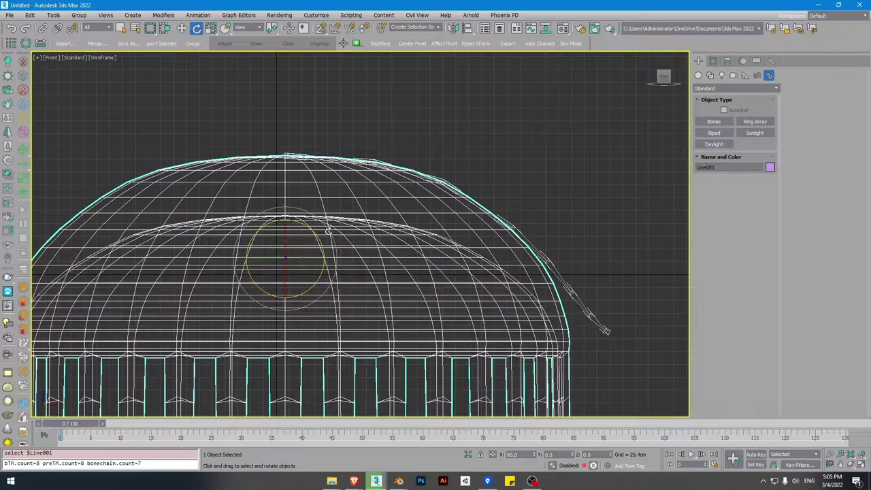
scroll(583, 273, "up", 2)
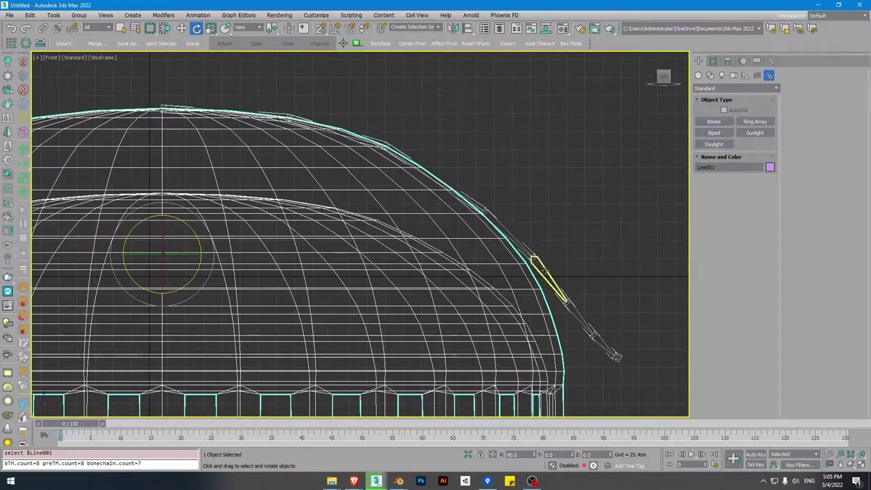
- With Auto Key off, rotate Bone004 inward toward the bell's surface and Bone005 outward about 15.8° to follow the bell's outline
left_click(553, 275)
scroll(544, 266, "up", 2)
mouse_move(546, 177)
left_mouse_down()
mouse_move(554, 175)
mouse_move(554, 188)
left_mouse_up()
key("w")
left_click(476, 159)
left_click(477, 158)
key("e")
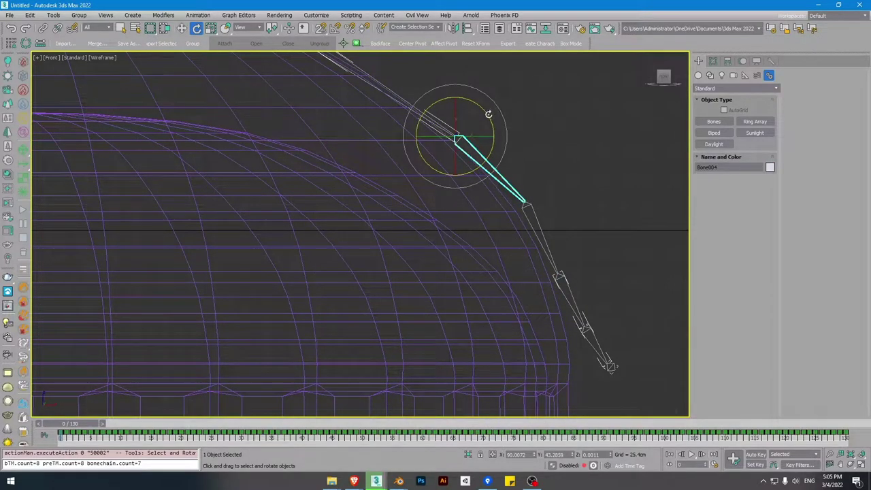
left_click_drag(488, 114, 495, 132)
left_click(521, 264)
left_click_drag(520, 257, 537, 250)
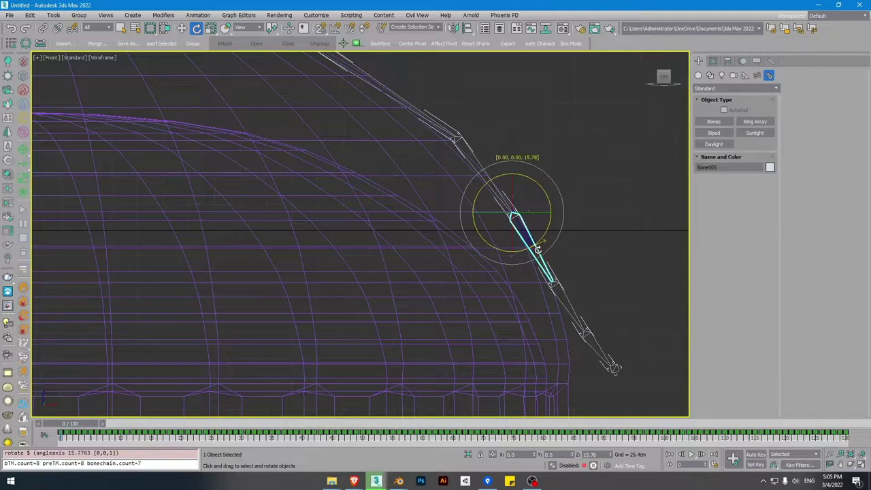
key("n")
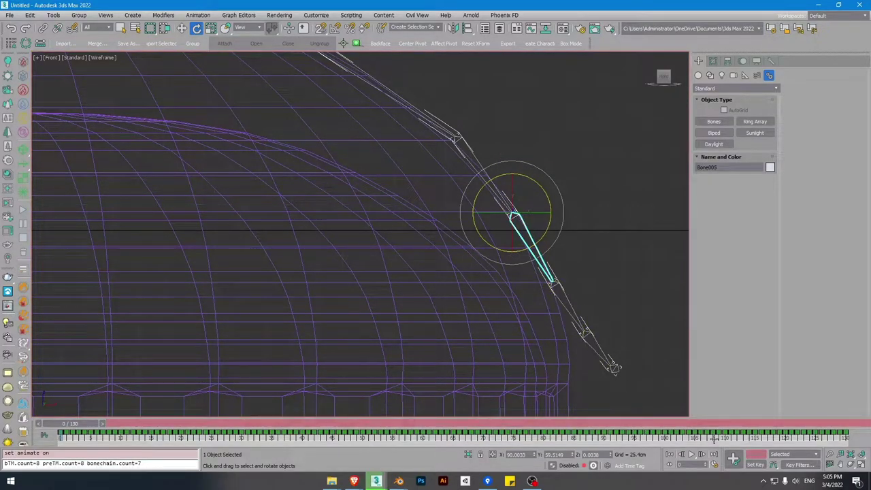
left_click_drag(543, 238, 544, 231)
right_click(544, 231)
key("n")
- With Auto Key off, rotate the remaining bones at the chain's tip downward to fit the curve at the bell's rim
left_click_drag(550, 226, 550, 225)
left_click_drag(558, 293, 566, 380)
scroll(504, 257, "down", 4)
scroll(348, 163, "up", 2)
- Select the whole bone chain and scrub and play the animation to frame 130 to check the adjusted swing
key("shift+g")
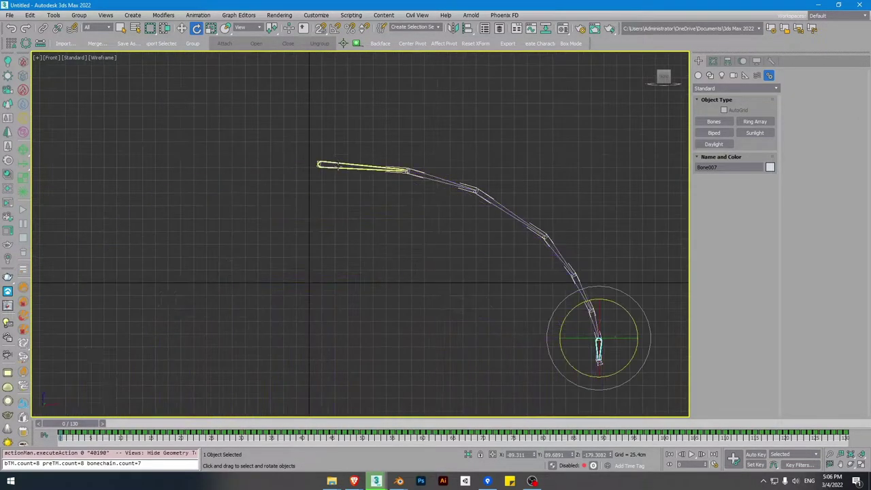
double_click(343, 168)
key("shift+g")
left_click_drag(89, 424, 832, 424)
key("e")
scroll(537, 289, "down", 5)
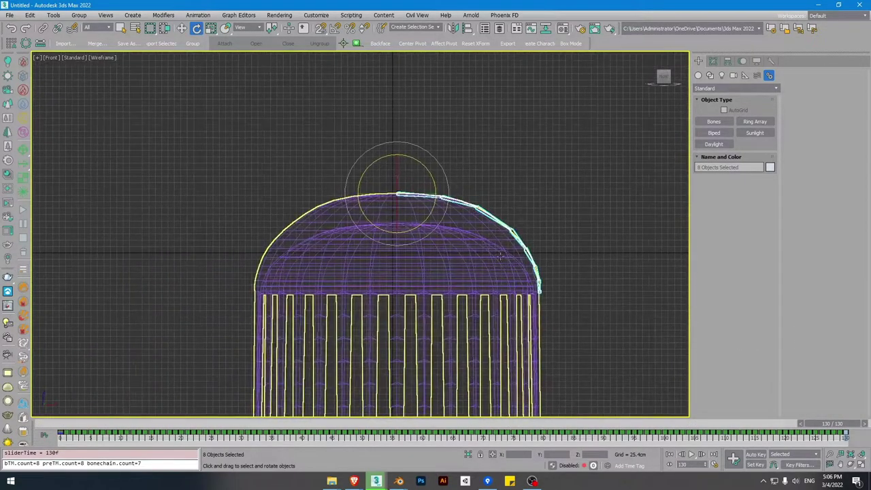
key("slash")
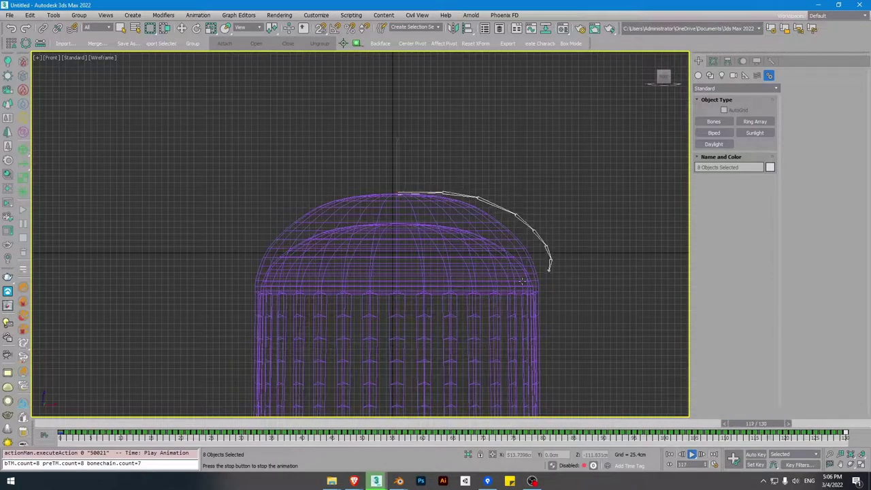
key("e")
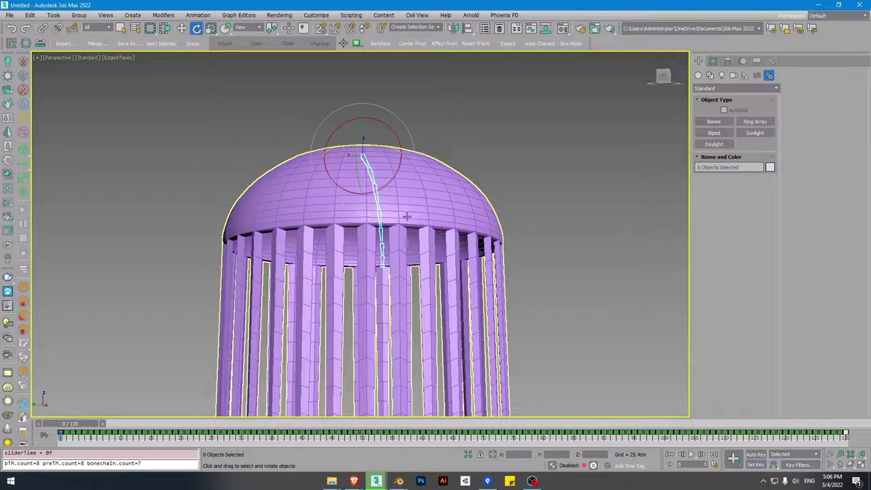
- With angle snap on in the top view, make a copy of the bone chain rotated 180° about the bell's centre
key("z")
left_click_drag(390, 193, 381, 211, "alt")
mouse_move(381, 211)
middle_mouse_down("alt")
mouse_move(408, 230)
mouse_move(375, 190)
middle_mouse_up("alt")
key("t")
scroll(436, 227, "down", 3)
key("F3")
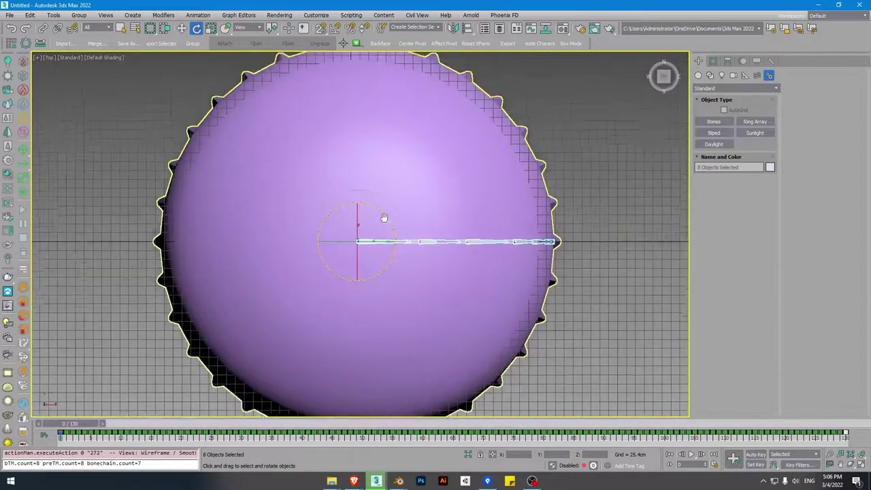
key("a")
left_click_drag(273, 30, 271, 59)
right_click(403, 221)
left_click(423, 177)
mouse_move(401, 220)
left_mouse_down()
mouse_move(358, 155)
mouse_move(398, 214)
left_mouse_up()
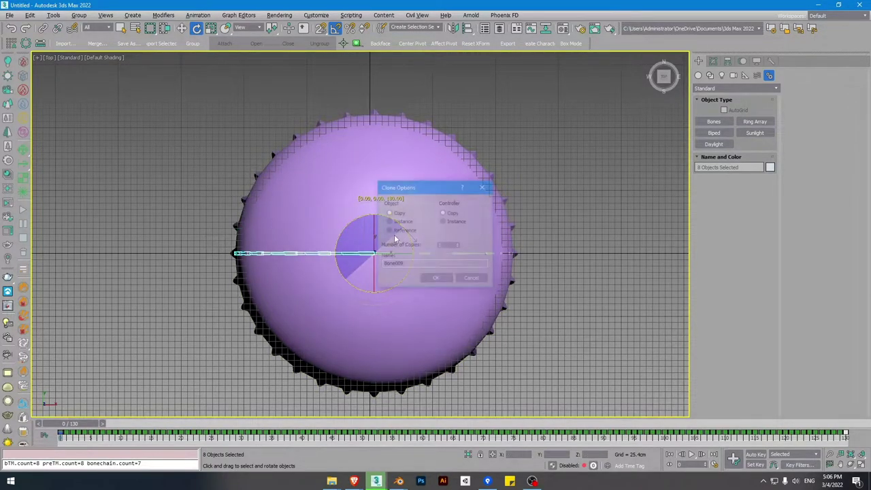
left_click(437, 279)
- Select the two opposite bone chains and make a copy of them rotated 90° to form a cross
key("F4")
key("F3")
scroll(374, 237, "up", 2)
scroll(374, 238, "up", 2)
scroll(102, 237, "down", 2)
left_click_drag(74, 237, 559, 268)
middle_click_drag(362, 254, 372, 254)
scroll(372, 255, "down", 2)
left_click_drag(365, 220, 405, 234)
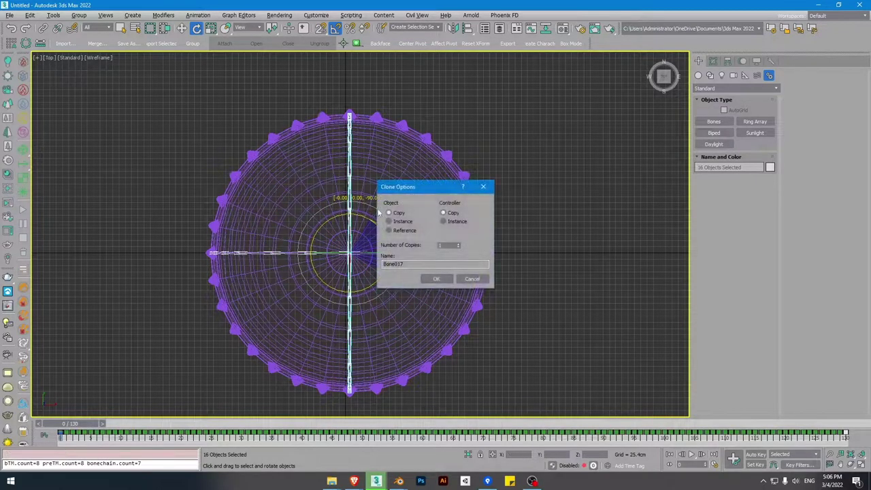
left_click(437, 279)
- With the geometry hidden, select all four bone chains and make a copy of them rotated 45°
left_click_drag(148, 103, 536, 405)
key("shift+g")
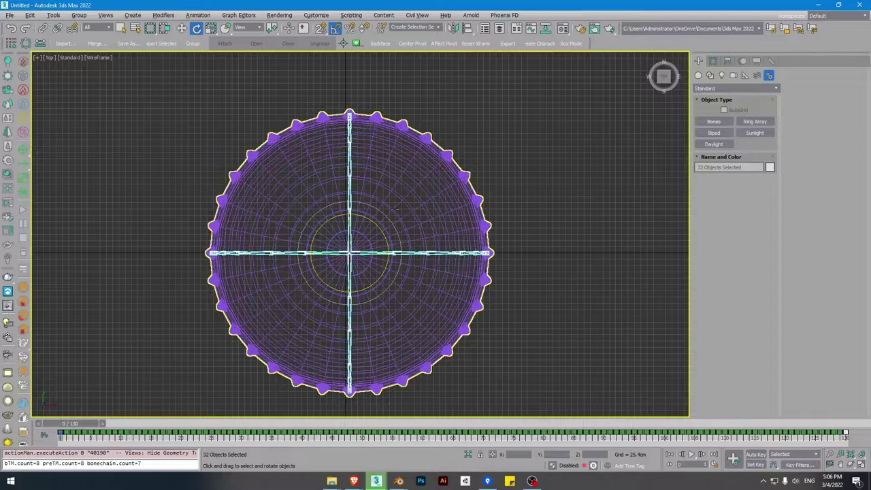
left_click_drag(374, 220, 394, 228, "shift")
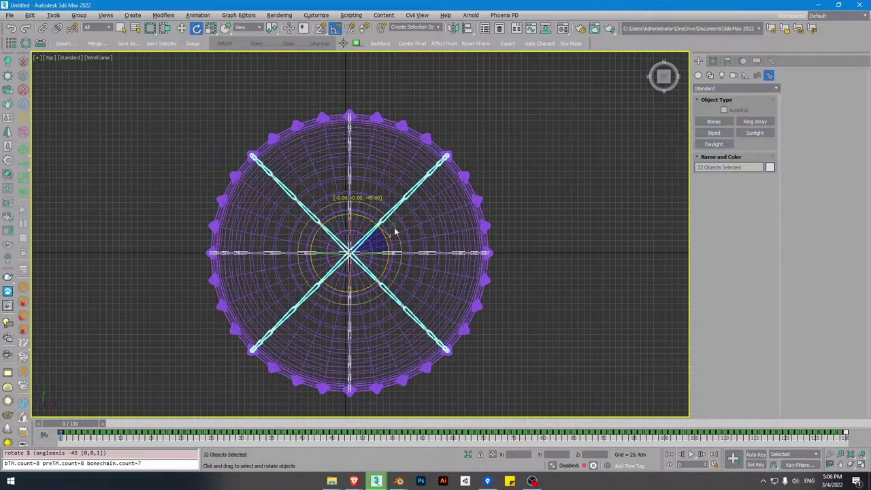
left_click(437, 278)
- Select all eight bone chains with the geometry hidden and make a copy of them rotated about 25°
key("shift+g")
mouse_move(522, 99)
left_mouse_down()
mouse_move(347, 232)
mouse_move(378, 223)
left_mouse_up()
key("ctrl+a")
key("shift+g")
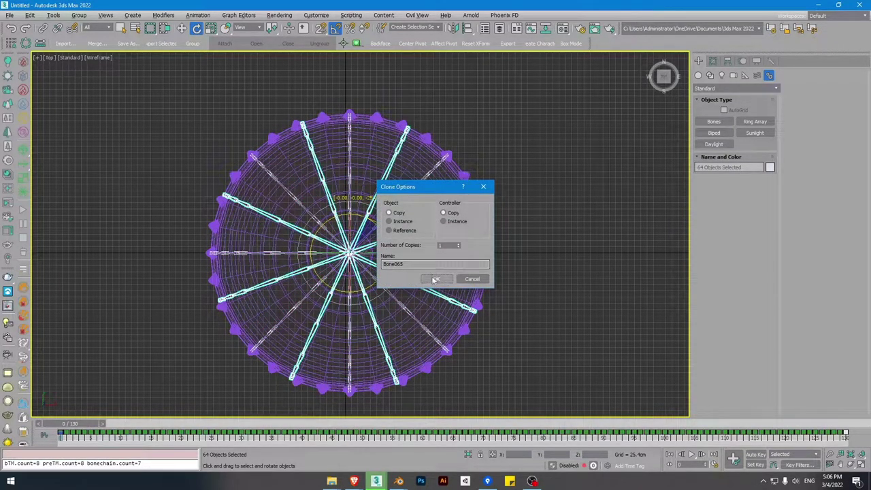
left_click(436, 279)
- Rotate the eight newly copied chains slightly so that each sits midway between its neighbouring chains
scroll(373, 237, "up", 3)
left_click_drag(373, 236, 383, 213)
right_click(382, 213)
left_click_drag(271, 31, 273, 60)
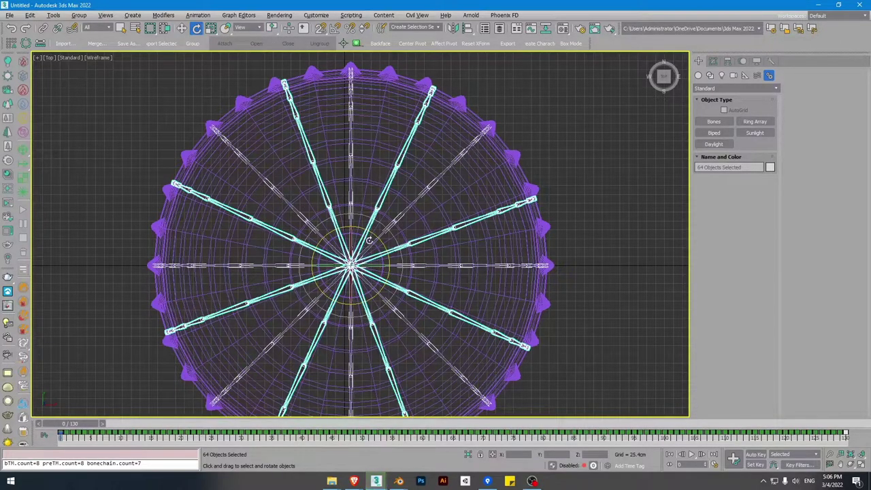
left_click_drag(370, 233, 370, 228)
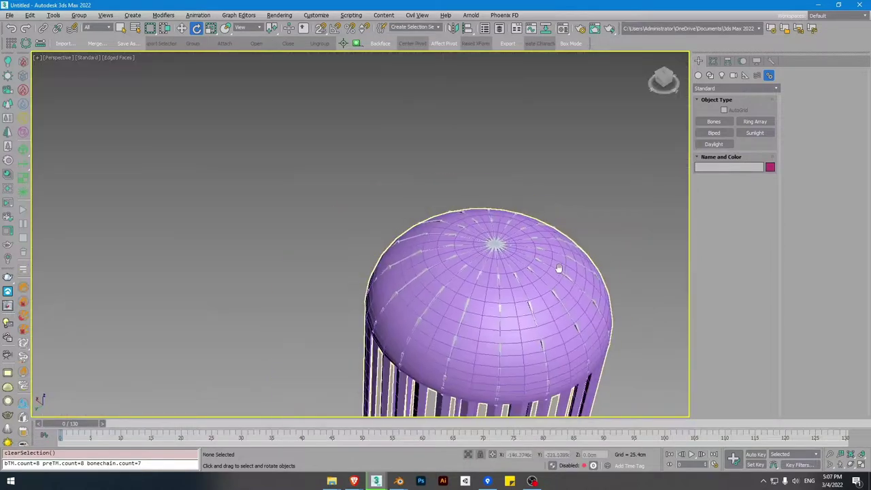
- Scrub the animation between frames 0 and 130 to examine how the full ring of bone chains fits the bell
middle_click_drag(559, 269, 507, 241, "alt")
left_click_drag(76, 424, 783, 395)
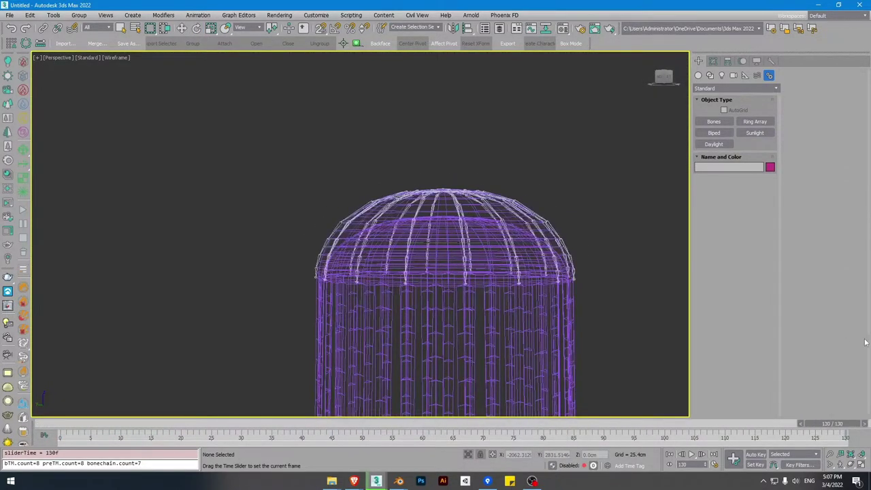
key("e")
key("shift+g")
middle_click_drag(546, 273, 548, 307, "alt")
key("shift+g")
key("F3")
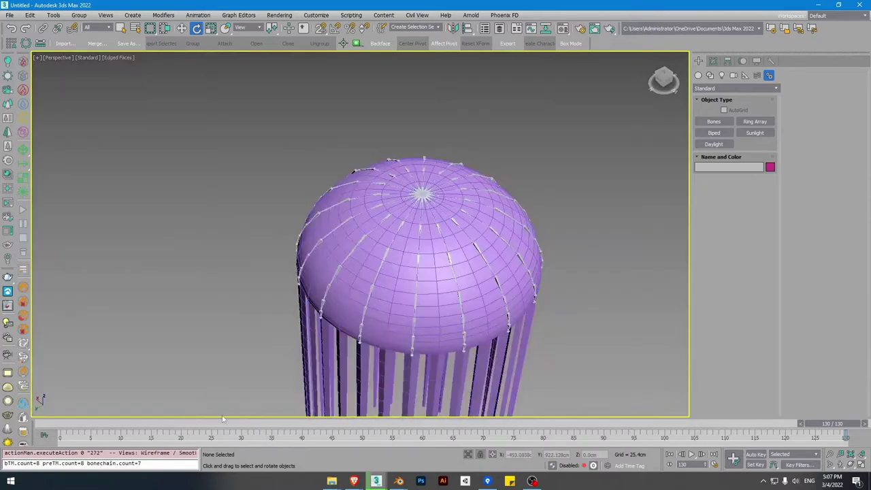
left_click_drag(56, 425, 856, 342)
key("F3")
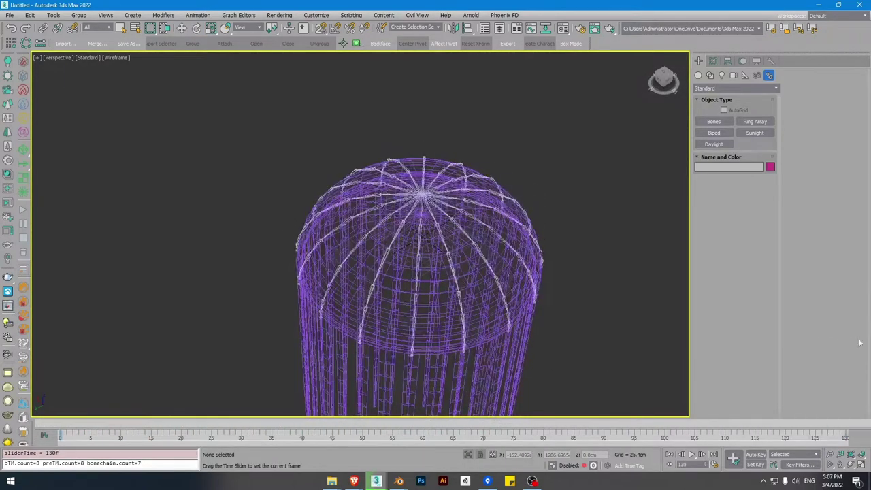
- Select the jellyfish mesh and add a Skin modifier to it
left_click(470, 289)
left_click(716, 63)
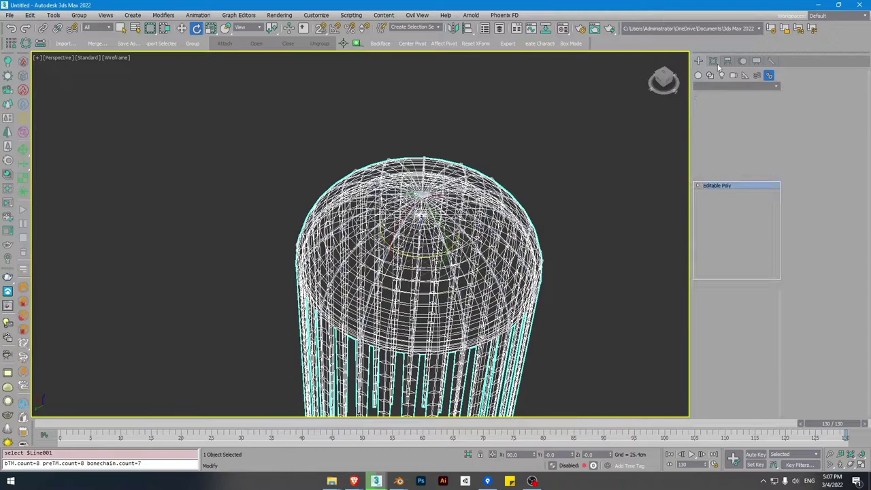
middle_click_drag(562, 230, 578, 217, "alt")
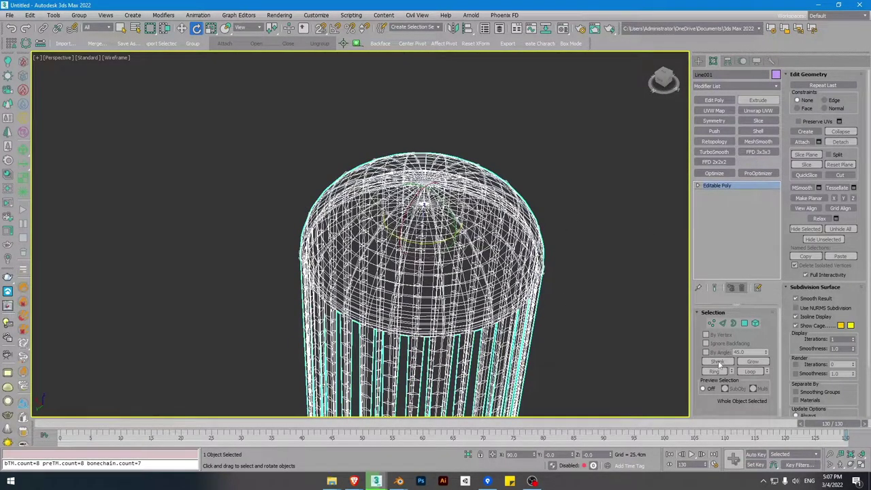
left_click_drag(710, 381, 701, 277)
middle_click_drag(579, 276, 540, 201, "alt")
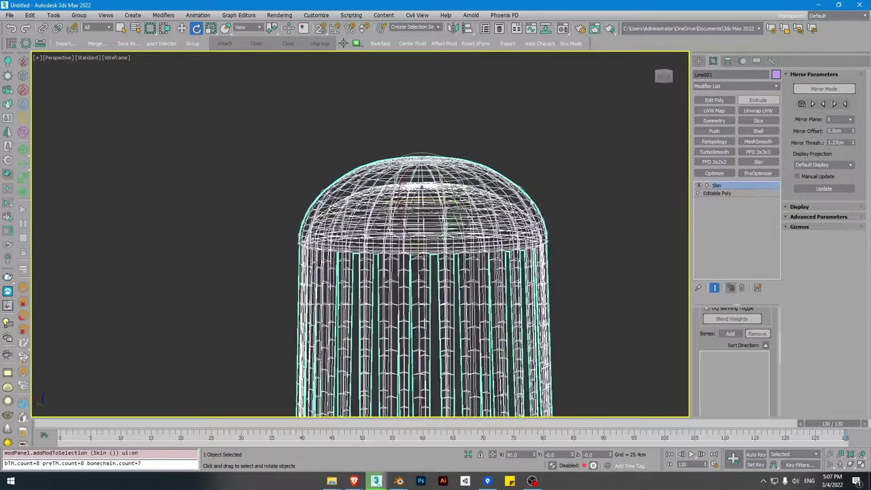
- With the mesh hidden in the front view, delete the 16 small end bones at the tips of the chains
left_click(564, 264)
scroll(536, 243, "up", 3)
middle_click_drag(536, 243, 427, 273, "alt")
key("f")
key("z")
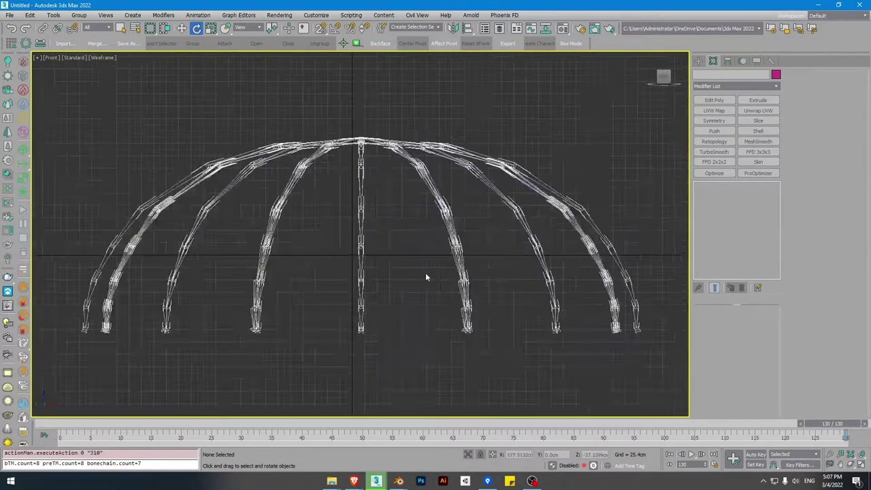
scroll(331, 281, "down", 2)
key("F3")
left_click_drag(103, 313, 698, 387)
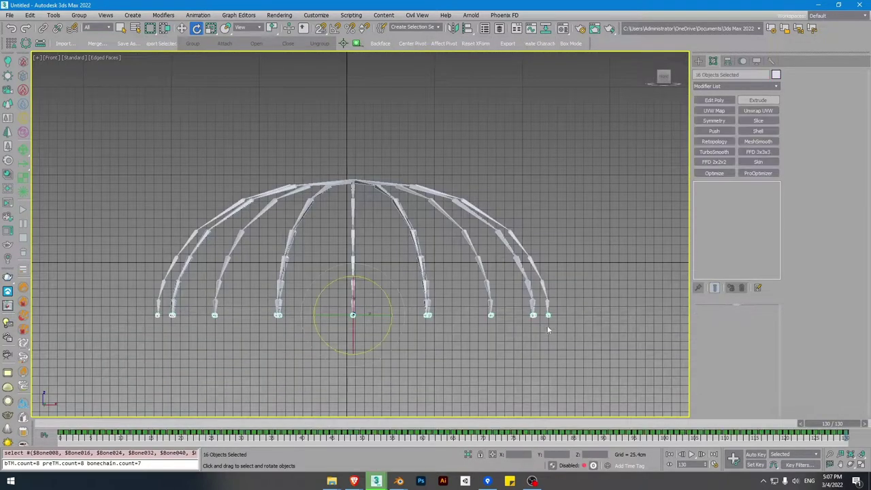
left_click(472, 314)
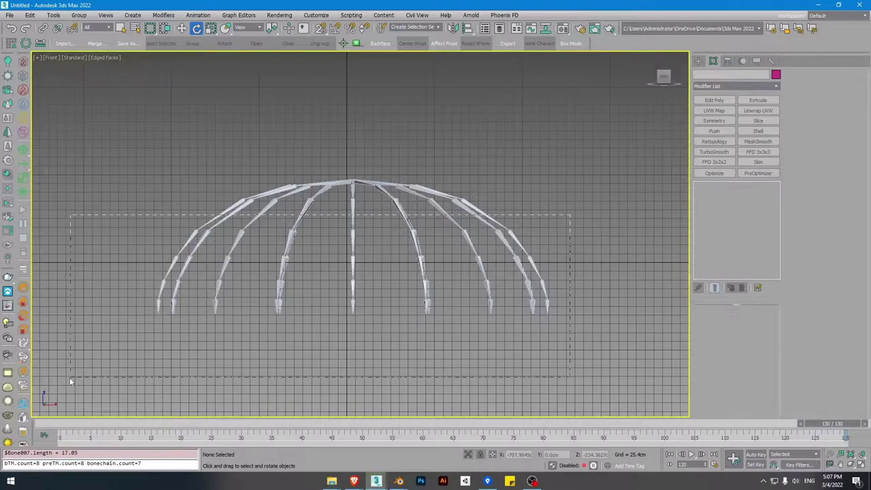
- Select the outer five bones of every chain, leaving out the two nearest the centre, and save them as selection set 1
left_click_drag(70, 377, 70, 378)
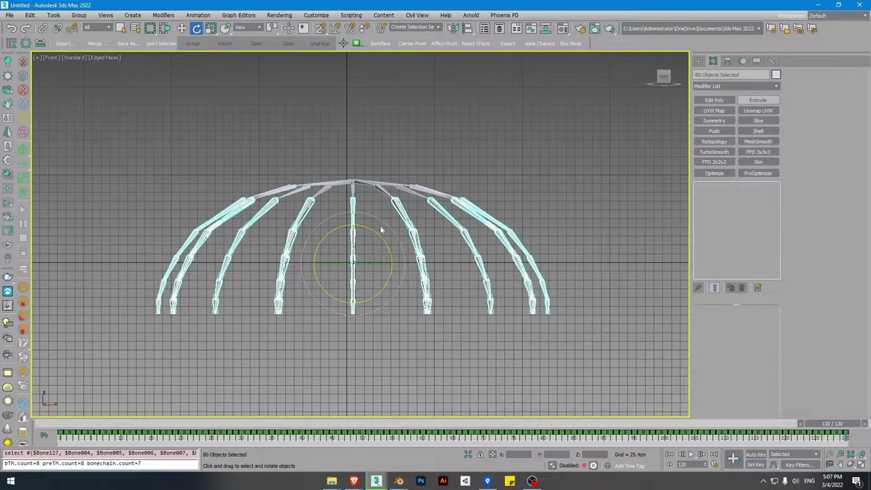
key("p")
middle_click_drag(380, 230, 380, 236, "alt")
middle_click_drag(367, 183, 385, 207, "alt")
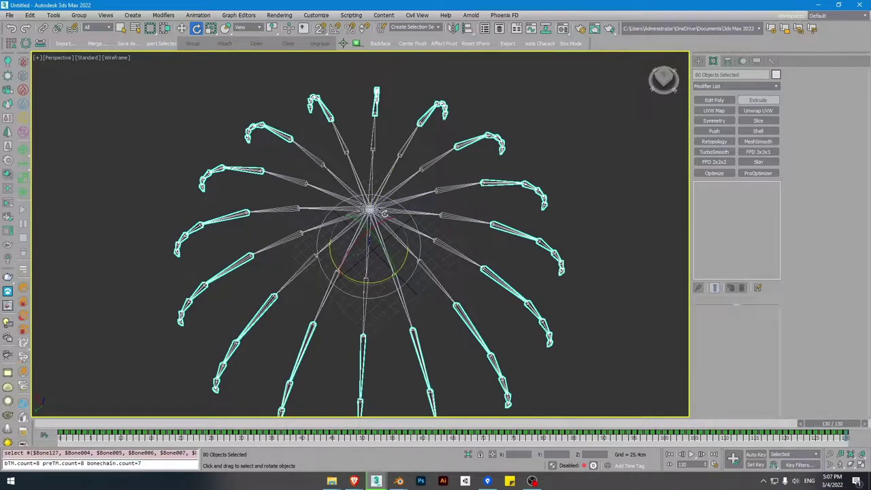
mouse_move(368, 207)
middle_mouse_down("alt")
mouse_move(367, 140)
mouse_move(372, 197)
middle_mouse_up("alt")
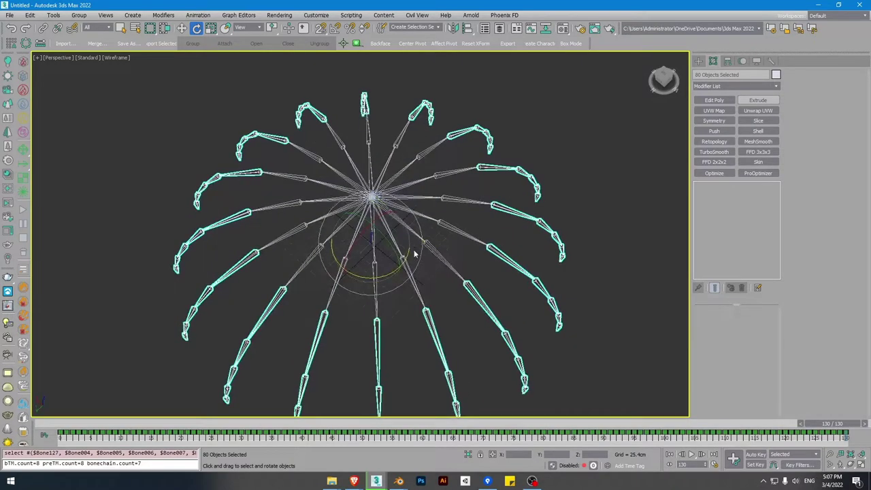
key("shift+g")
key("F3")
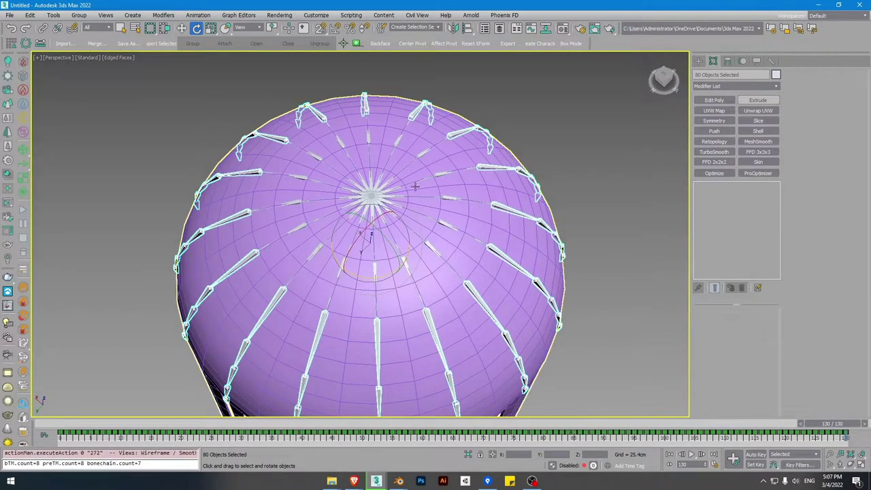
key("F3")
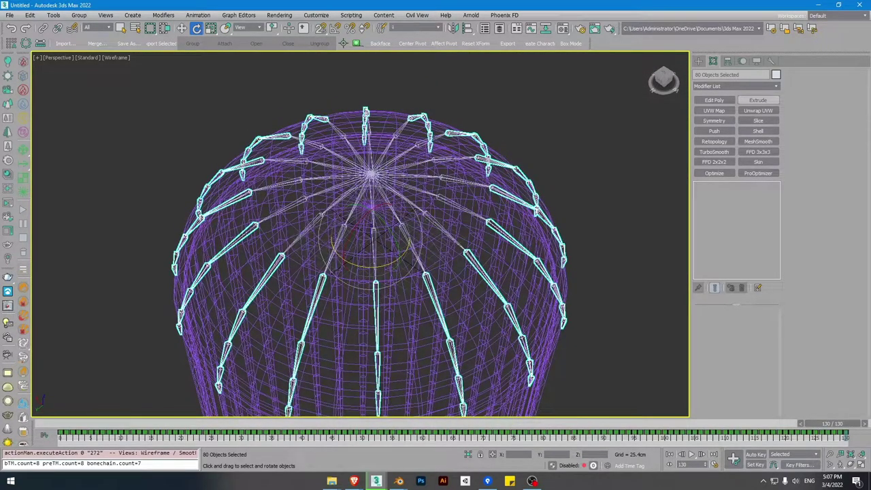
middle_click_drag(492, 228, 510, 173, "alt")
scroll(511, 184, "down", 3)
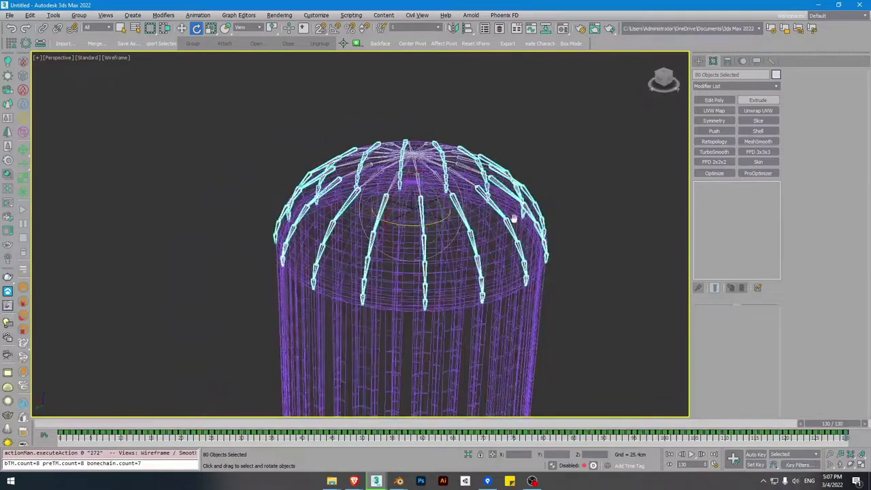
- Add the bones of selection set 1 to the jellyfish mesh's Skin modifier
left_click(482, 234)
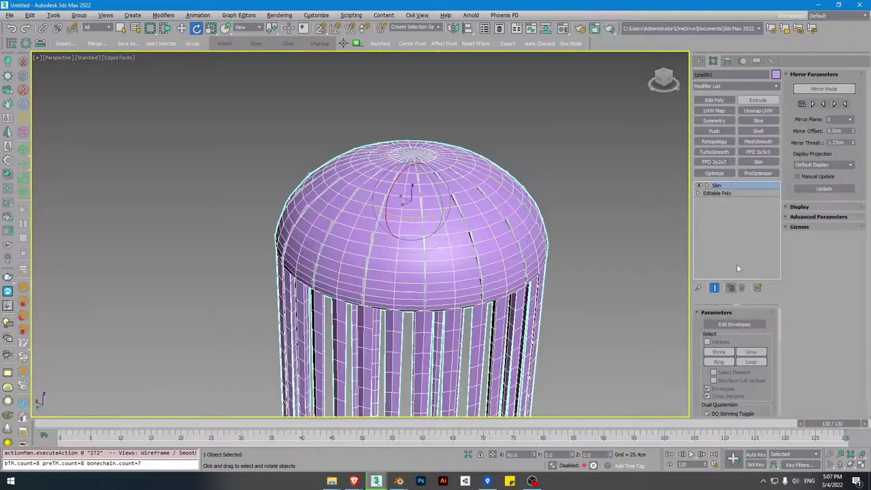
left_click_drag(738, 381, 737, 308)
left_click(728, 319)
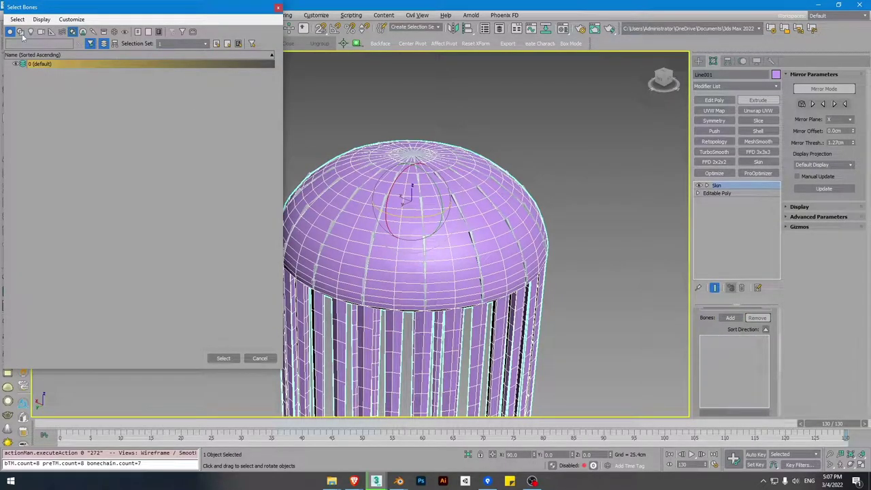
left_click(93, 32)
left_click(204, 45)
left_click(182, 54)
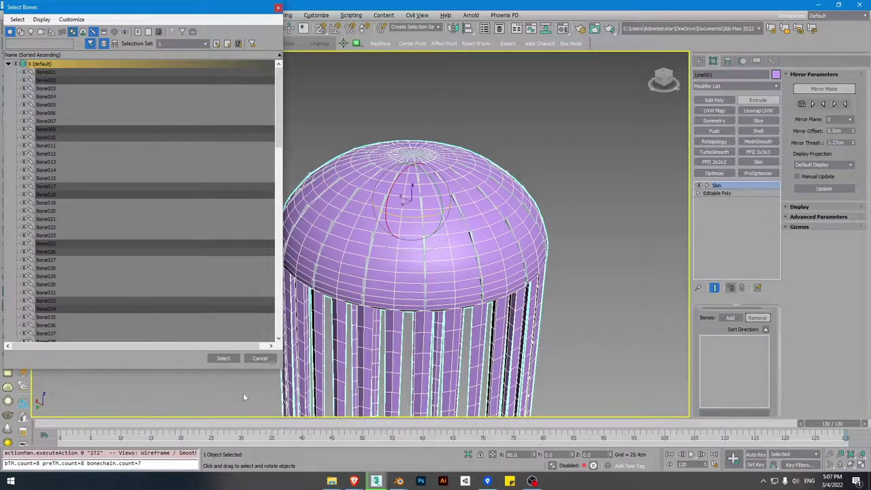
left_click(223, 358)
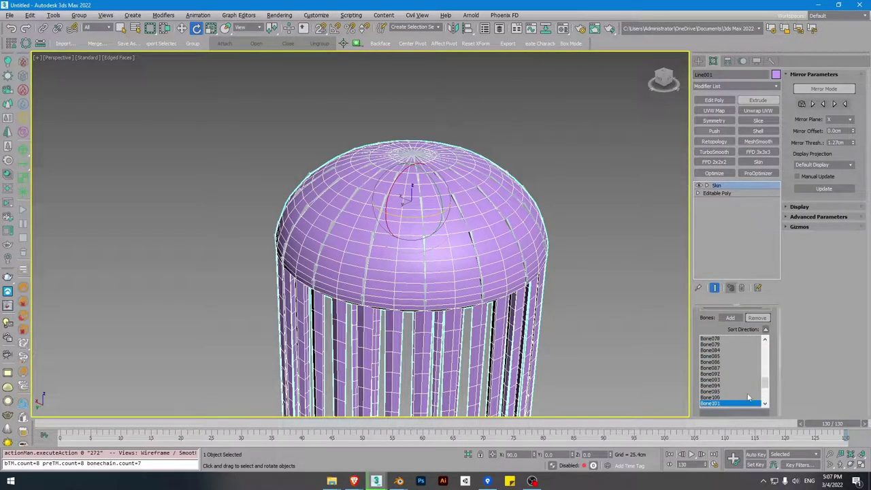
- Go to frame 0 and examine Bone003's envelope and default skin weights on the bell
middle_click_drag(450, 272, 449, 239)
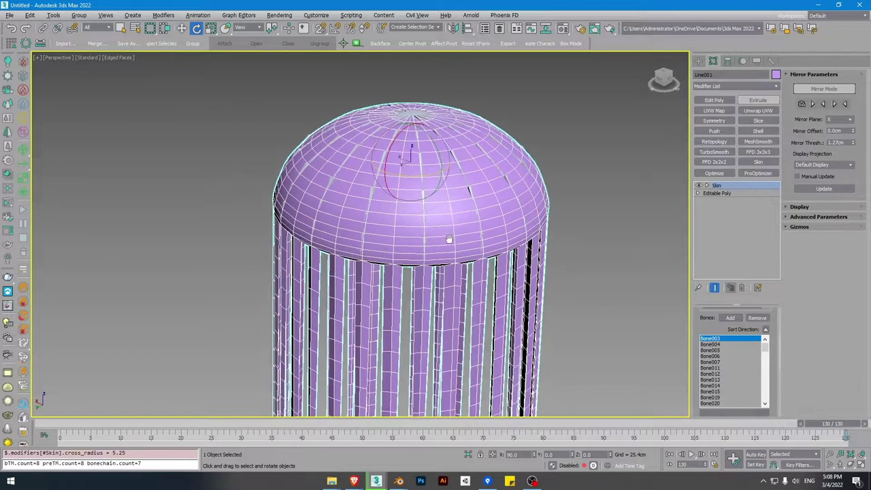
left_click(46, 425)
key("F3")
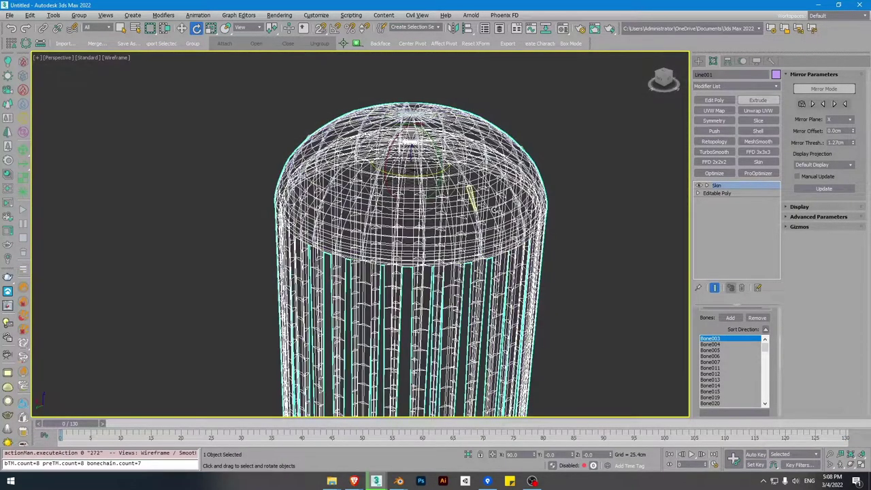
key("1")
key("F3")
middle_click_drag(366, 120, 512, 132, "alt")
scroll(300, 191, "up", 3)
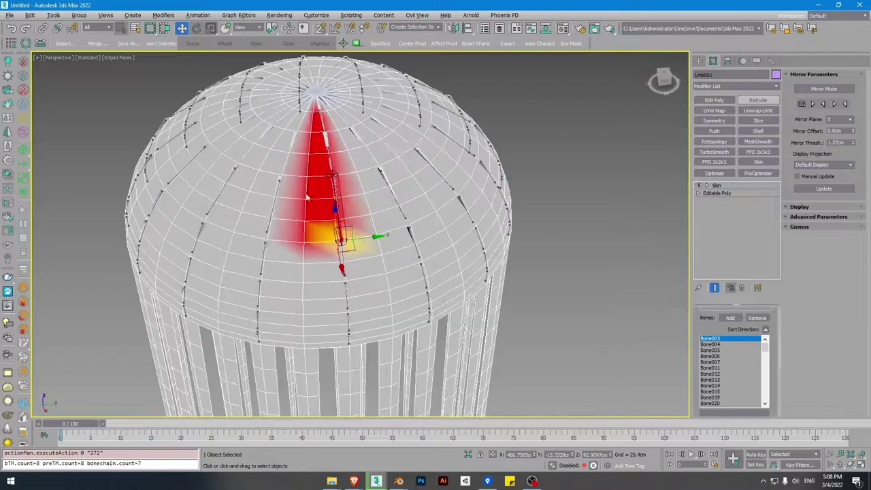
key("1")
key("1")
key("1")
- For the mesh's Skin modifier, configure the Geodesic Voxel Solver with a falloff of 0.7 and a max influence of 6
left_click_drag(702, 330, 715, 275)
scroll(754, 356, "up", 2)
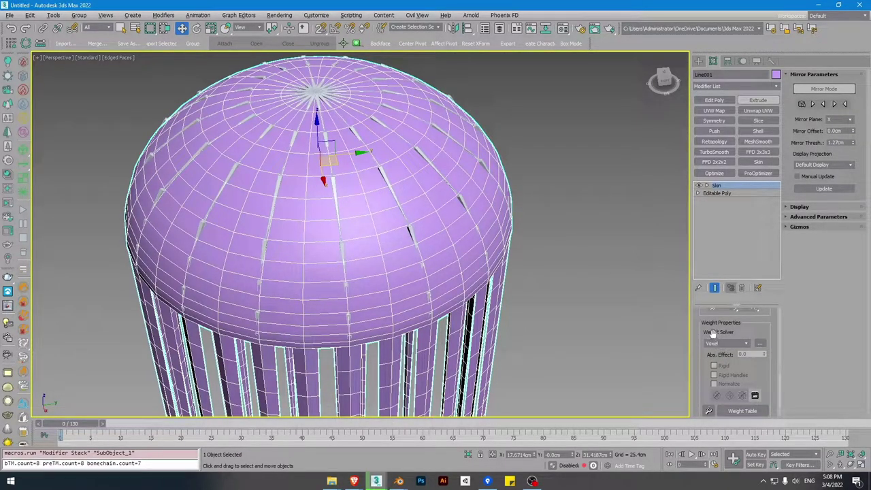
left_click(761, 344)
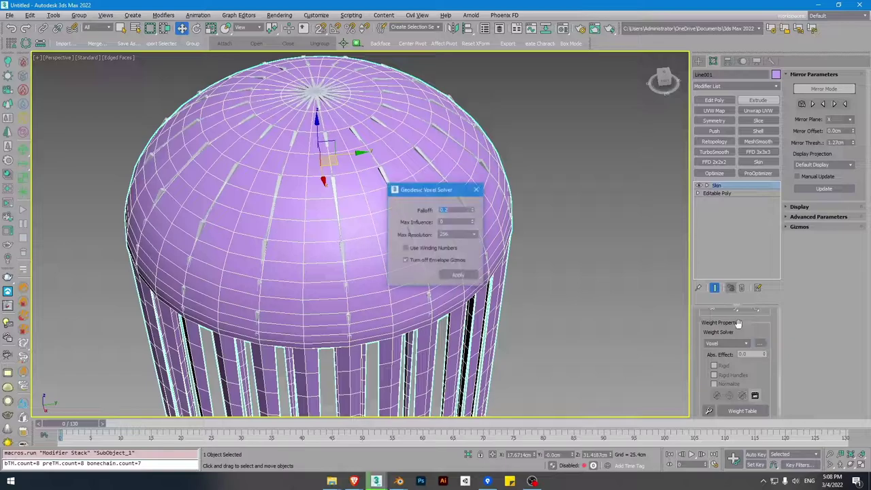
type(".75")
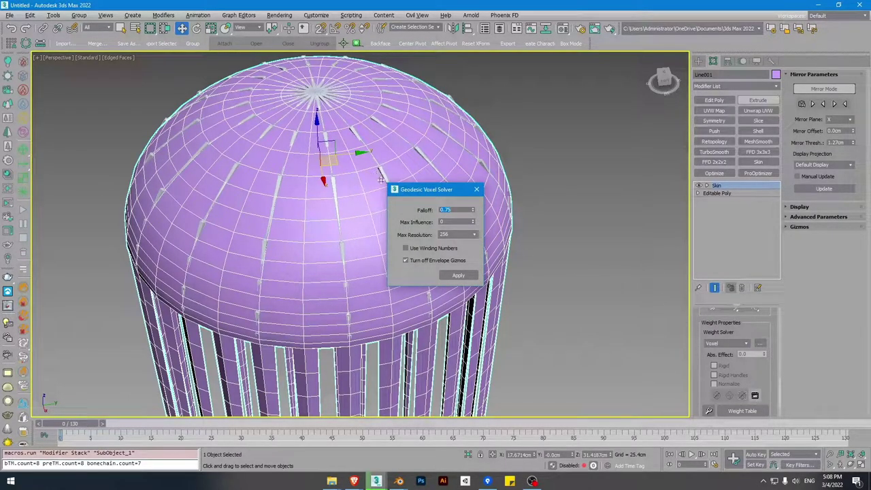
key("BackSpace")
key("Tab")
type("3")
key("Return")
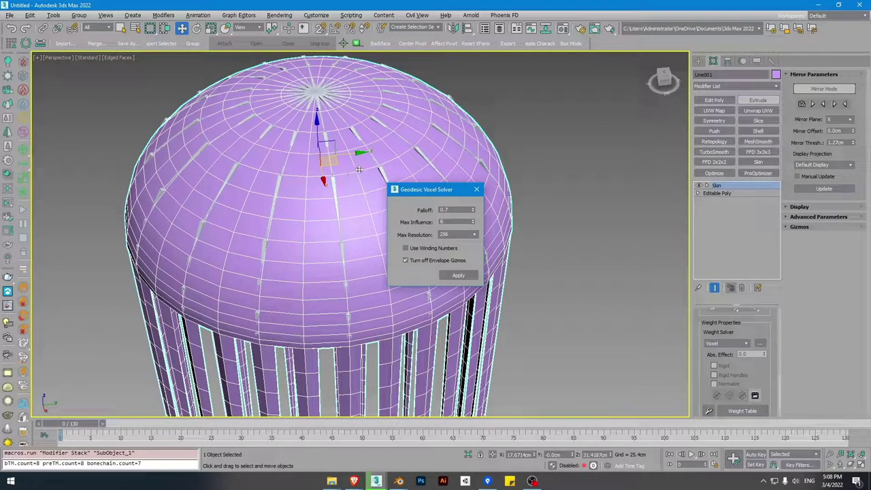
- Set the solver's max resolution to 512, apply it to the skin weights and close the solver dialog
left_click(474, 235)
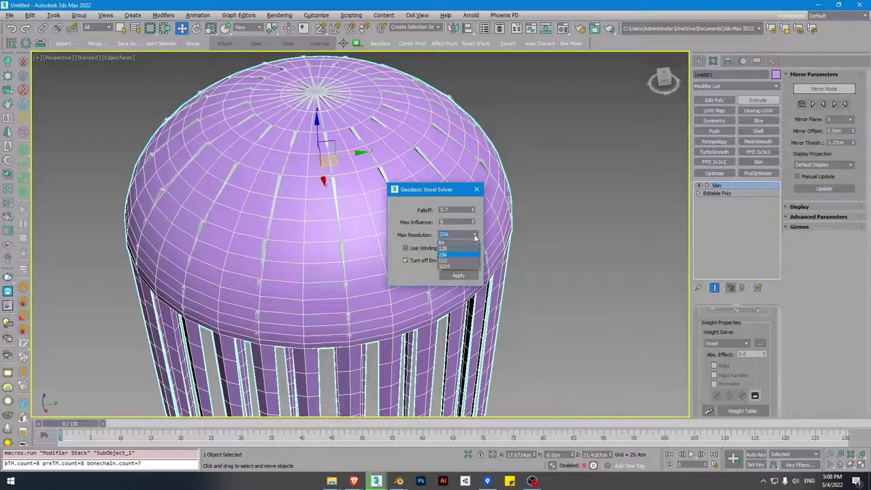
left_click(446, 260)
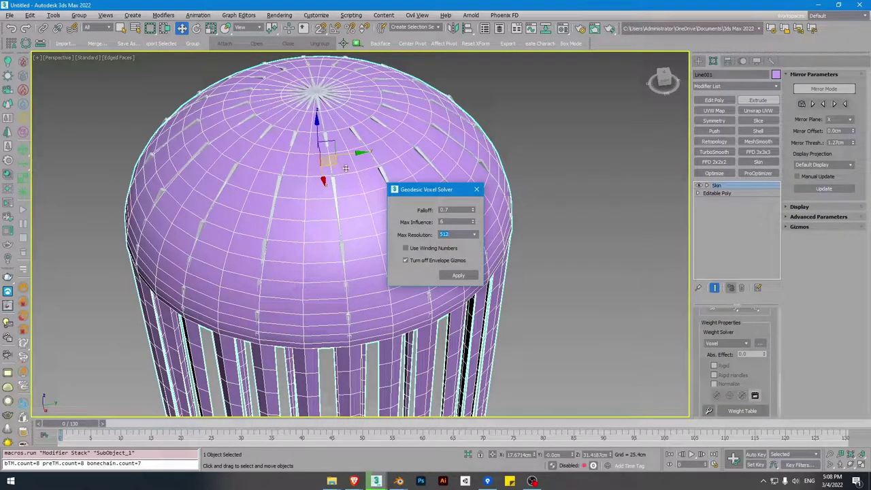
left_click(468, 273)
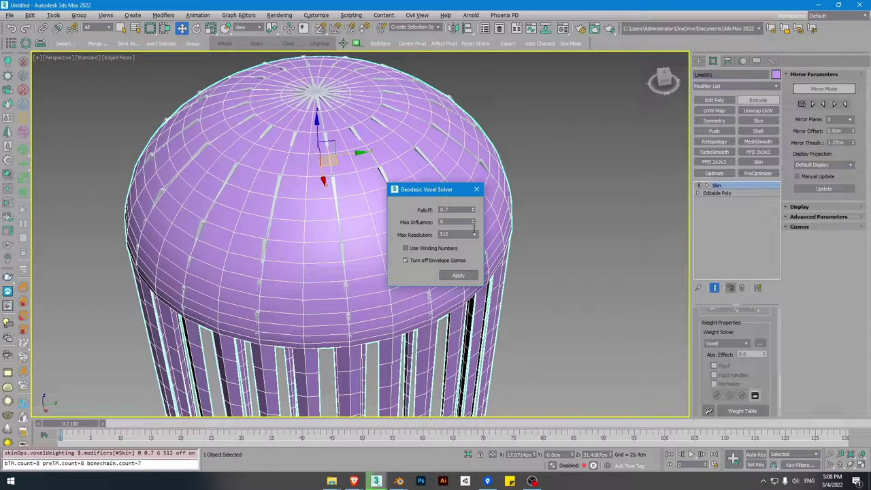
left_click(476, 189)
- Deselect the mesh, play through the animation to frame 130 to check the whole jellyfish's deformation, and return to frame 0
scroll(496, 224, "down", 3)
left_click(565, 255)
key("F4")
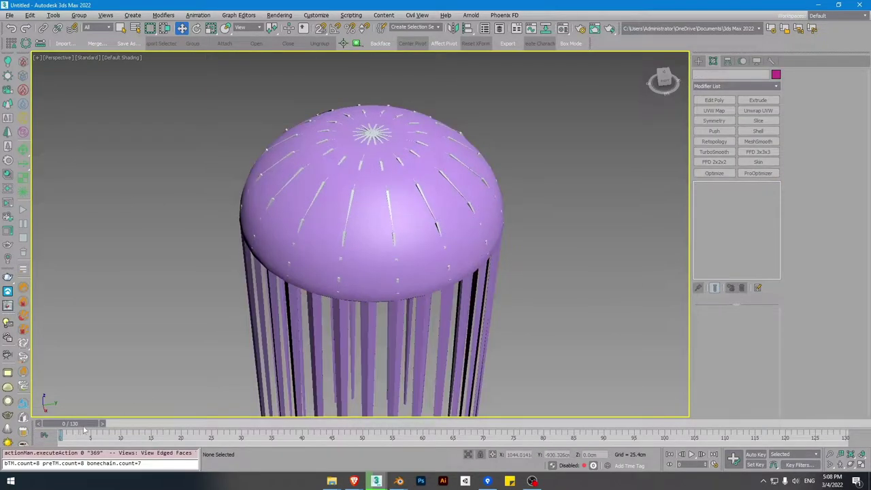
left_click_drag(58, 429, 784, 257)
right_click(784, 257)
key("F4")
scroll(408, 179, "down", 4)
middle_click_drag(436, 224, 402, 146)
left_click_drag(72, 425, 833, 248)
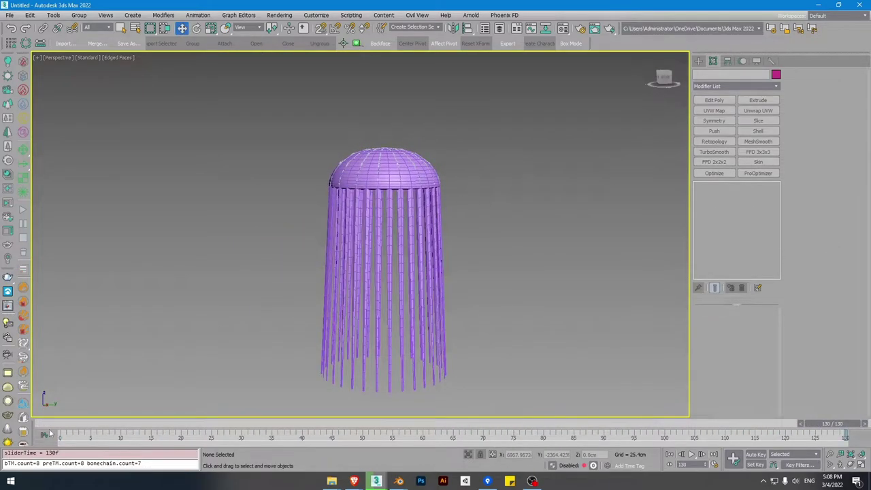
key("Home")
left_click_drag(85, 417, 63, 396)
key("w")
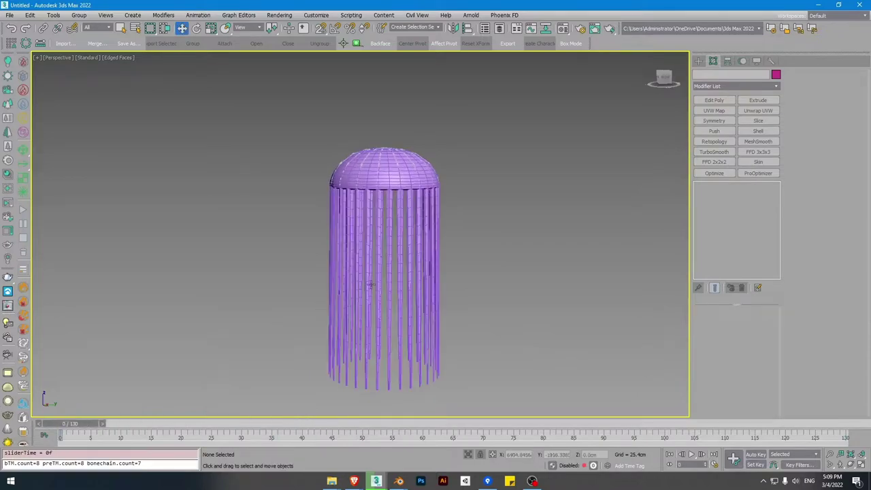
- Select the jellyfish mesh and scrub through the early frames to check the bell's deformation up close, ending at frame 0
scroll(404, 169, "up", 3)
middle_click_drag(404, 169, 377, 143, "alt")
key("F4")
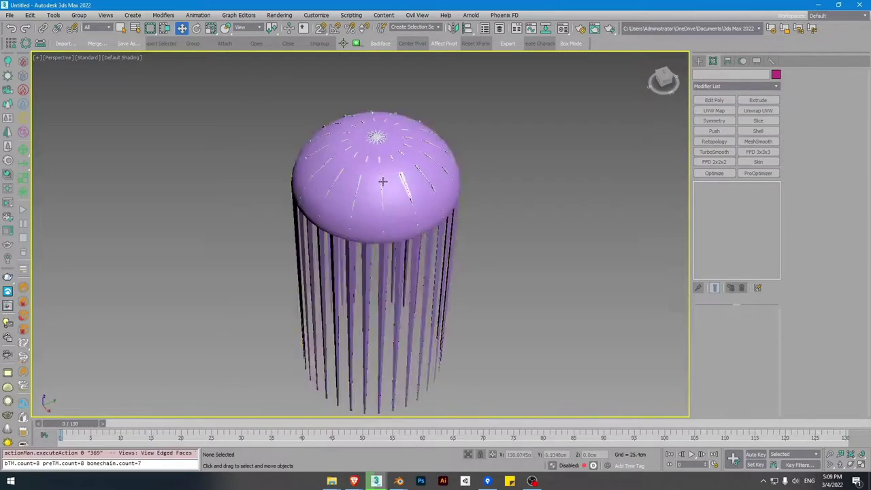
scroll(381, 174, "up", 3)
key("F4")
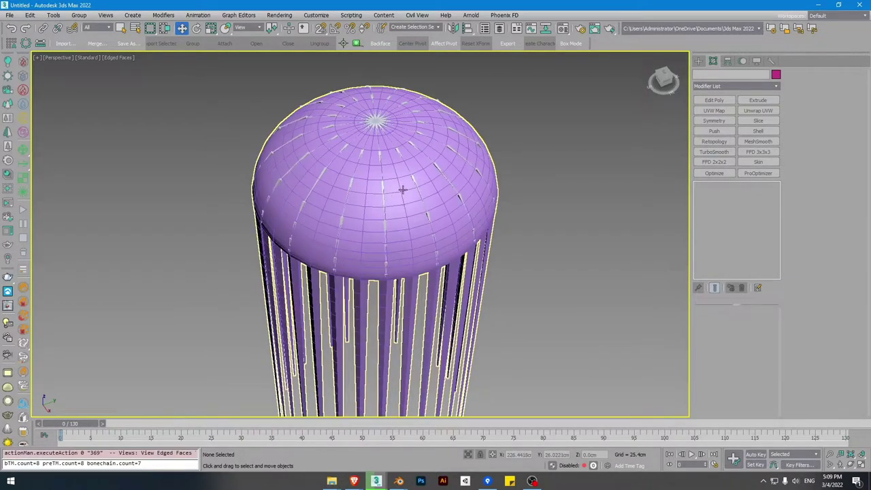
left_click(405, 194)
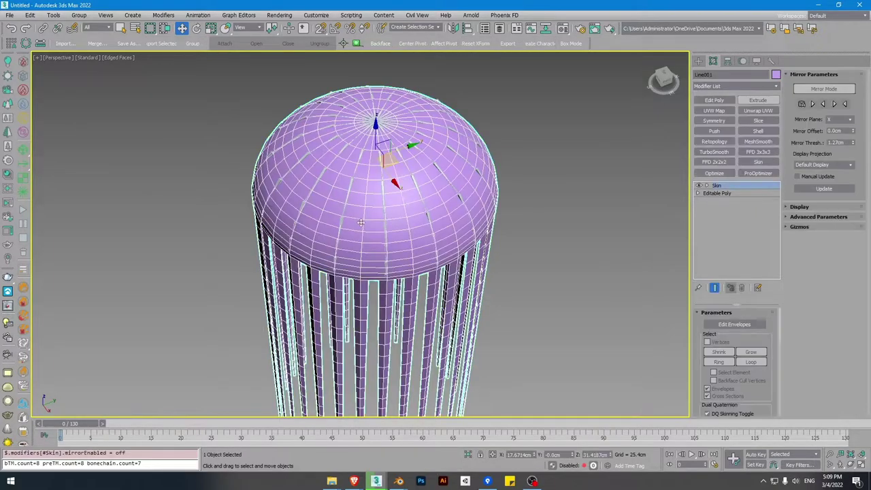
middle_click_drag(387, 220, 371, 189, "alt")
left_click_drag(75, 424, 277, 423)
left_click_drag(201, 425, 68, 419)
- Examine the skin envelopes and bones around the bell's crown in wireframe, then return to shaded view outside envelope editing
scroll(359, 128, "up", 3)
middle_click_drag(358, 128, 389, 150, "alt")
scroll(389, 149, "up", 3)
key("1")
key("F3")
scroll(388, 146, "down", 3)
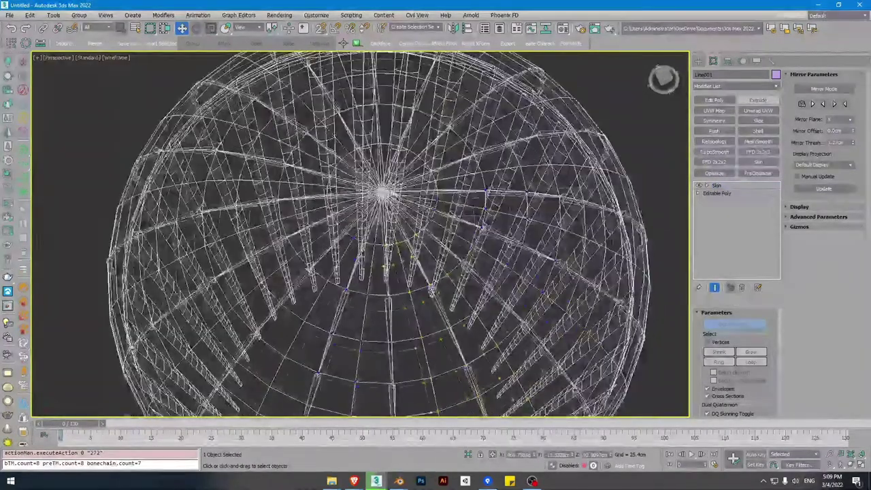
key("1")
key("F3")
scroll(464, 196, "down", 3)
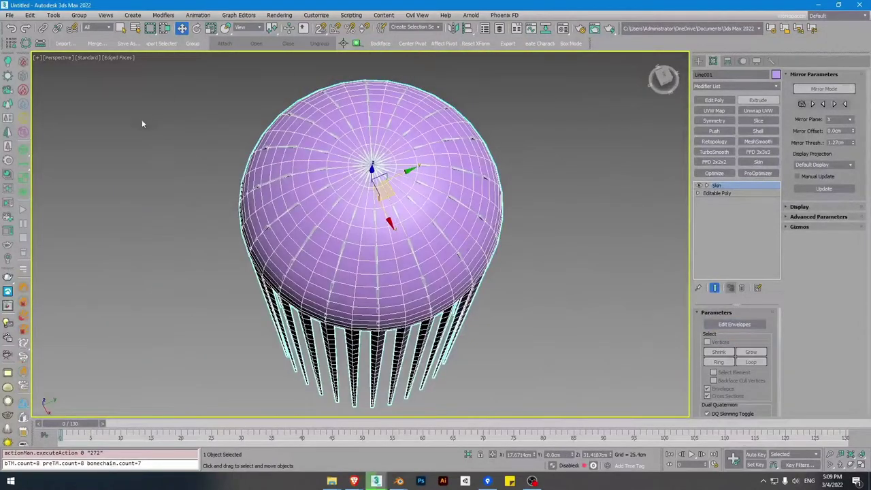
- Create a Point helper in the empty space beside the jellyfish bell
left_click(213, 118)
left_click(345, 44)
left_click(598, 278)
right_click(534, 298)
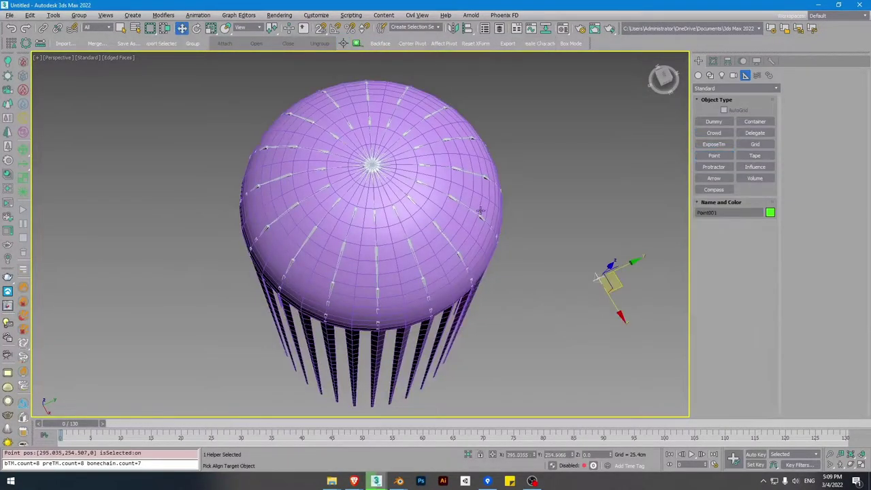
- Align the point helper to the jellyfish mesh's pivot in X, Y and Z position and orientation, and raise it to the bell's crown
key("alt+a")
left_click(434, 185)
left_click(408, 183)
left_click(463, 182)
left_click(468, 268)
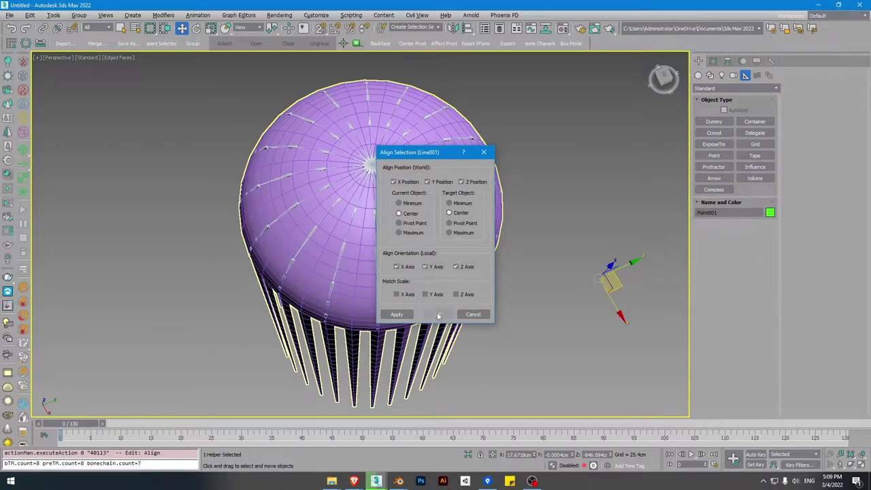
left_click(450, 223)
left_click(438, 314)
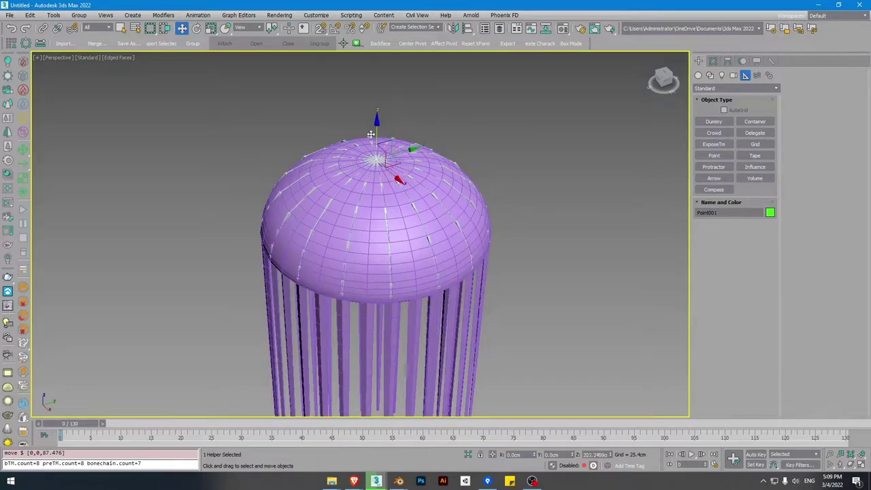
- Display the point helper as a box without the cross and enlarge it to a size of about 789
left_click(713, 61)
left_click_drag(754, 368, 754, 317)
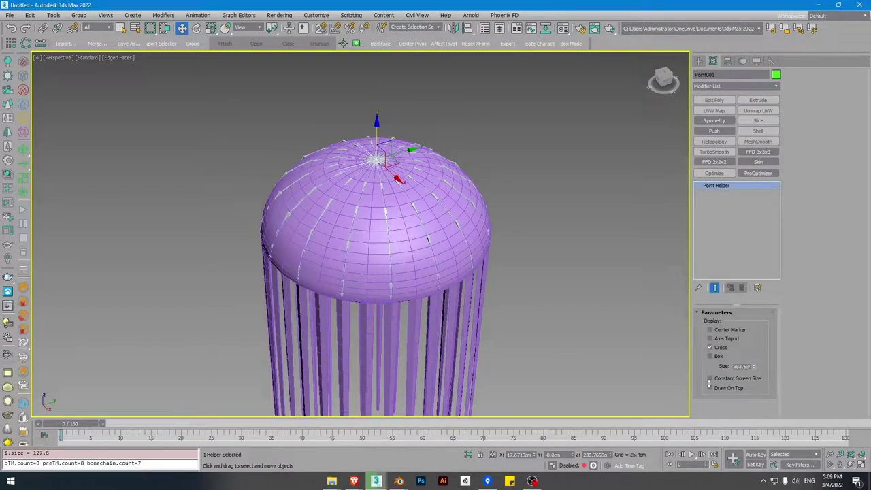
left_click(718, 357)
left_click(718, 348)
left_click_drag(754, 367, 754, 323)
middle_click_drag(402, 154, 377, 126, "alt")
left_click_drag(385, 138, 387, 140)
right_click(388, 138)
mouse_move(407, 137)
middle_mouse_down()
mouse_move(413, 161)
mouse_move(394, 147)
middle_mouse_up()
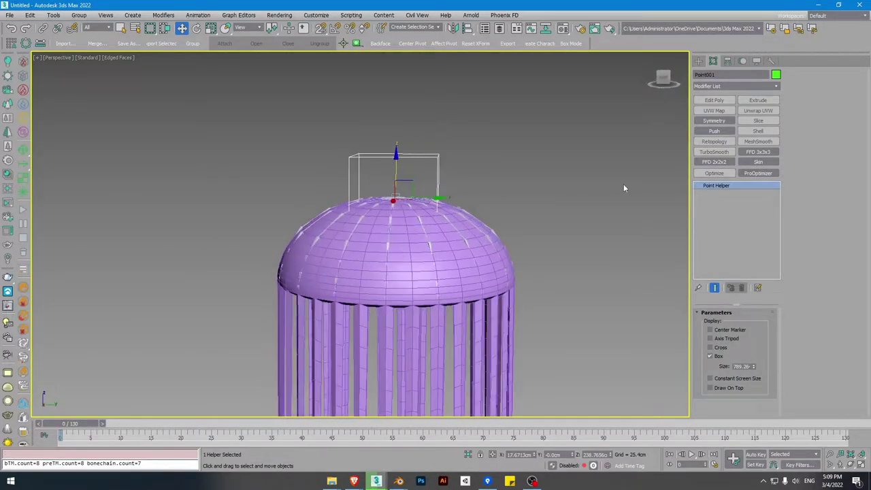
- Select the jellyfish mesh and add the box-shaped point helper as a bone to its Skin modifier
scroll(469, 169, "up", 3)
middle_click_drag(470, 170, 403, 271, "alt")
left_click(403, 271)
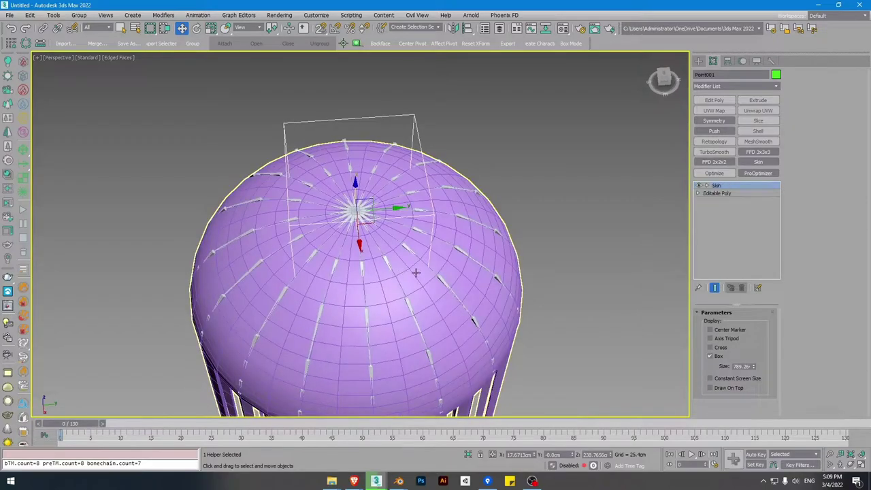
right_click(551, 206)
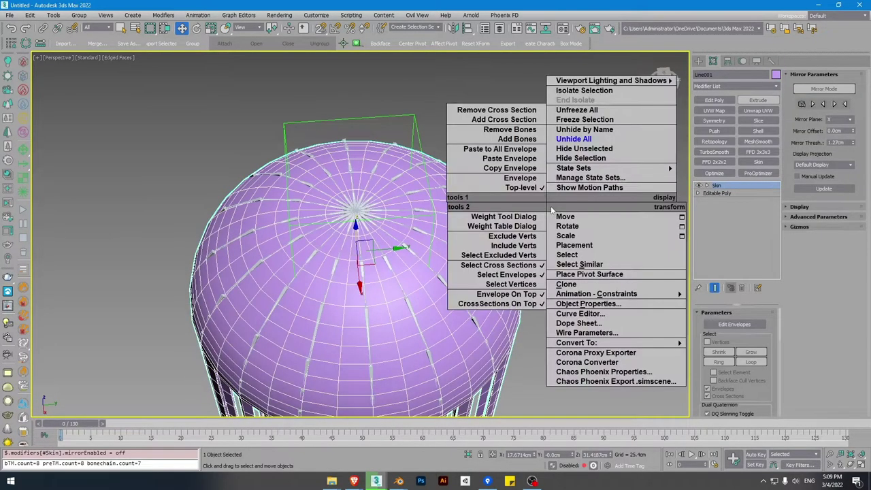
left_click(507, 147)
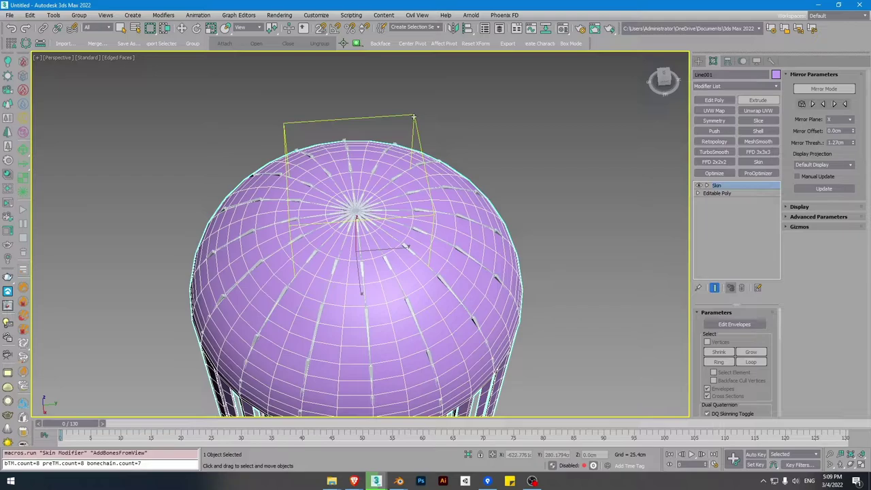
- In envelope editing, select the point helper's envelope at the centre of the bell's crown, using wireframe to reach it
key("1")
scroll(366, 193, "up", 3)
middle_click_drag(367, 194, 371, 221, "alt")
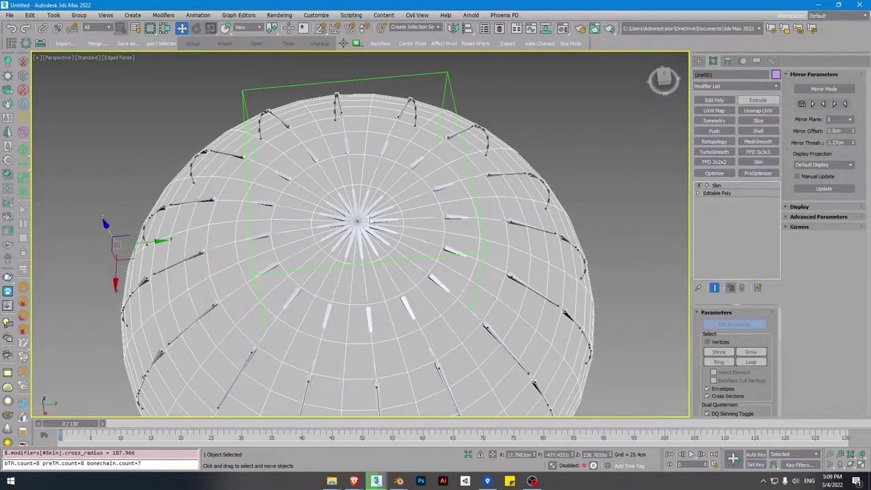
left_click(717, 343)
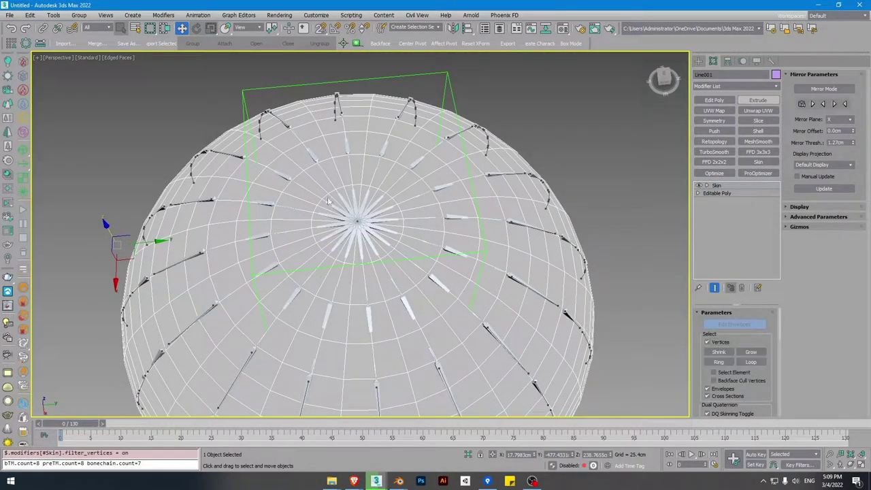
left_click(357, 222)
middle_click_drag(382, 235, 378, 229, "alt")
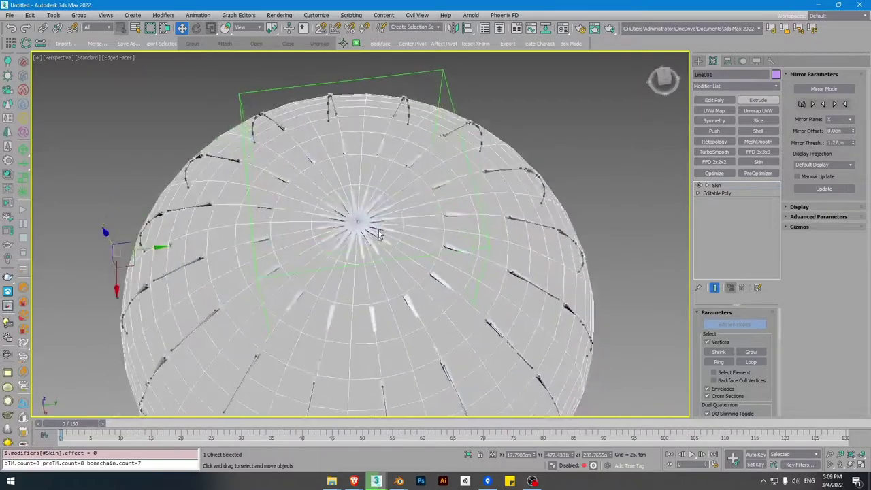
scroll(358, 229, "up", 5)
key("F3")
key("F3")
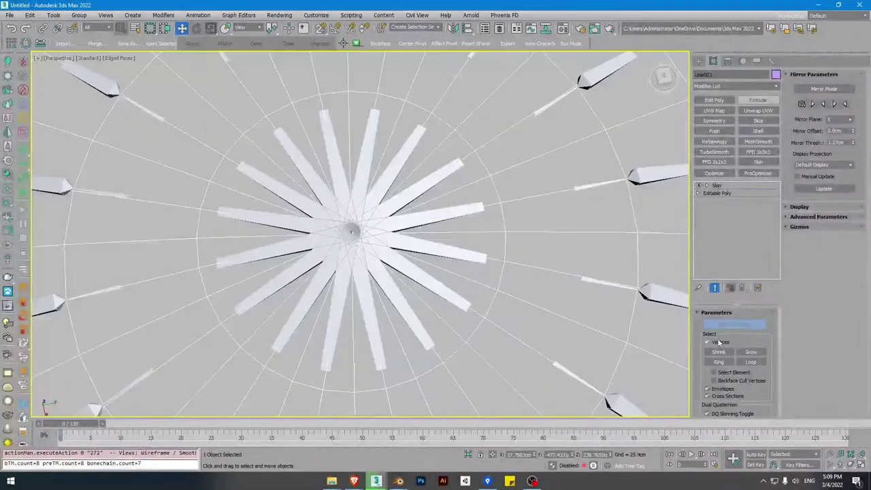
key("F3")
scroll(353, 234, "down", 5)
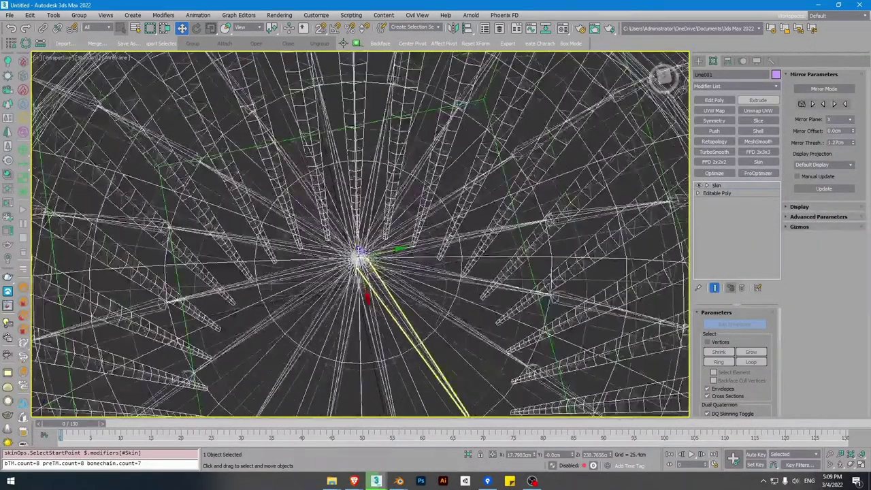
key("F3")
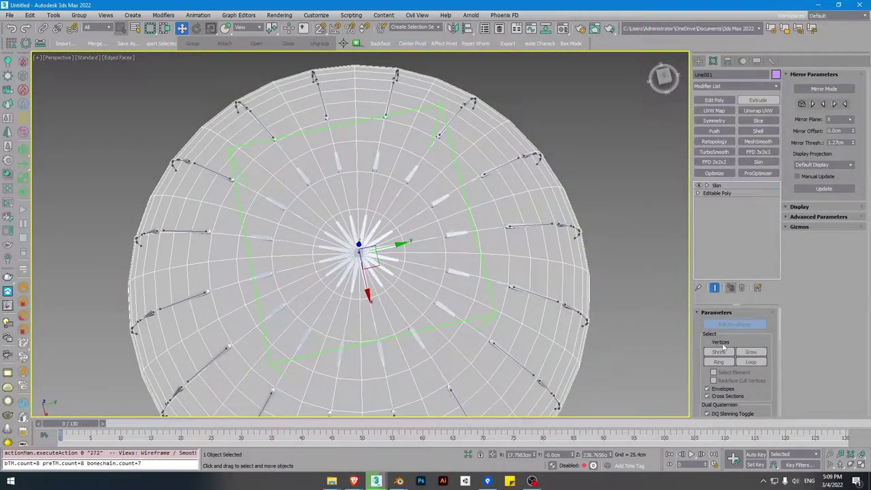
- Enable vertex selection and Paint Weights with Paint Blend Weights off, and paint the helper's influence over the crown in the top view
scroll(718, 347, "down", 5)
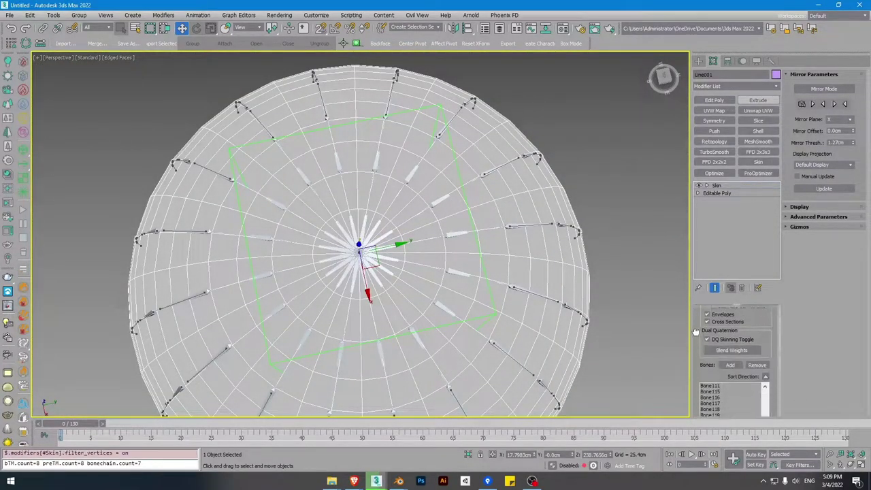
scroll(729, 368, "down", 5)
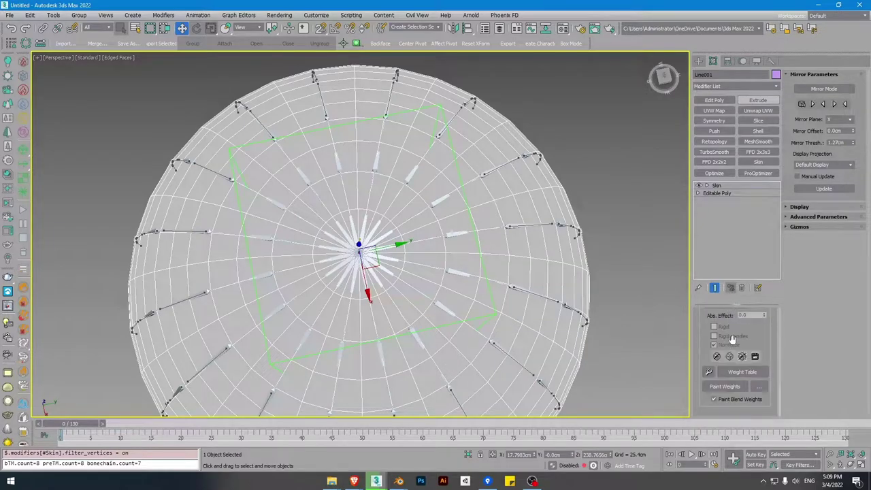
scroll(701, 334, "up", 10)
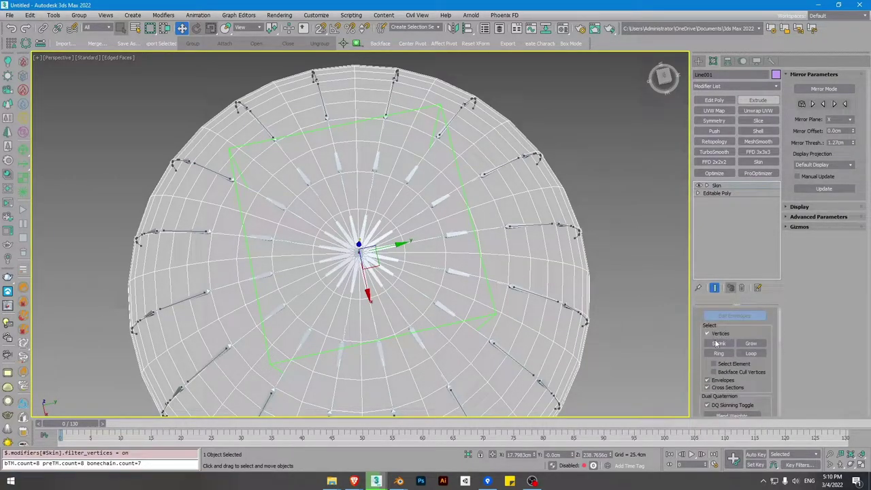
scroll(702, 370, "down", 10)
left_click(736, 390)
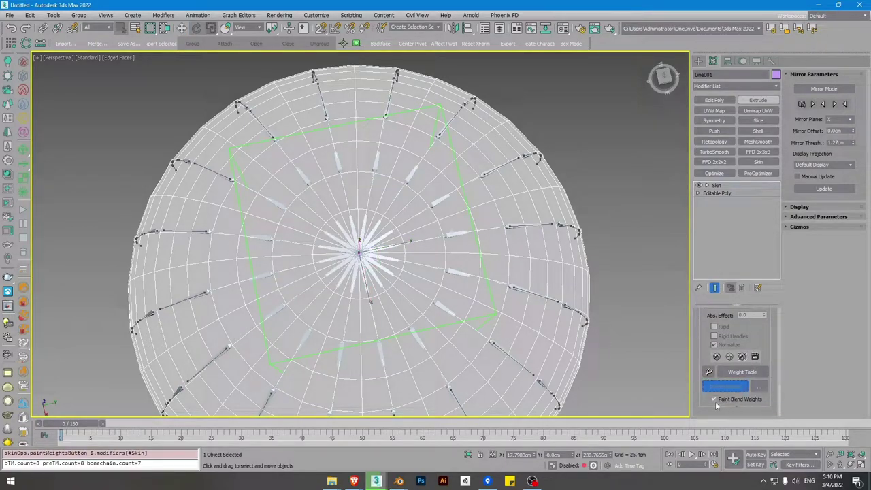
left_click(731, 399)
key("t")
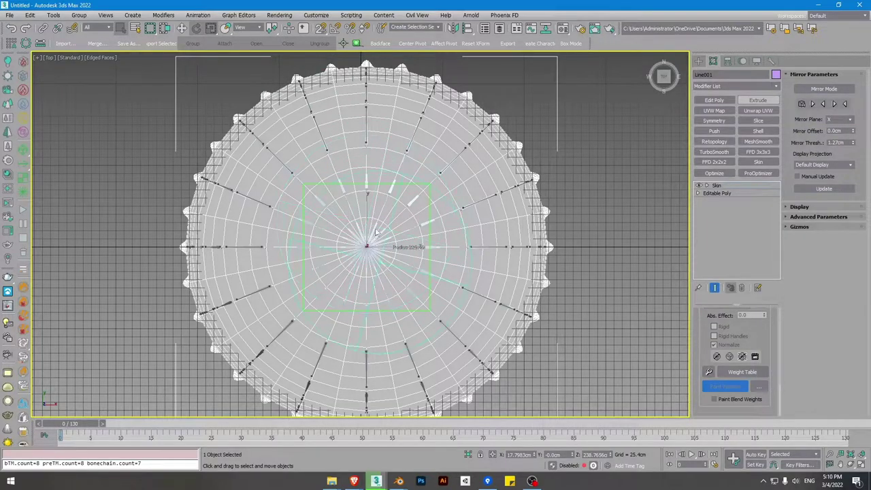
left_click(367, 250)
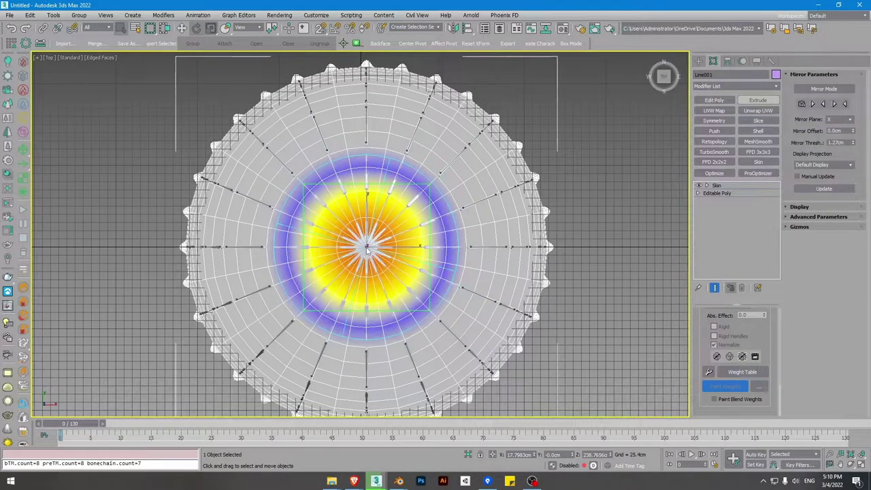
- Enlarge the paint brush and build up the point helper's influence across the whole crown in the top view, finishing with Paint Weights off
scroll(368, 249, "down", 3)
left_click_drag(368, 250, 357, 187, "ctrl+shift")
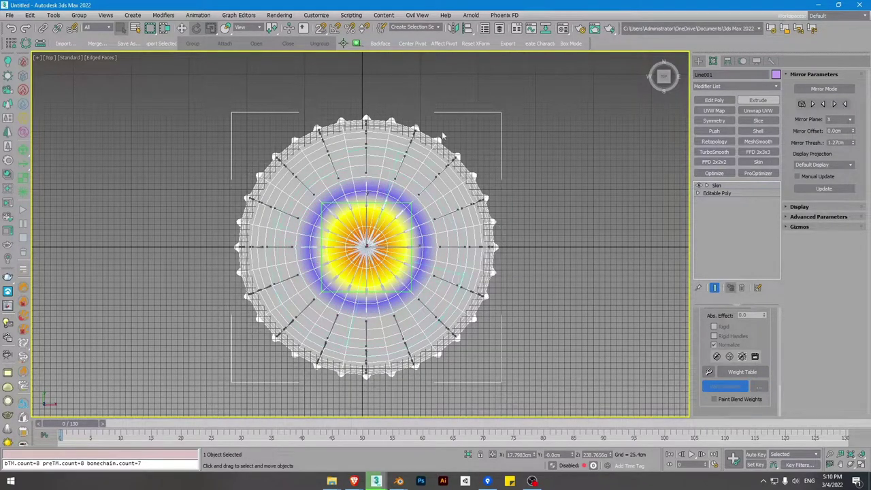
left_click_drag(368, 250, 368, 250)
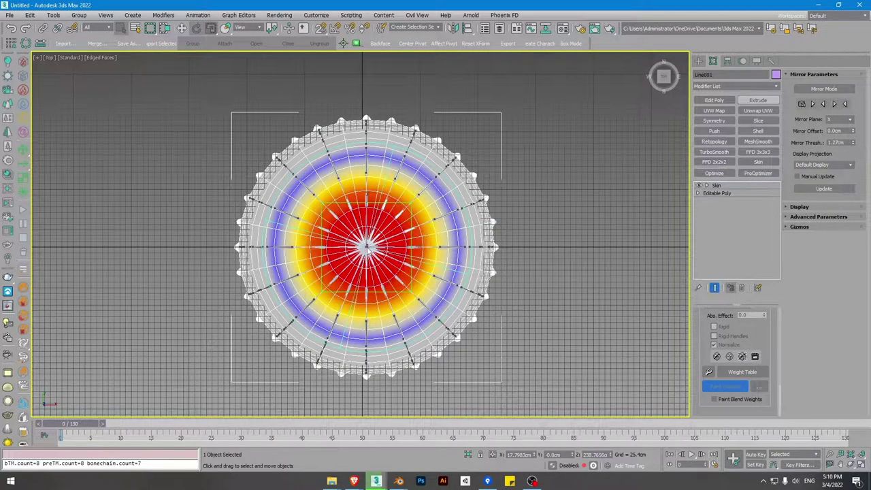
left_click(368, 250)
left_click(367, 250)
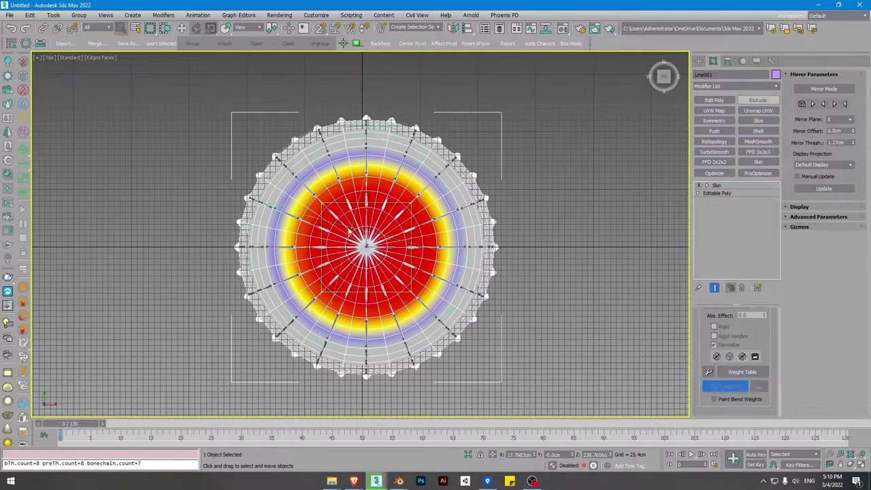
scroll(381, 224, "up", 3)
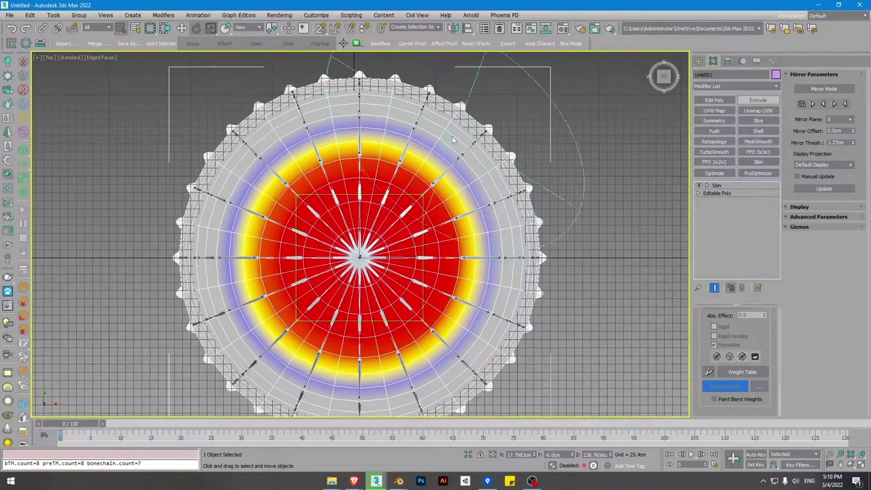
scroll(442, 198, "up", 5)
scroll(443, 199, "down", 4)
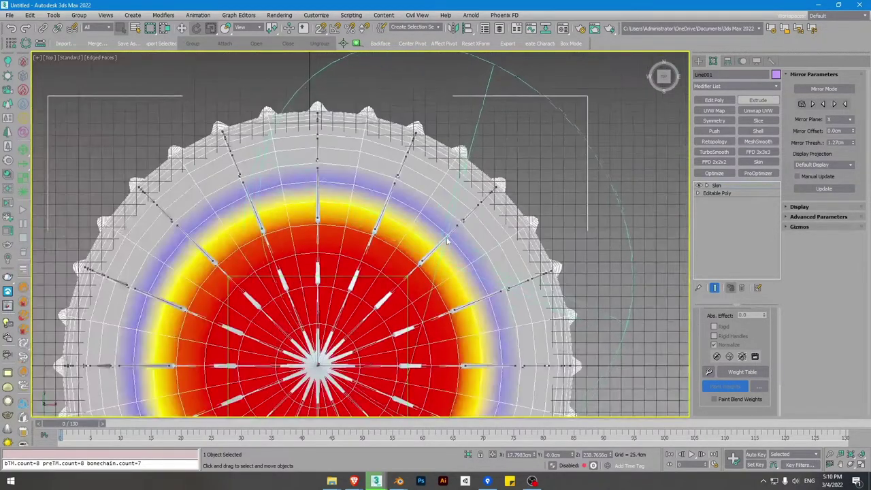
scroll(459, 237, "up", 3)
left_click(739, 389)
scroll(416, 136, "down", 4)
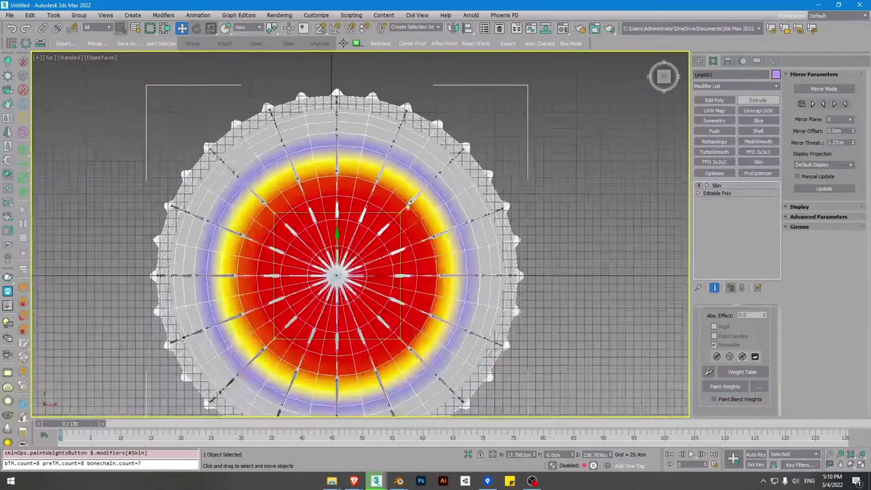
- Leave envelope editing, try raising the point helper in the perspective view to test its influence on the crown, and undo the move
key("1")
left_click(381, 213)
key("p")
middle_click_drag(366, 227, 369, 198, "alt")
mouse_move(365, 197)
left_mouse_down()
mouse_move(353, 177)
mouse_move(354, 187)
left_mouse_up()
key("F4")
right_click(354, 188)
middle_click_drag(356, 207, 363, 191, "alt")
scroll(363, 190, "down", 3)
left_click_drag(363, 189, 361, 163)
key("F4")
scroll(402, 216, "up", 5)
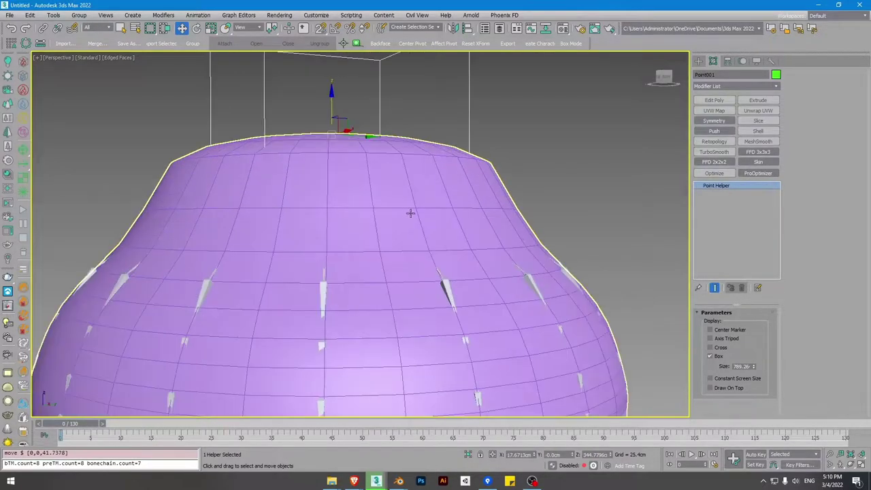
middle_click_drag(408, 213, 465, 231, "alt")
scroll(476, 243, "down", 2)
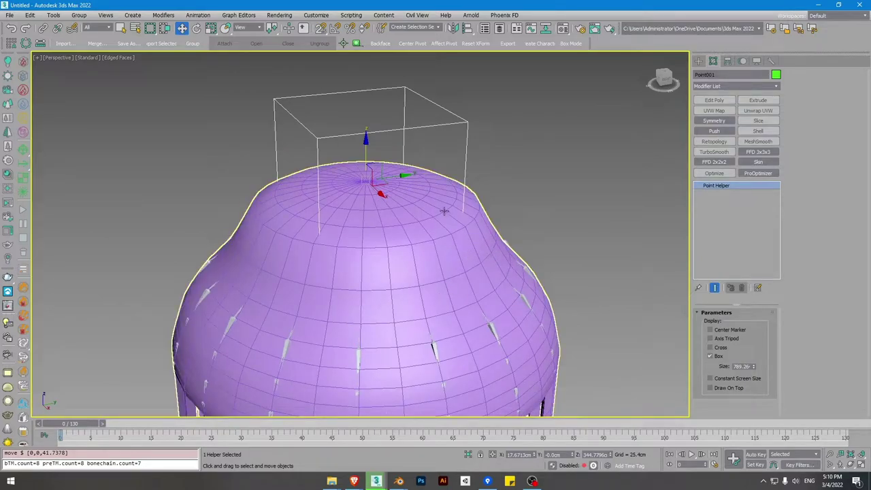
key("ctrl+z")
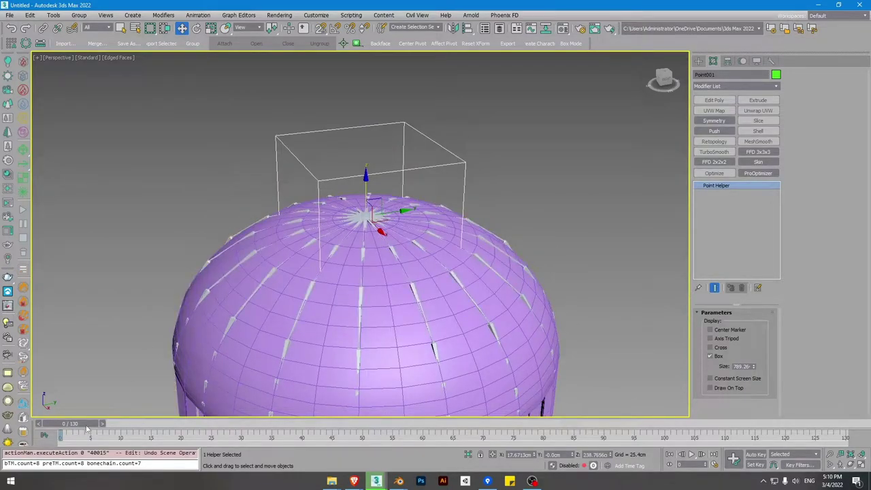
- With Auto Key on, raise the point helper to about 400 cm at frame 5, and turn Auto Key off
key("n")
left_click_drag(88, 425, 118, 425)
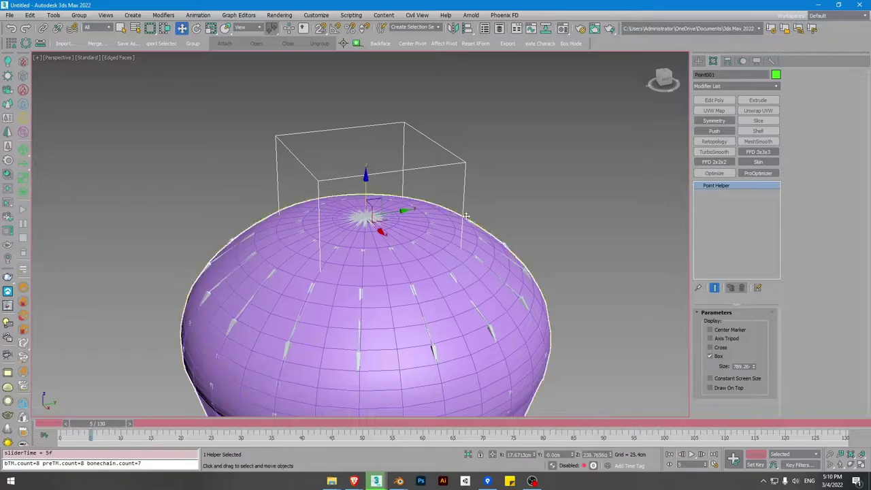
left_click_drag(357, 192, 358, 138)
left_click(360, 282)
key("n")
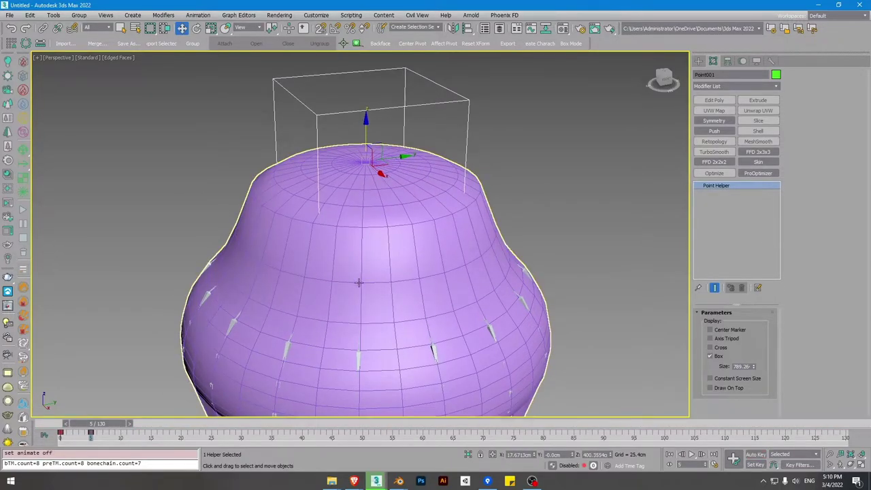
- Edit the jellyfish's Skin envelopes with vertex selection off, and select the point helper's envelope at the crown
key("1")
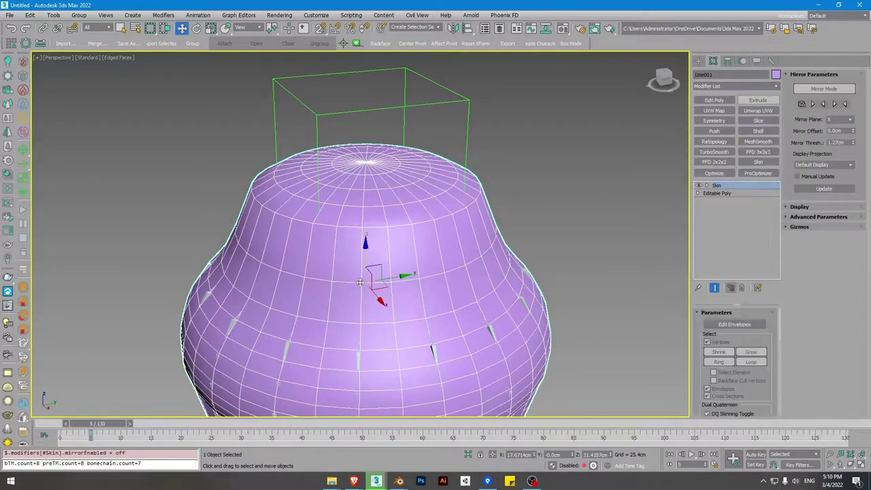
left_click(365, 163)
left_click(707, 342)
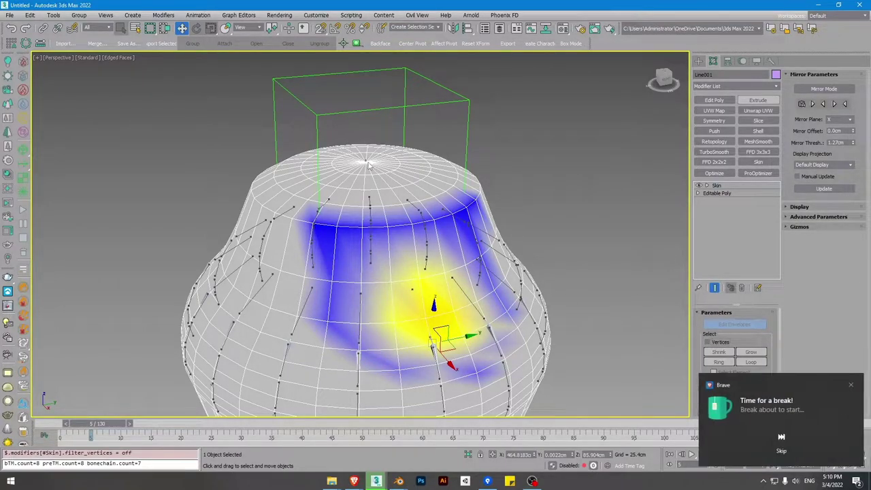
left_click(365, 162)
left_click(782, 439)
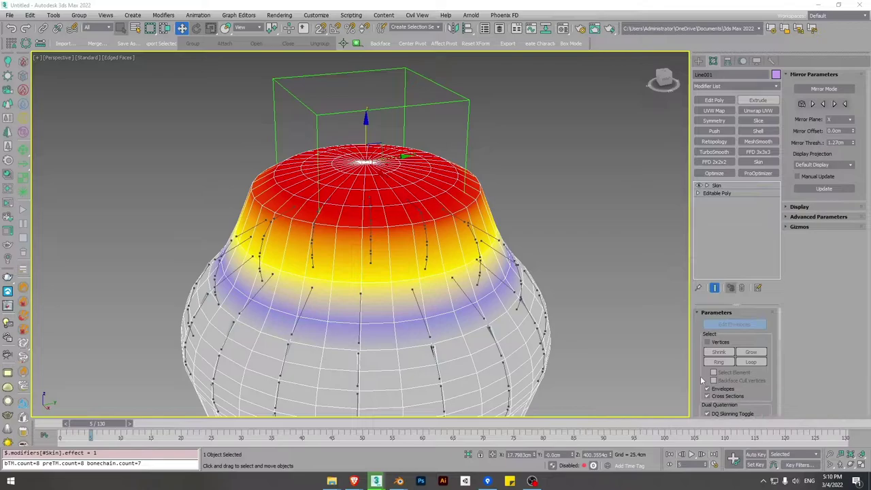
left_click(712, 343)
left_click(713, 344)
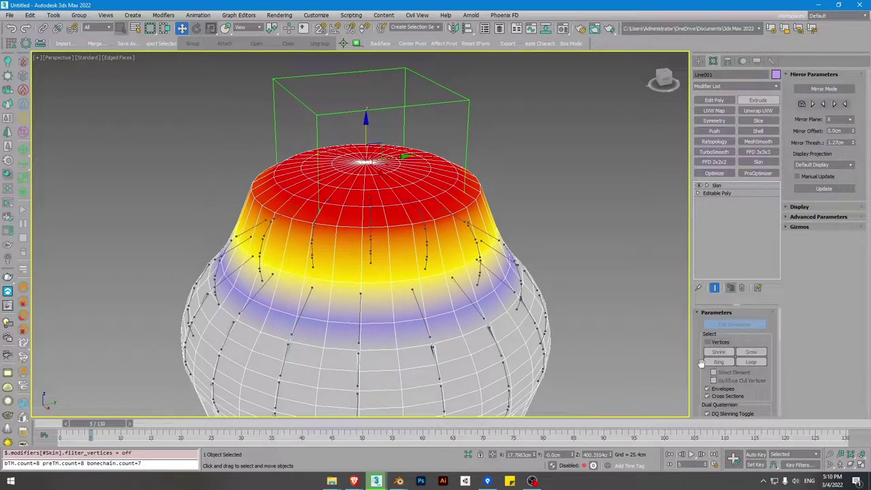
- Enable Paint Blend Weights, smooth the helper's influence around the upper bell, and leave envelope editing at frame 0
left_click_drag(701, 342, 695, 234)
left_click(725, 387)
left_click(731, 400)
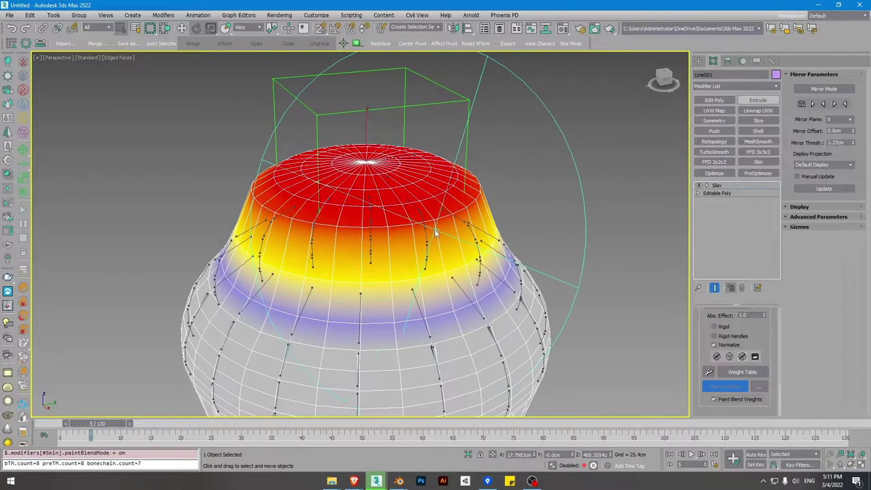
left_click_drag(430, 242, 286, 235)
middle_click_drag(275, 237, 464, 268, "alt")
middle_click_drag(509, 277, 467, 274, "alt")
middle_click_drag(398, 220, 384, 336, "alt")
mouse_move(396, 299)
middle_mouse_down("alt")
mouse_move(371, 241)
mouse_move(497, 212)
mouse_move(453, 195)
mouse_move(394, 249)
mouse_move(405, 220)
mouse_move(384, 223)
mouse_move(476, 231)
mouse_move(412, 240)
middle_mouse_up("alt")
middle_click_drag(275, 218, 152, 439, "alt")
left_click_drag(101, 424, 71, 424)
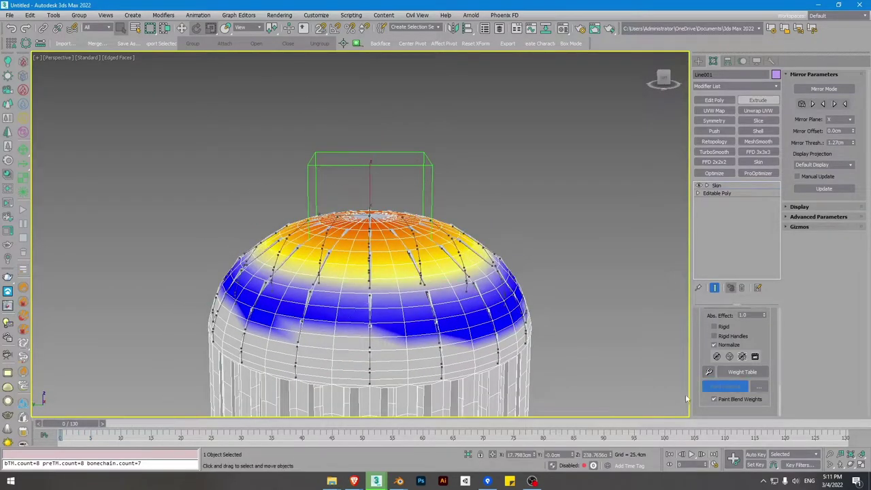
left_click(725, 386)
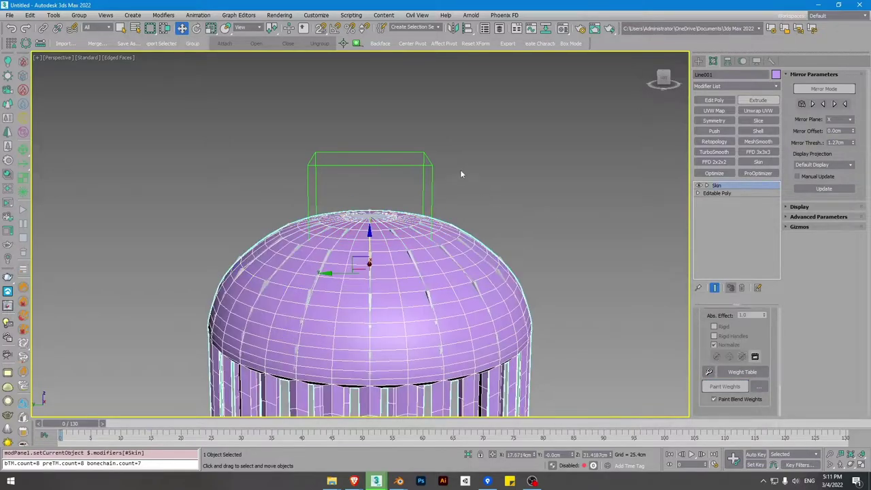
left_click(460, 169)
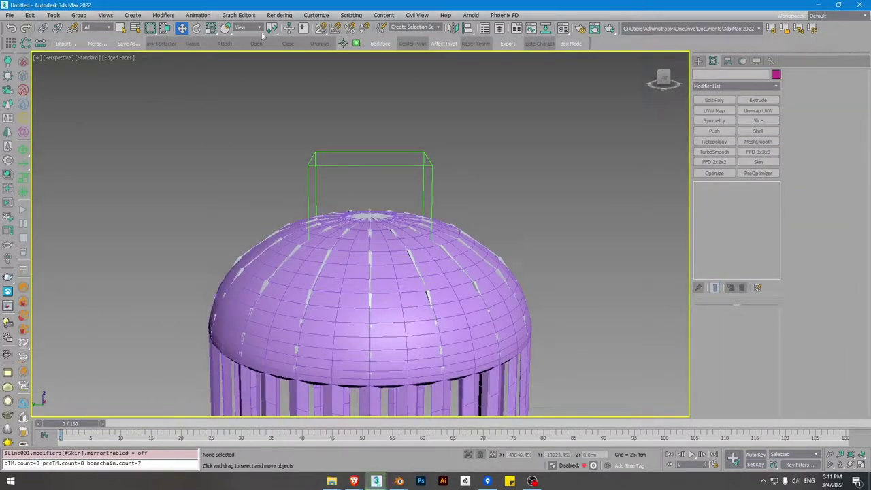
- Create a second box-shaped point helper beside the jellyfish and enlarge it beyond the first helper
left_click(343, 43)
scroll(420, 144, "down", 5)
left_click(490, 269)
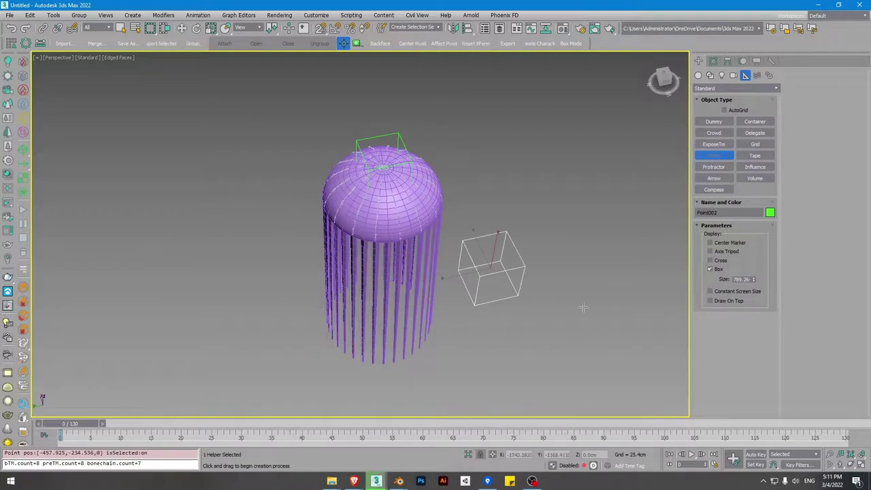
left_click_drag(754, 279, 752, 188)
key("w")
- Align the large point helper to the position of the smaller helper at the crown
middle_click_drag(531, 175, 435, 139, "alt")
key("alt+a")
left_click(411, 139)
left_click(443, 311)
- Hide the geometry, and link the smaller point helper and the 16 root bones to the large point helper
key("shift+g")
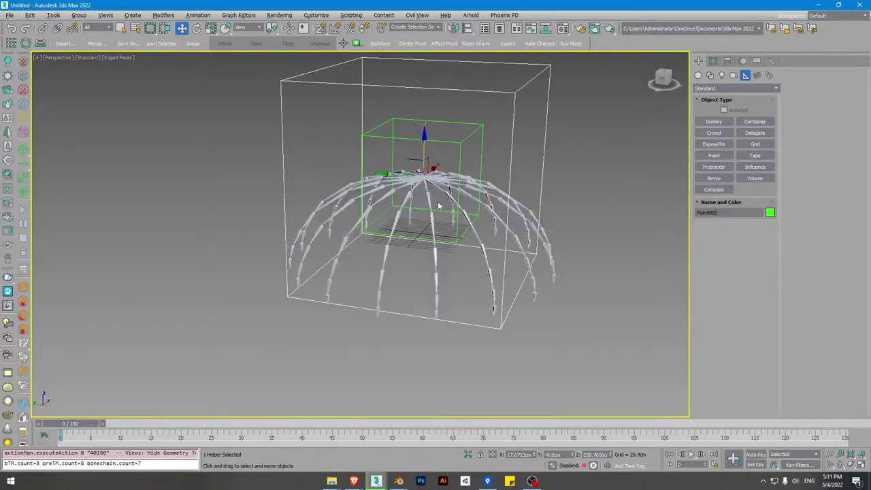
left_click(42, 28)
scroll(445, 140, "up", 3)
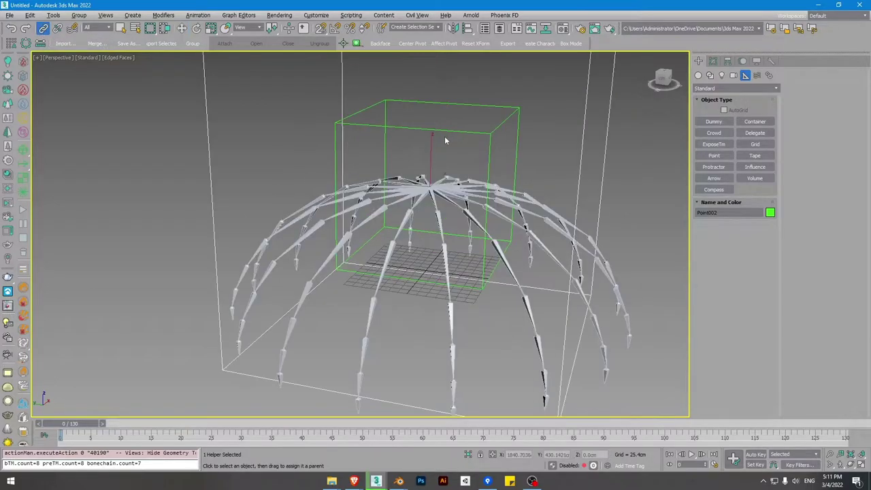
left_click_drag(454, 132, 345, 87)
middle_click_drag(472, 223, 461, 293, "alt")
left_click_drag(428, 290, 416, 279)
scroll(417, 279, "down", 2)
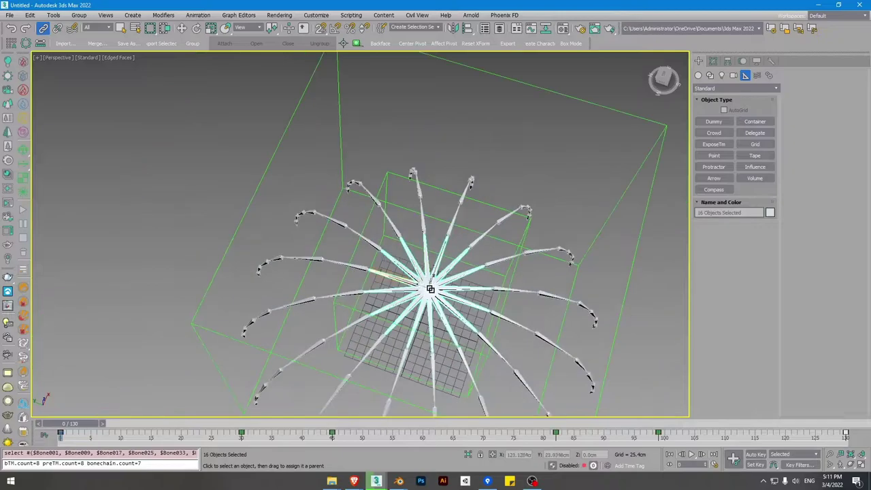
middle_click_drag(417, 282, 436, 236, "alt")
left_click_drag(352, 144, 334, 113)
- Show the geometry again and try moving the large point helper to test the linked rig
key("shift+g")
key("w")
left_click(333, 111)
scroll(335, 113, "down", 4)
left_click_drag(381, 129, 396, 148)
right_click(396, 147)
middle_click_drag(397, 153, 387, 181, "alt")
scroll(387, 181, "down", 2)
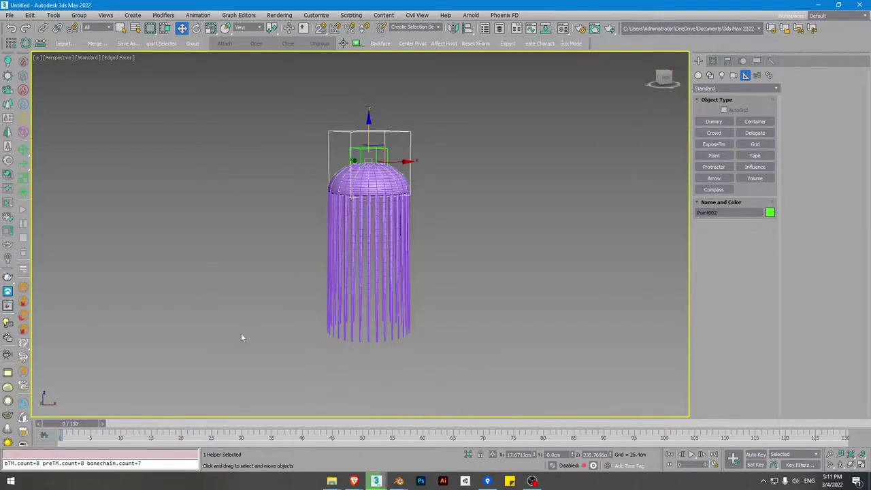
- With Auto Key on, raise the large point helper to about 2420 cm at frame 130, and play the animation from the start
key("n")
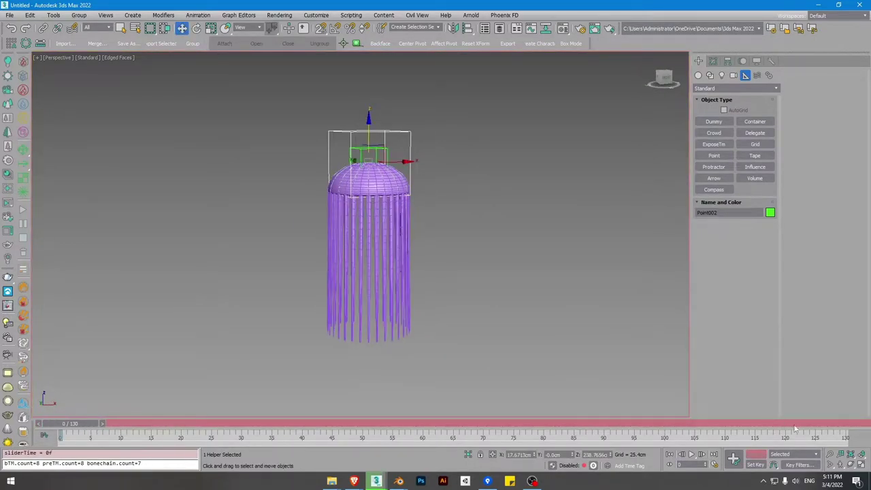
scroll(421, 228, "up", 3)
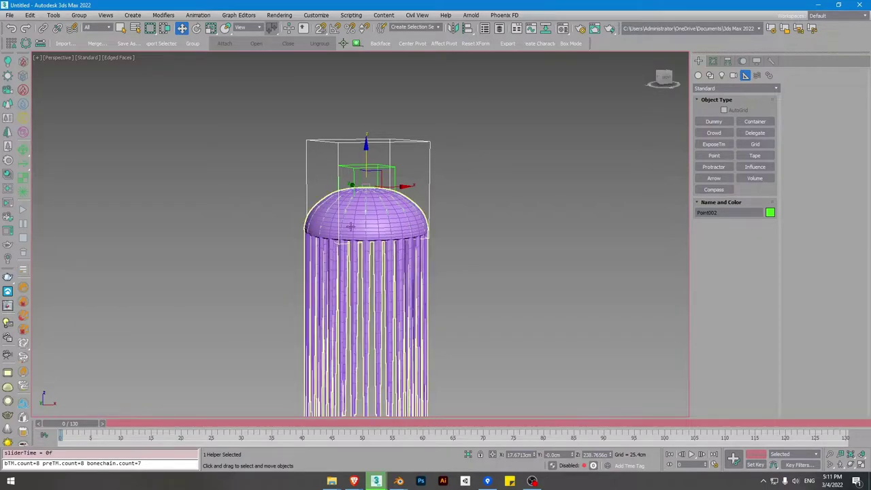
left_click_drag(90, 422, 851, 423)
scroll(441, 237, "down", 3)
left_click_drag(396, 175, 407, 40)
key("Home")
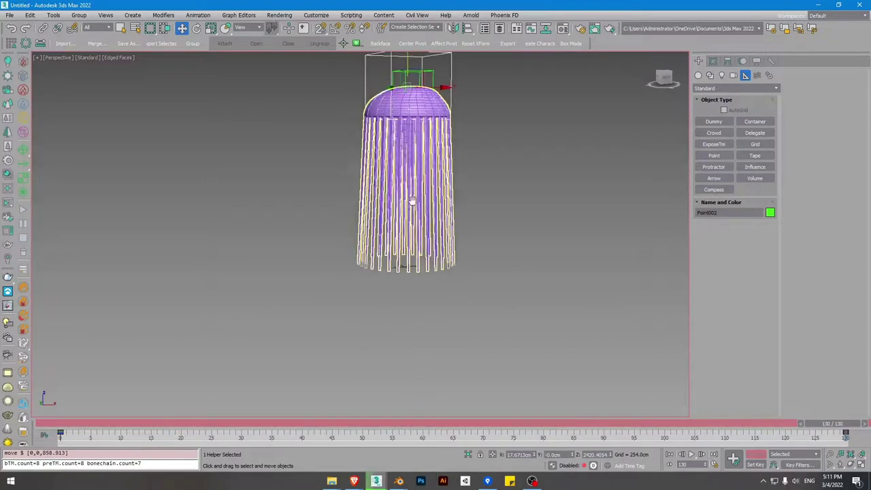
key("/")
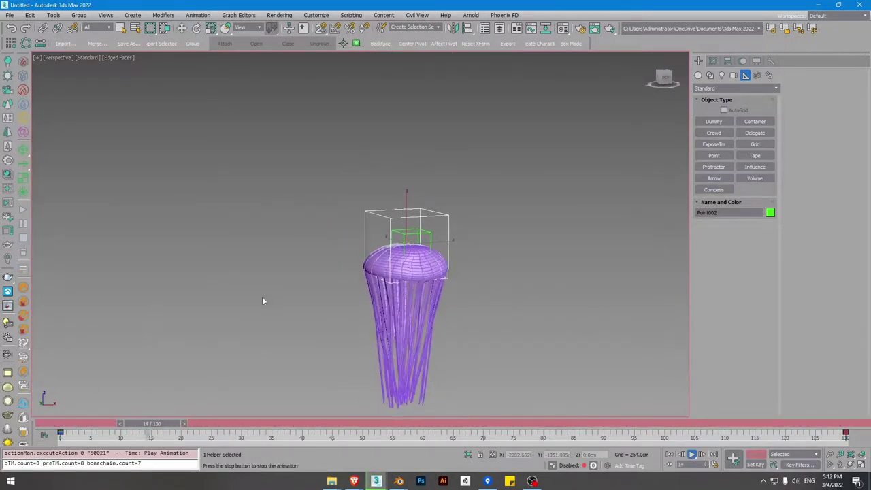
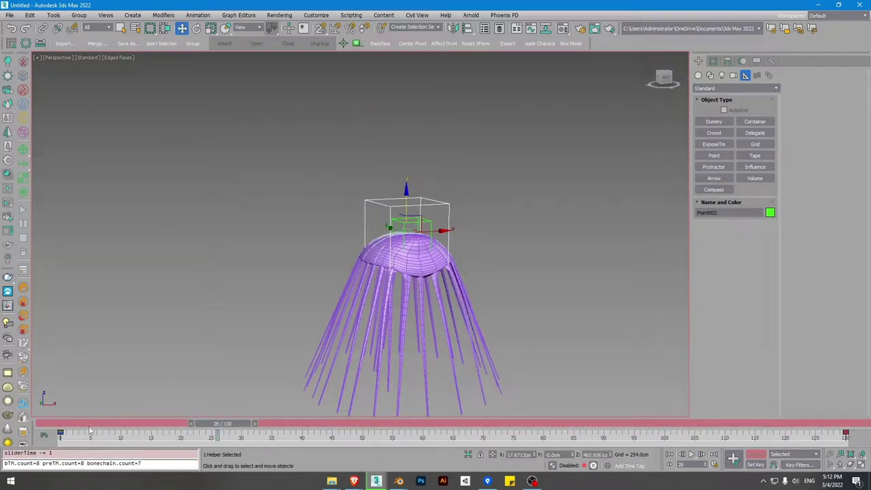
- Delete the smaller point helper's animation keys, and turn off Auto Key at frame 0
key("Home")
scroll(360, 263, "up", 5)
left_click(422, 232)
left_click_drag(117, 438, 290, 360)
key("Delete")
scroll(194, 255, "down", 5)
key("w")
middle_click_drag(340, 198, 348, 250, "alt")
left_click_drag(278, 423, 71, 424)
scroll(366, 245, "up", 5)
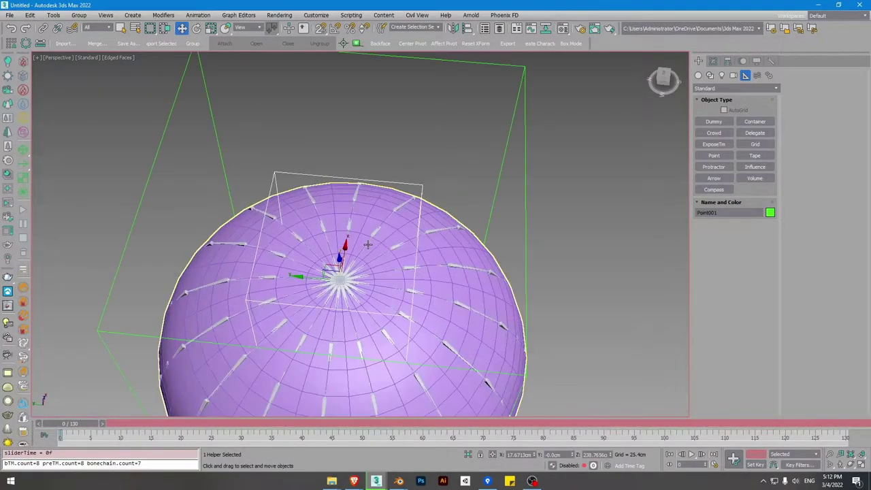
key("n")
- Hide the geometry, select the 16 root bones at the centre, and delete their keys from frame 30 to frame 130
scroll(367, 245, "up", 3)
key("shift+g")
middle_click_drag(353, 292, 348, 314, "alt")
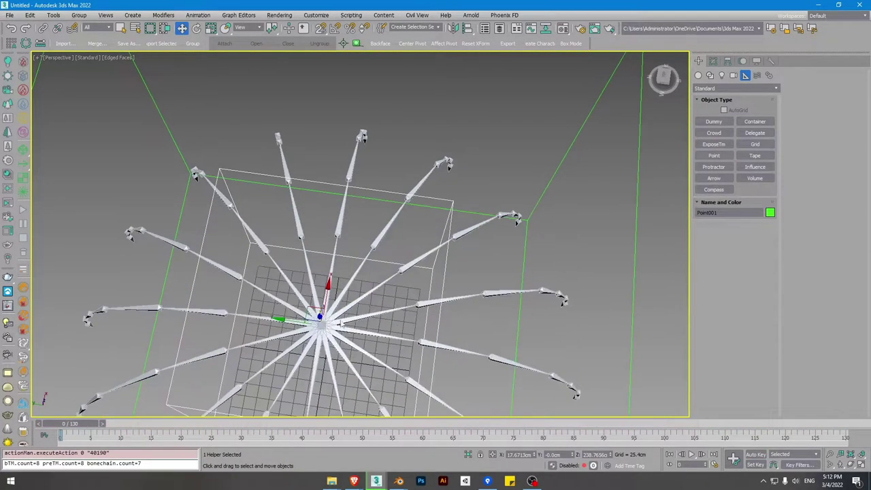
left_click_drag(343, 311, 313, 354)
left_click_drag(203, 431, 850, 445)
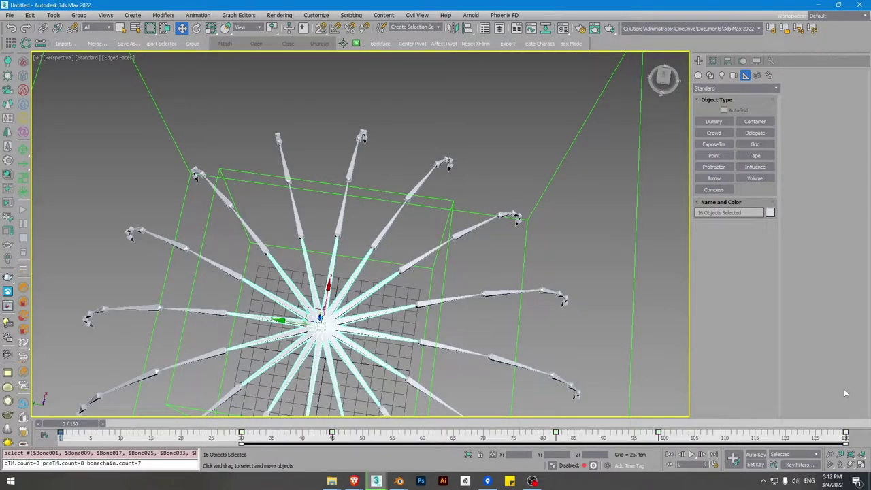
key("Delete")
- Show the geometry again and scrub the early part of the timeline to check the bell's motion, returning to frame 0
middle_click_drag(367, 322, 387, 268)
scroll(388, 265, "down", 5)
key("F3")
key("shift+g")
key("F3")
left_click_drag(83, 425, 311, 422)
middle_click_drag(477, 216, 443, 227, "alt")
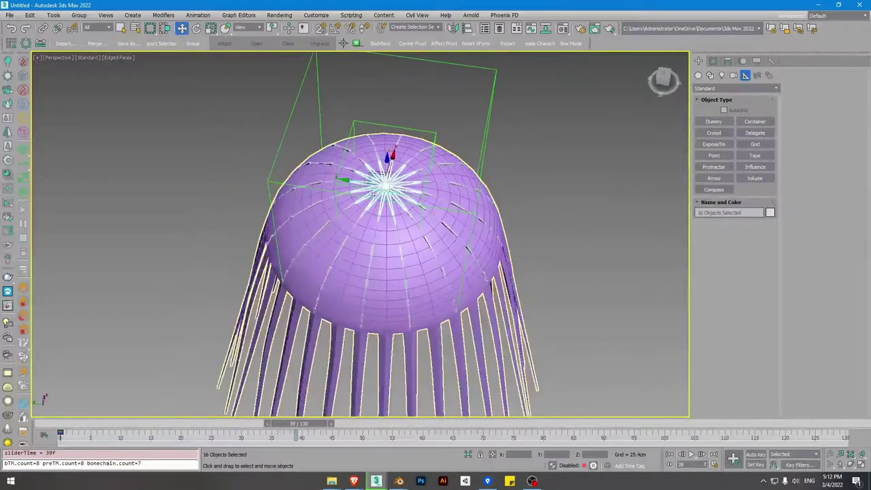
left_click_drag(317, 427, 68, 424)
scroll(376, 237, "down", 2)
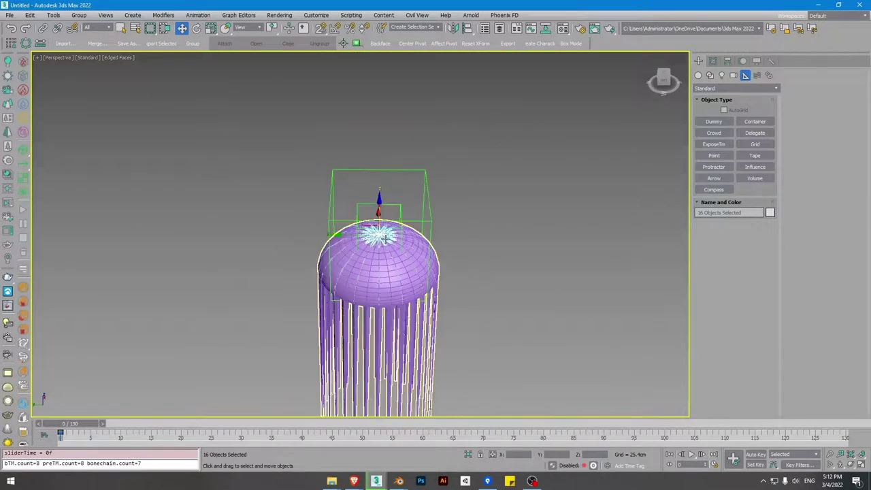
scroll(376, 228, "up", 2)
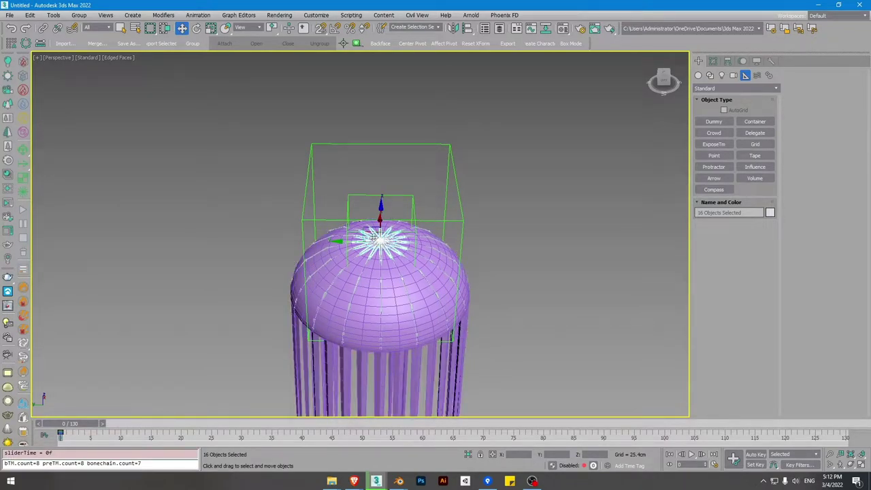
- Examine the selected root bones at the top of the bell up close, and scrub through the whole timeline
scroll(371, 239, "up", 4)
middle_click_drag(374, 223, 399, 214, "alt")
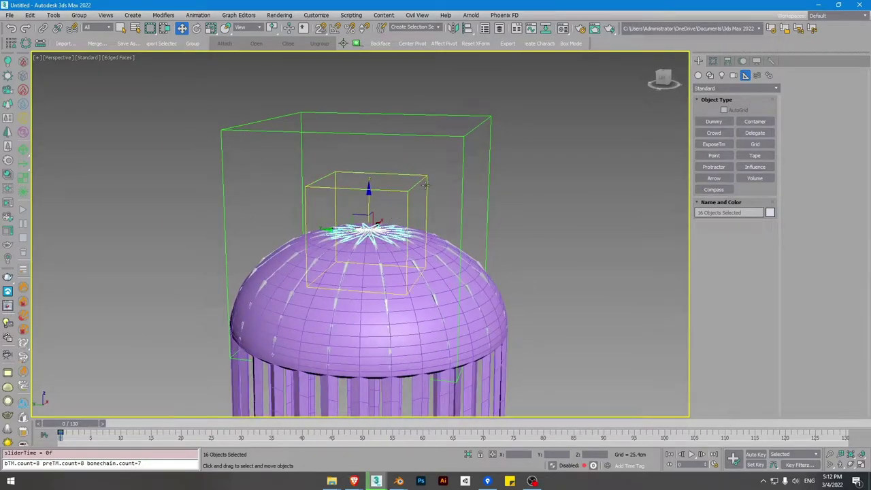
scroll(371, 203, "up", 3)
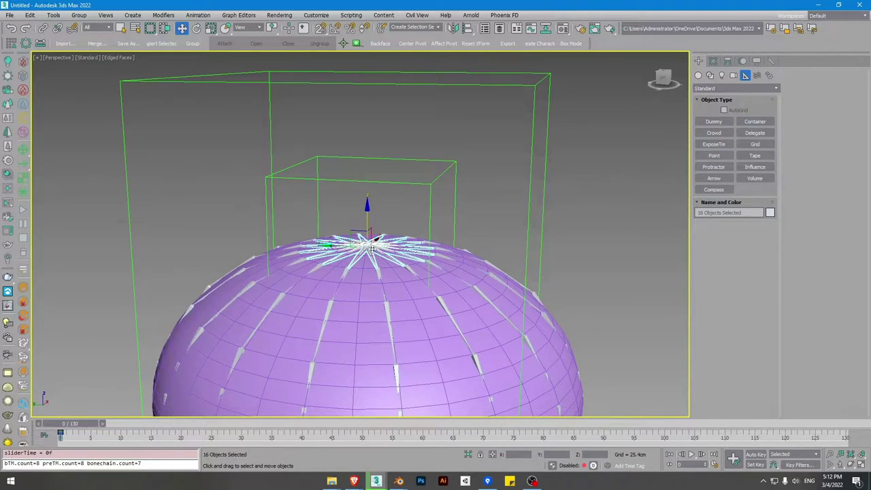
scroll(385, 235, "down", 2)
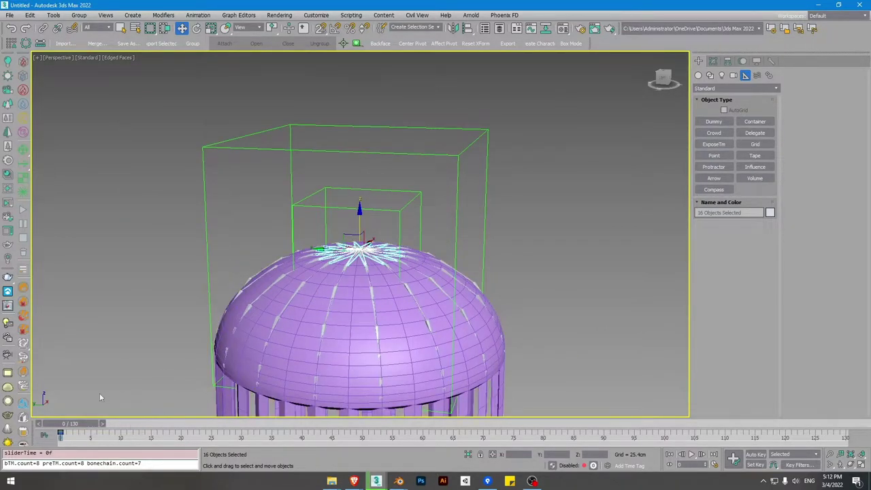
scroll(99, 393, "down", 1)
left_click_drag(85, 427, 809, 330)
right_click(808, 330)
- Clear the selection, play the animation to check the whole jellyfish's motion, and return to frame 0
middle_click_drag(332, 232, 429, 160)
scroll(476, 197, "down", 2)
left_click(505, 218)
scroll(490, 231, "down", 3)
key("/")
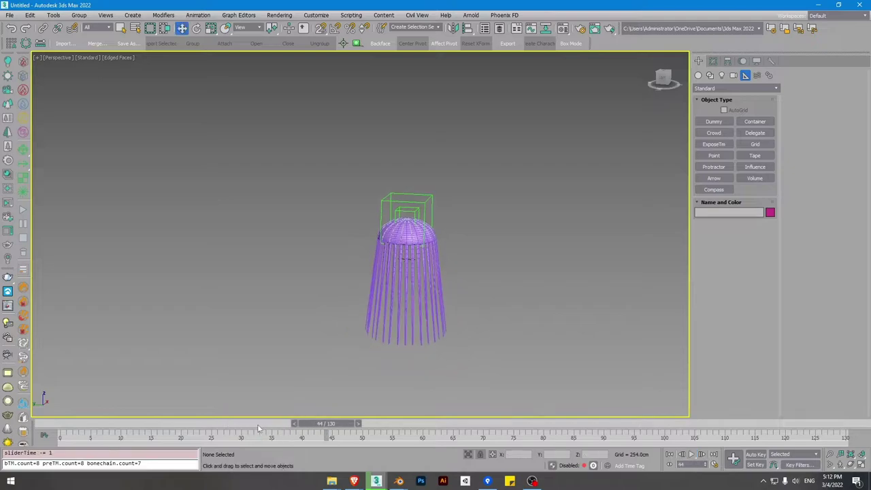
key("Home")
scroll(426, 286, "up", 3)
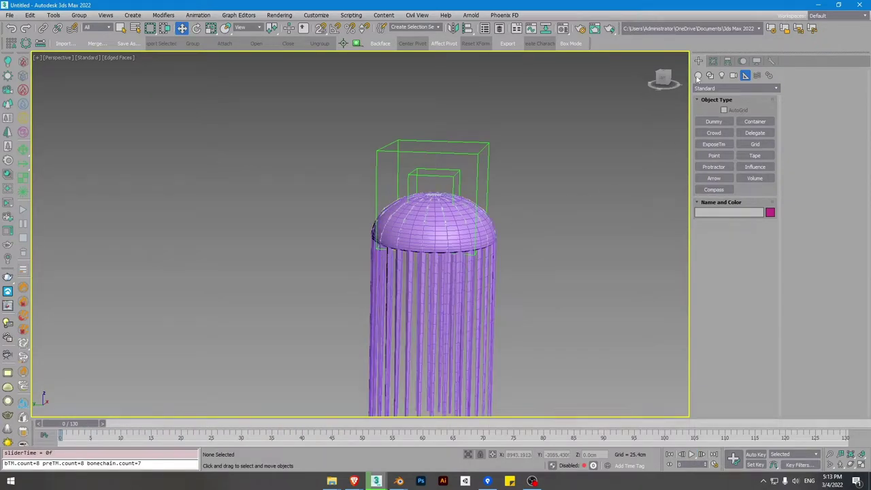
- Create a tyFlow object in the empty space beside the jellyfish
left_click(697, 76)
middle_click_drag(610, 292, 469, 258)
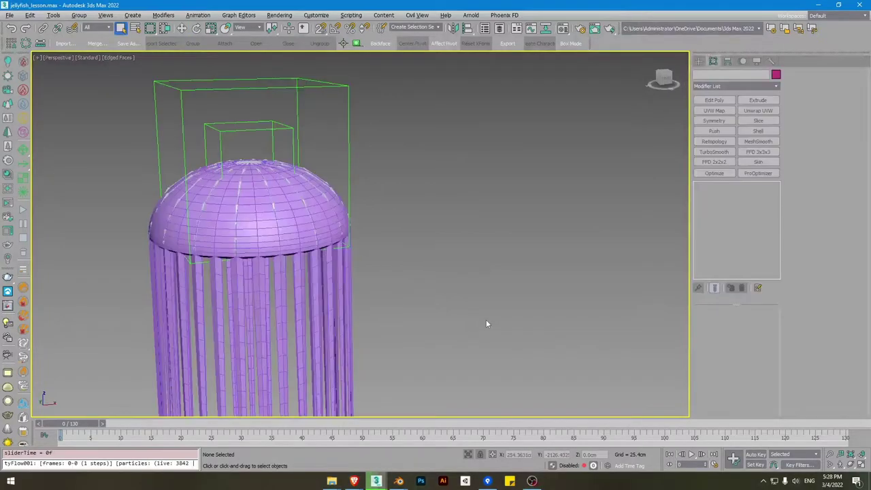
middle_click_drag(486, 259, 469, 279, "alt")
left_click(699, 62)
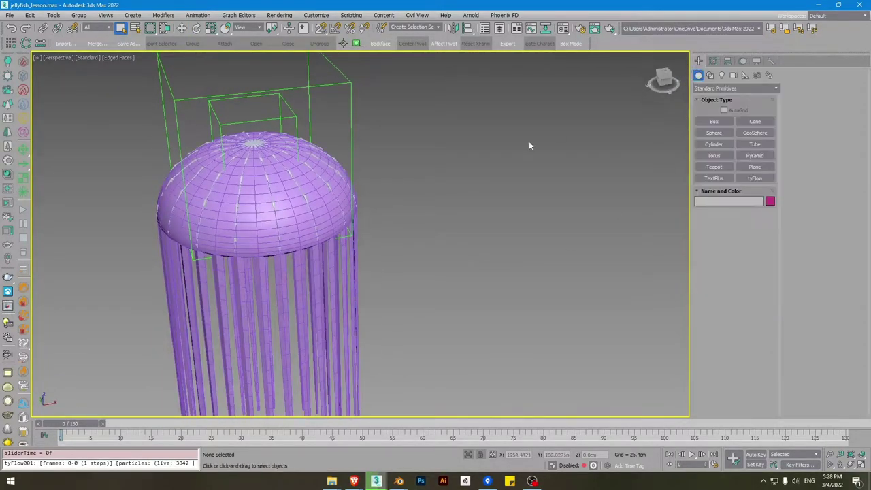
middle_click_drag(545, 140, 565, 177)
left_click(755, 178)
left_click(515, 273)
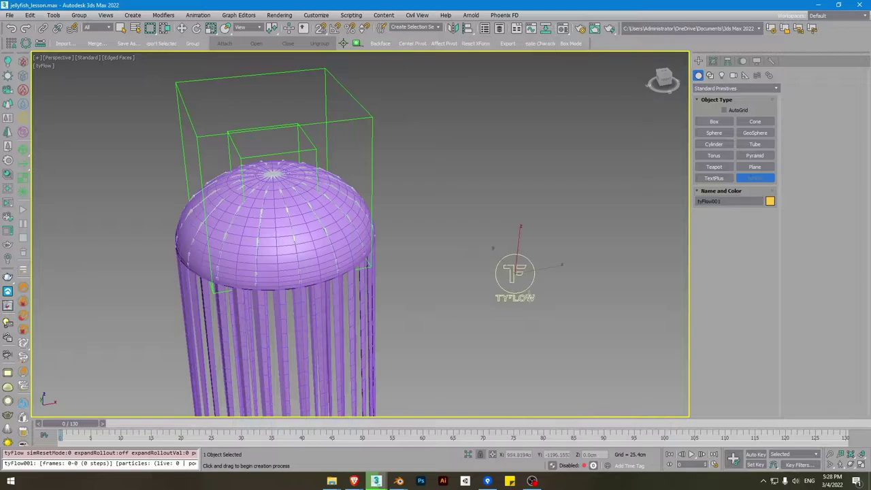
- Open the tyFlow editor, narrow its window, and add a Birth Objects event that uses the Jellyfish mesh
left_click(728, 333)
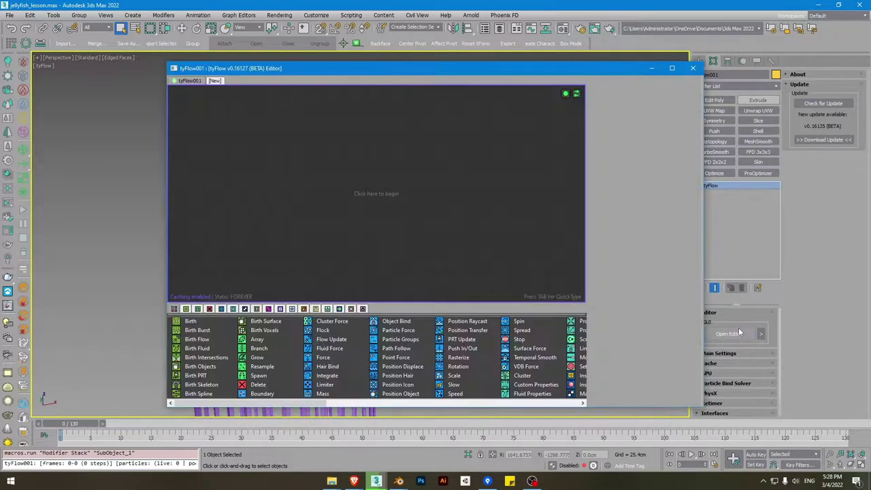
left_click_drag(163, 137, 380, 133)
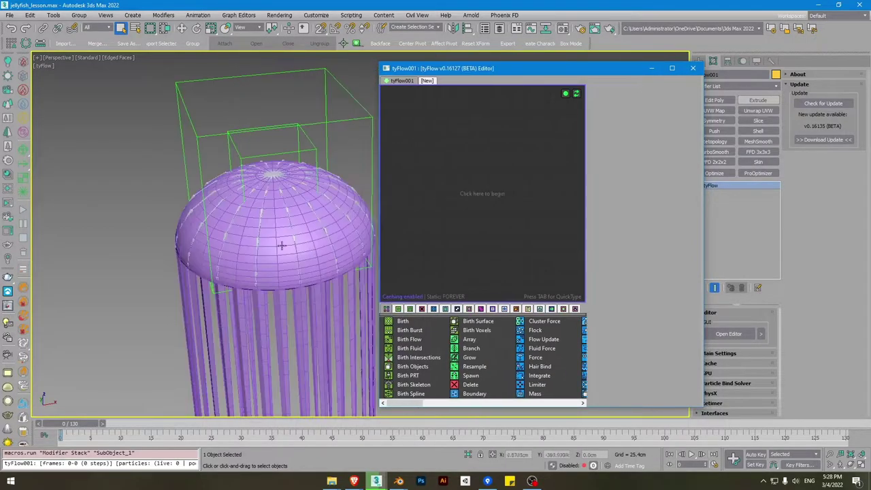
left_click_drag(413, 371, 419, 240)
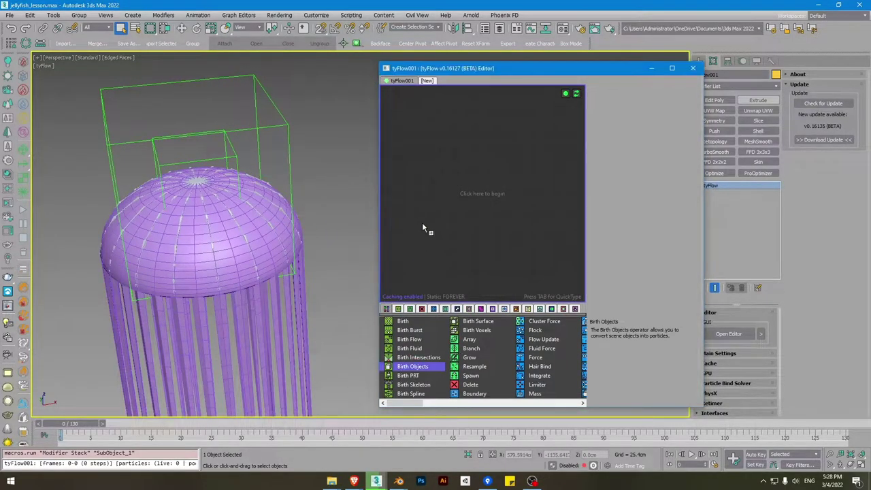
left_click_drag(443, 162, 439, 158)
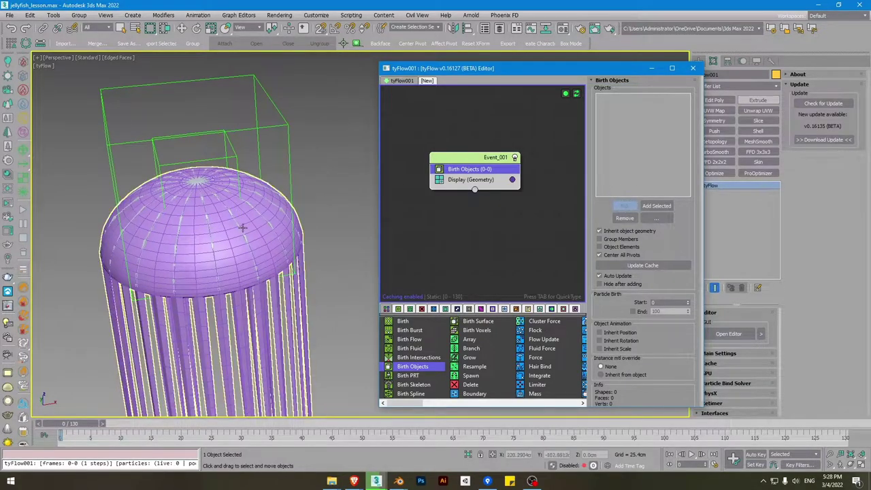
left_click(243, 226)
- Select the original jellyfish mesh, switch it to box display mode, and clear the selection
middle_click_drag(329, 167, 342, 150)
scroll(358, 222, "down", 3)
scroll(274, 203, "up", 3)
left_click(280, 174)
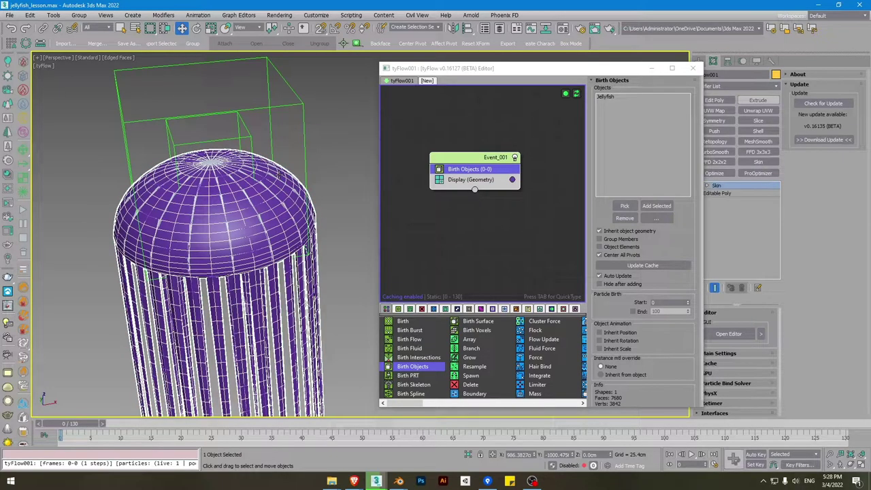
left_click(571, 44)
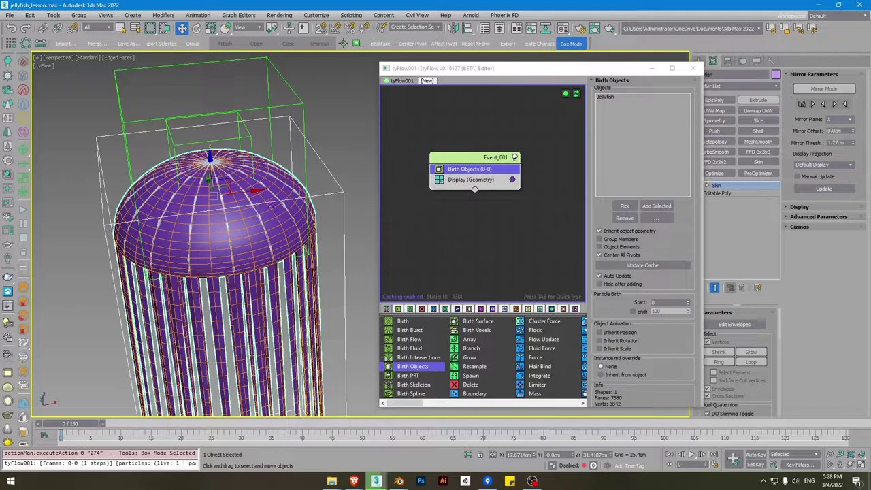
middle_click_drag(286, 205, 291, 197)
key("F4")
key("F4")
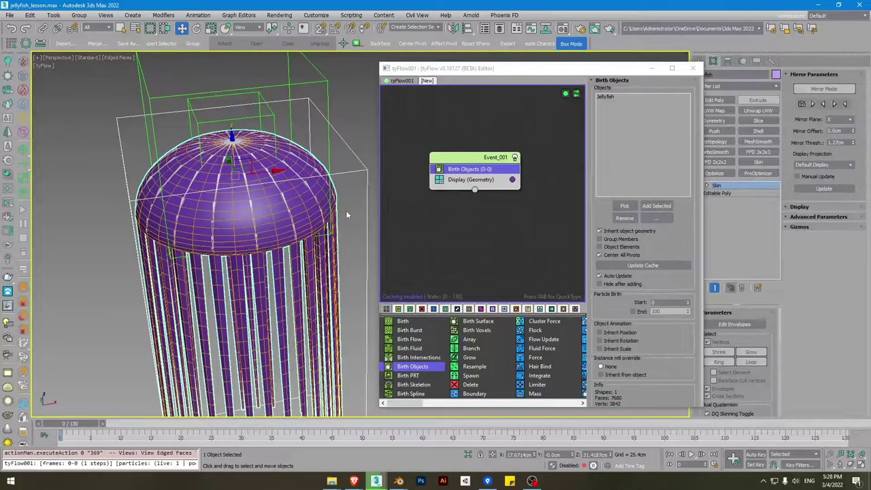
left_click(348, 215)
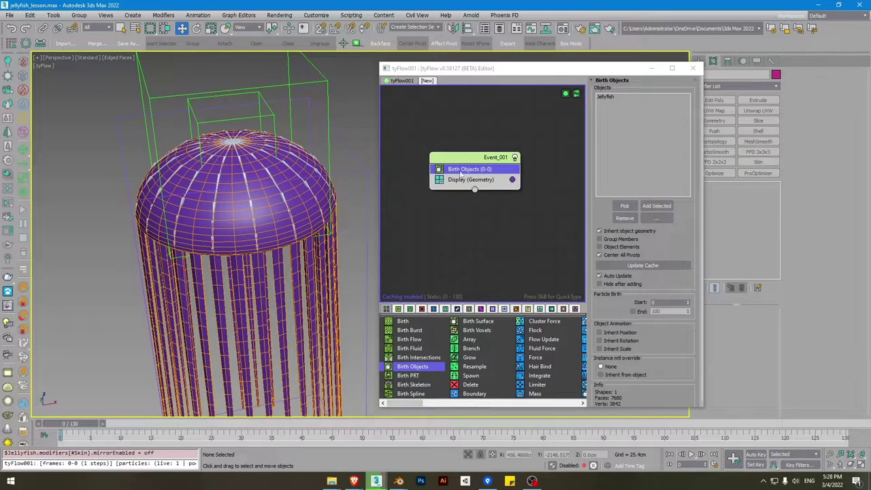
- Add a Cloth Bind operator below Birth Objects in the event, and inspect the bindings on the jellyfish
key("Tab")
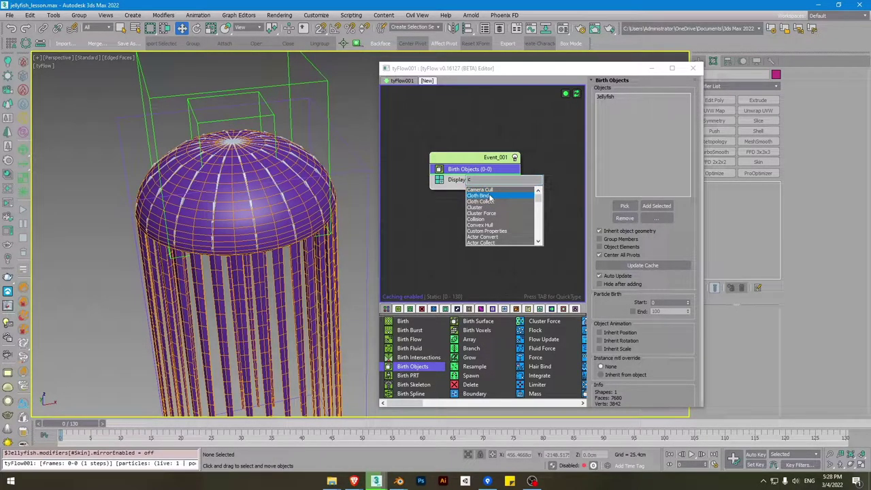
left_click(480, 195)
mouse_move(253, 178)
middle_mouse_down("alt")
mouse_move(258, 159)
mouse_move(243, 166)
middle_mouse_up("alt")
scroll(252, 170, "down", 3)
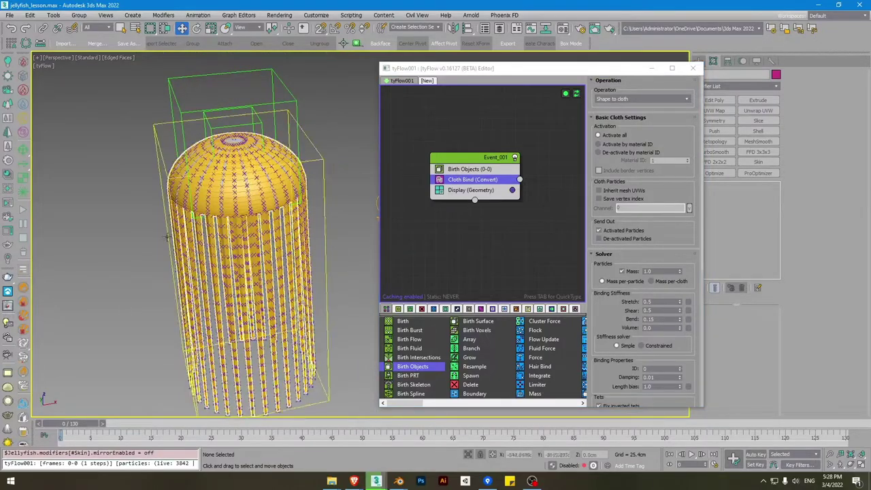
scroll(220, 177, "up", 2)
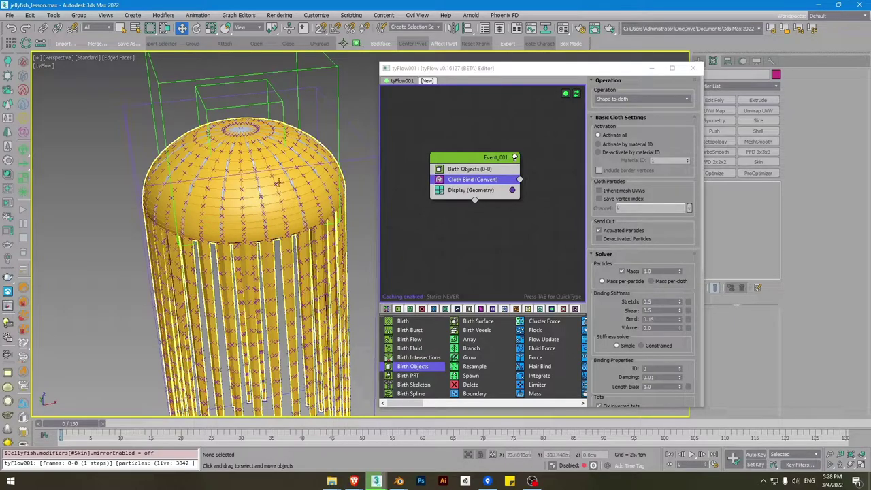
- Enable the CUDA collision solver for Cloth Bind, with self-collisions and self-thickness switched on
scroll(640, 256, "down", 10)
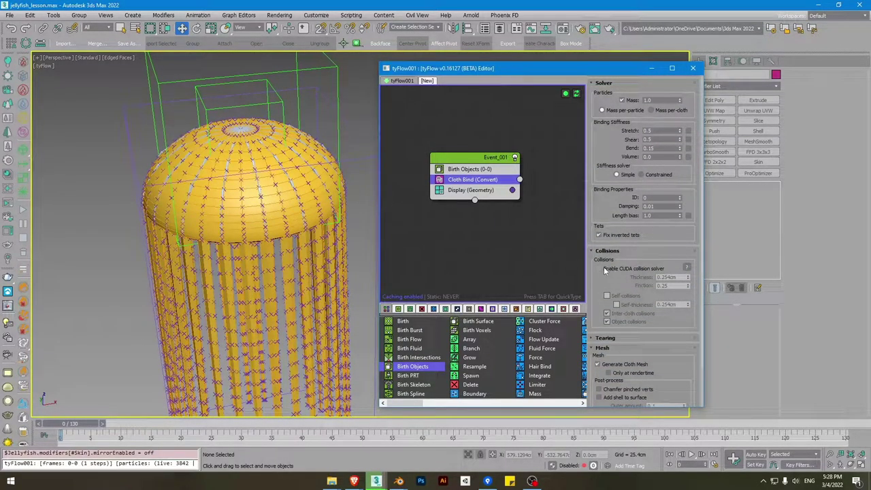
left_click(601, 270)
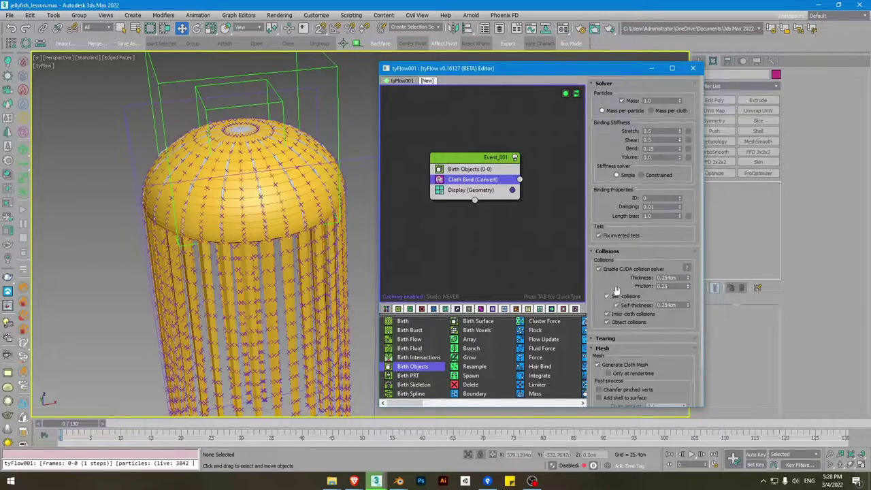
left_click_drag(626, 281, 626, 277)
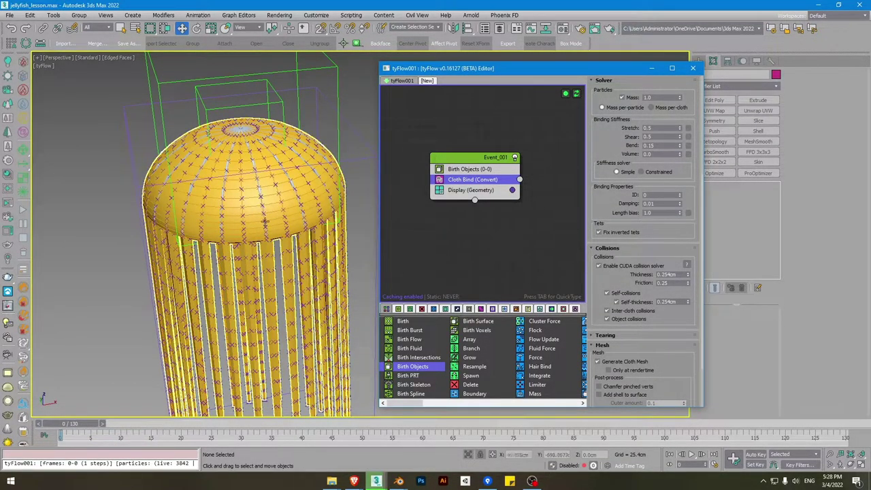
- Add a Force operator below Cloth Bind in the event
scroll(265, 221, "up", 3)
middle_click_drag(279, 223, 283, 234)
scroll(283, 235, "down", 3)
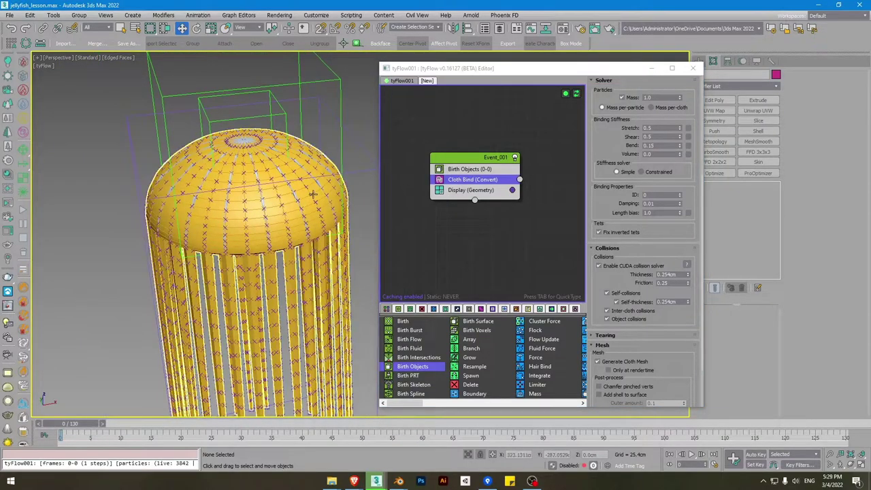
left_click_drag(538, 358, 471, 199)
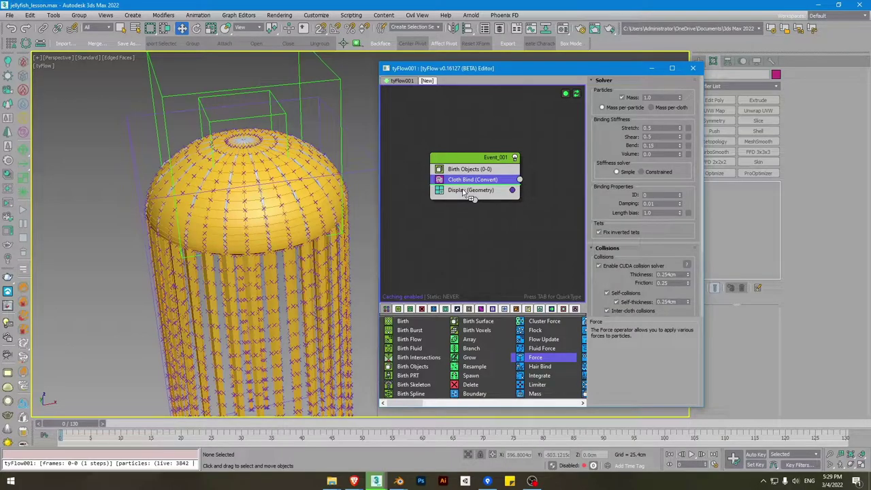
- Add a Force operator below Cloth Bind in Event_001 with Turb. noise at 0.5 cm strength, and preview the simulation
left_click_drag(465, 194, 466, 192)
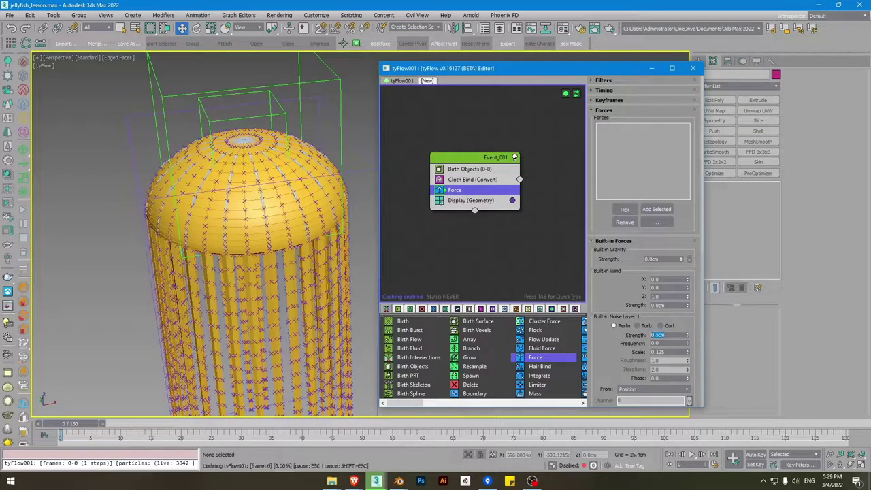
left_click(643, 327)
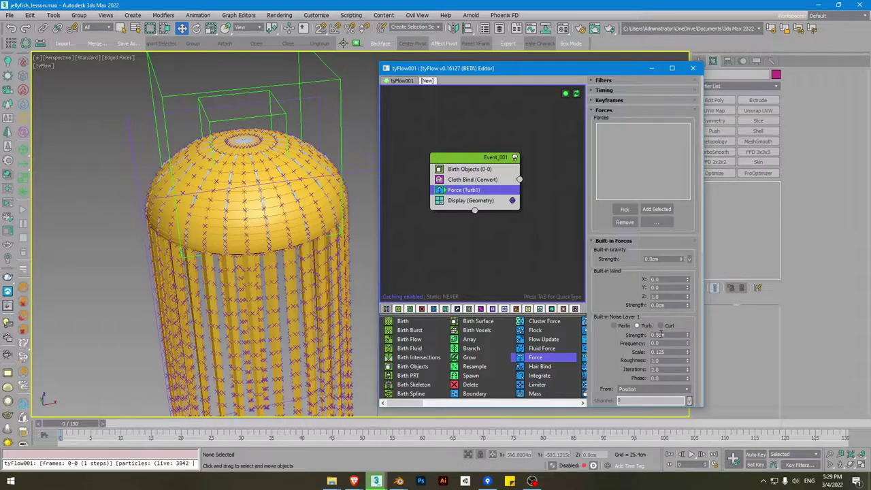
middle_click_drag(293, 306, 303, 295)
left_click_drag(99, 423, 732, 408)
scroll(228, 369, "down", 3)
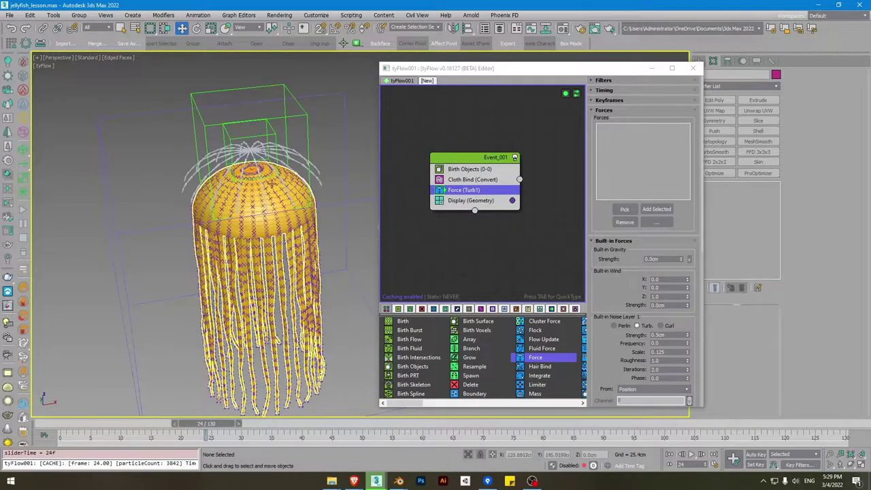
- Inspect the simulated bell and its bones around frame 24, and return the timeline to frame 0
scroll(271, 184, "up", 2)
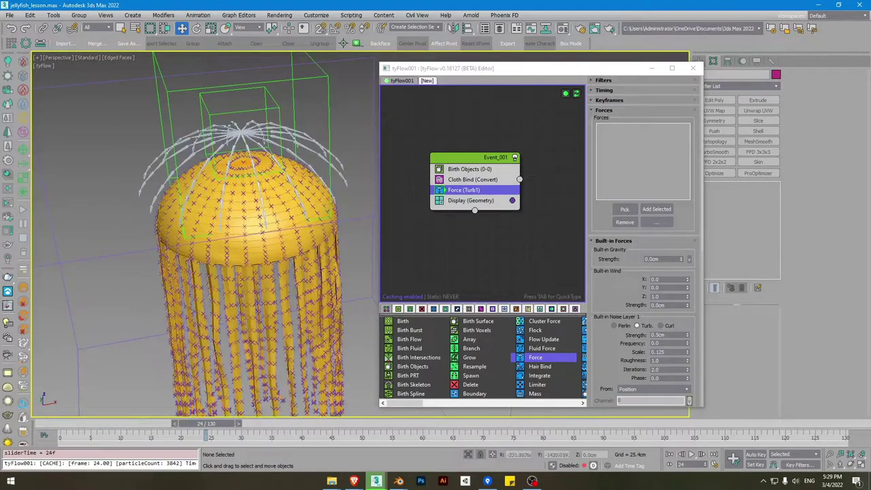
middle_click_drag(243, 134, 242, 129, "alt")
scroll(245, 156, "up", 2)
scroll(238, 395, "down", 3)
left_click_drag(221, 426, 279, 381)
key("Home")
key("w")
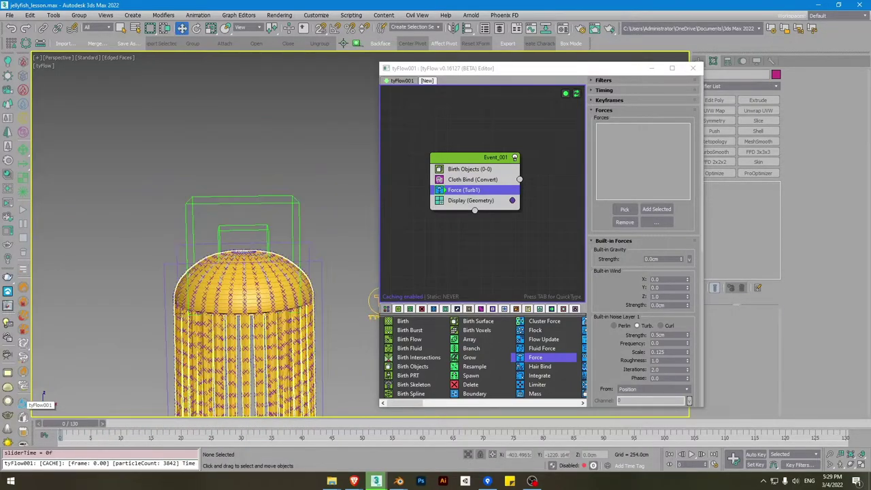
- Examine up close how the bones sit against the bell mesh at frame 0, briefly toggling geometry visibility
scroll(311, 208, "up", 5)
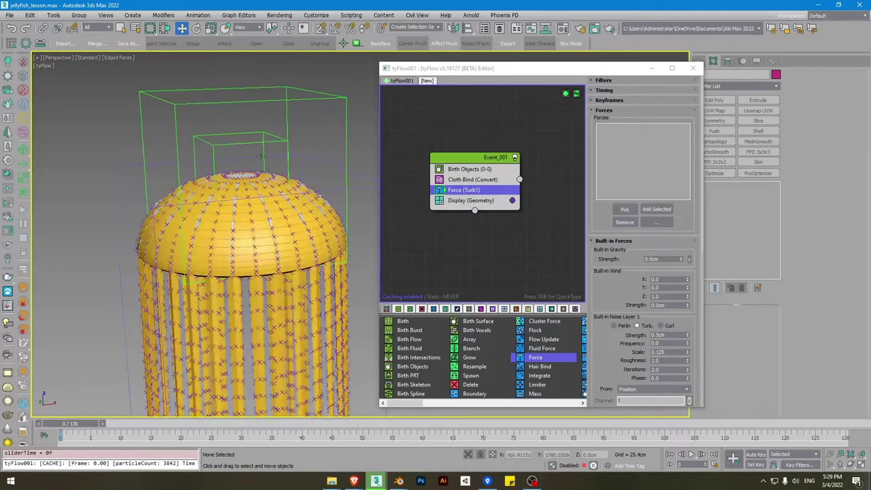
scroll(302, 245, "up", 6)
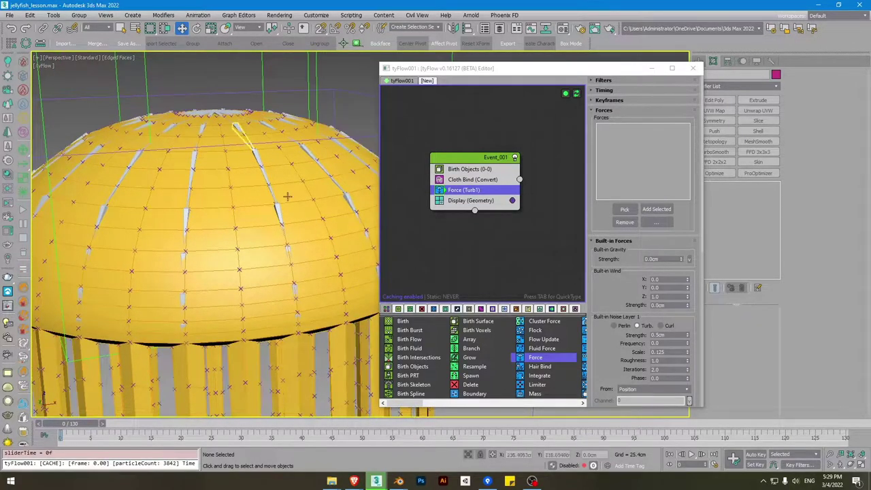
scroll(272, 169, "down", 4)
middle_click_drag(297, 247, 368, 239, "alt")
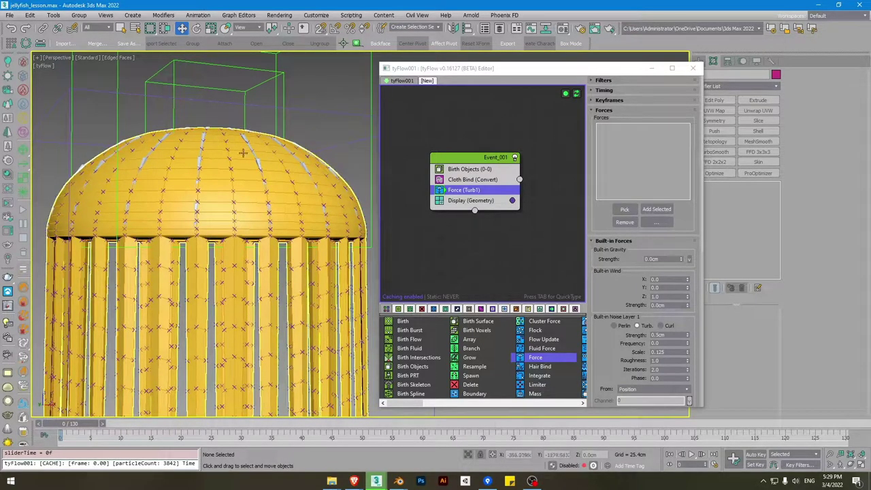
key("shift+g")
key("shift+g")
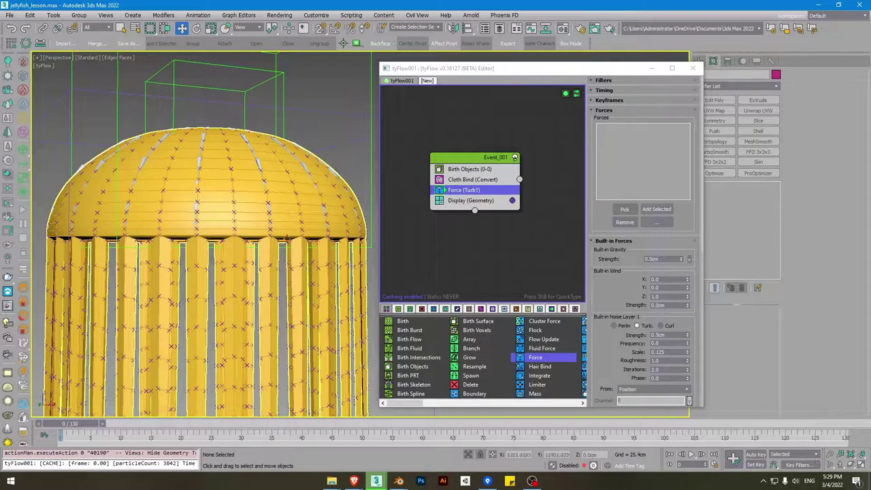
left_click_drag(77, 424, 2, 420)
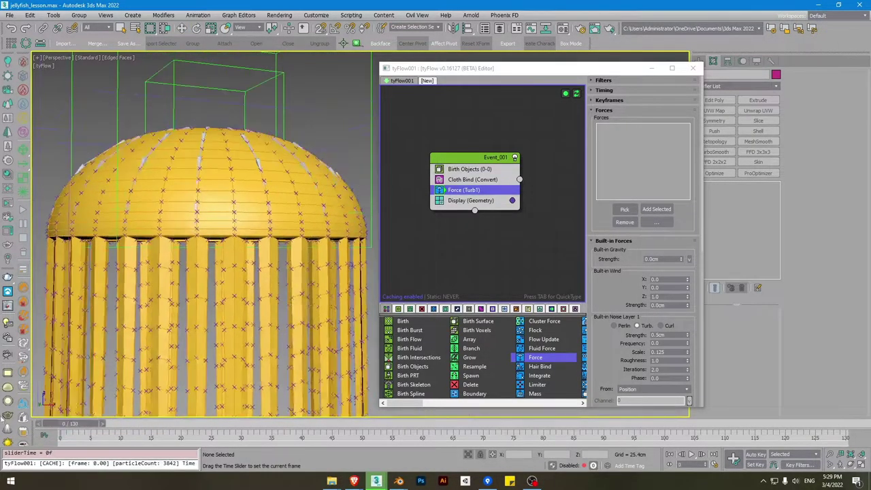
key("w")
- Add an Object Test operator to Event_001 between Cloth Bind and Force
left_click(505, 403)
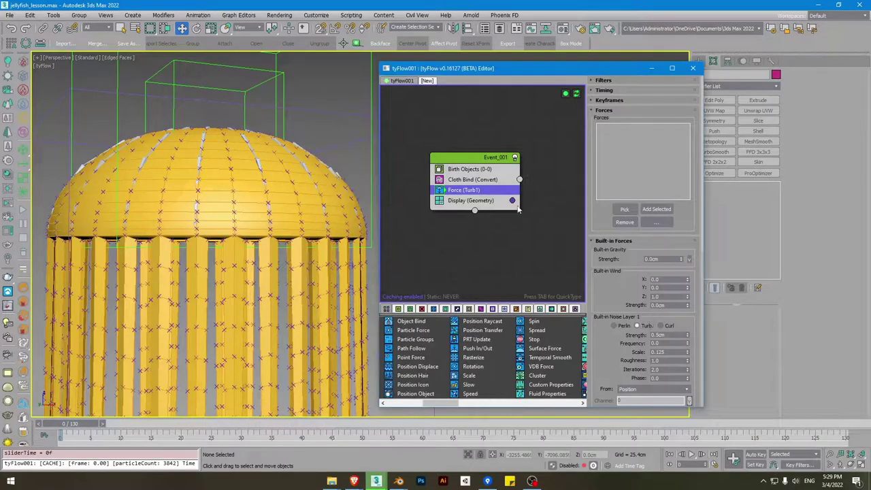
left_click(476, 180)
left_click(556, 404)
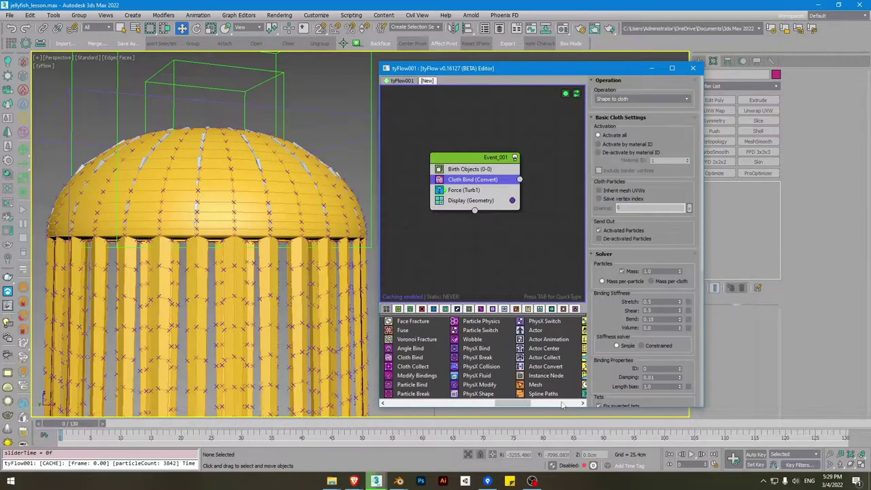
left_click(536, 402)
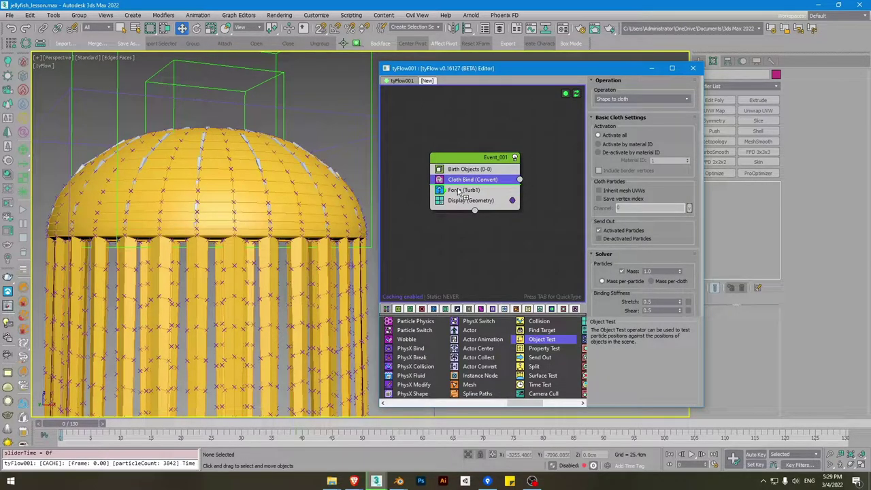
left_click_drag(459, 193, 460, 192)
- Assign the Point002 helper above the bell as the Object Test's object, using the distance-to-object test
middle_click_drag(316, 138, 313, 154)
left_click(372, 164)
left_click(366, 102)
left_click_drag(513, 197, 472, 179)
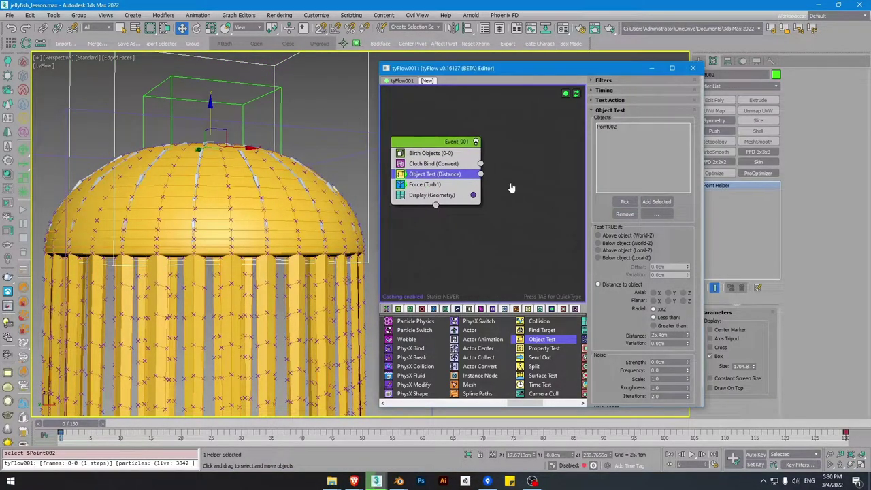
left_click(412, 172)
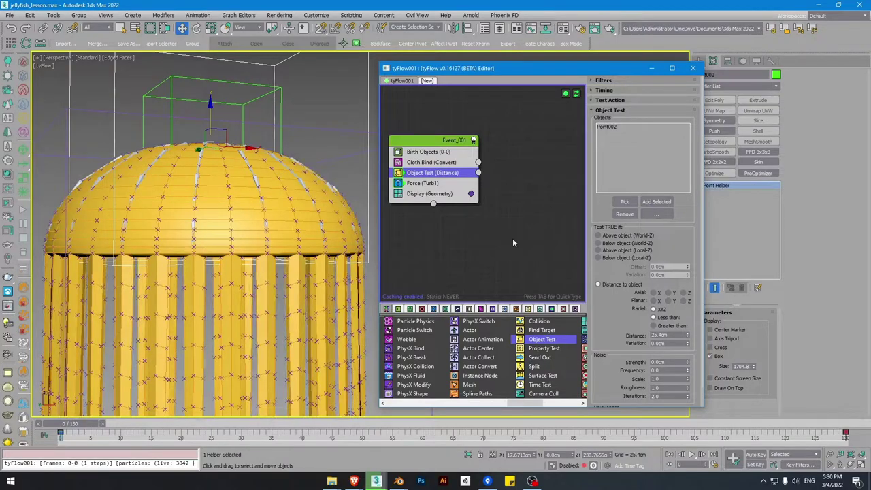
- Create an Object Bind operator in a new event and connect the Object Test output to it
middle_click_drag(512, 239, 504, 235)
left_click(492, 150)
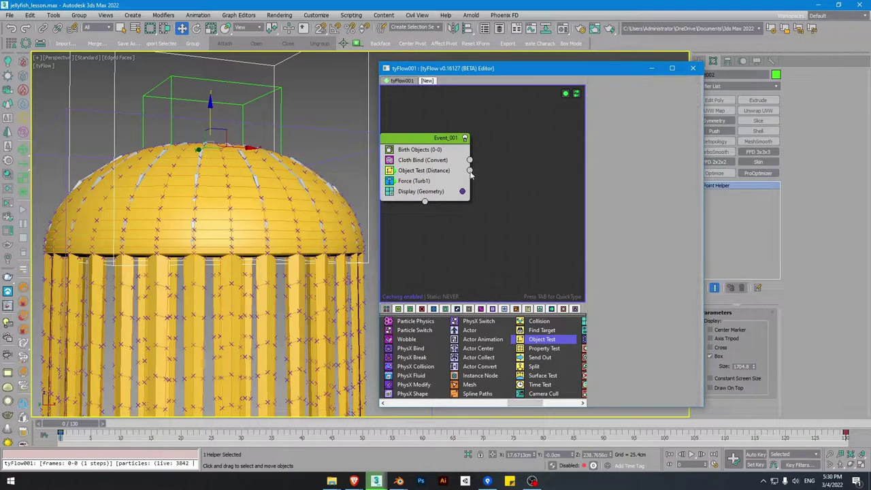
key("Tab")
type("o")
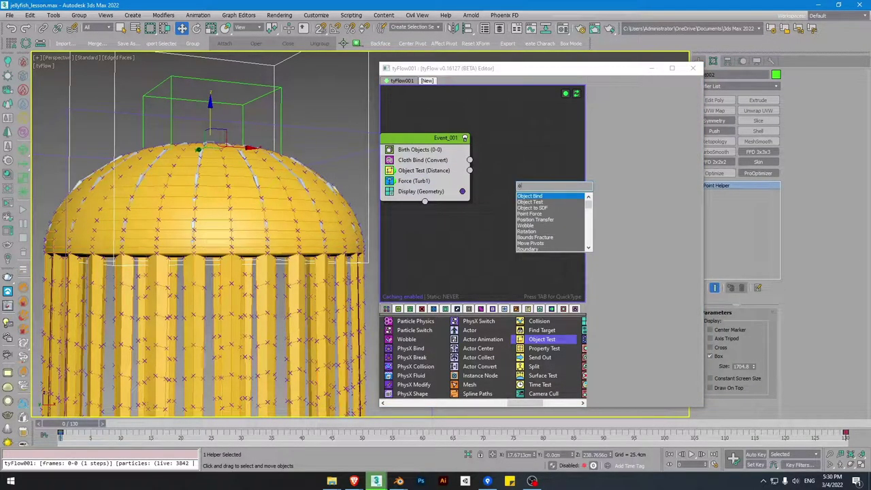
left_click(537, 197)
left_click_drag(469, 171, 516, 177)
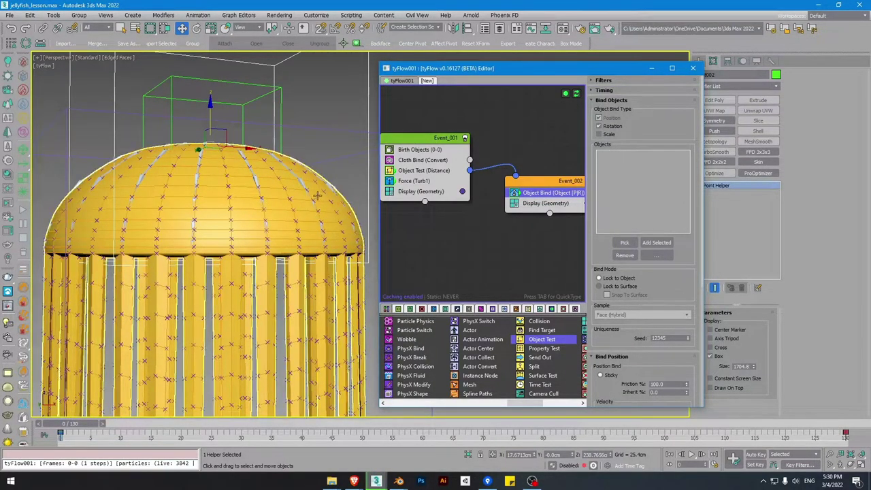
- Add all the bones to the Object Bind's object list, preview the simulation, and return to frame 0
middle_click_drag(334, 194, 265, 208, "alt")
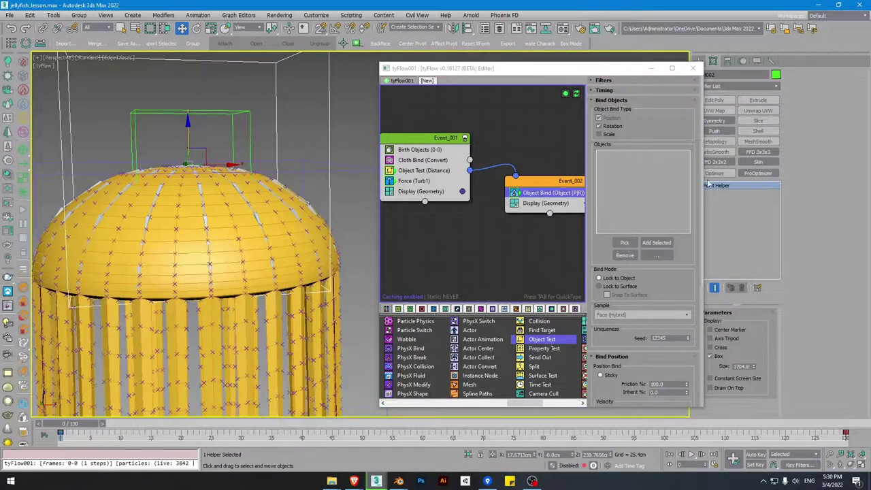
left_click(660, 255)
left_click(676, 261)
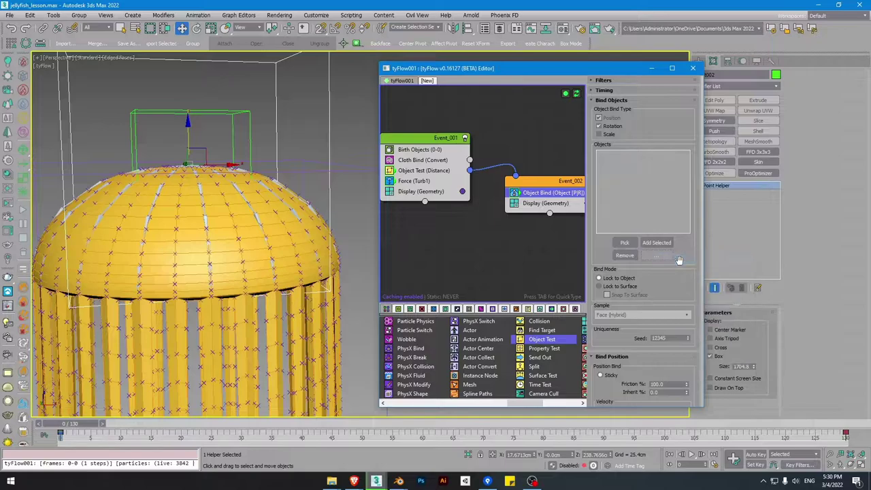
left_click(204, 43)
left_click(180, 54)
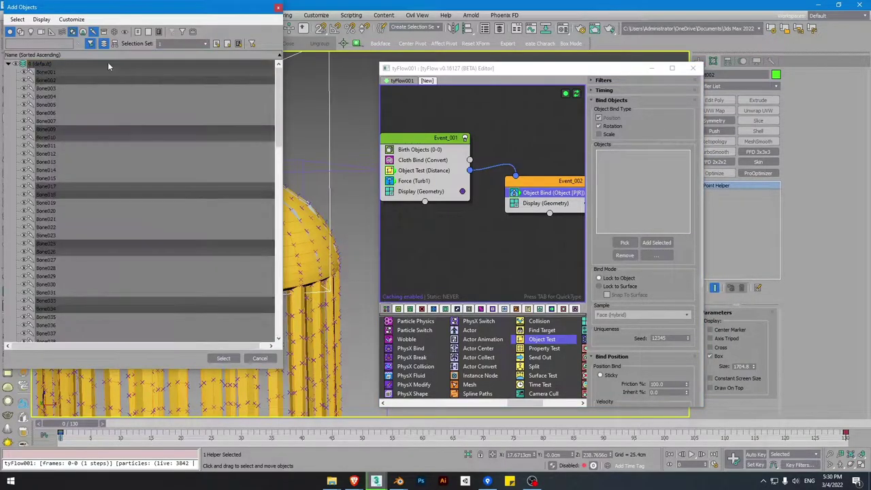
left_click(225, 359)
left_click_drag(80, 424, 410, 403)
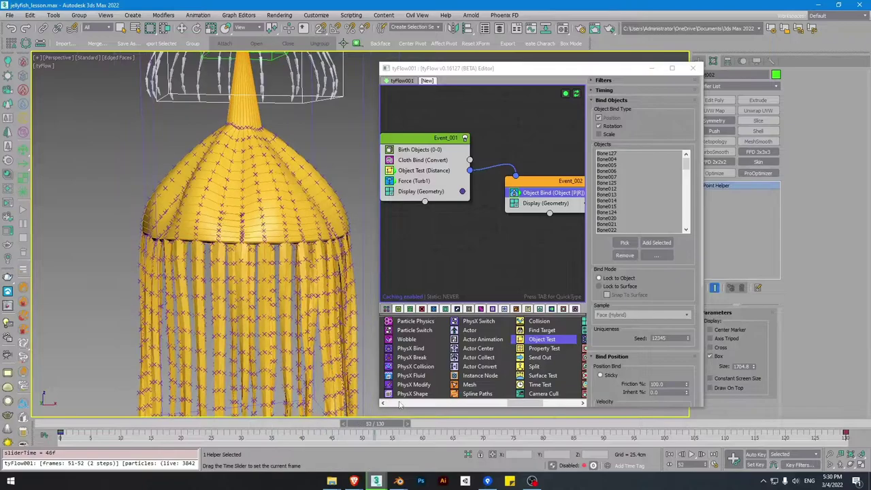
key("Home")
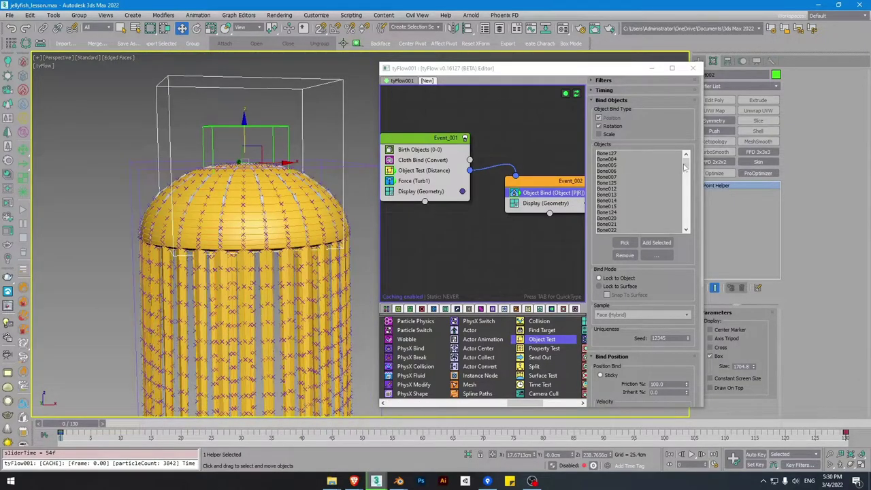
- Set the Object Bind mode to Lock to Surface and check the simulation up to frame 20
left_click(612, 287)
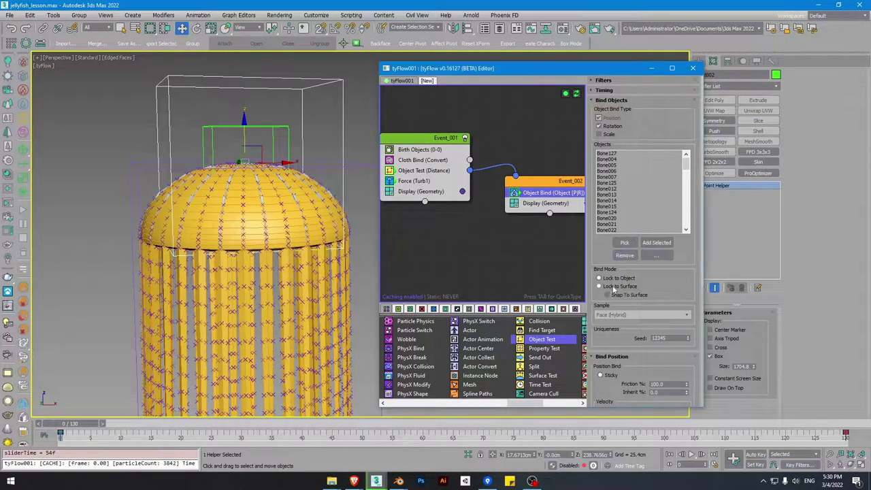
left_click_drag(65, 423, 183, 416)
key("w")
left_click_drag(621, 342, 650, 369)
- Try several distance values for the Object Test, including 50 and 100 cm and finally 500 cm
left_click(427, 171)
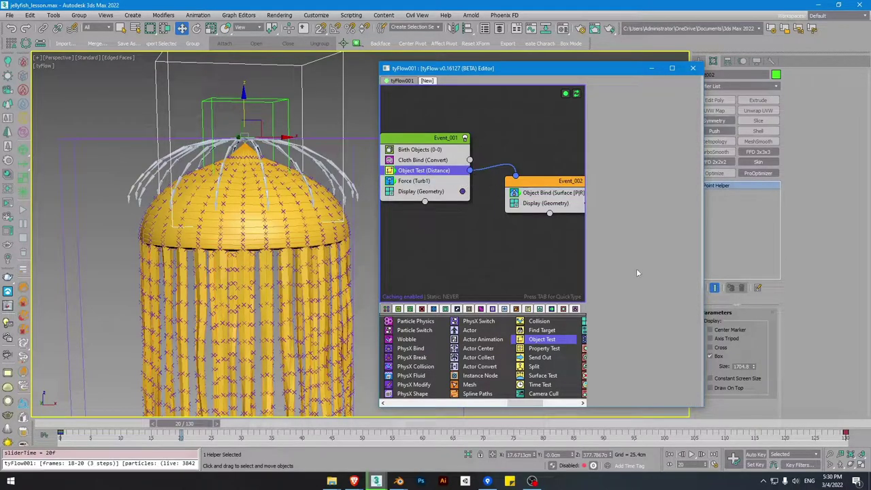
scroll(659, 281, "down", 1)
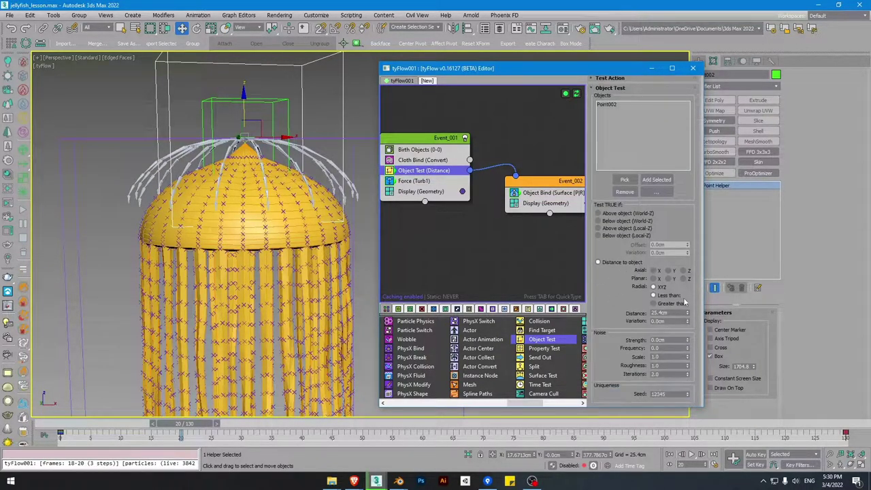
double_click(667, 313)
type("50")
key("Return")
type("100")
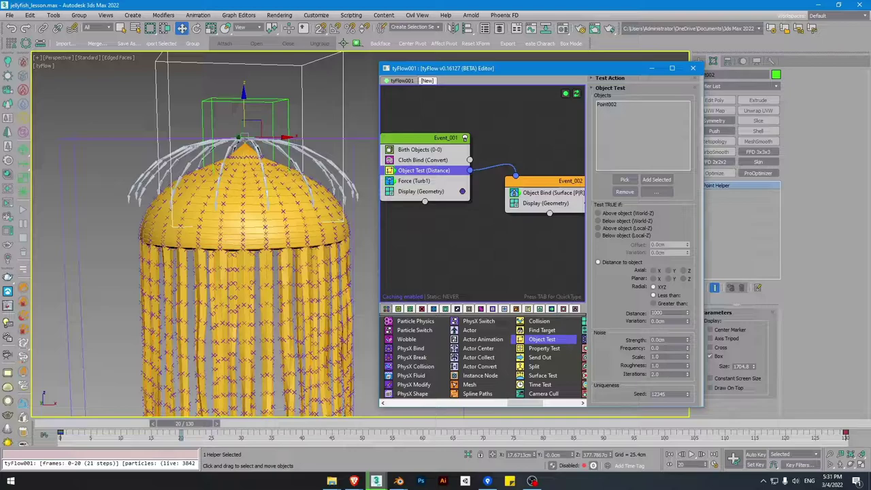
key("Return")
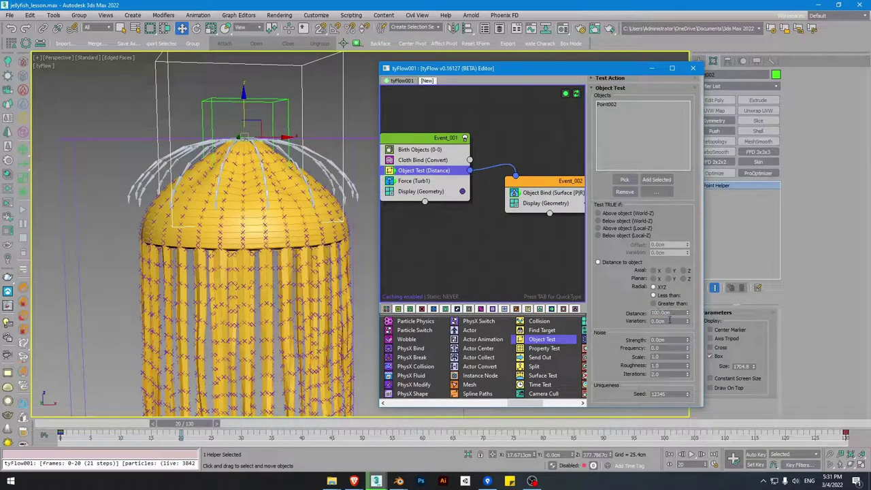
type("500")
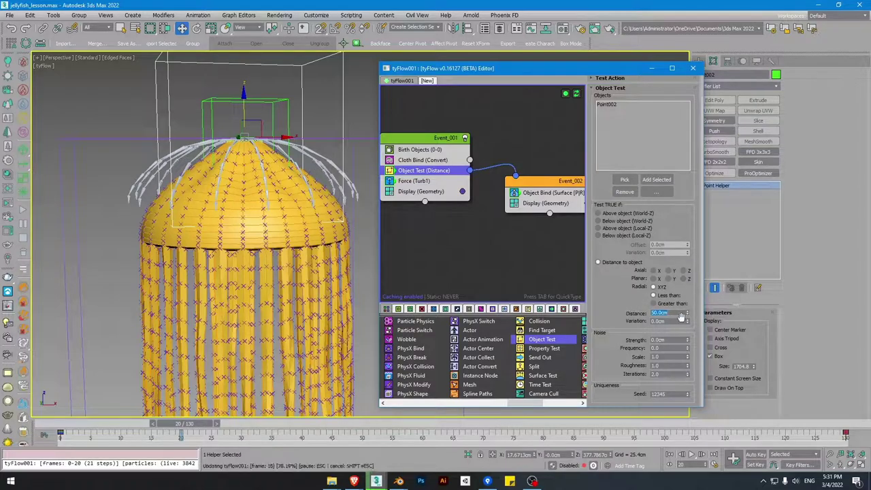
key("Return")
- Return to frame 0, inspect the bell in wireframe and shaded display, and set the Object Test distance to 50 cm
left_click_drag(184, 423, 7, 428)
key("w")
scroll(301, 205, "up", 4)
key("F3")
key("F3")
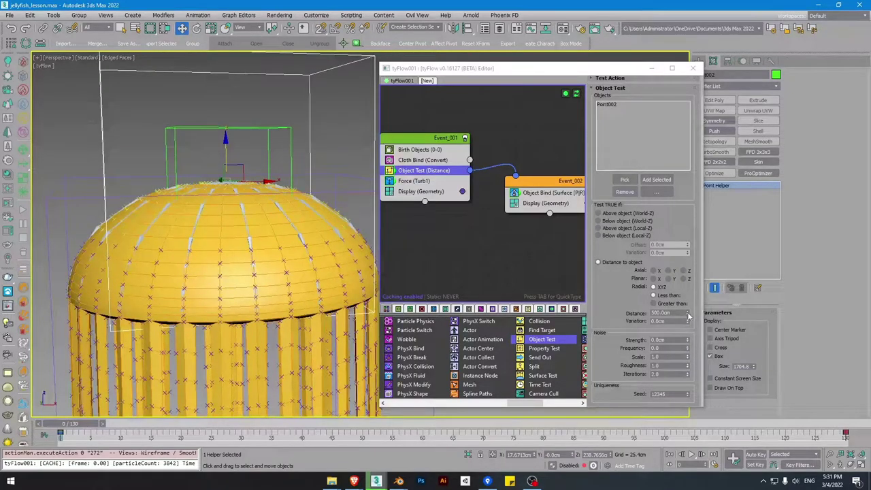
left_click(664, 312)
type("50")
key("Return")
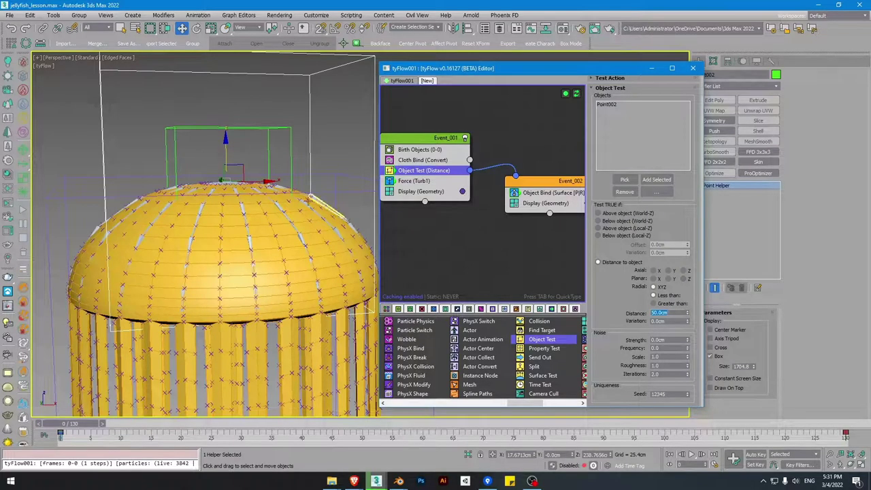
middle_click_drag(233, 188, 240, 204, "alt")
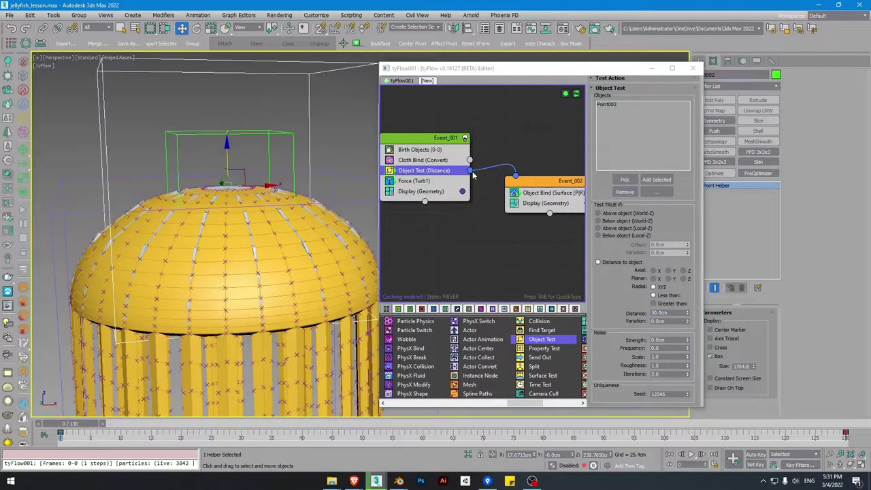
- Move Event_002 closer to Event_001 and review the Object Bind and Object Test settings
left_click_drag(530, 181, 519, 190)
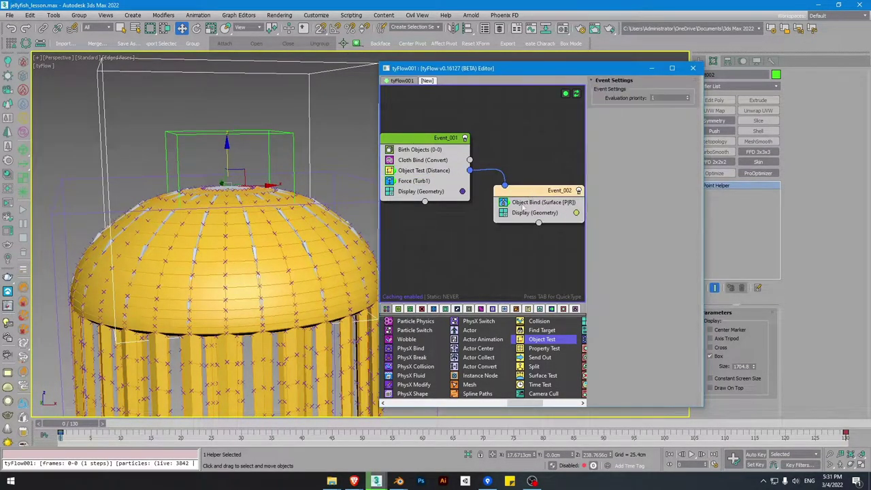
left_click(531, 204)
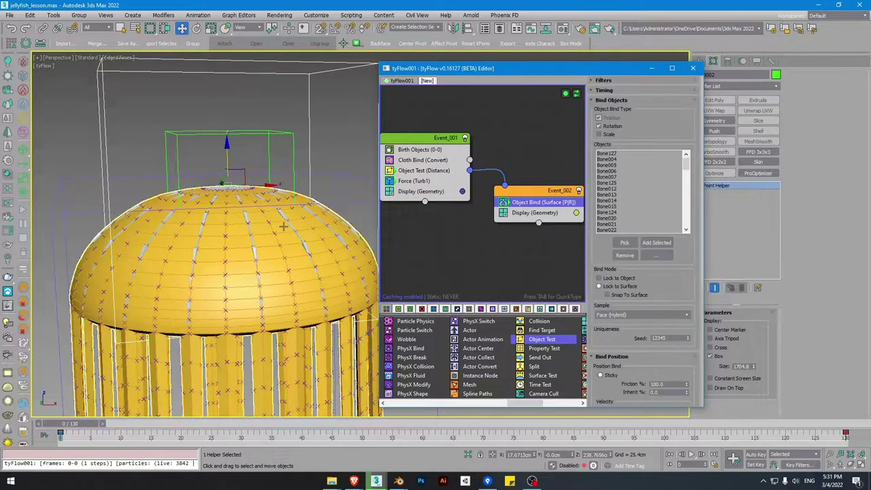
left_click(429, 170)
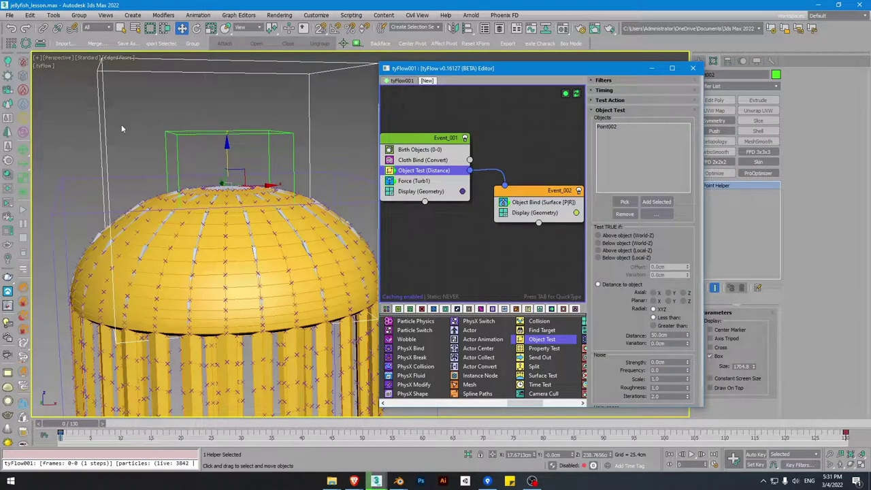
- Rename the selected point helper as master_ctrl
left_click_drag(601, 68, 575, 67)
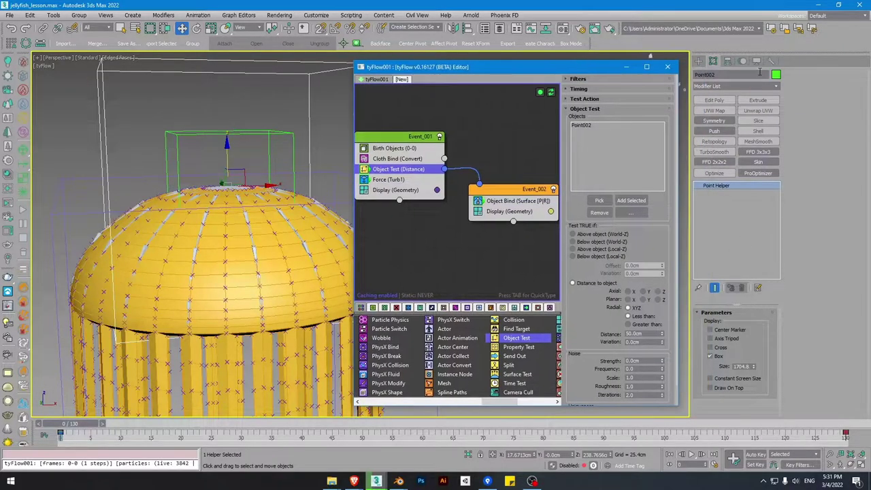
left_click_drag(738, 75, 639, 81)
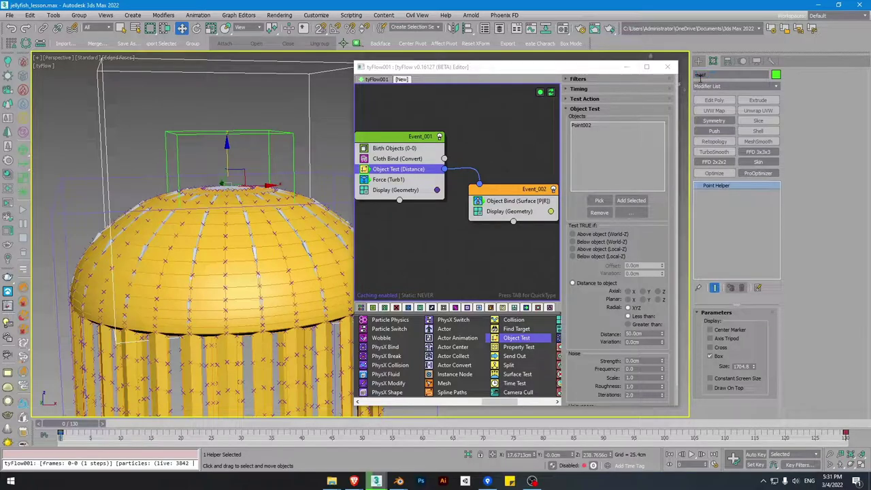
type("_co")
type("rl")
key("Return")
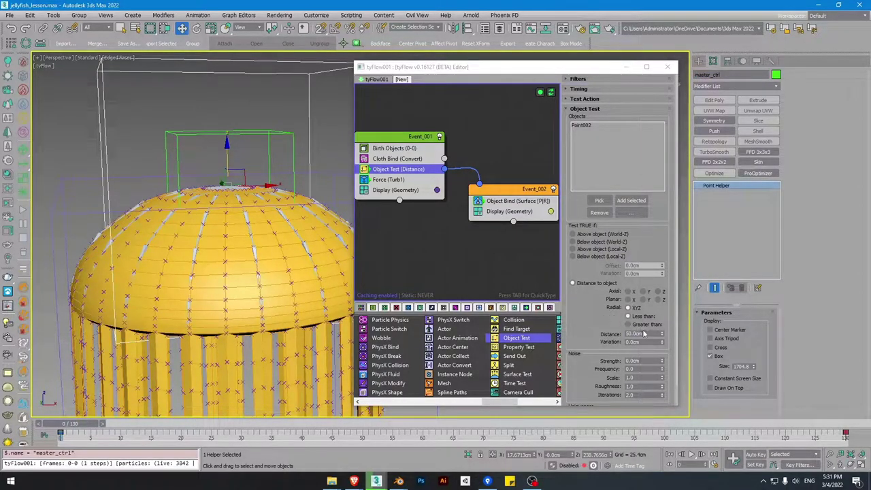
- Raise the Object Test distance to 723.1 cm, inspect the particles around the bell's lower rim, and turn off the edged-faces display
left_click_drag(663, 333, 634, 281)
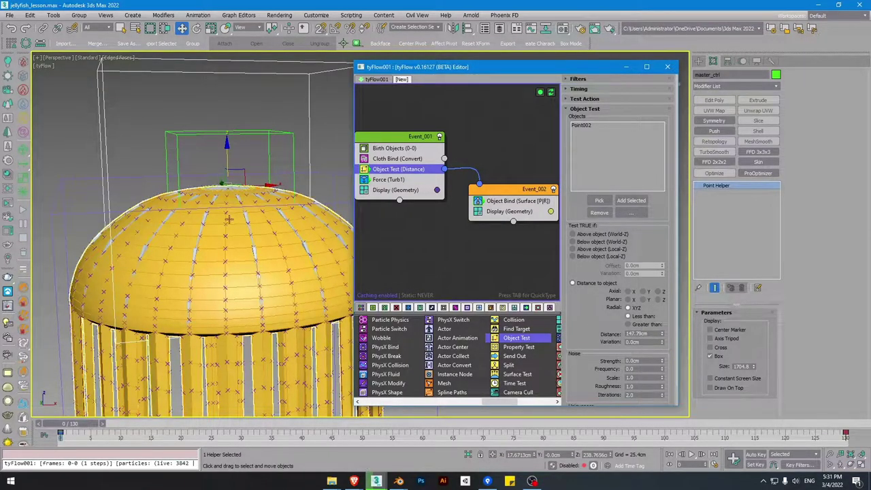
left_click_drag(662, 337, 662, 315)
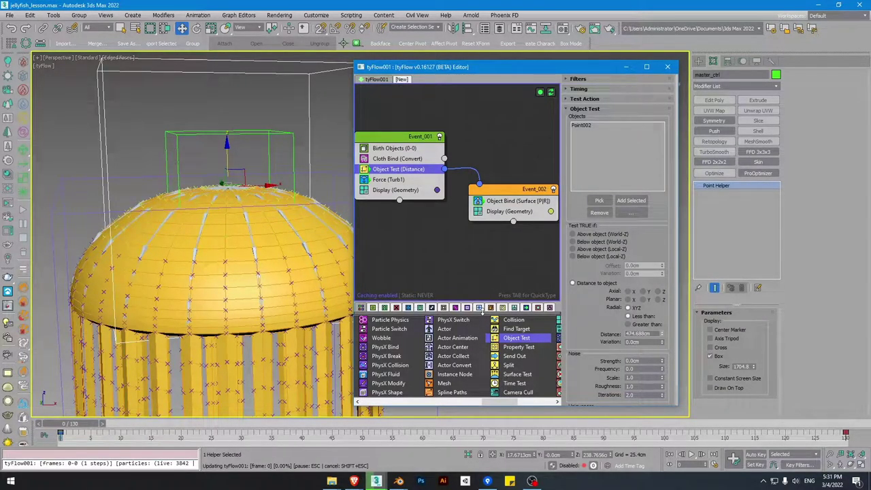
middle_click_drag(293, 343, 269, 269)
scroll(269, 268, "up", 3)
key("F3")
scroll(249, 252, "up", 4)
key("F3")
key("F4")
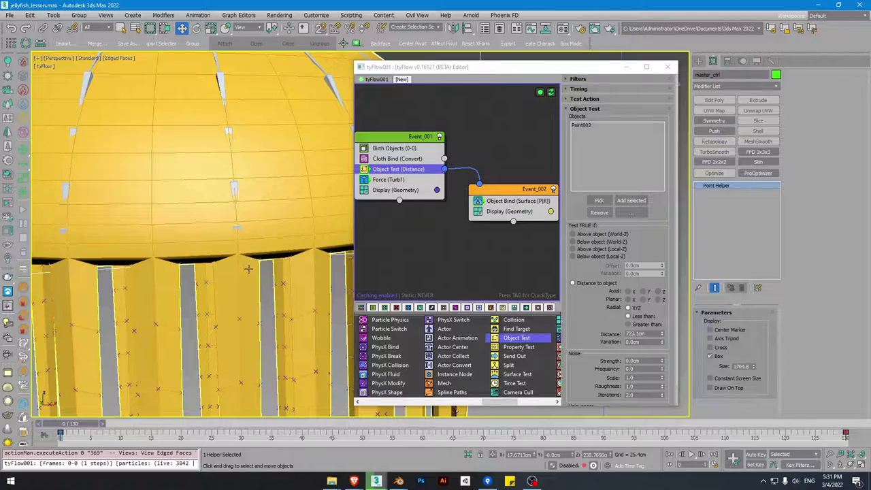
- Disable the Display operator in Event_001, check the simulation up to frame 79, and return to frame 0
scroll(248, 269, "down", 6)
left_click_drag(85, 426, 401, 411)
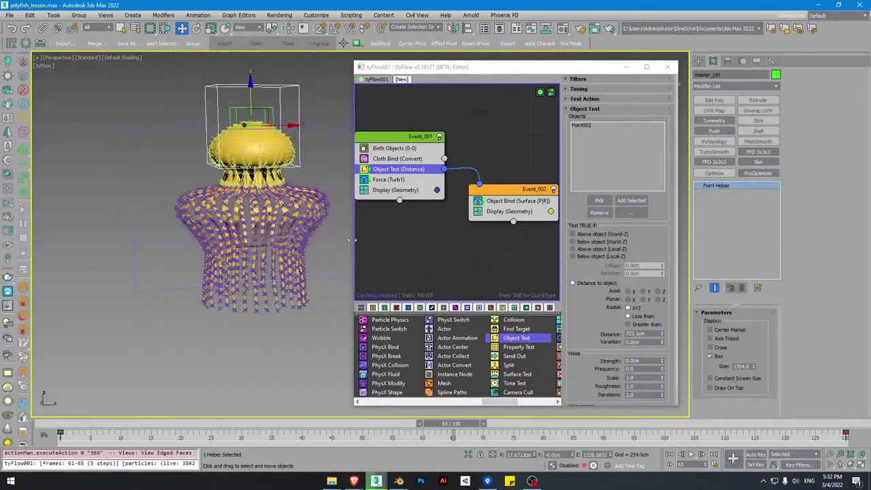
left_click(363, 191)
left_click_drag(460, 425, 550, 384)
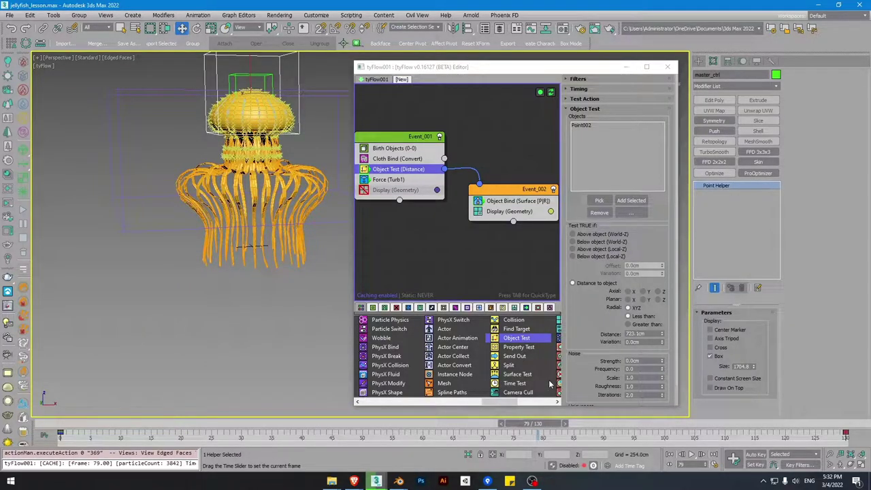
left_click_drag(550, 384, 76, 381)
scroll(251, 224, "up", 2)
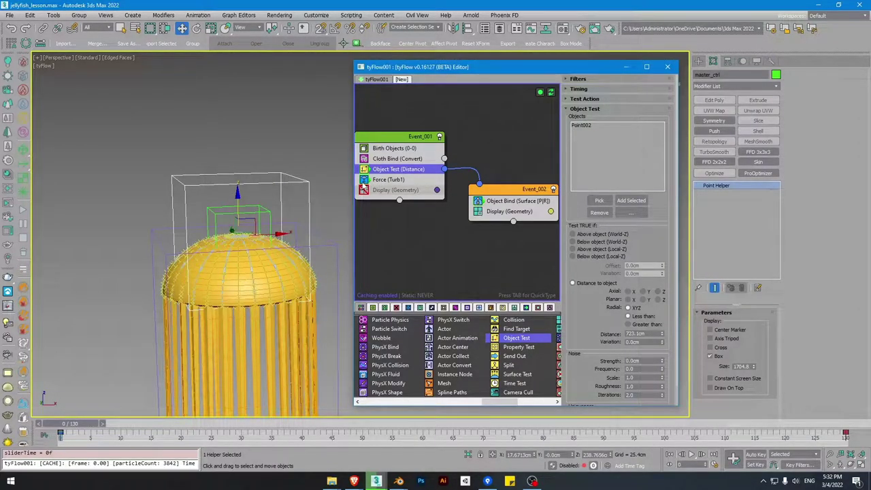
- Set the Force operator's noise layer 1 strength to 0.05 cm and its Perlin noise layer 2 strength to 0.1 cm
left_click(367, 181)
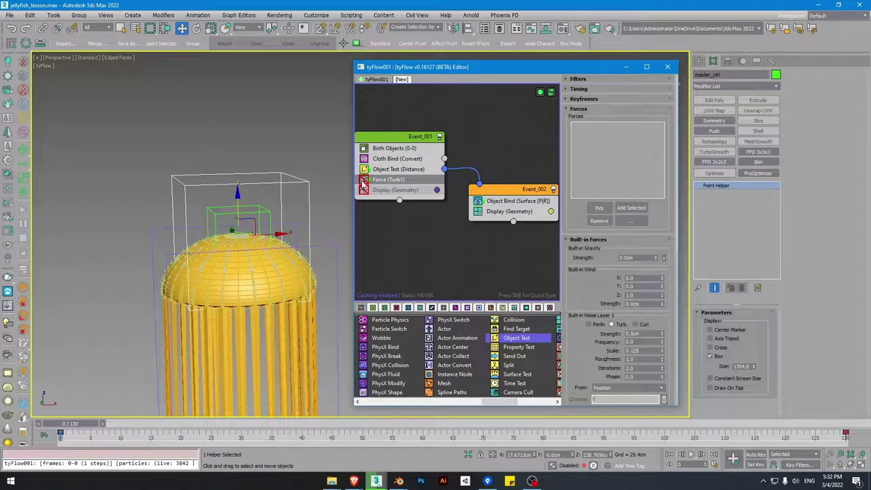
left_click(365, 180)
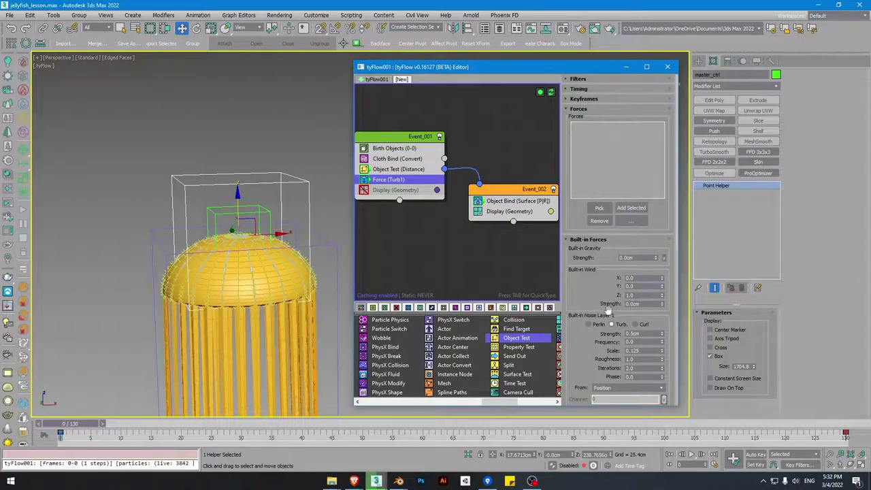
double_click(634, 334)
scroll(626, 313, "down", 5)
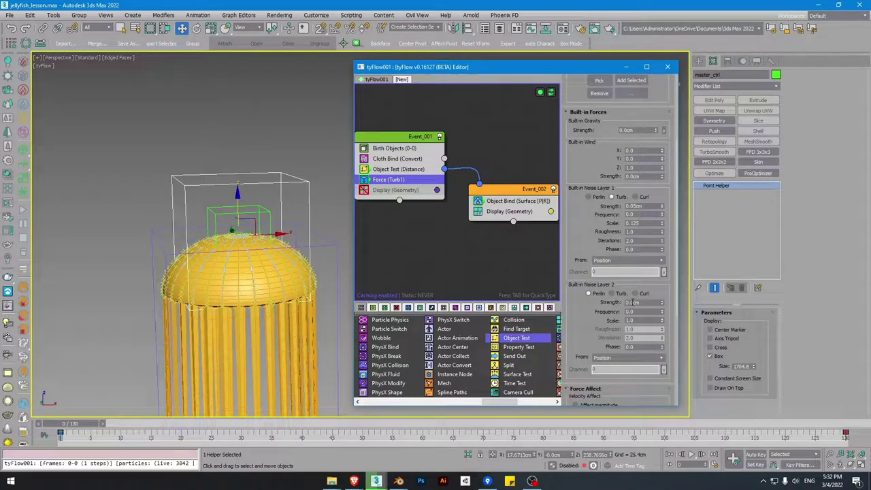
key("Return")
type("0.1")
key("Return")
scroll(584, 307, "down", 1)
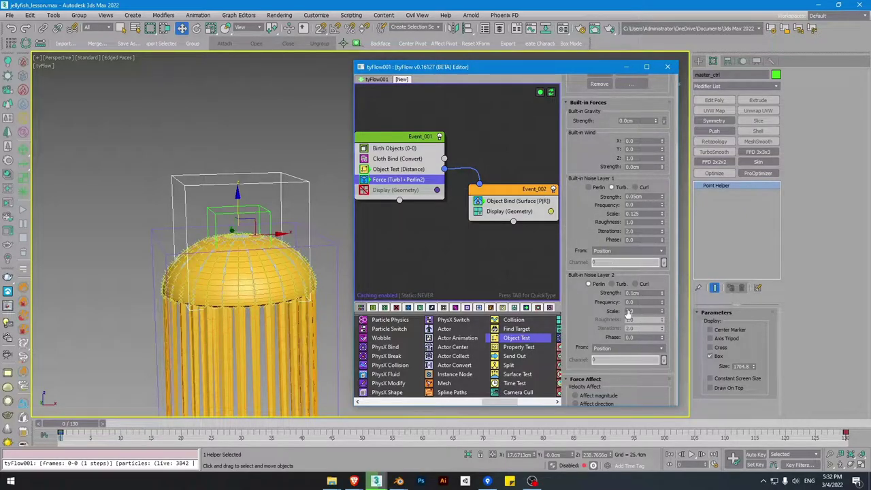
- Move Event_002 slightly lower in the flow and view the jellyfish at frame 0
middle_click_drag(269, 279, 259, 249)
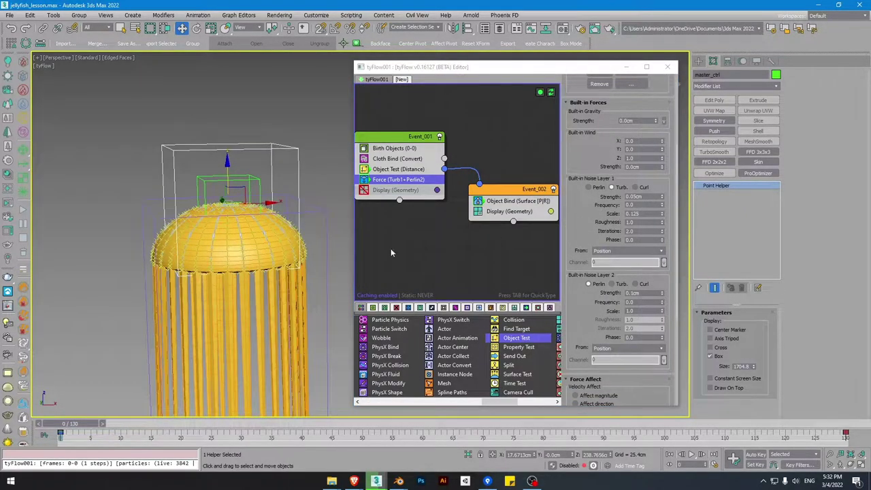
mouse_move(513, 190)
left_mouse_down()
mouse_move(499, 186)
mouse_move(510, 201)
left_mouse_up()
left_click(488, 188)
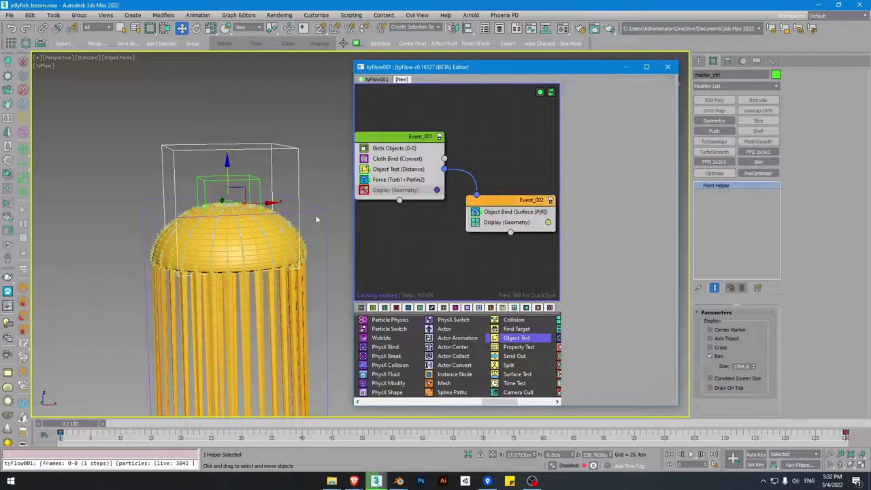
mouse_move(86, 426)
left_mouse_down()
mouse_move(202, 425)
mouse_move(81, 424)
left_mouse_up()
middle_click_drag(230, 270, 236, 256)
scroll(236, 255, "down", 2)
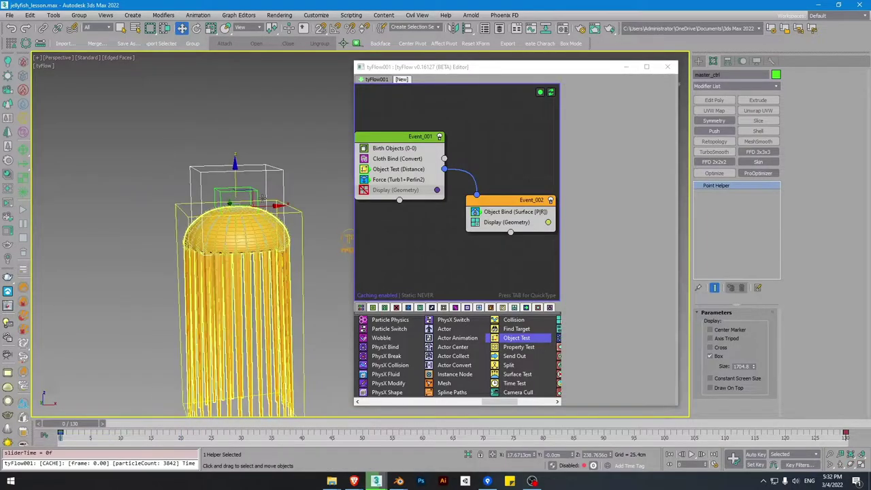
- Hide the particle systems and select the outer control helper together with its whole bone hierarchy
key("shift+p")
left_click(264, 221)
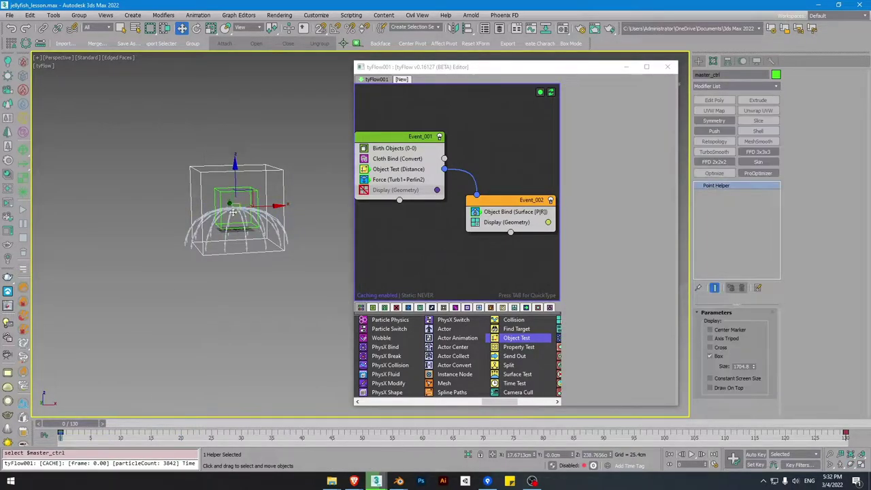
scroll(262, 204, "up", 3)
left_click(255, 168)
double_click(294, 121)
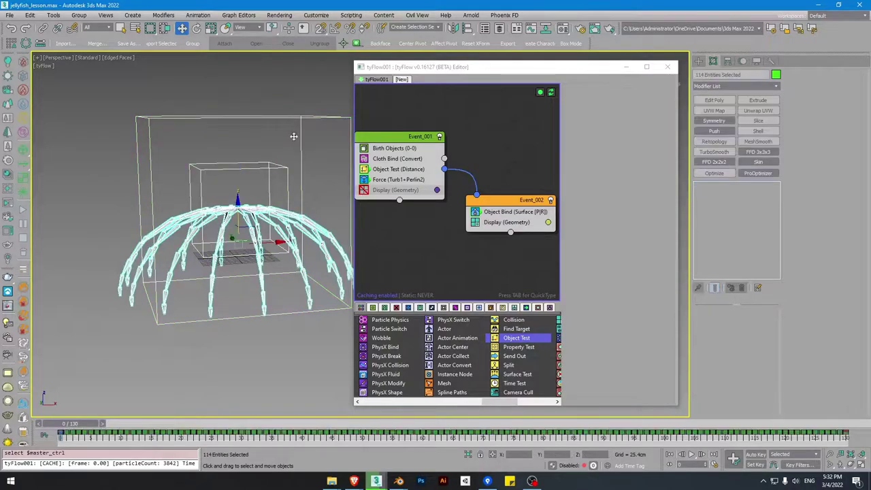
- Extend the animation range to 278 frames and move the tyFlow editor clear of the rig
right_click_drag(778, 439, 476, 435, "ctrl+alt")
left_click_drag(502, 77, 687, 96)
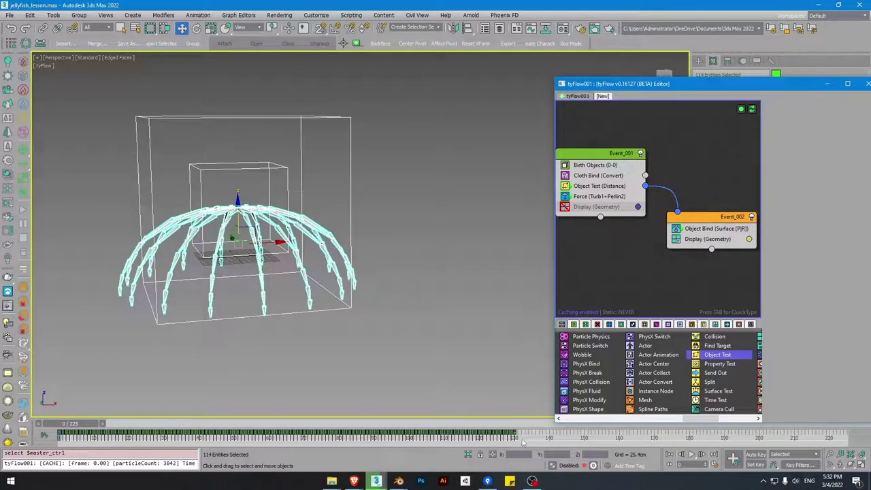
right_click_drag(522, 439, 429, 439, "ctrl+alt")
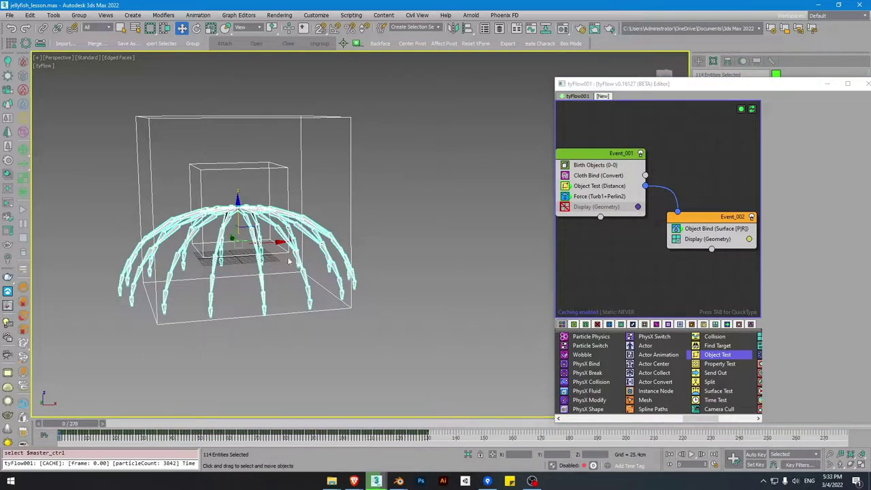
- Deselect the Point001 and master_ctrl helpers and display the bones' rotation curves in the Curve Editor
left_click_drag(373, 193, 267, 59, "alt")
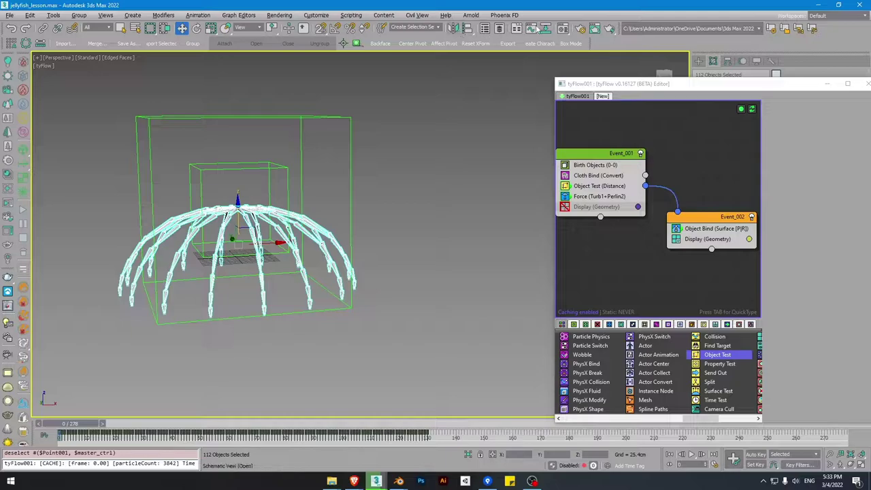
left_click(533, 28)
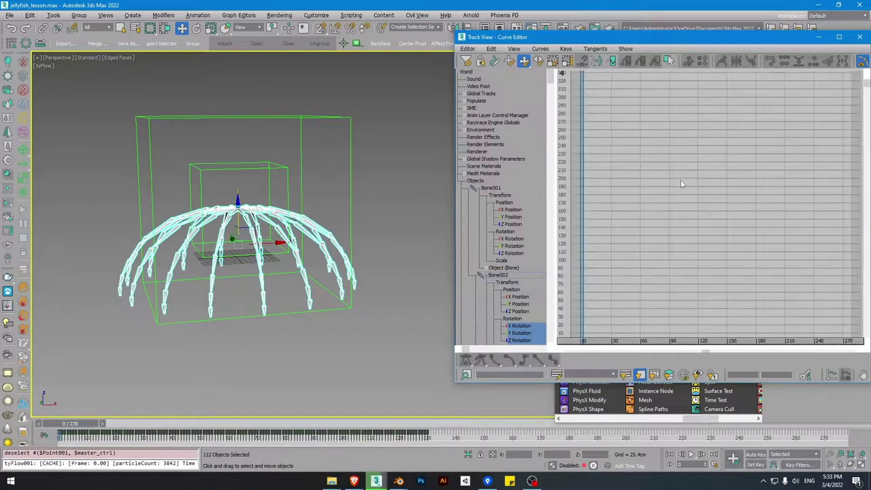
middle_click_drag(648, 266, 697, 172)
middle_click_drag(708, 277, 747, 209, "ctrl+alt")
left_click_drag(588, 315, 588, 315)
left_click_drag(798, 149, 800, 147)
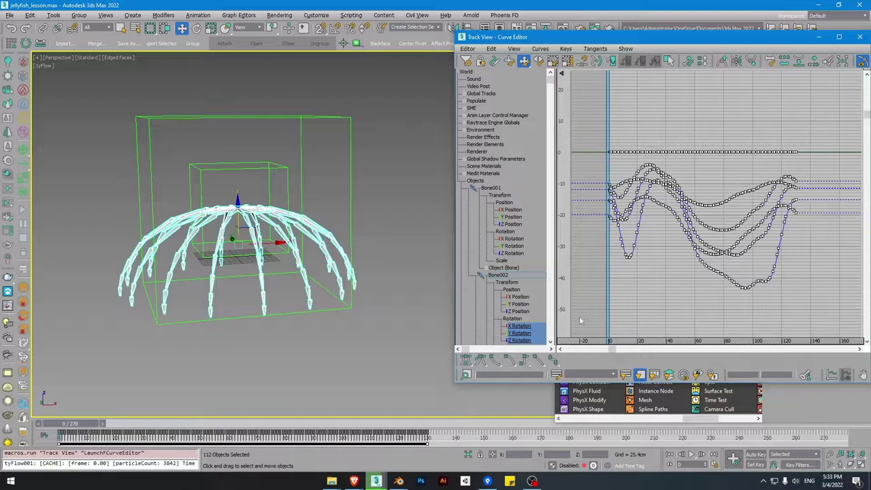
- Set the bone rotation curves' out-of-range type to Loop and scrub the animation to check the repeated motion
left_click(613, 62)
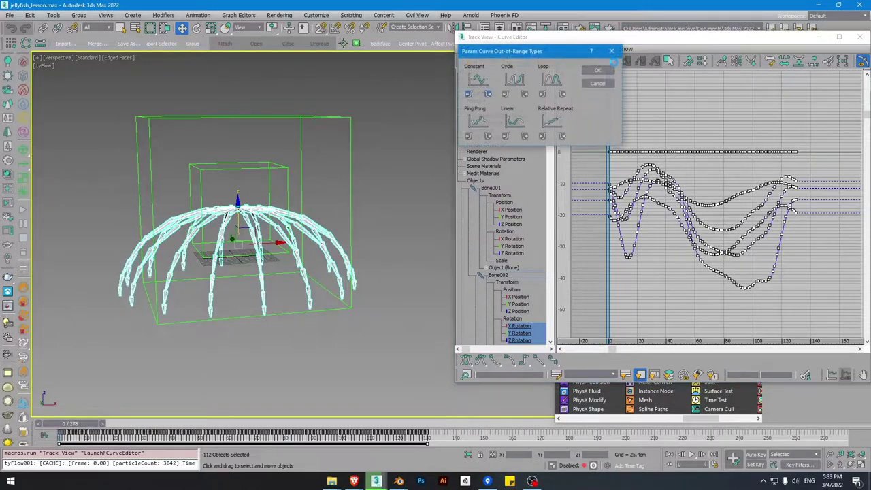
left_click(542, 94)
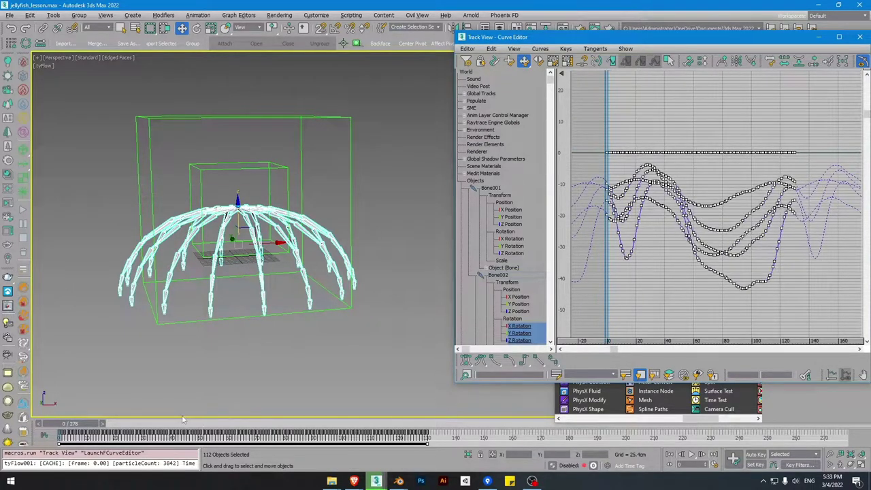
left_click_drag(86, 429, 72, 341)
key("w")
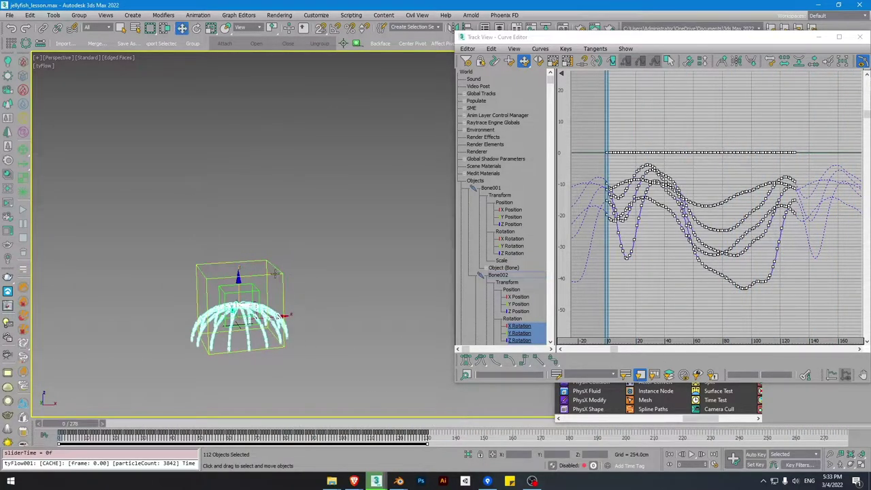
- Select master_ctrl and set its Z Position curve's out-of-range type to Relative Repeat
left_click(275, 274)
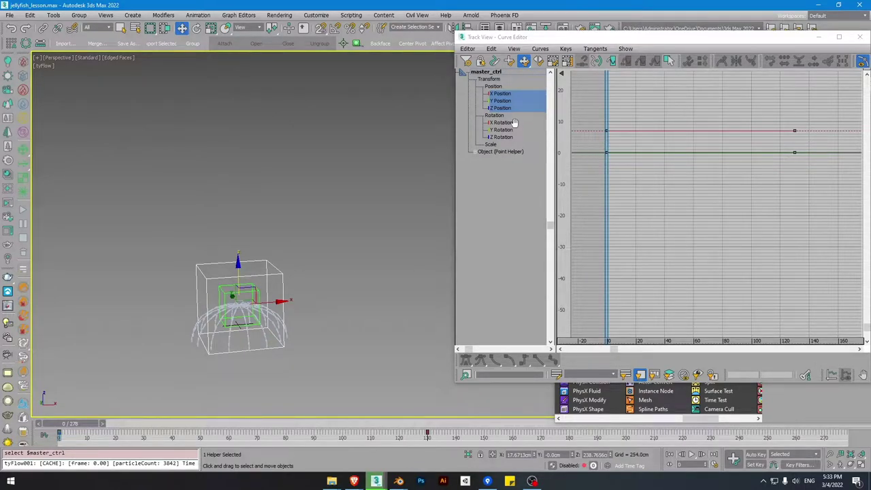
mouse_move(86, 423)
left_mouse_down()
mouse_move(393, 417)
mouse_move(74, 415)
left_mouse_up()
middle_click_drag(800, 116, 688, 266, "ctrl+alt")
middle_click_drag(688, 156, 748, 226)
left_click_drag(585, 240, 586, 238)
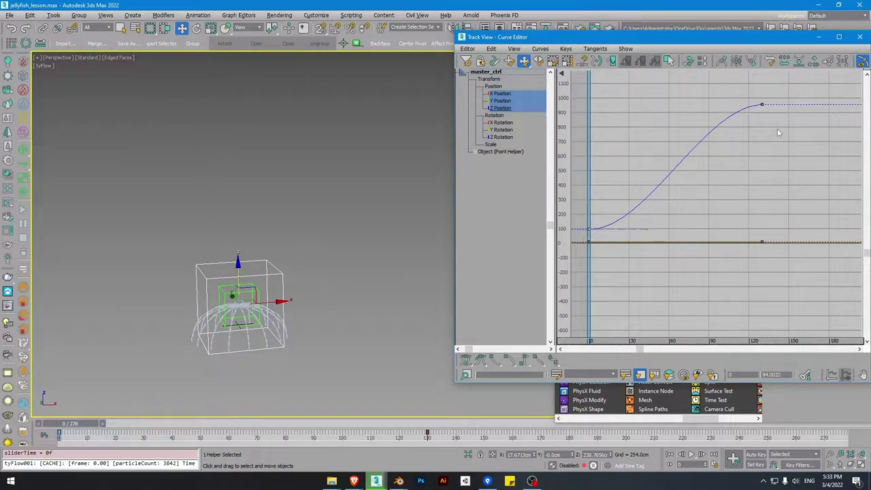
left_click(625, 61)
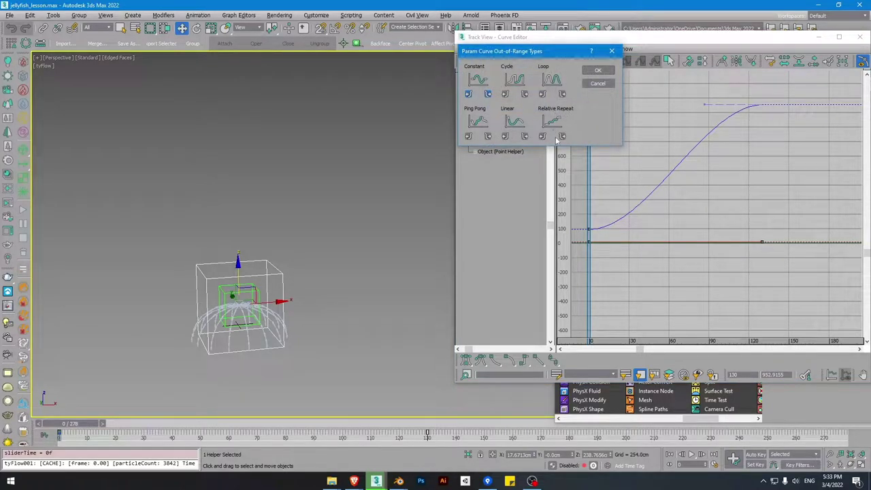
left_click(543, 139)
left_click(600, 71)
middle_click_drag(765, 134, 692, 223)
scroll(724, 167, "down", 3)
scroll(716, 237, "down", 3)
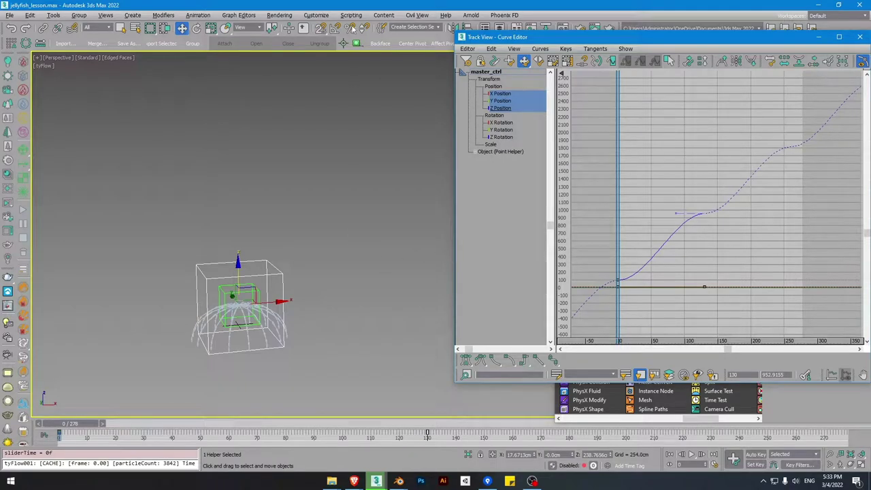
- Set the tangents of master_ctrl's Z Position keys at frames 0 and 130 to linear
scroll(708, 233, "up", 3)
middle_click_drag(738, 189, 756, 163)
middle_click_drag(703, 196, 755, 161)
left_click(543, 361)
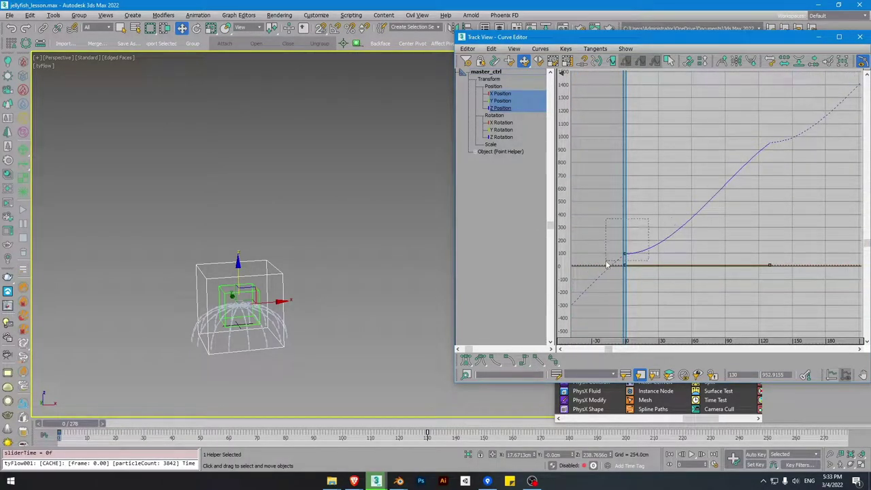
left_click(537, 360)
- With Auto Key on, lower master_ctrl at frame 30, raise it to Z about 1428 cm at frame 71, and play the animation
left_click_drag(88, 422, 170, 422)
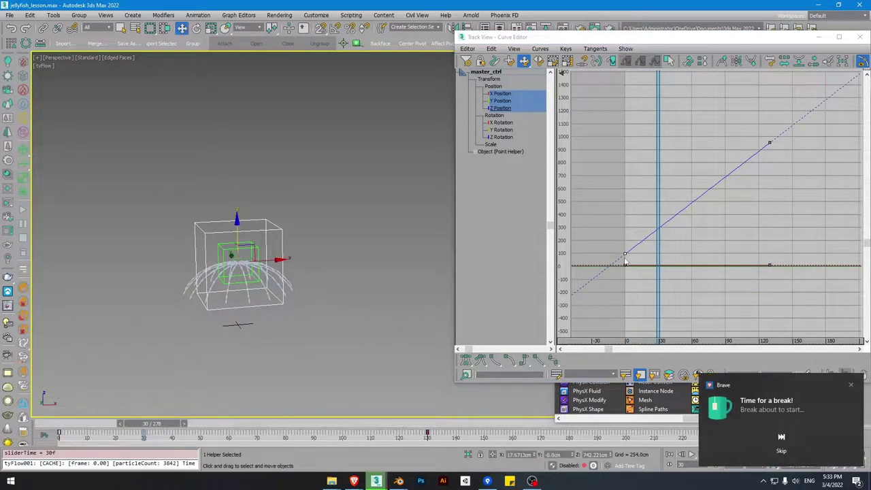
key("n")
left_click_drag(238, 228, 245, 246)
left_click_drag(172, 425, 286, 424)
key("w")
left_click_drag(236, 186, 236, 173)
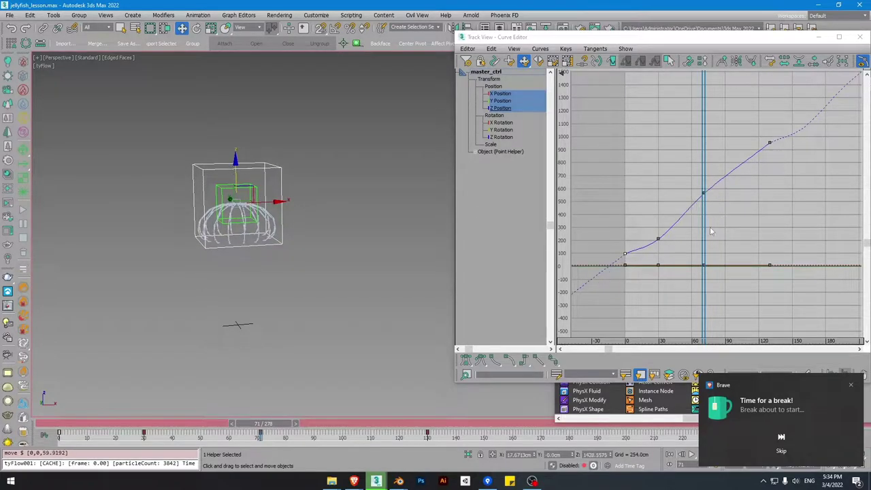
key("slash")
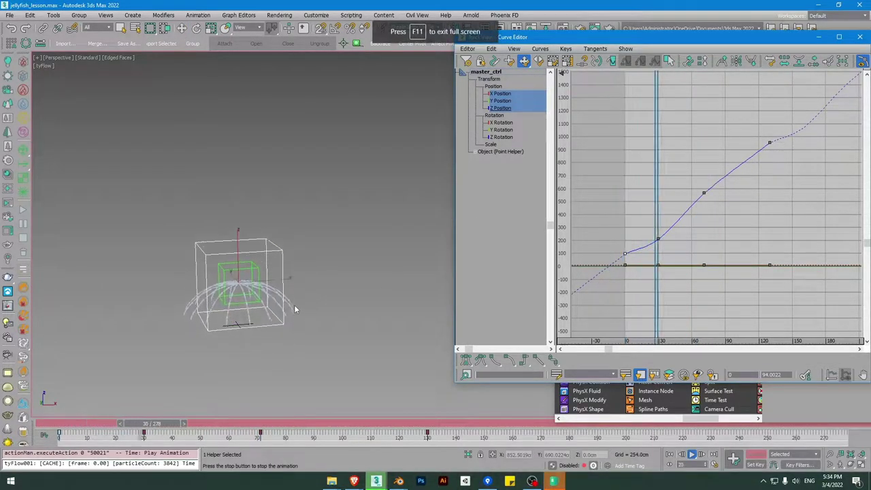
key("slash")
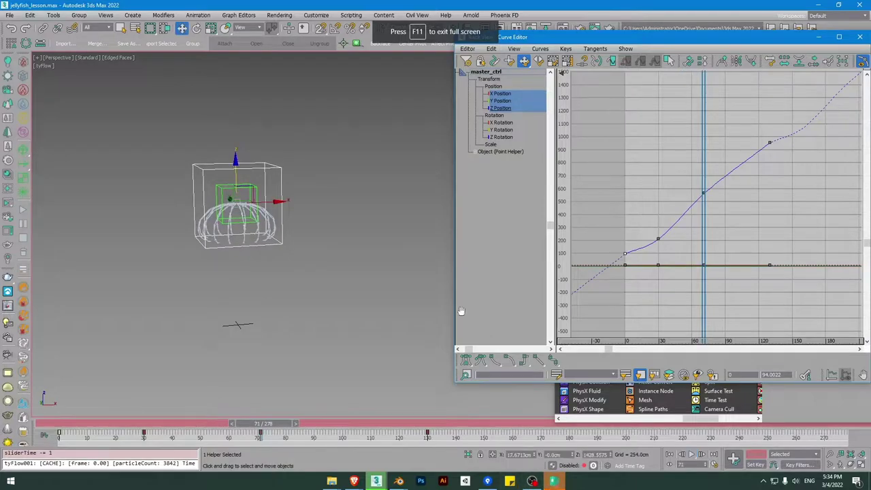
- Rewind and play the animation to check master_ctrl's rising motion
middle_click_drag(328, 180, 339, 167)
scroll(248, 202, "up", 3)
middle_click_drag(248, 202, 265, 222)
left_click_drag(237, 423, 102, 407)
key("slash")
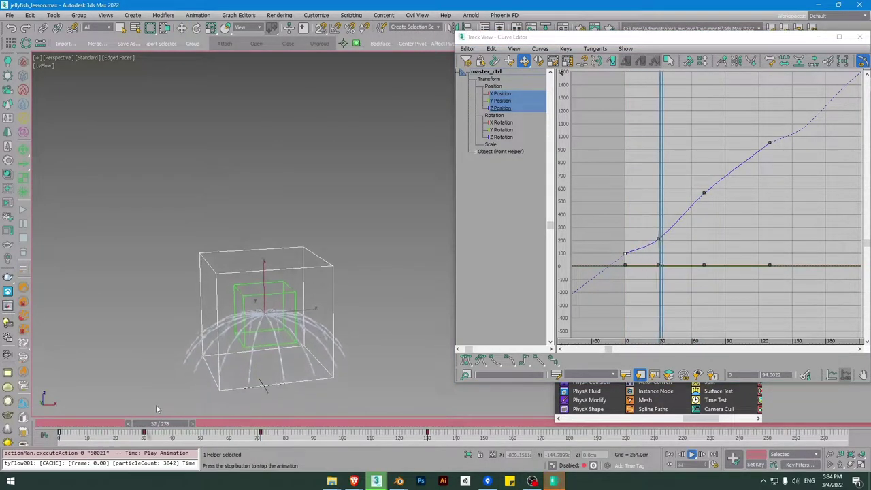
key("slash")
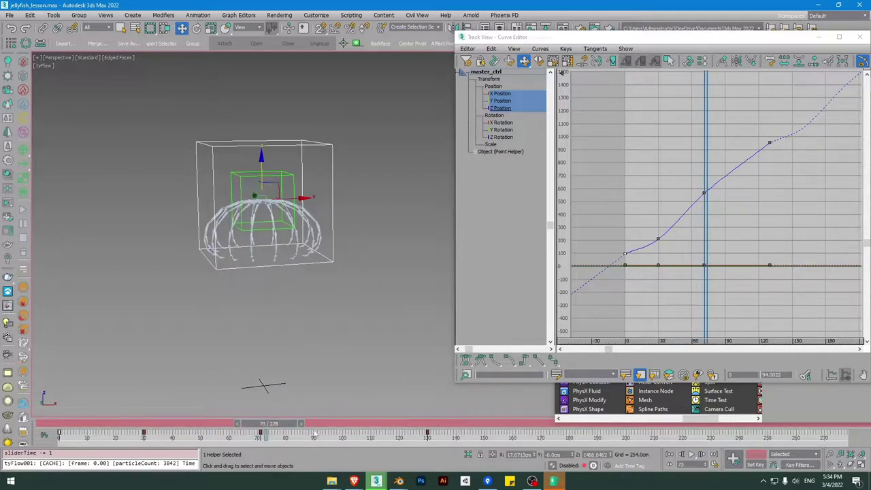
- Shift master_ctrl's keys at frames 30 and 71 to about frames 51 and 92, and lower it to Z about 1742 cm at frame 130
key("comma")
left_click_drag(180, 444, 239, 444)
left_click_drag(268, 424, 437, 421)
key("w")
middle_click_drag(288, 104, 296, 135)
scroll(296, 135, "down", 2)
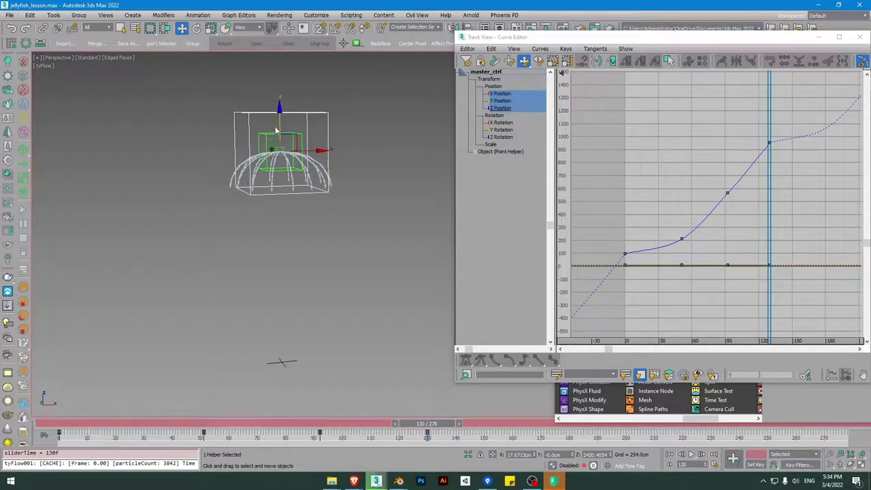
left_click_drag(279, 126, 289, 185)
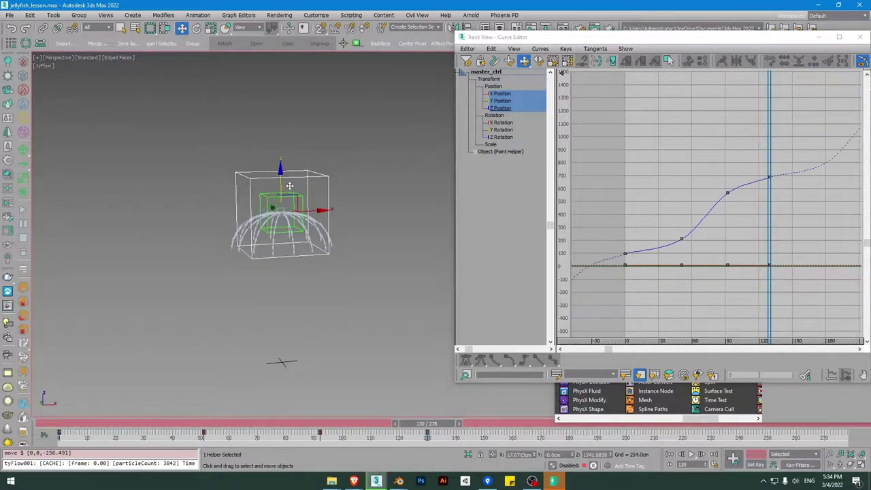
- Return to frame 0, turn off Auto Key, and minimize the Curve Editor
left_click_drag(438, 429, 75, 429)
middle_click_drag(314, 318, 334, 275)
key("n")
key("o")
scroll(334, 275, "up", 3)
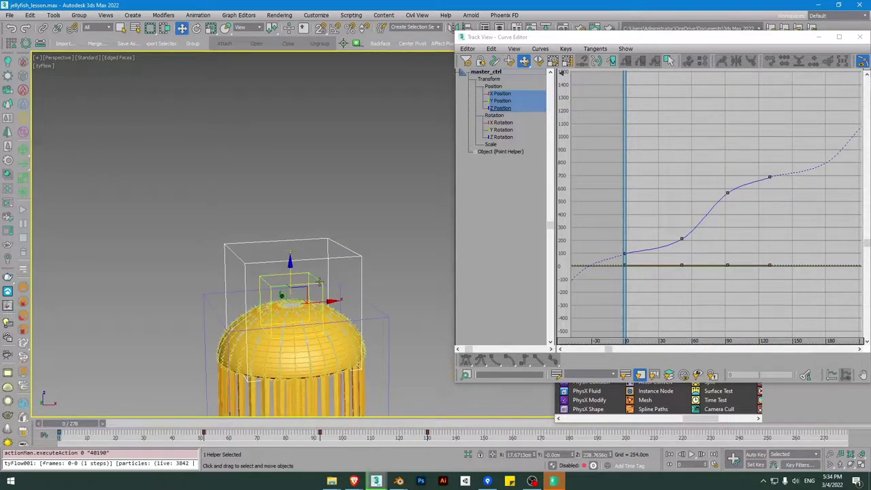
middle_click_drag(322, 364, 334, 295)
scroll(334, 295, "down", 3)
left_click(820, 37)
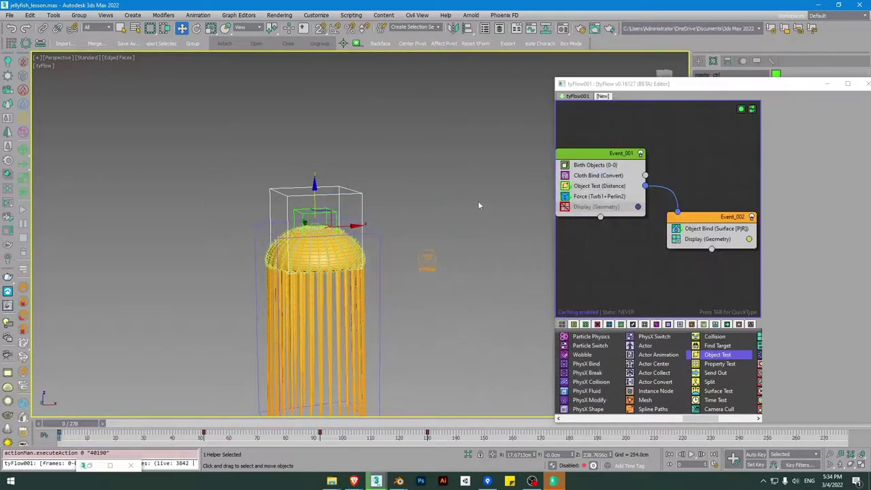
- Add a PhysX Shape operator below Object Test in Event_001 and set its hull type to Mesh
middle_click_drag(626, 259, 634, 251)
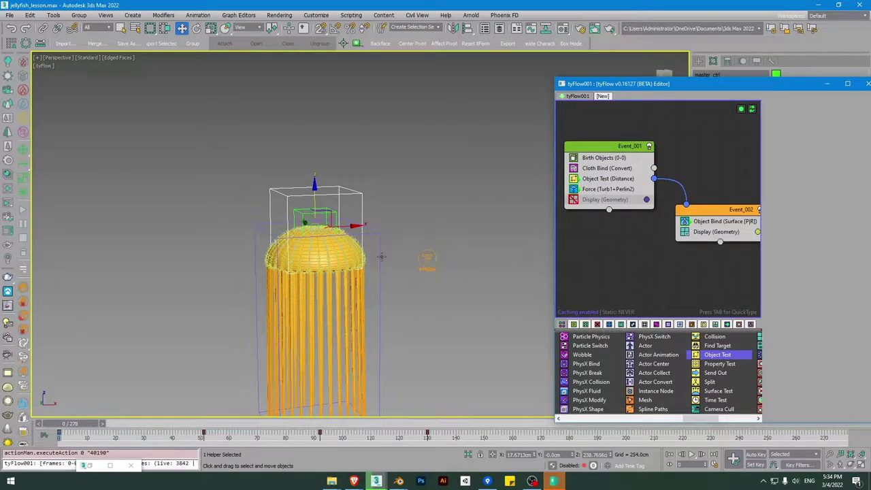
scroll(326, 260, "up", 5)
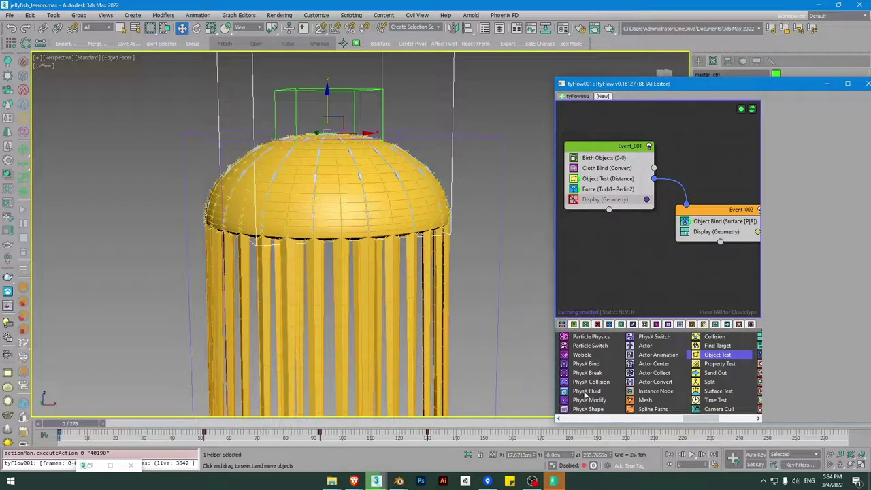
left_click_drag(588, 409, 612, 209)
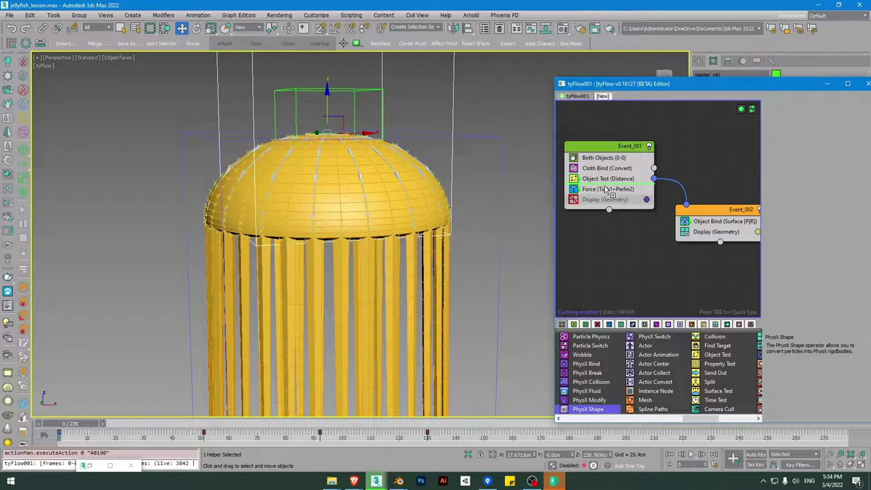
left_click_drag(608, 190, 608, 189)
left_click(814, 134)
left_click(788, 161)
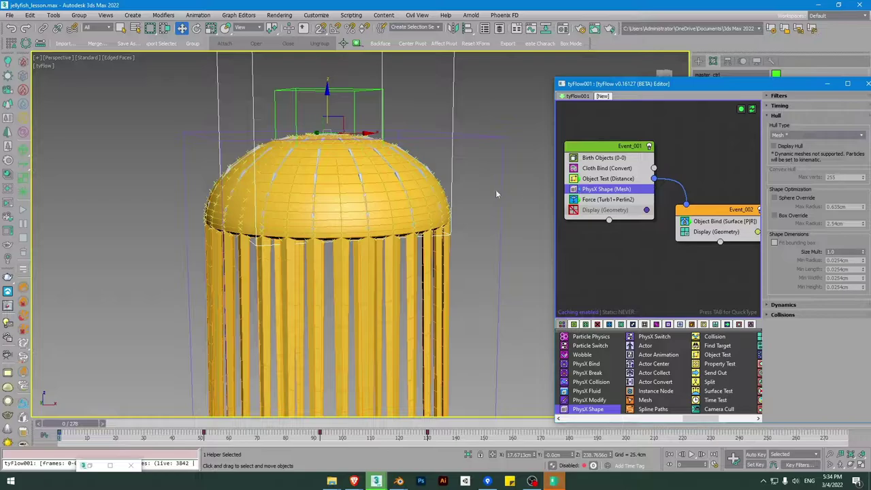
- Add a PhysX Collision operator below PhysX Shape in Event_001 and set its hull type to Mesh
scroll(291, 279, "up", 3)
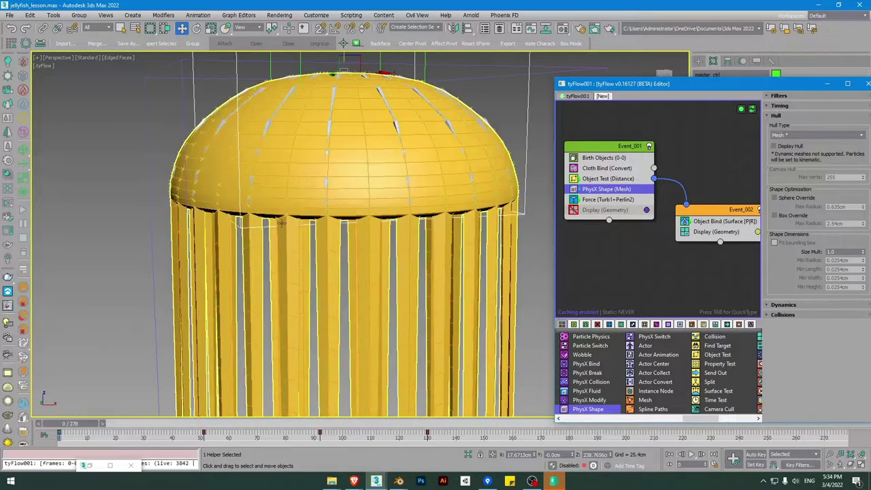
scroll(259, 231, "up", 4)
scroll(224, 210, "down", 6)
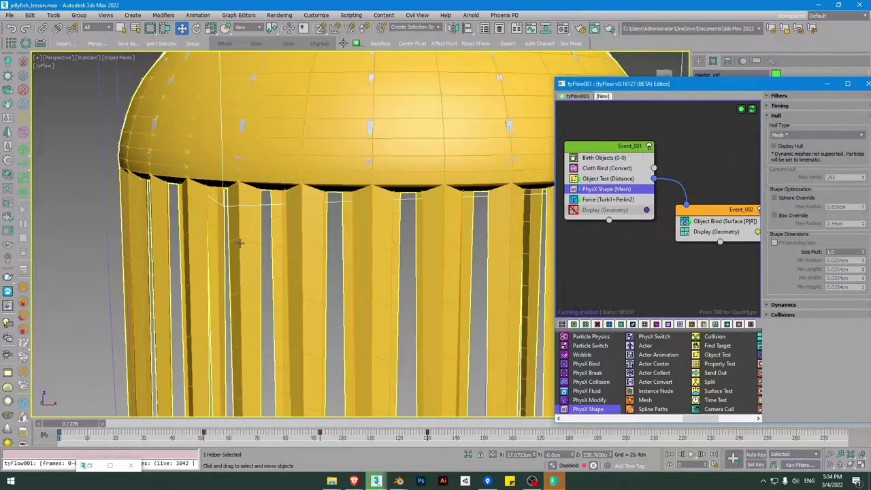
middle_click_drag(212, 157, 232, 198, "alt")
scroll(295, 232, "down", 2)
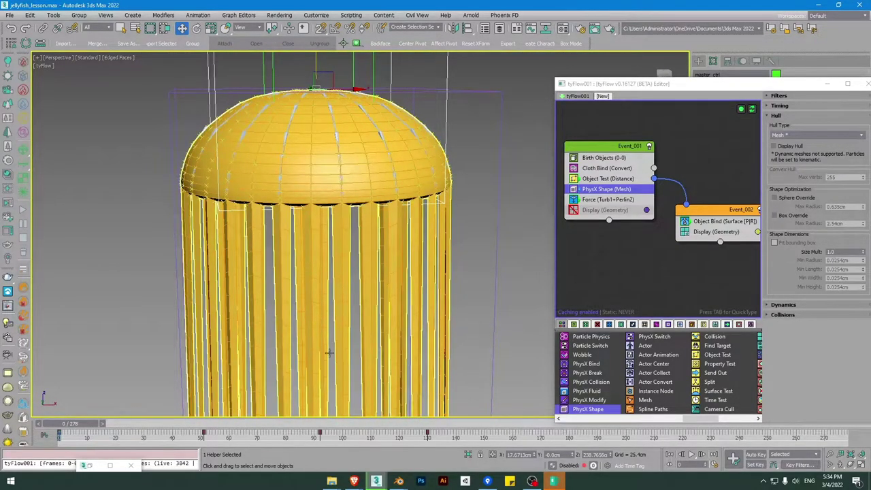
left_click(605, 381)
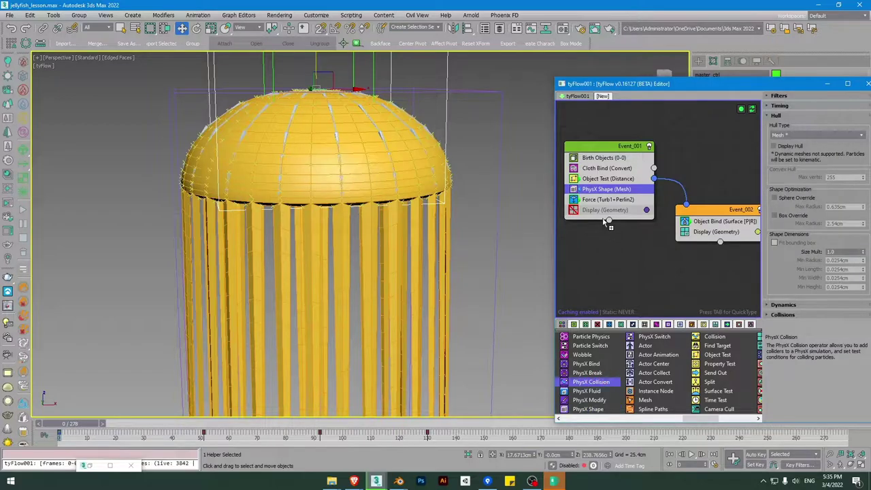
double_click(594, 383)
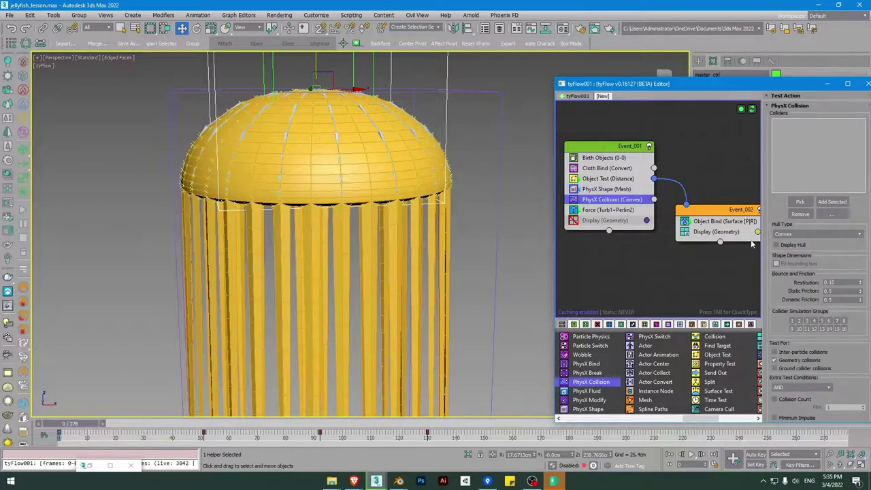
left_click(808, 234)
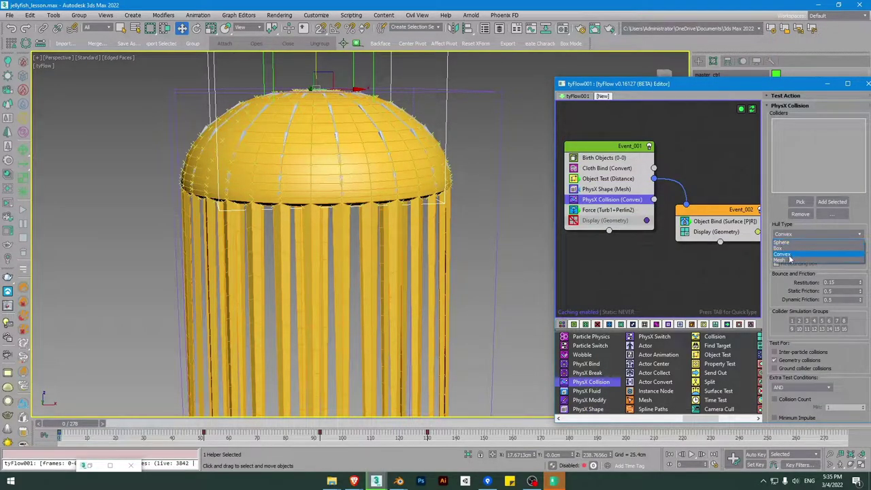
left_click(783, 253)
- Scrub to frame 58 and back to frame 0, inspecting how the tentacles behave below the bell
scroll(405, 295, "down", 5)
left_click_drag(68, 424, 235, 405)
key("w")
scroll(366, 214, "up", 5)
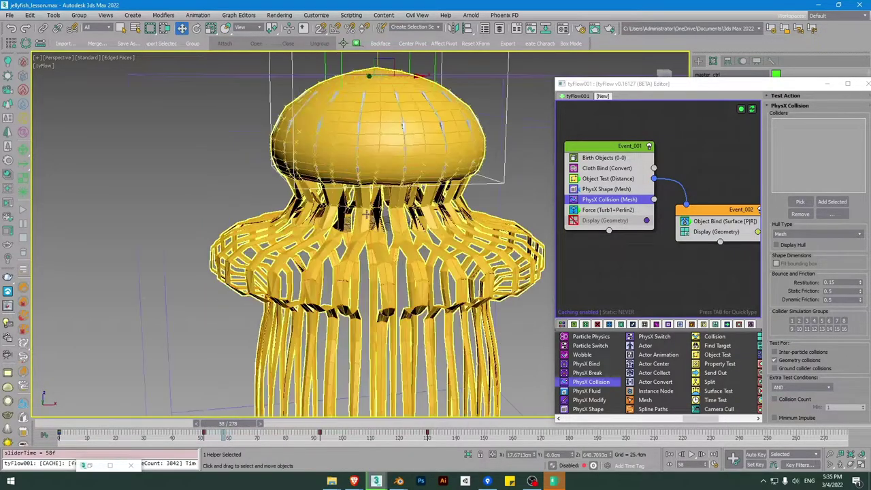
scroll(367, 214, "up", 4)
middle_click_drag(367, 216, 385, 232, "alt")
scroll(355, 239, "down", 3)
scroll(385, 232, "down", 3)
left_click_drag(257, 423, 29, 441)
- Examine where the tentacles meet the bell rim at frames 0 and 12, in both shaded and wireframe display
key("w")
scroll(408, 245, "up", 5)
scroll(458, 244, "down", 3)
scroll(475, 244, "up", 3)
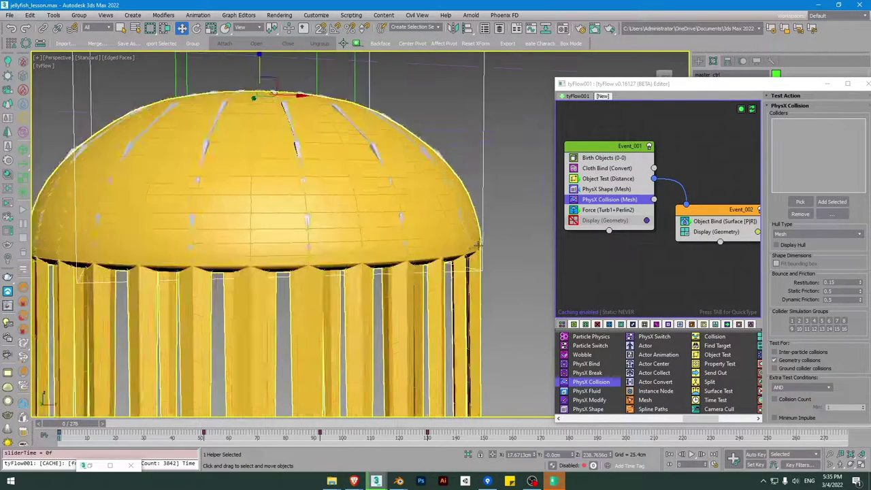
key("F3")
key("F3")
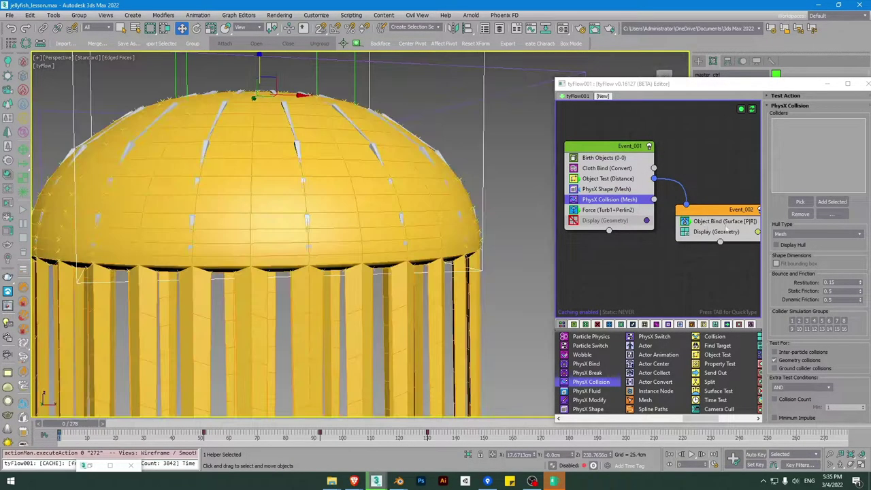
scroll(537, 265, "down", 3)
left_click_drag(78, 425, 113, 425)
middle_click_drag(394, 195, 401, 138)
scroll(467, 207, "up", 4)
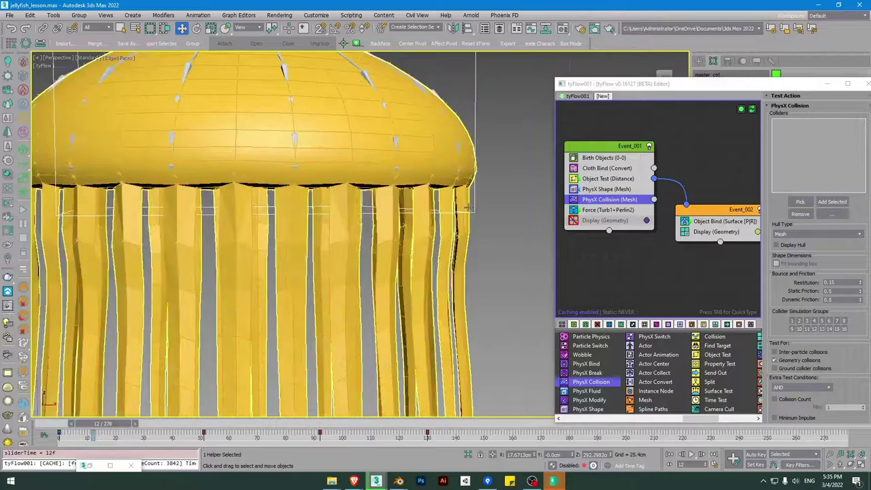
scroll(468, 208, "up", 3)
key("F3")
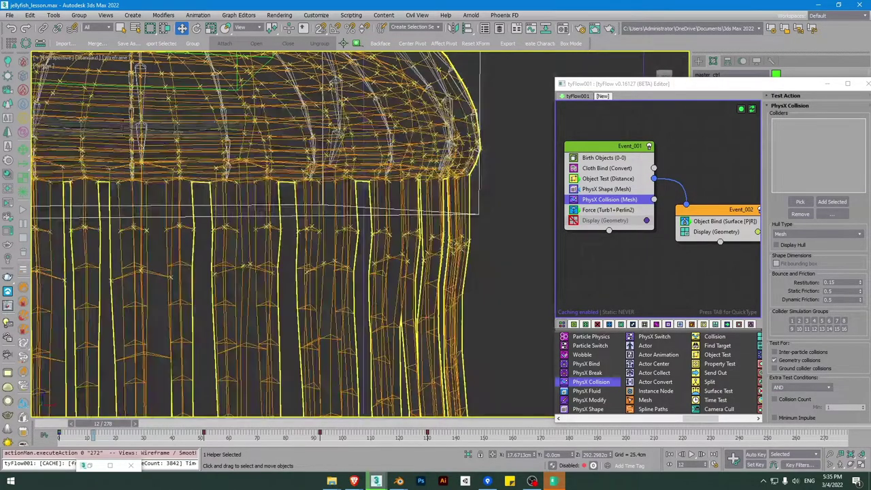
scroll(435, 231, "down", 6)
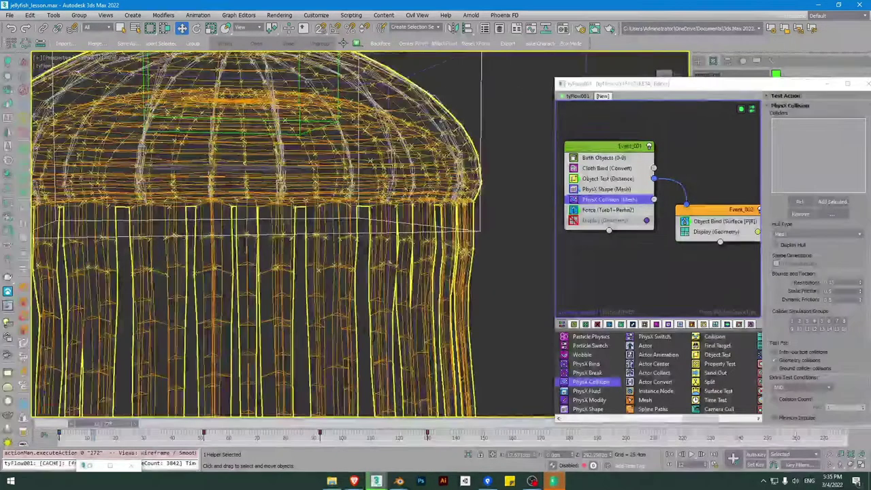
key("F3")
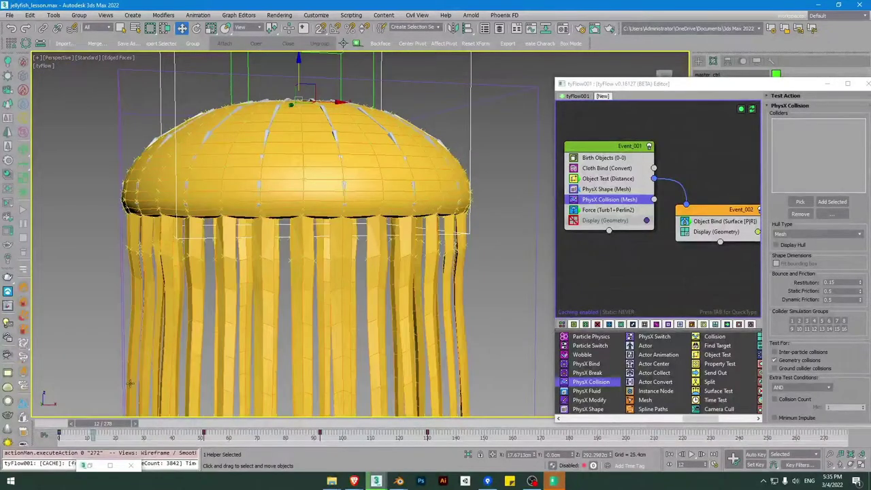
left_click_drag(105, 427, 75, 427)
- Set the timing of Event_001's Object Test operator to On Event Entry
left_click(615, 182)
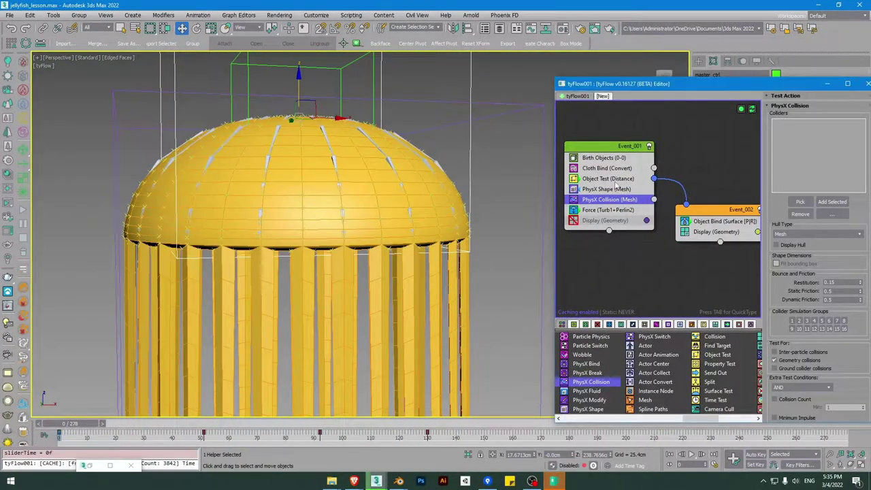
left_click(617, 177)
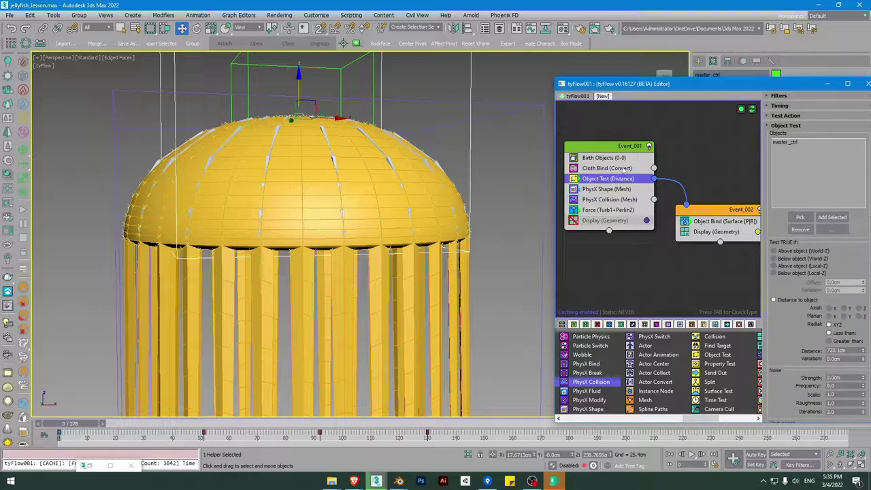
left_click(784, 106)
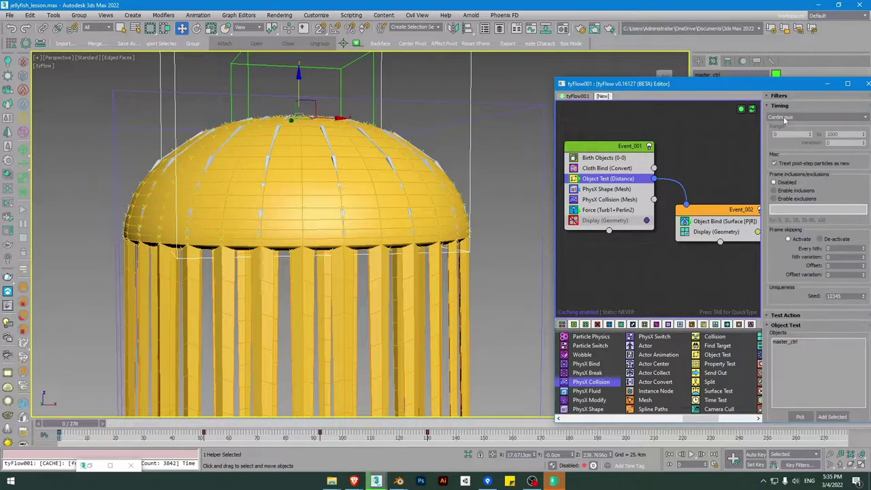
left_click(787, 119)
left_click(790, 130)
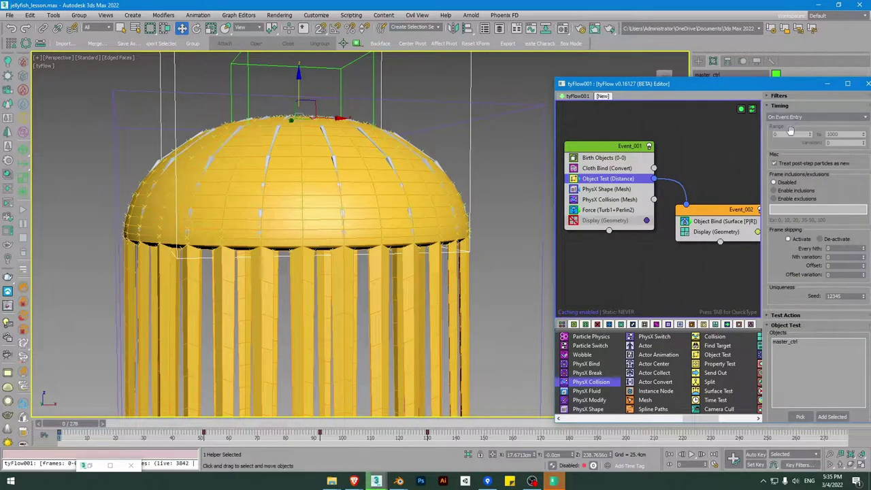
- Inspect the bell and tentacles at frame 0 in wireframe and in default shading without edged faces
key("F3")
left_click_drag(92, 421, 226, 423)
right_click(226, 416)
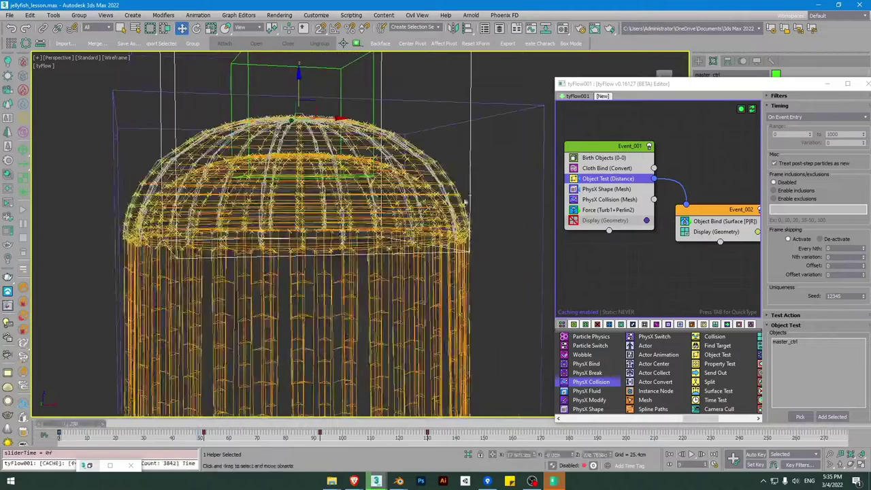
key("F3")
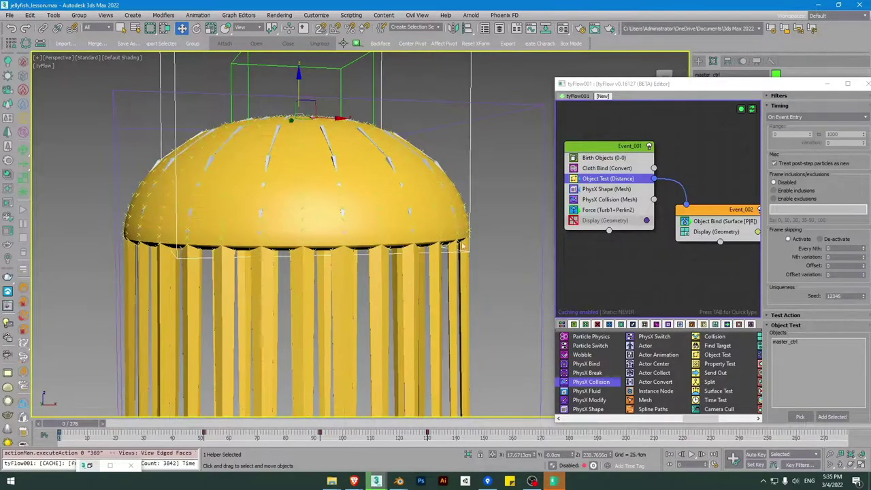
key("F3")
scroll(356, 279, "down", 4)
scroll(355, 279, "down", 2)
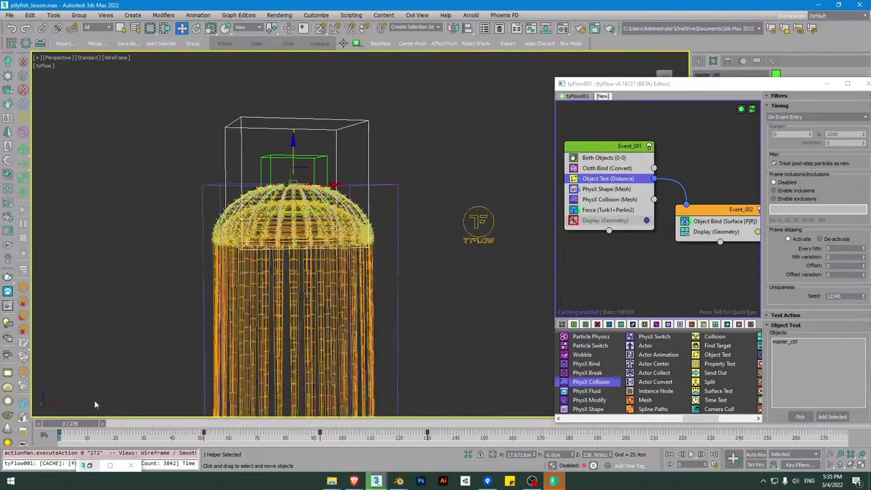
key("F3")
- Select the tyFlow object and set its simulation time step to 1/2 Frame in the main settings
left_click_drag(740, 83, 547, 44)
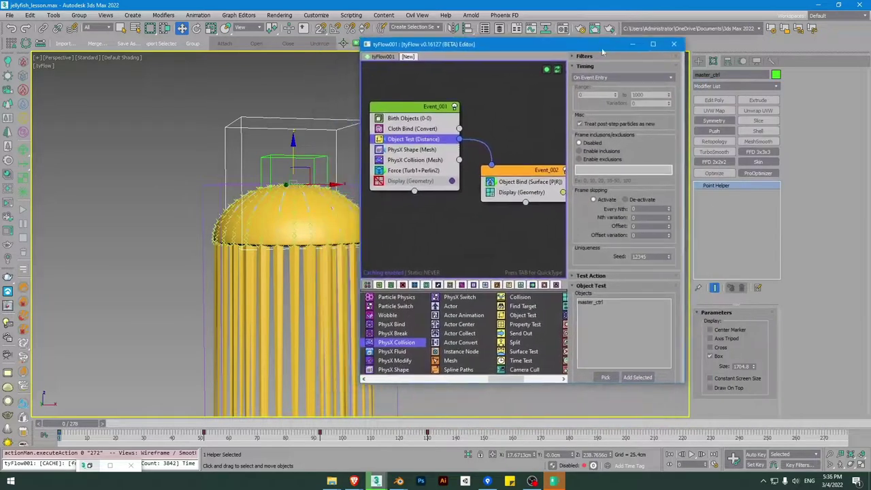
left_click(743, 61)
left_click(742, 61)
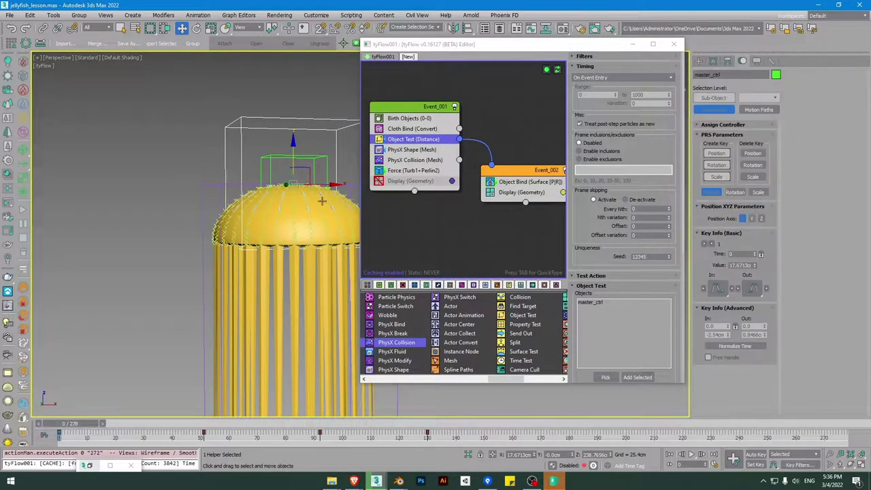
key("z")
left_click(634, 45)
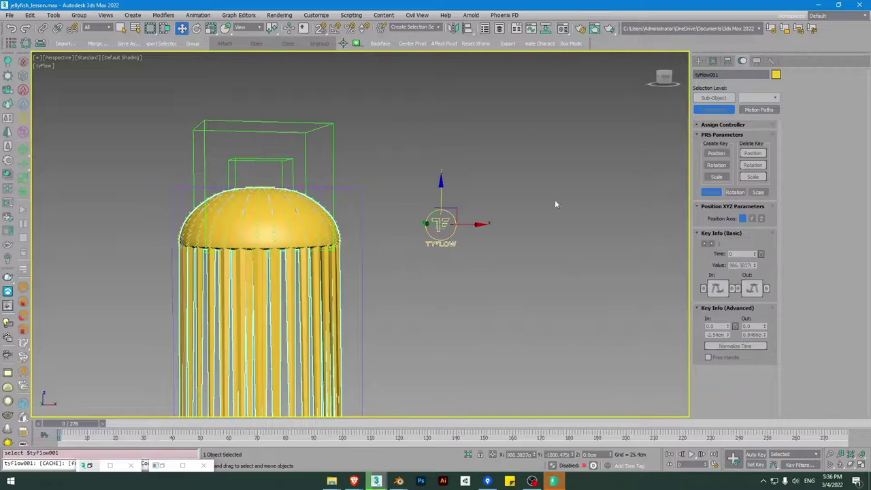
left_click(714, 61)
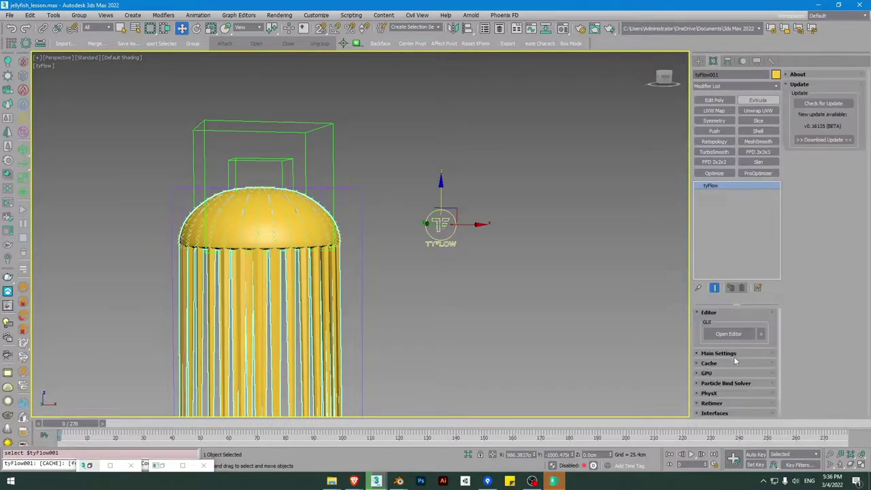
left_click(723, 362)
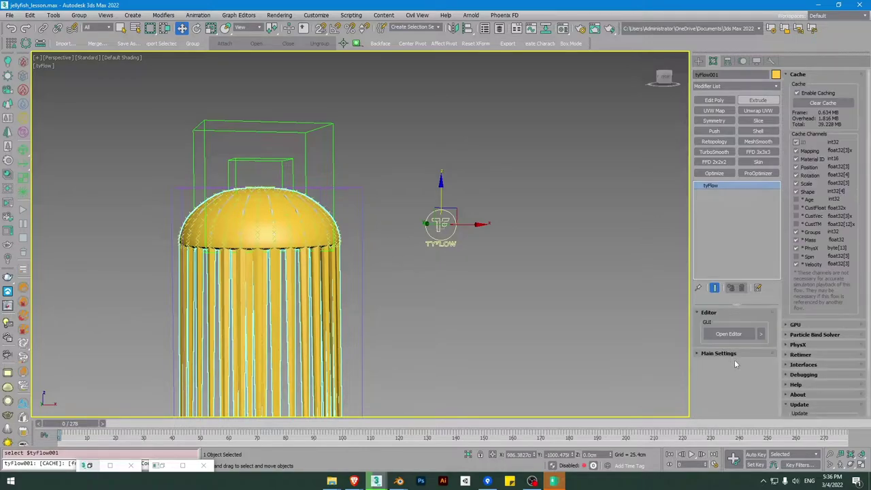
left_click(719, 355)
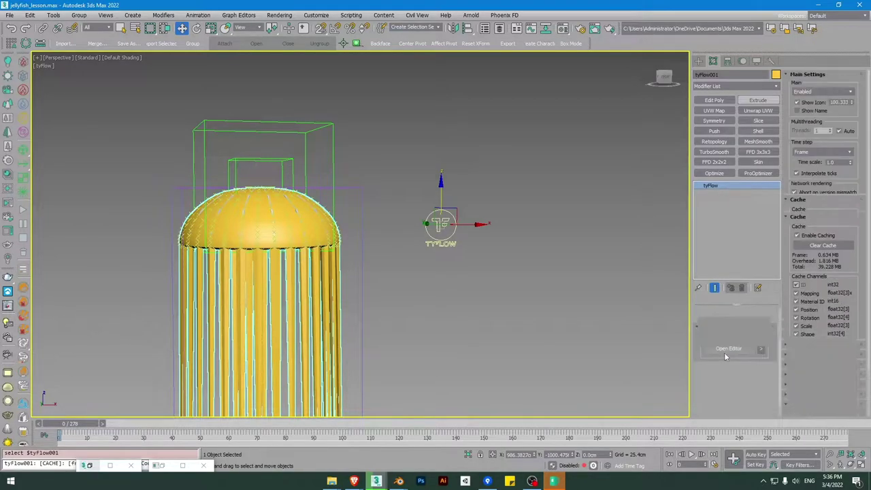
left_click(808, 155)
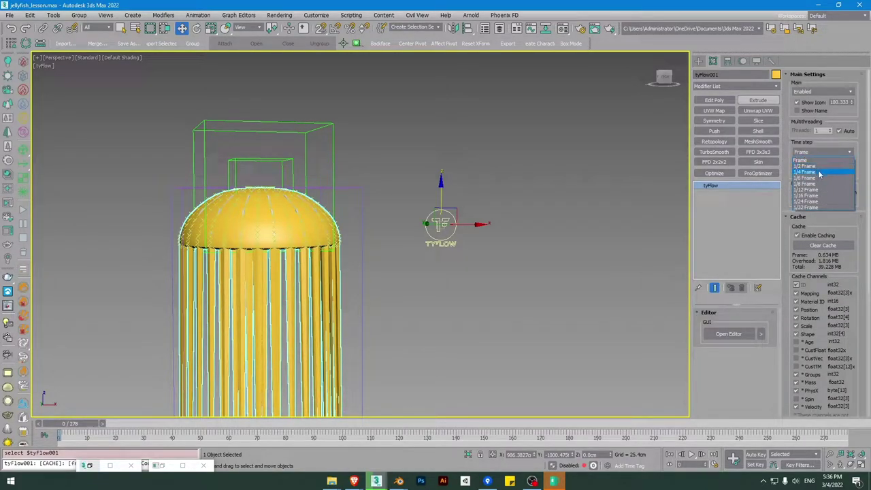
left_click(817, 167)
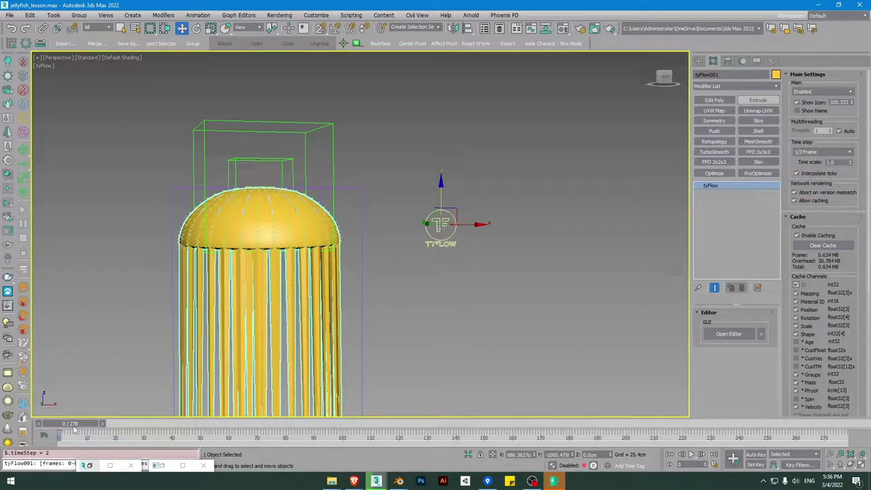
middle_click_drag(94, 397, 114, 385)
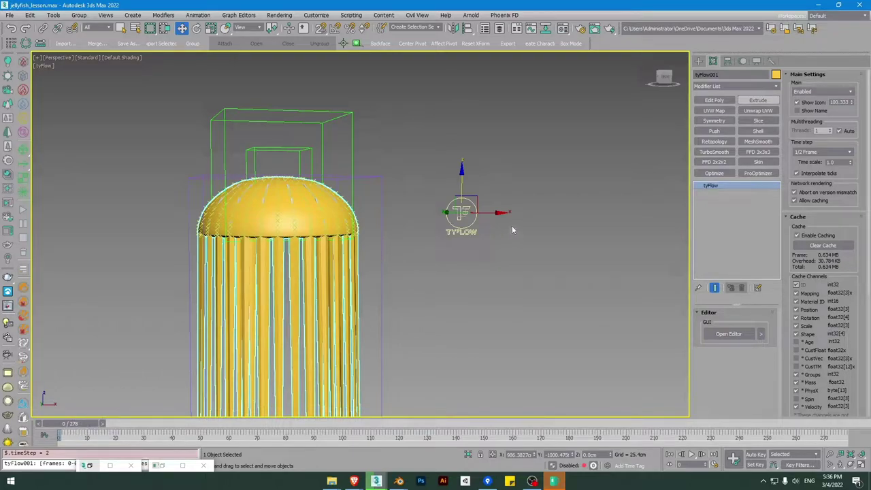
scroll(463, 228, "down", 3)
left_click(816, 153)
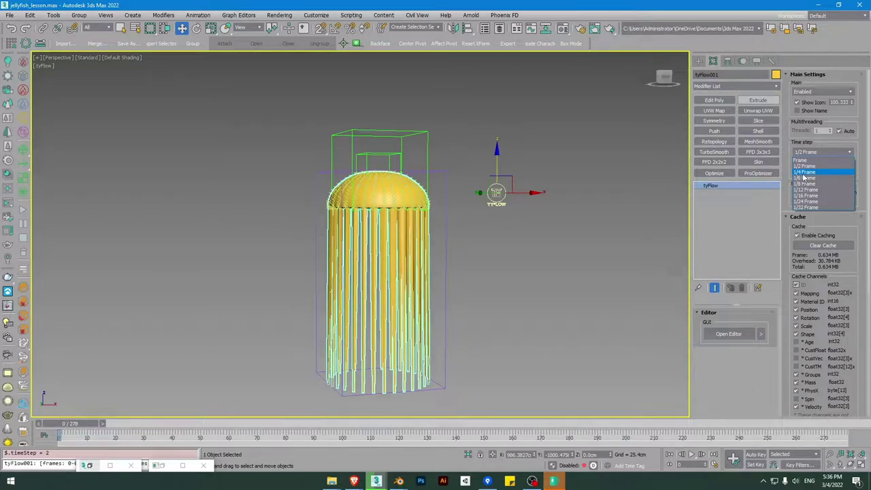
left_click(831, 221)
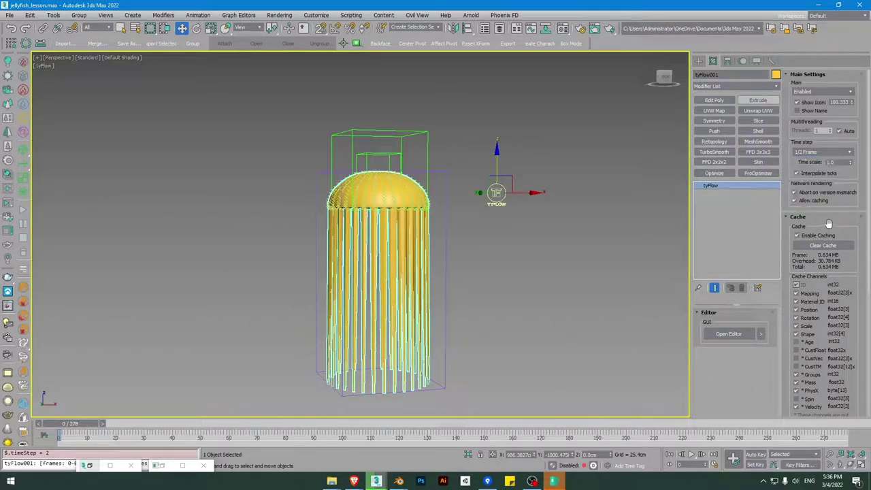
- Set the flow's PhysX simulation substeps to 8
scroll(823, 340, "down", 5)
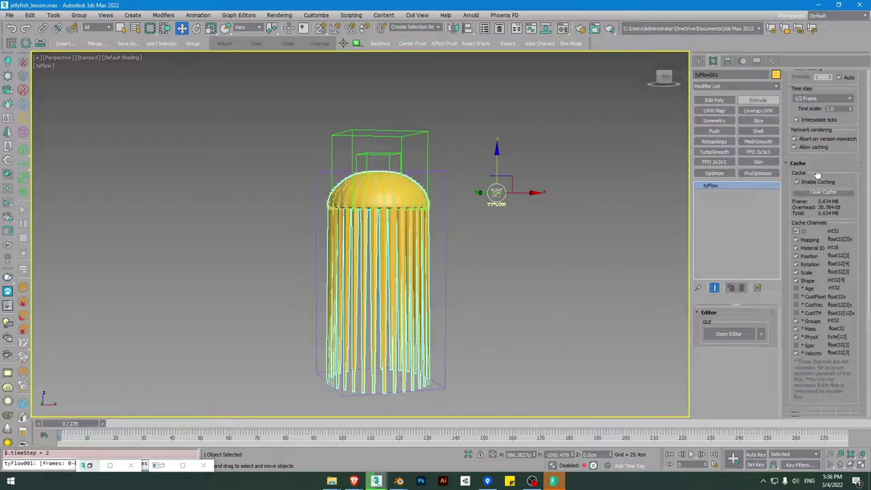
left_click(818, 351)
scroll(818, 344, "down", 5)
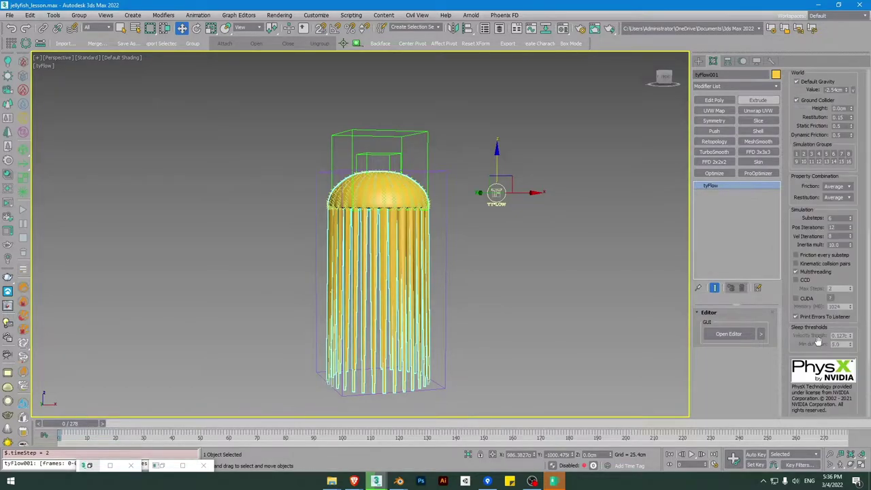
scroll(803, 233, "down", 1)
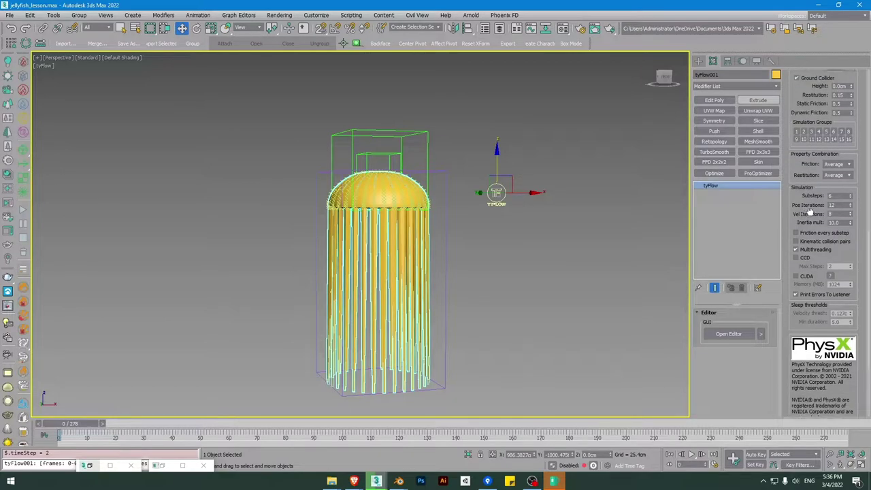
left_click(850, 192)
left_click(850, 192)
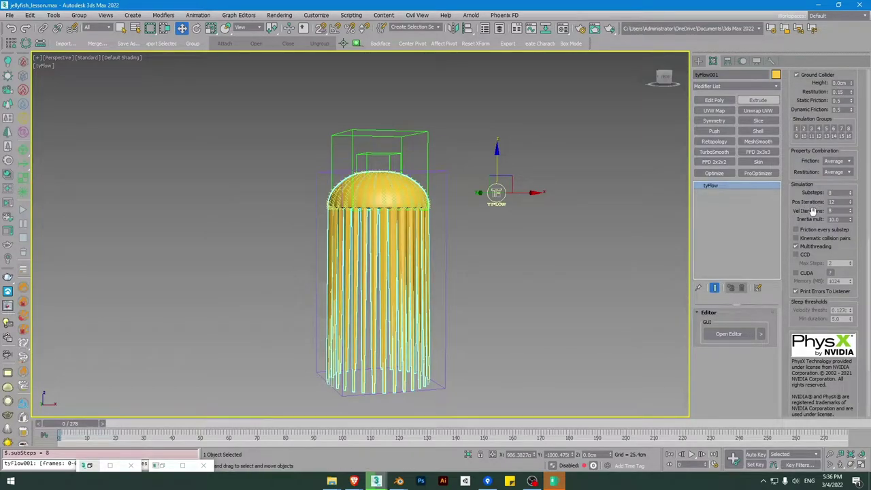
scroll(816, 208, "down", 3)
left_click_drag(810, 118, 807, 375)
scroll(807, 373, "down", 9)
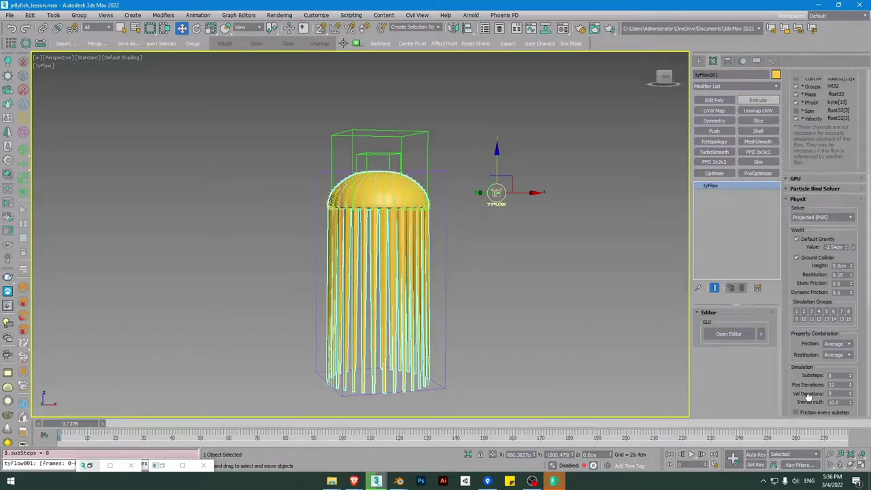
- Clear the selection, scrub to frame 53 and examine how the tentacles deform below the bell
left_click(556, 228)
middle_click_drag(396, 209, 415, 241, "alt")
left_click_drag(87, 423, 215, 423)
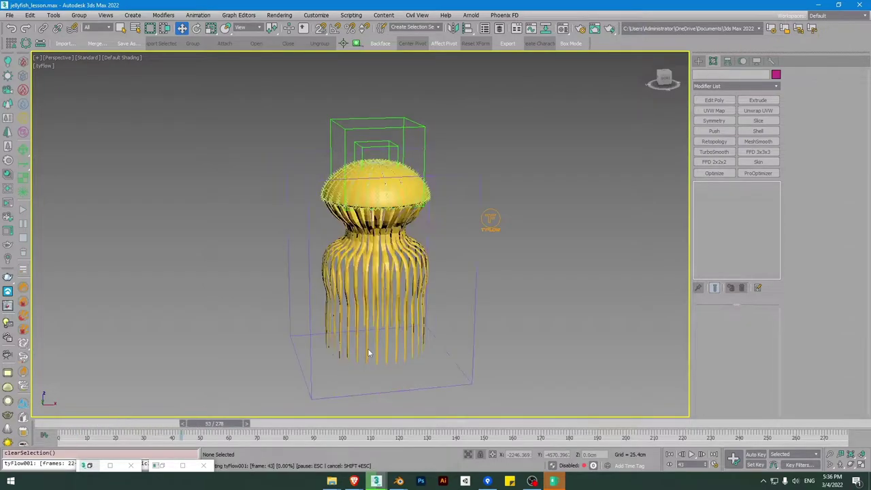
middle_click_drag(368, 350, 379, 254, "alt")
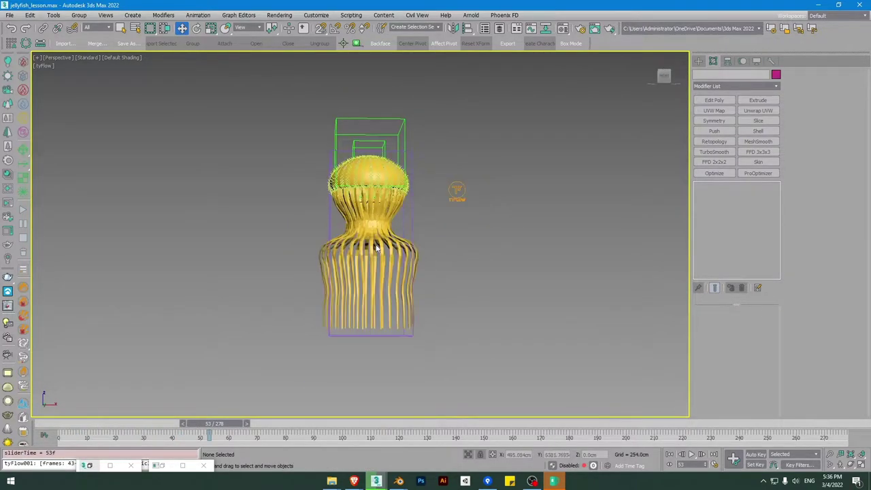
scroll(385, 272, "up", 3)
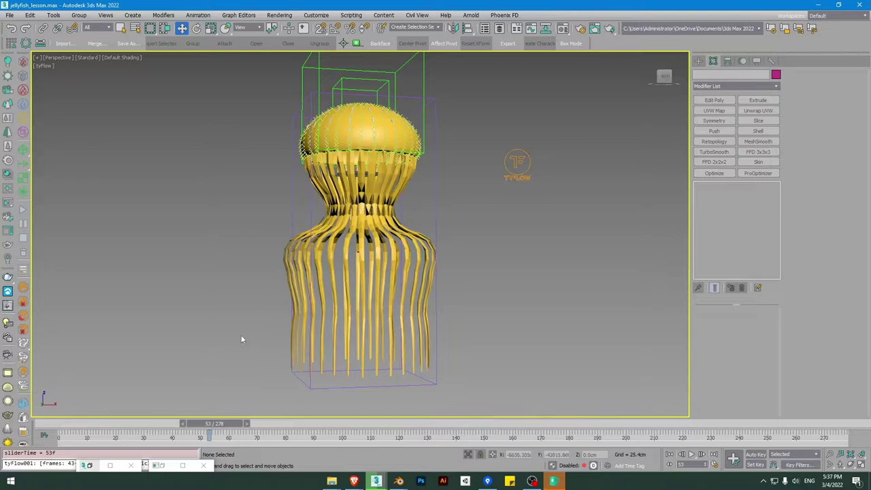
- Add a Slow operator to Event_001 between the PhysX Collision and Force operators
left_click(181, 466)
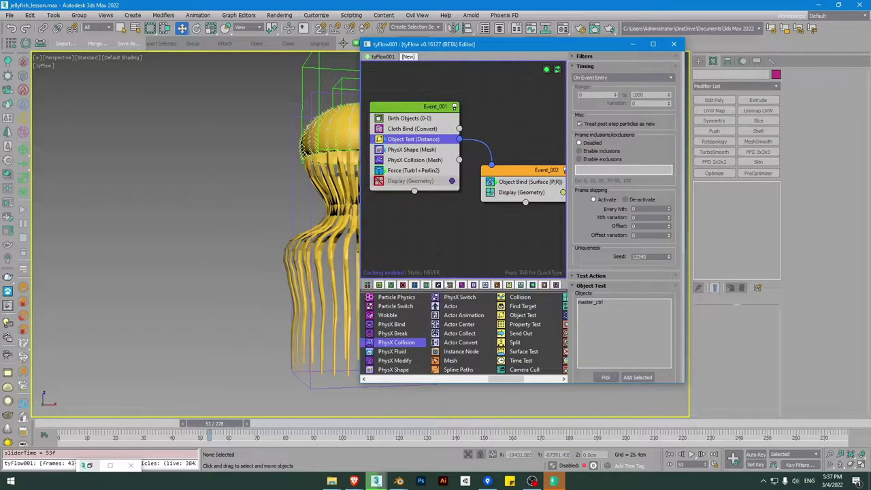
left_click_drag(511, 380, 466, 385)
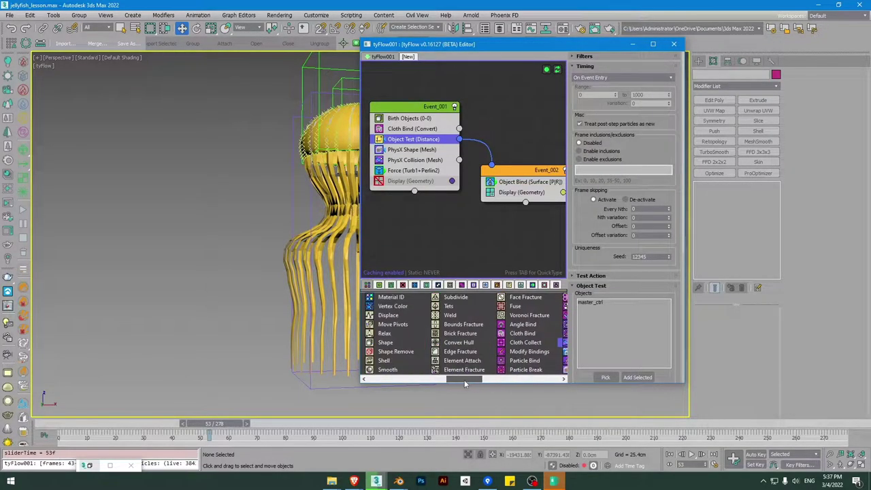
left_click(407, 163)
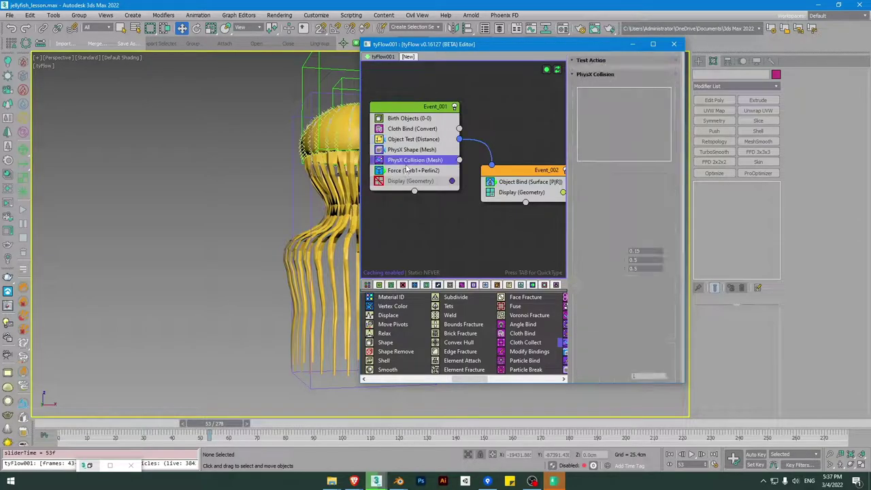
key("Tab")
type("slo")
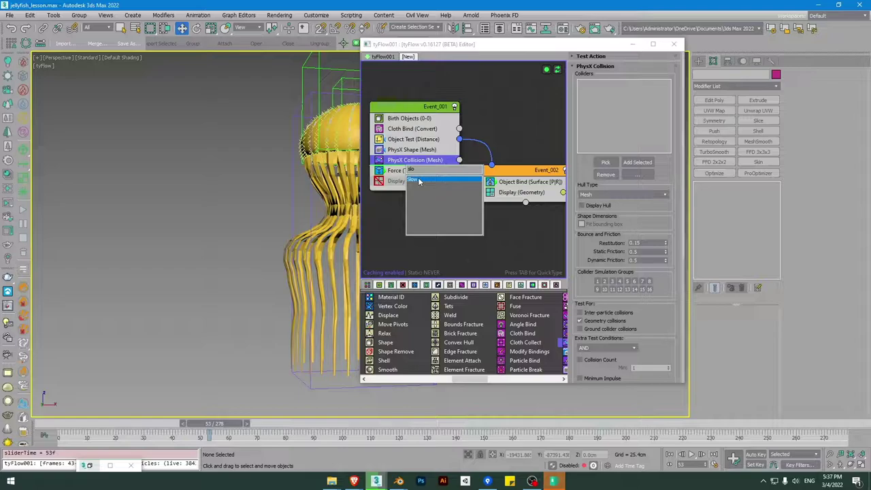
left_click(419, 180)
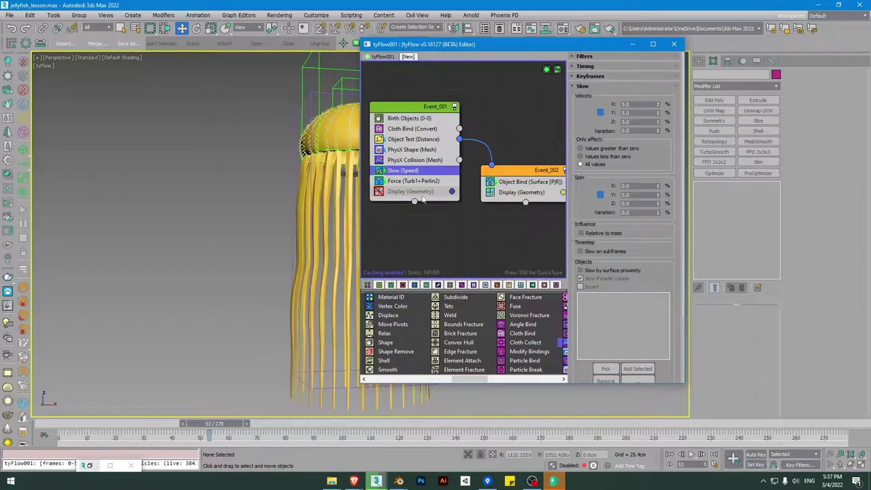
- Check the slowed tentacles at frame 69 and set the Slow operator's X, Y and Z velocity to 2%
left_click_drag(219, 428, 265, 381)
left_click(637, 106)
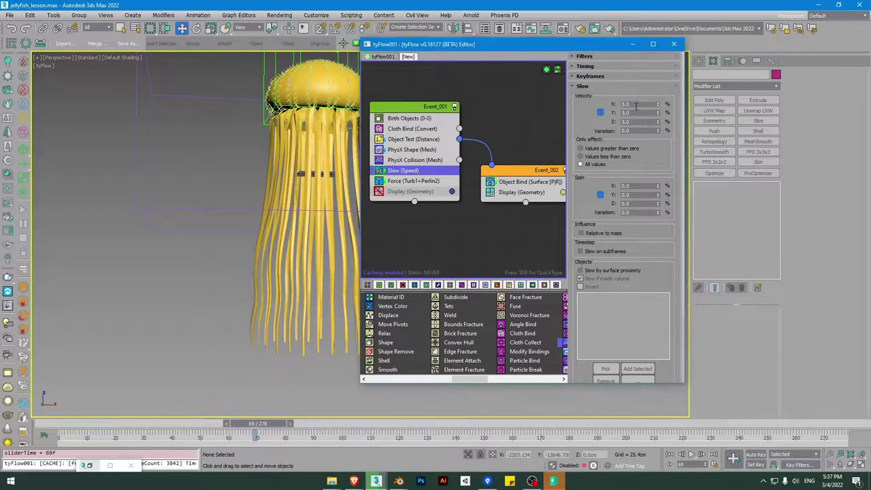
type("2")
key("Return")
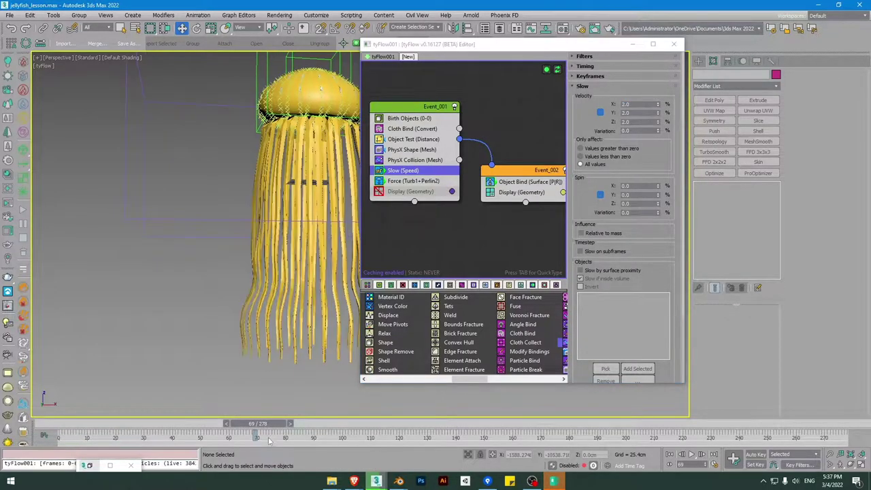
- Scrub the timeline through frames 99, 125 and 165, examining how the tentacles trail behind the bell
left_click_drag(266, 427, 178, 404)
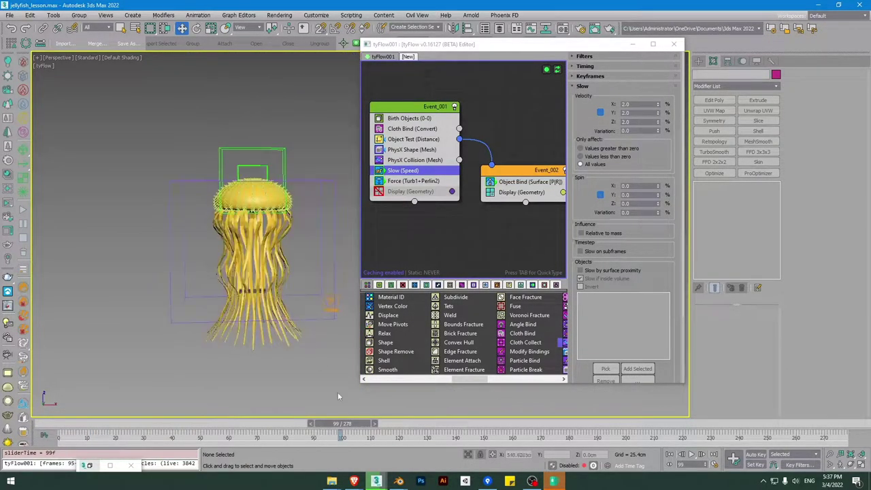
left_click_drag(351, 425, 424, 414)
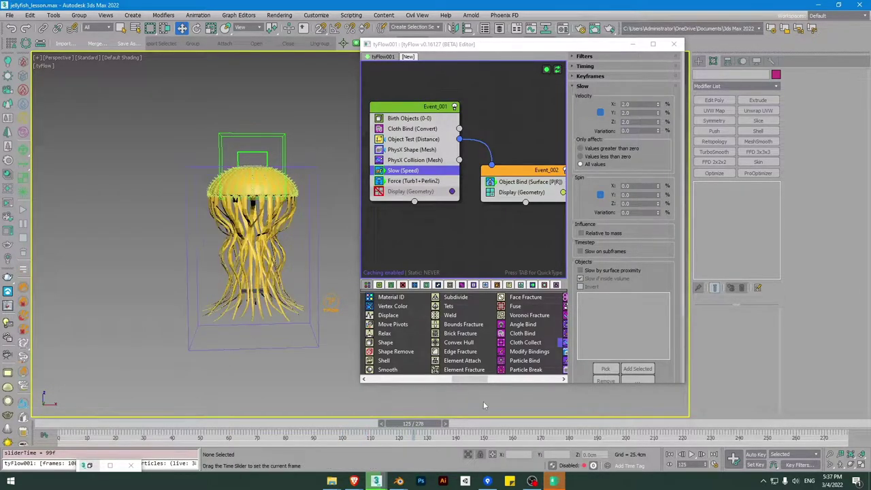
left_click_drag(483, 406, 505, 403)
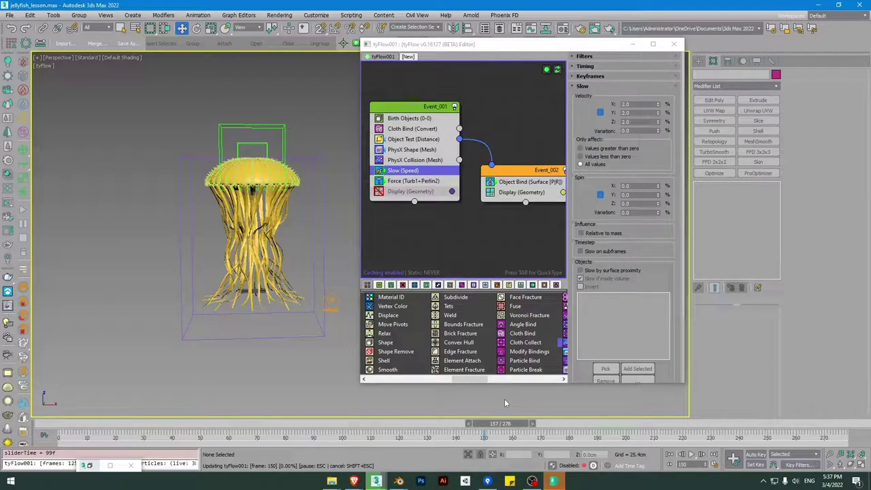
left_click_drag(500, 423, 252, 425)
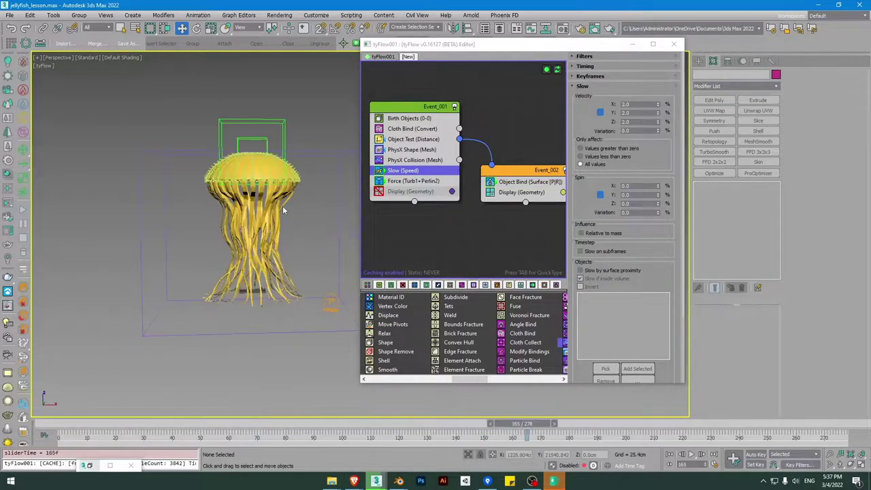
- Add a TurboSmooth modifier to the tyFlow object and compare the smoothed mesh with and without edged faces
key("F4")
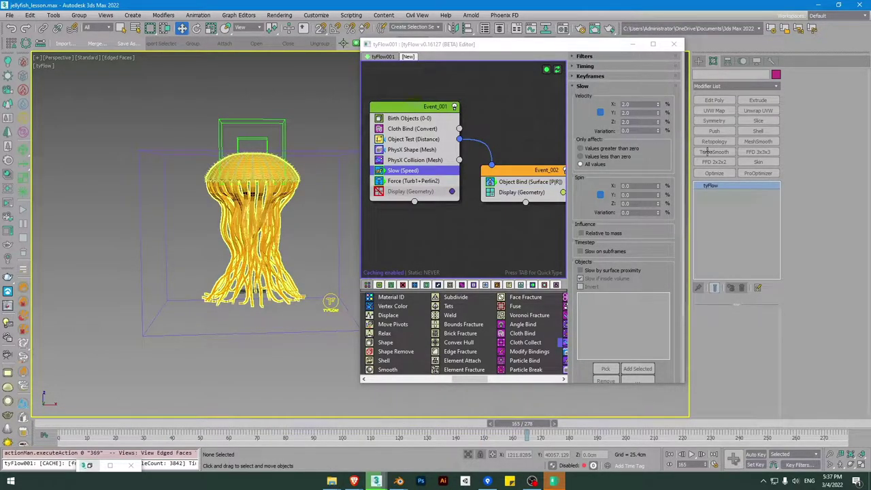
left_click(708, 151)
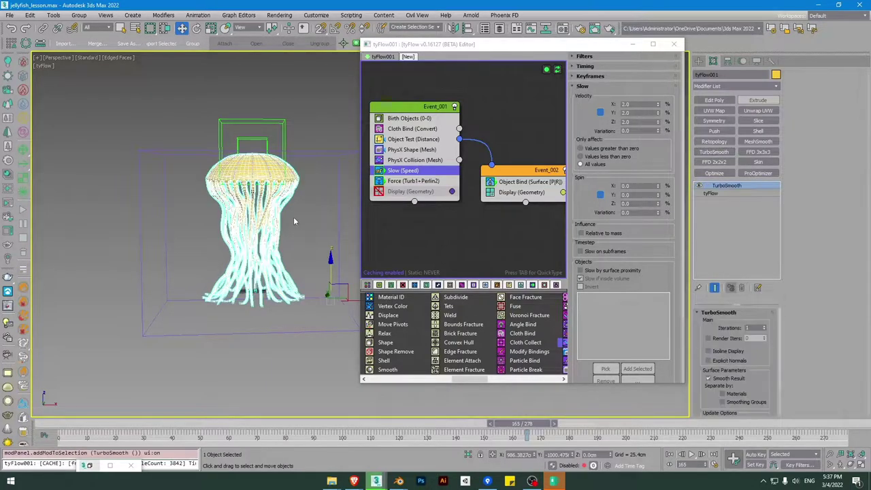
key("F4")
scroll(270, 189, "up", 5)
key("F4")
scroll(270, 189, "up", 2)
key("F4")
- Scrub to frame 5 and inspect the smoothed jellyfish from above and from the side
scroll(256, 171, "down", 8)
middle_click_drag(230, 154, 247, 178)
left_click_drag(511, 427, 95, 381)
middle_click_drag(175, 331, 221, 192)
middle_click_drag(312, 198, 313, 125, "alt")
scroll(285, 216, "up", 3)
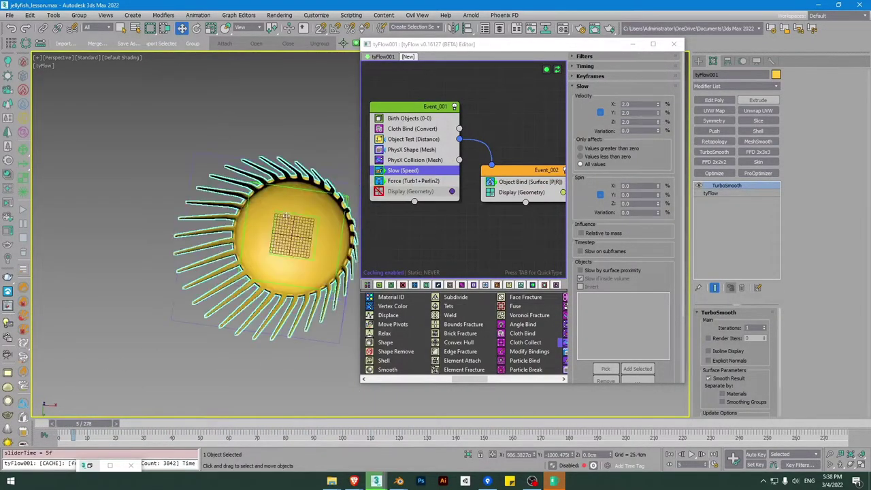
left_click_drag(301, 229, 281, 295, "alt")
middle_click_drag(292, 196, 292, 237, "alt")
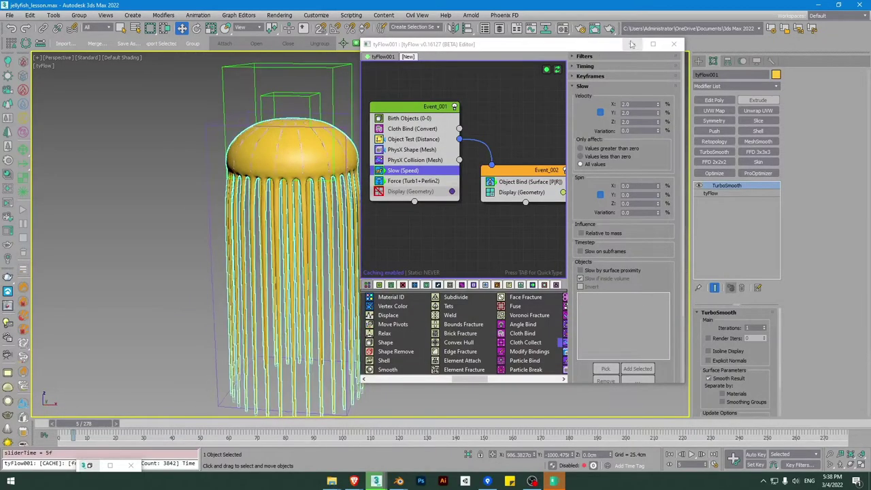
- Draw a narrow plane beside the jellyfish, about 3046 cm long and 63 cm wide, show edged faces and return to frame 0
left_click(632, 45)
left_click(457, 212)
left_click(699, 61)
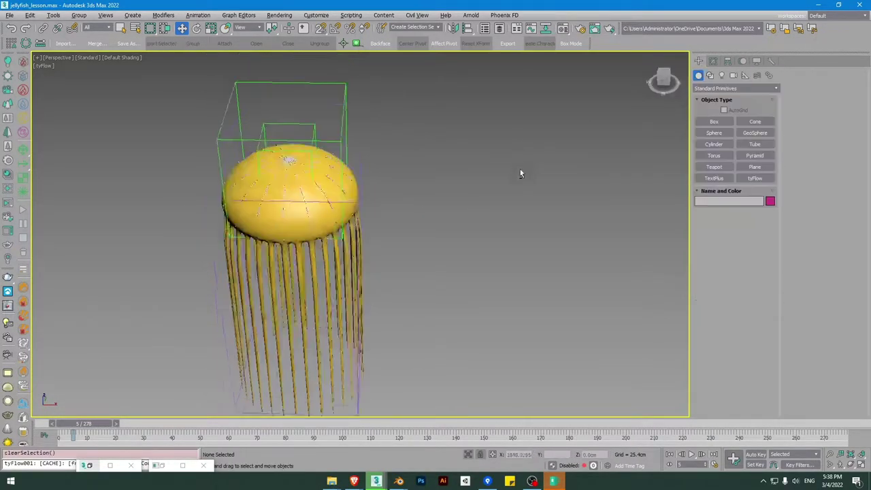
left_click(755, 167)
scroll(477, 231, "down", 3)
left_click_drag(471, 182, 538, 393)
key("F4")
left_click_drag(104, 422, 80, 423)
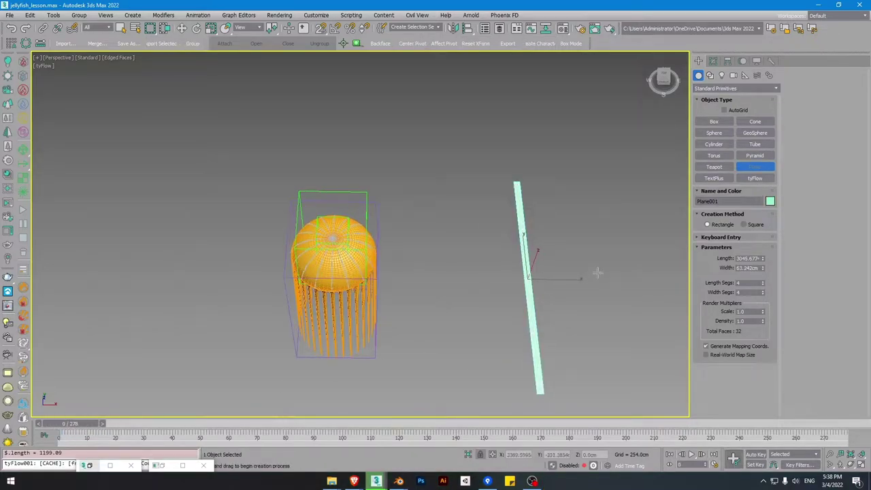
- Widen the plane to about 97.4 cm and give it 105 length segments and 10 width segments
middle_click_drag(528, 273, 508, 267)
scroll(508, 269, "up", 4)
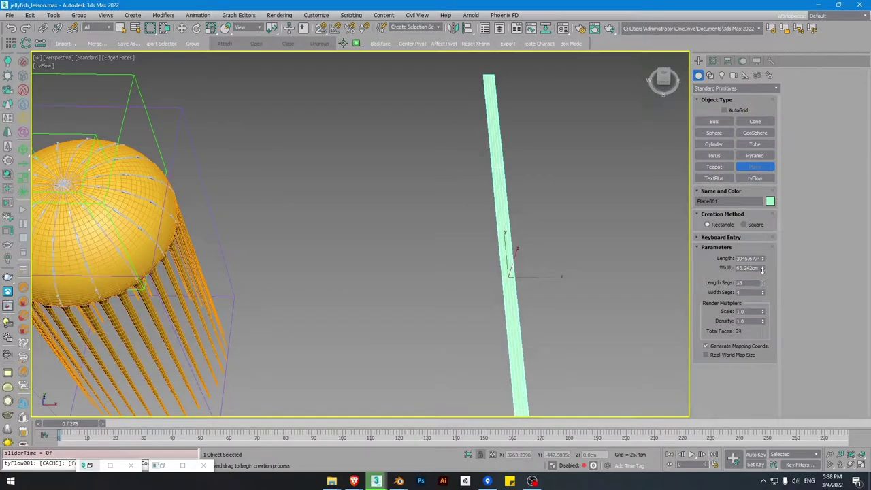
left_click_drag(765, 257, 766, 232)
left_click_drag(764, 286, 762, 251)
left_click_drag(763, 293, 763, 292)
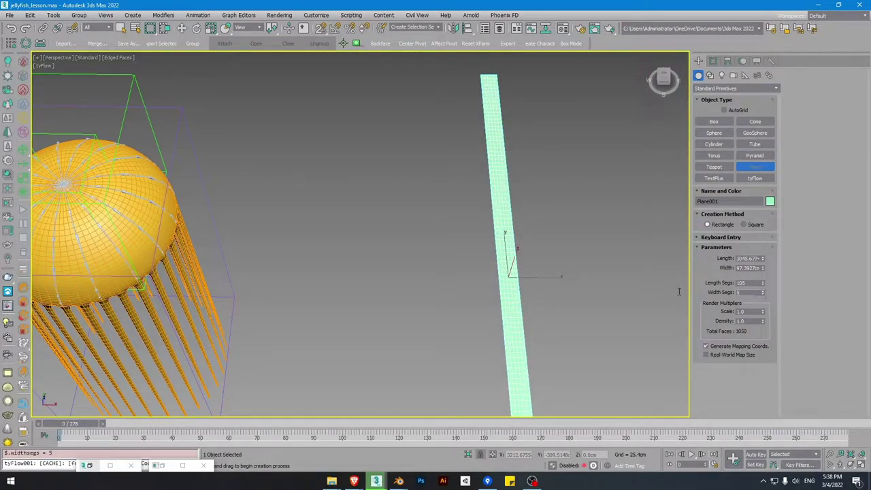
middle_click_drag(522, 279, 452, 258)
scroll(449, 256, "down", 3)
- Check the plane's grid from the top view and reduce its width segments to 6
key("w")
key("t")
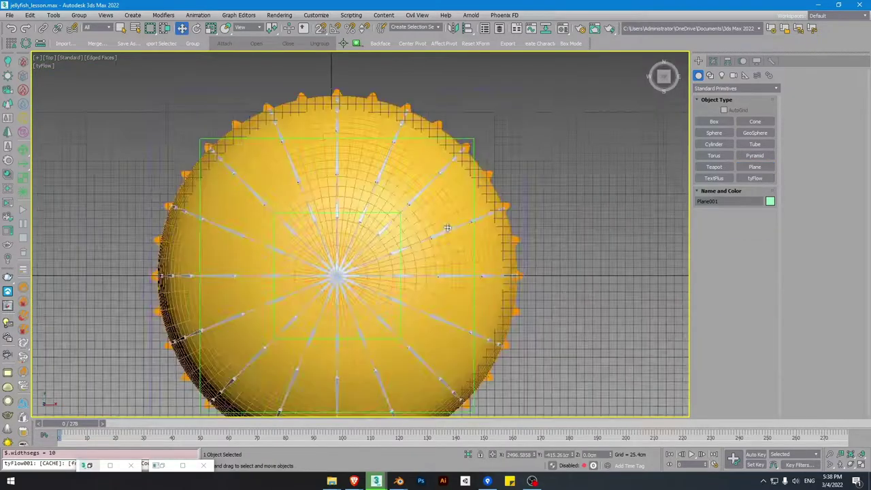
key("z")
key("1")
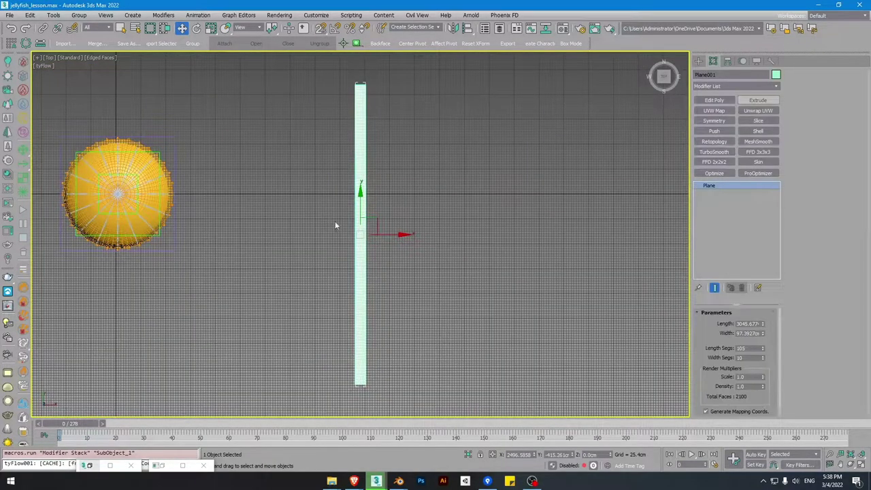
scroll(357, 220, "up", 5)
left_click(763, 359)
left_click(763, 359)
left_click(763, 360)
left_click(763, 360)
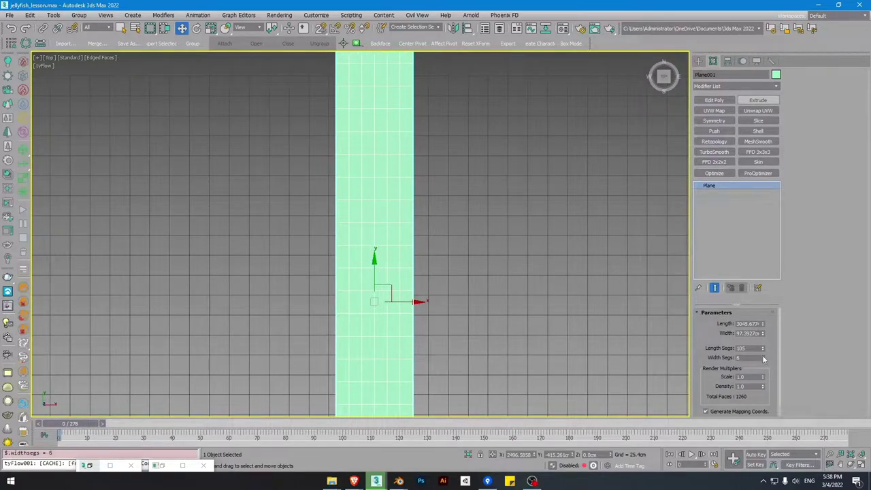
scroll(510, 174, "down", 5)
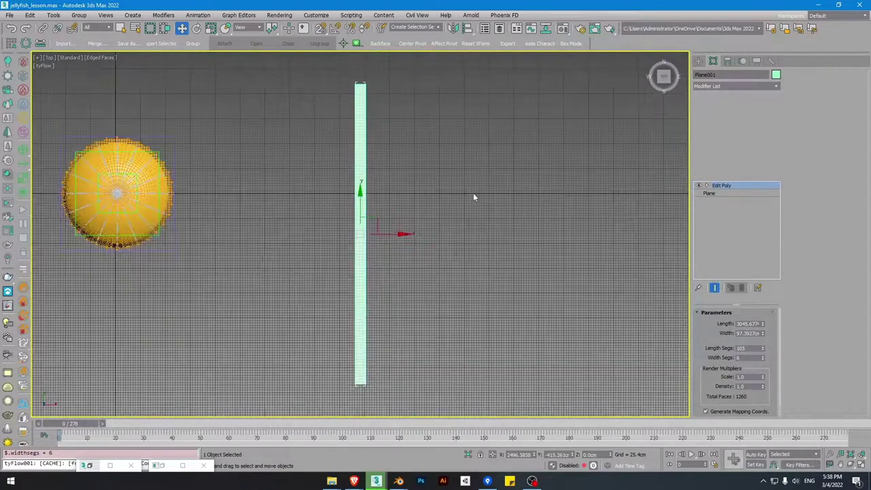
- Add an Edit Poly modifier to the plane and select the vertices along both long edges in the front view
middle_click_drag(407, 207, 414, 210)
key("1")
key("f")
key("z")
left_click_drag(638, 219, 686, 314)
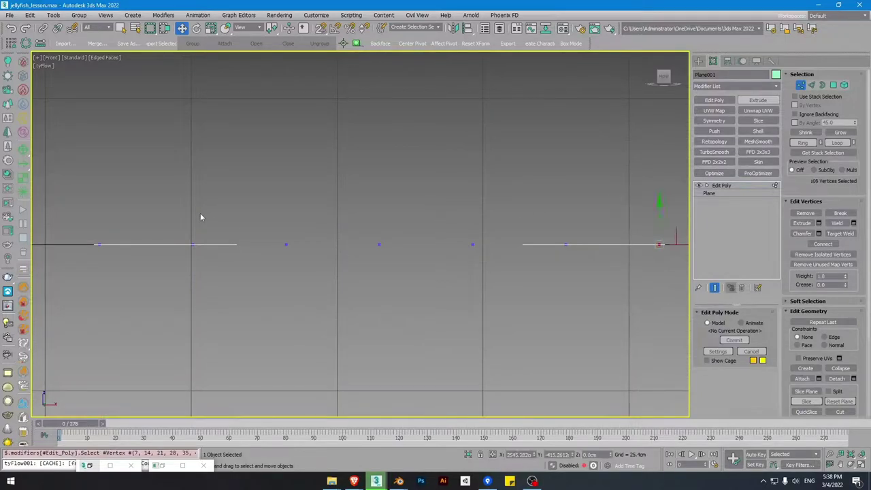
left_click_drag(83, 274, 83, 273, "ctrl")
key("z")
- Turn on soft selection for the selected edge vertices of the plane
left_click(773, 90)
scroll(776, 120, "down", 3)
left_click_drag(776, 119, 778, 94)
left_click(779, 84)
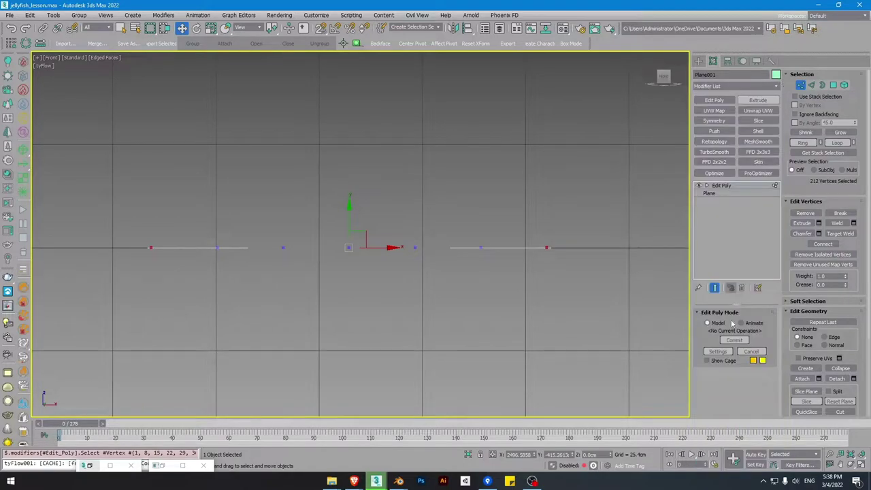
left_click(806, 301)
left_click(795, 196)
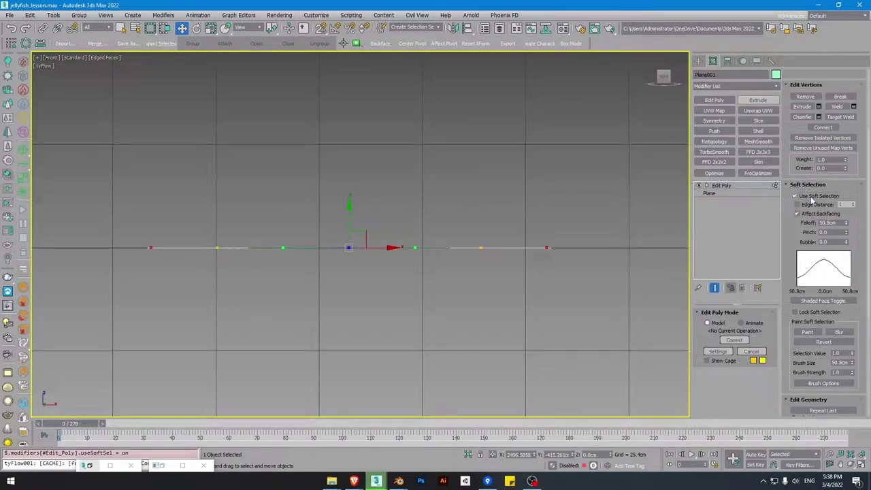
- Add a Noise modifier above the soft selection with a Z strength of about 9.68 cm and a scale of 22
left_click(775, 87)
left_click_drag(777, 113, 785, 284)
scroll(731, 150, "up", 5)
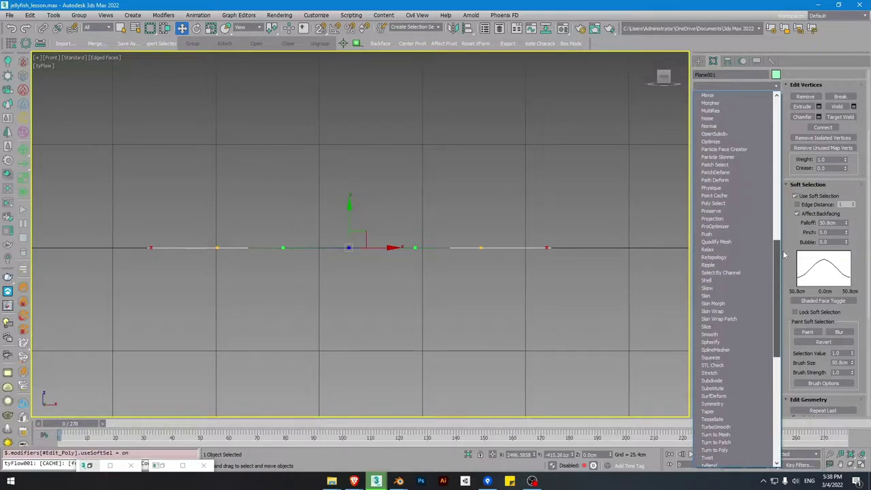
left_click(725, 135)
scroll(748, 354, "down", 3)
left_click_drag(751, 359, 752, 331)
scroll(711, 402, "up", 2)
scroll(711, 402, "up", 1)
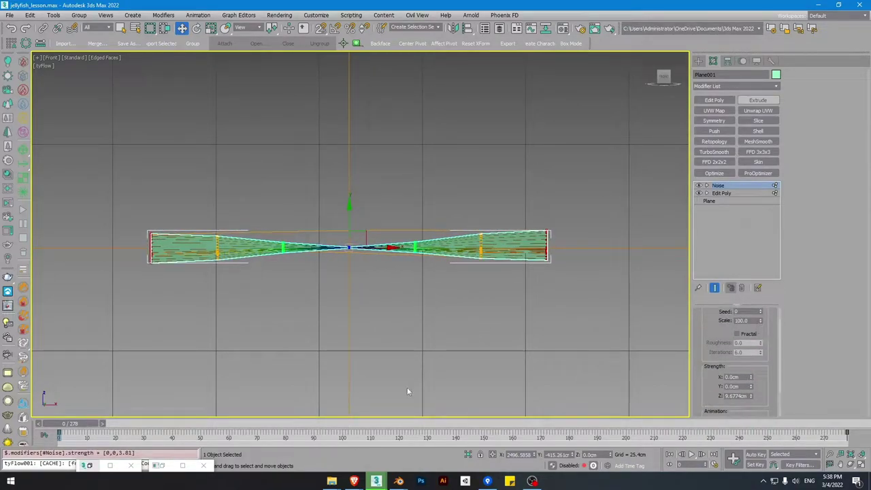
scroll(760, 319, "up", 1)
left_click_drag(760, 335, 759, 376)
- Inspect the rippled strip in perspective and raise the noise's Z strength to about 57.4 cm
key("p")
key("z")
scroll(381, 200, "up", 3)
left_click(288, 189)
scroll(288, 189, "up", 5)
left_click(376, 215)
middle_click_drag(396, 222, 389, 158, "alt")
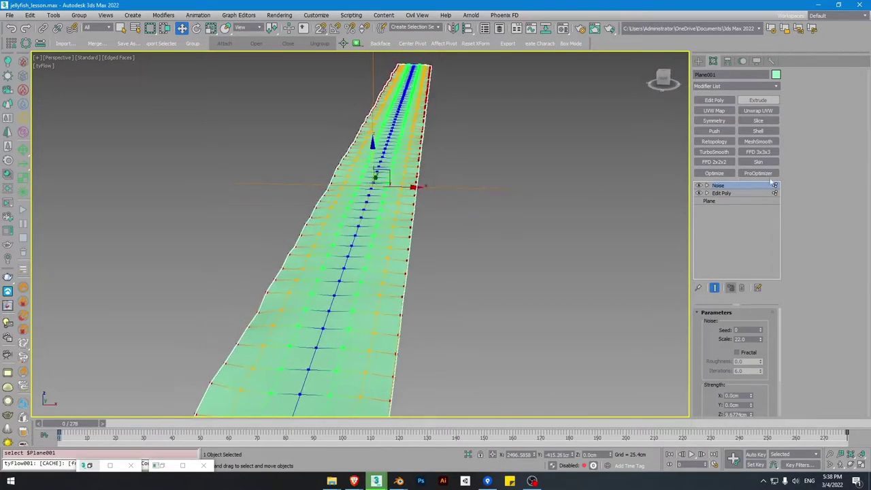
left_click_drag(759, 356, 758, 326)
left_click_drag(752, 387, 751, 377)
middle_click_drag(398, 278, 346, 304, "alt")
- Add an FFD 3x3x3 modifier to the strip and scale its middle control points wider along X in the top view
key("t")
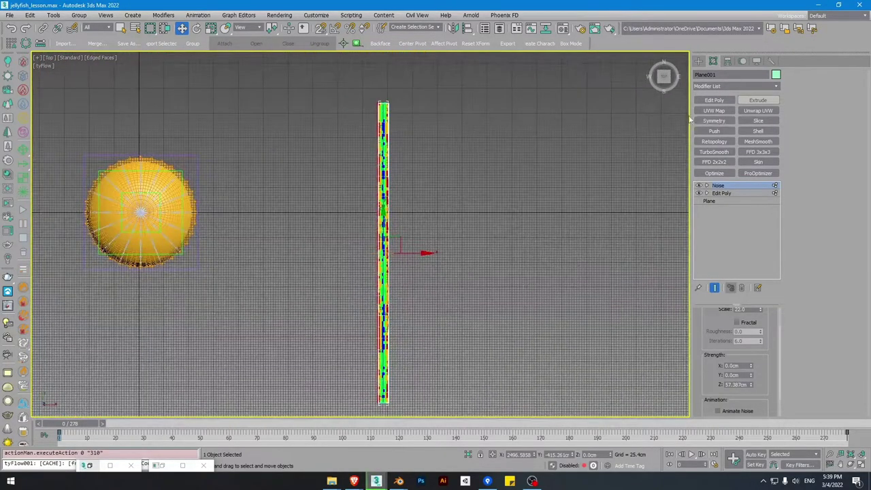
left_click(758, 152)
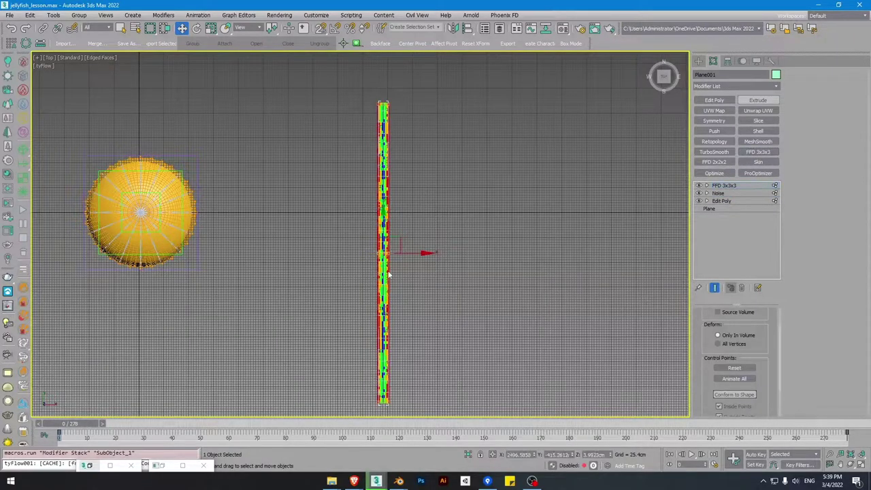
scroll(422, 245, "up", 3)
key("r")
left_click_drag(420, 241, 480, 241)
- Select the control points at the strip's lower end and scale them narrower to taper it
middle_click_drag(463, 286, 454, 238)
scroll(450, 231, "down", 2)
key("F3")
left_click_drag(443, 313, 345, 415)
middle_click_drag(464, 370, 469, 300)
scroll(388, 354, "up", 2)
scroll(394, 361, "up", 2)
left_click_drag(443, 334, 413, 322)
- Try to move the strip's lower end control points farther out along its length
key("w")
left_click_drag(411, 281, 412, 327)
key("F3")
scroll(410, 342, "up", 2)
scroll(410, 335, "up", 2)
key("ctrl+z")
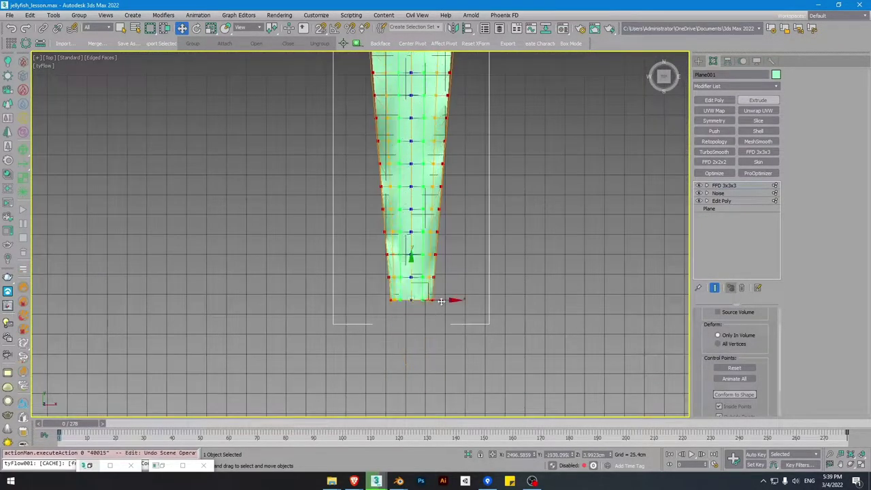
- Add an Edit Poly modifier and a second FFD 3x3x3 on top of the strip's stack and edit its control points
scroll(433, 283, "up", 2)
key("1")
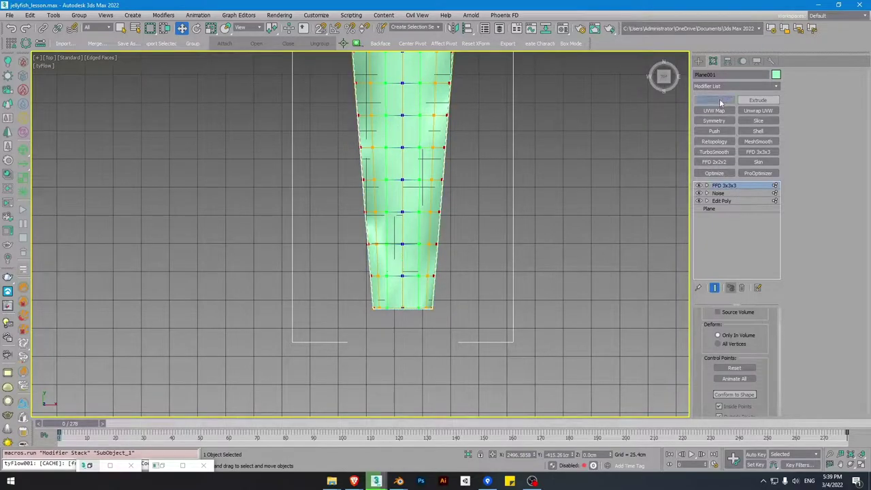
left_click(715, 100)
left_click(758, 151)
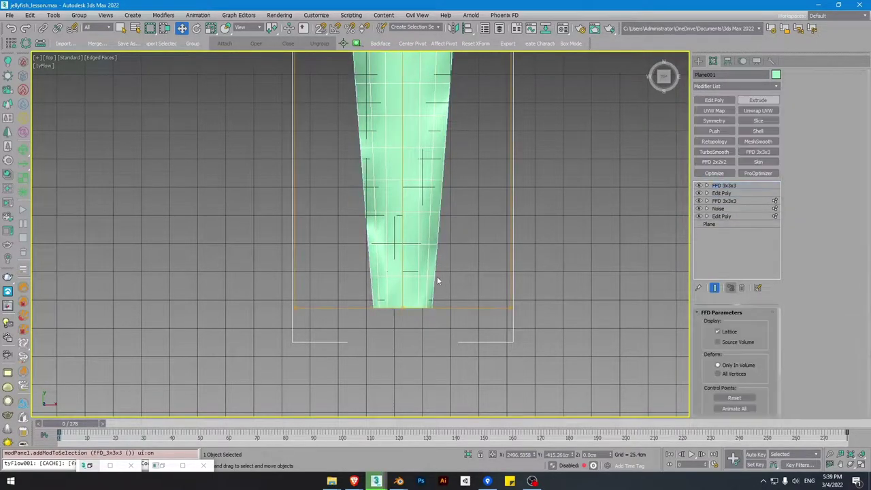
key("1")
- Select the second FFD's control points at the strip's upper end and scale them wider along X
scroll(436, 286, "down", 3)
scroll(432, 233, "down", 2)
middle_click_drag(432, 234, 404, 340)
scroll(407, 205, "down", 2)
middle_click_drag(407, 163, 408, 249)
scroll(409, 249, "down", 2)
middle_click_drag(416, 136, 429, 194)
scroll(430, 184, "up", 3)
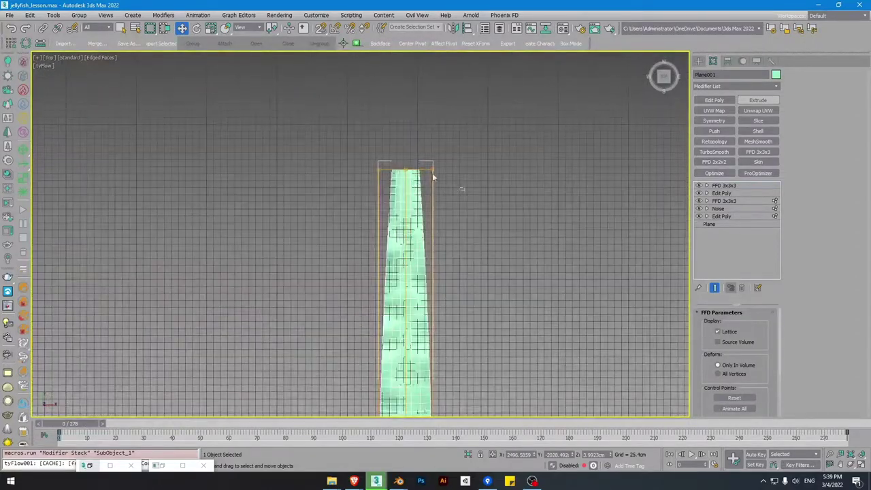
left_click_drag(352, 139, 464, 194)
key("r")
left_click_drag(454, 169, 493, 168)
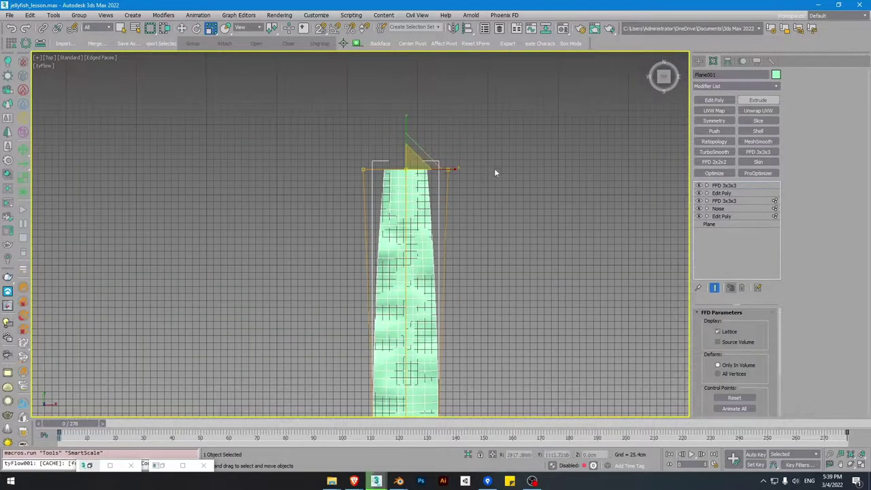
- Scale the second FFD's middle row of control points slightly narrower along X
key("1")
scroll(422, 273, "down", 3)
middle_click_drag(422, 272, 411, 142)
key("1")
left_click_drag(465, 210, 330, 262)
left_click_drag(450, 253, 443, 251)
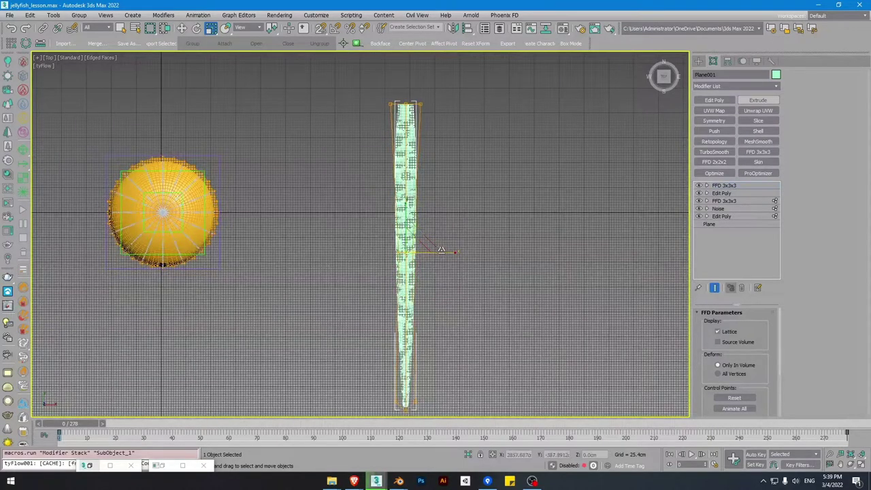
key("1")
- Add a Twist modifier to the strip with an angle of 459 around the Y axis
key("p")
middle_click_drag(423, 241, 441, 238, "alt")
scroll(482, 211, "down", 4)
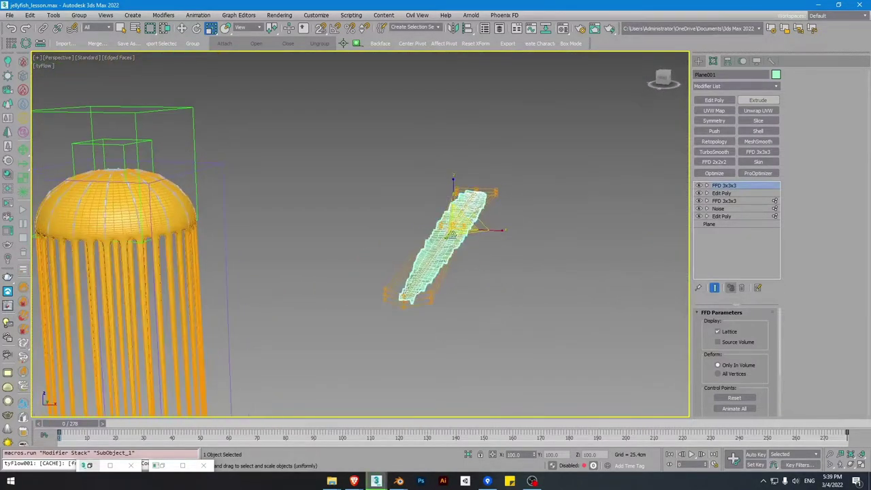
left_click(776, 86)
scroll(724, 113, "down", 10)
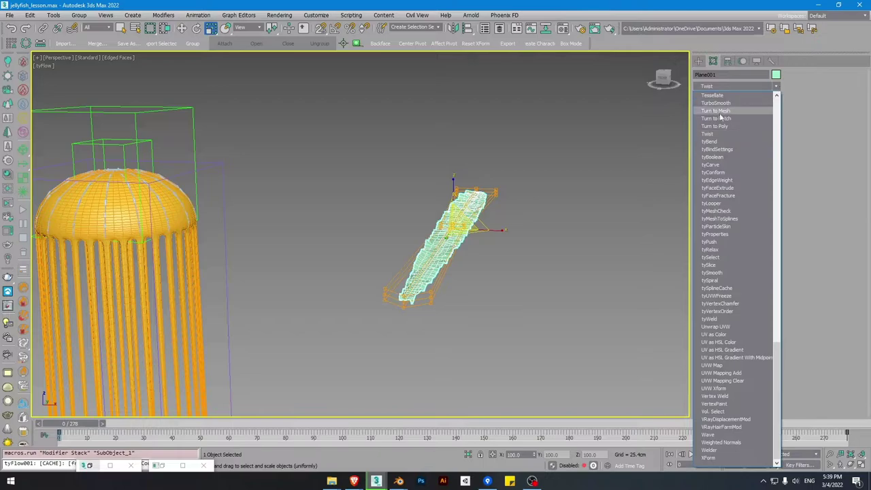
key("Return")
left_click_drag(754, 331, 753, 338)
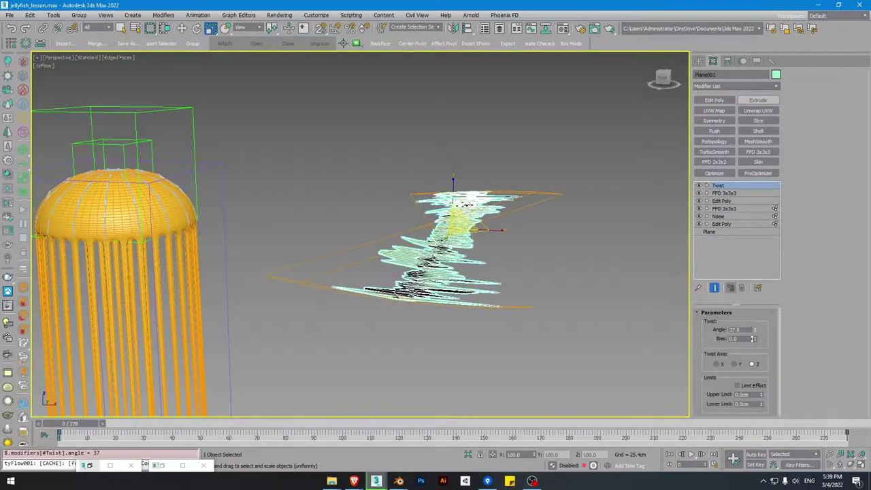
left_click(735, 364)
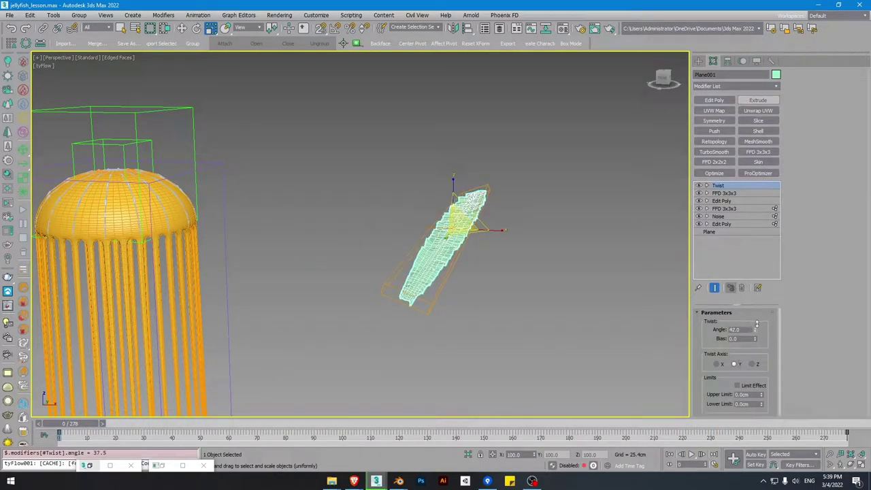
left_click_drag(742, 330, 674, 335)
middle_click_drag(415, 274, 375, 309, "alt")
scroll(368, 286, "down", 3)
- Move the twisted strip's pivot from its middle to its wider end
key("w")
left_click(441, 46)
scroll(409, 235, "up", 2)
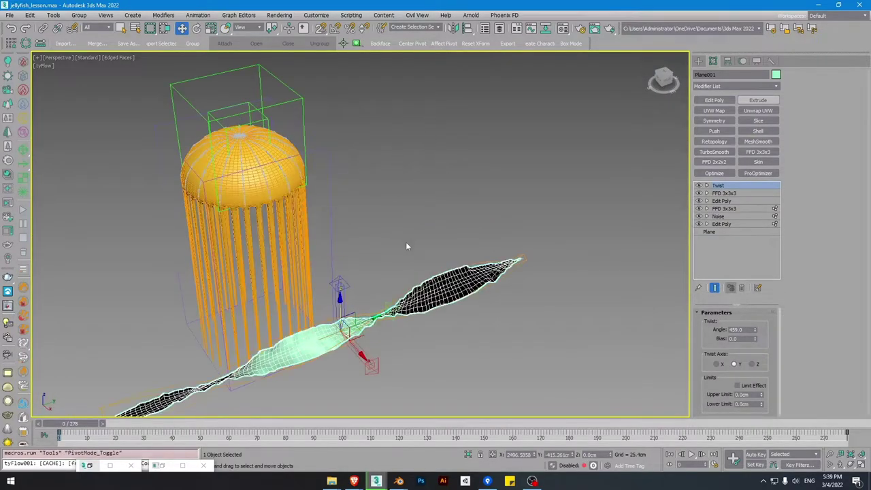
middle_click_drag(520, 252, 502, 272, "alt")
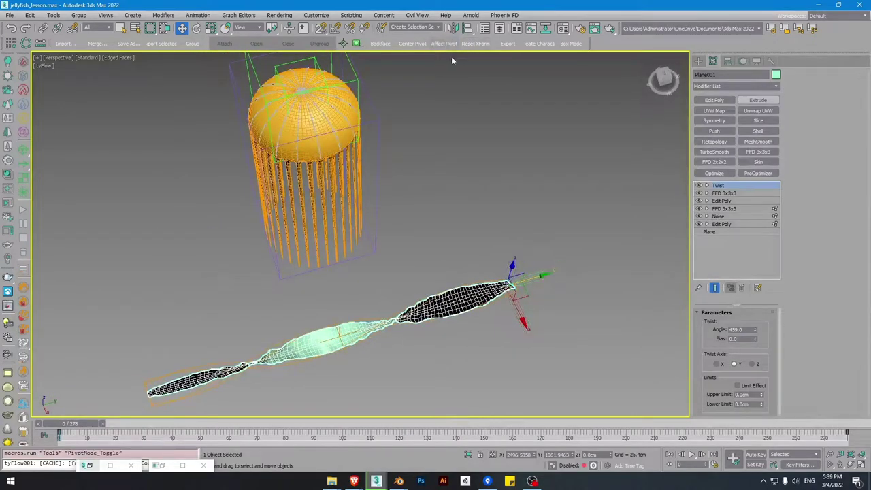
- Rotate the strip 90 degrees about X so it hangs vertically, and align it to the large green box around the bell
left_click_drag(526, 265, 487, 280)
middle_click_drag(485, 278, 462, 208, "alt")
key("alt+a")
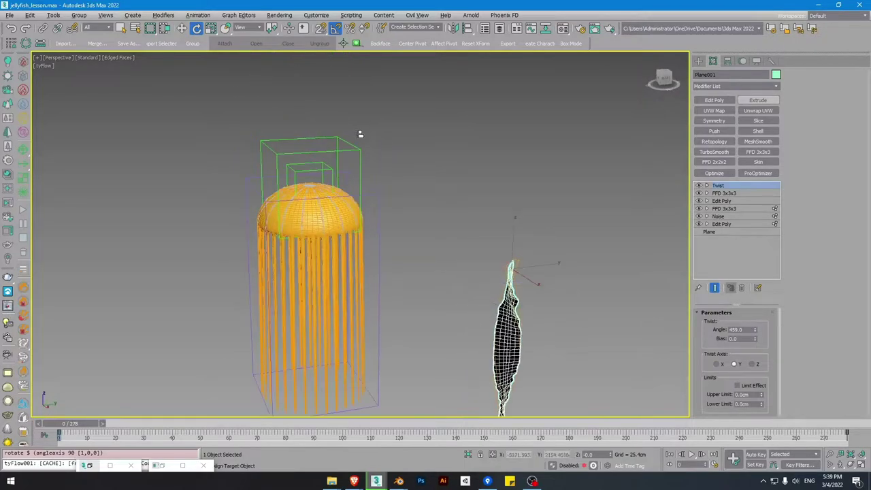
left_click(354, 158)
left_click(437, 312)
key("w")
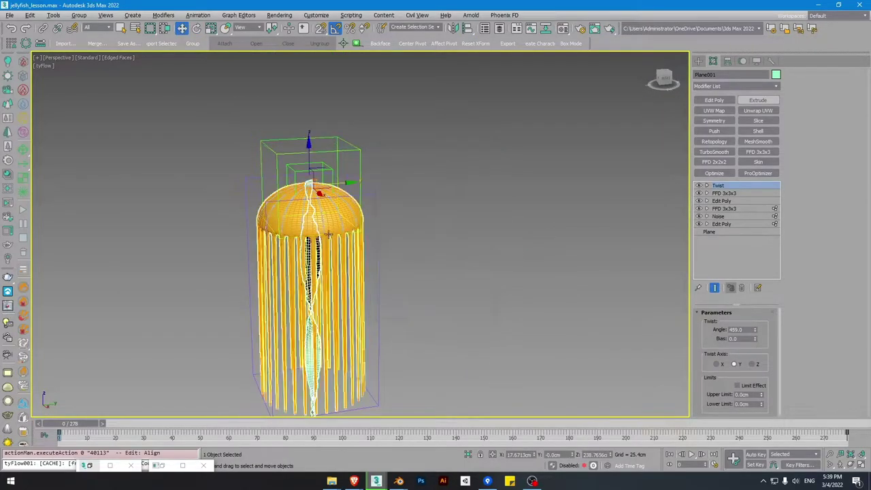
- Lower the hanging strip along Z so its upper end sits inside the bell
left_click_drag(301, 125, 303, 149)
middle_click_drag(308, 219, 377, 238, "alt")
key("z")
scroll(373, 236, "up", 3)
- Try placing a copy of the twisted strip beside the original inside the bell
mouse_move(366, 226)
left_mouse_down("shift")
mouse_move(339, 193)
mouse_move(359, 191)
left_mouse_up("shift")
left_click(436, 278)
middle_click_drag(381, 224, 361, 211, "alt")
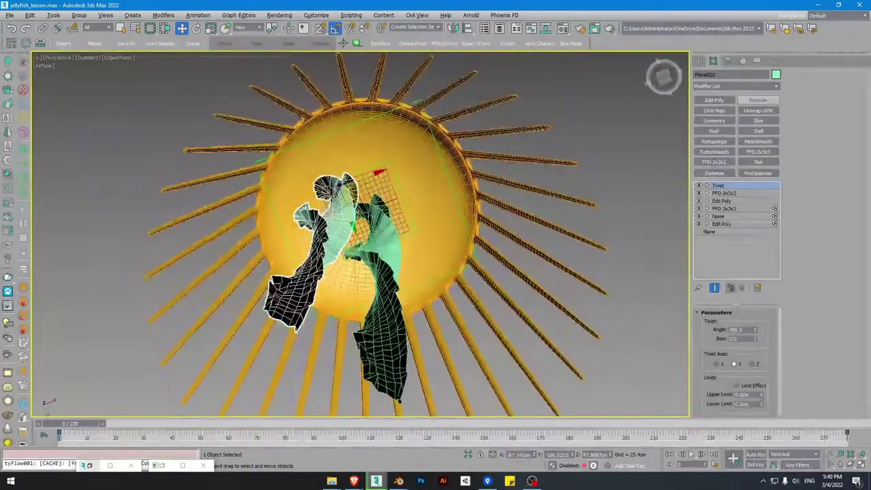
scroll(311, 284, "up", 2)
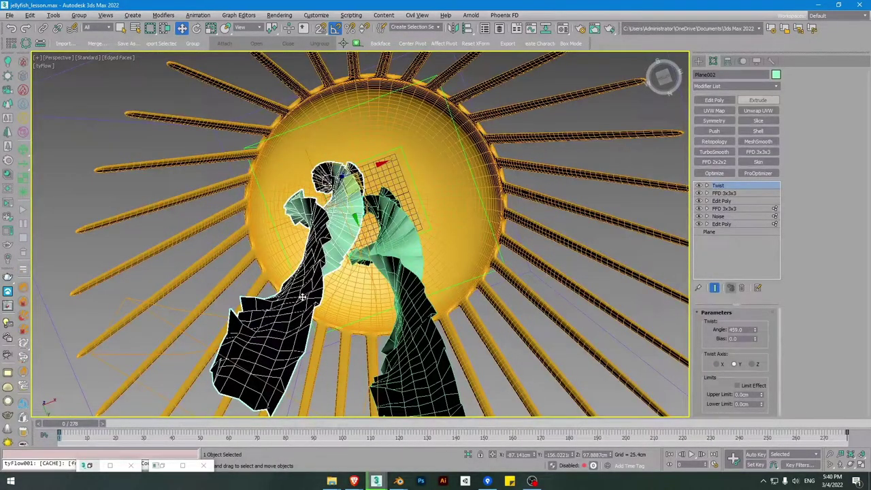
key("ctrl+z")
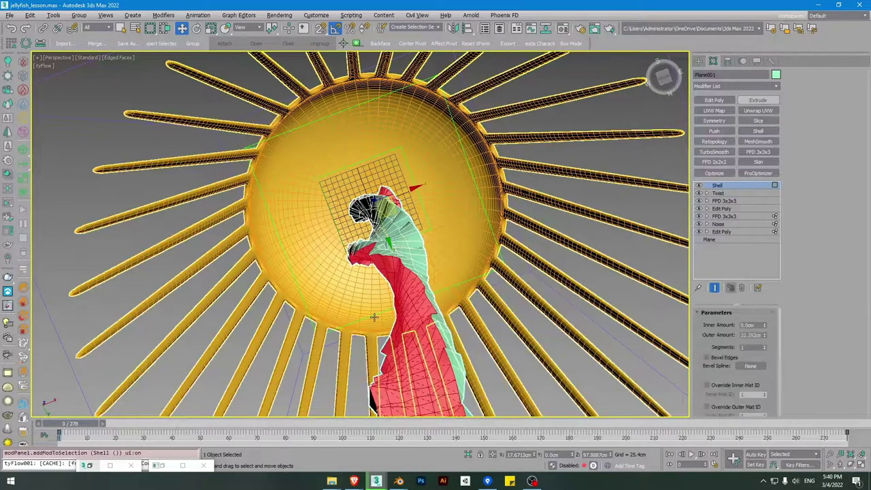
- Examine the thickness of the shelled, twisted strip from underneath the bell
scroll(374, 317, "up", 1)
middle_click_drag(374, 317, 396, 276, "alt")
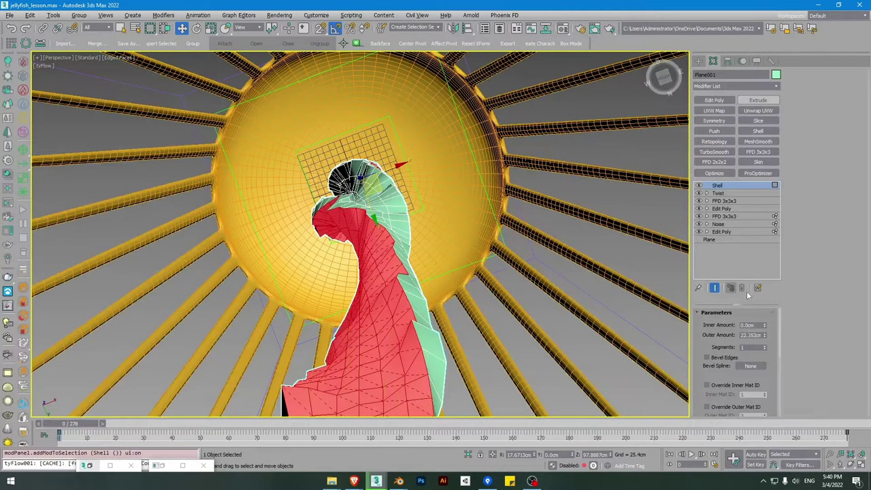
mouse_move(479, 230)
middle_mouse_down("alt")
mouse_move(433, 200)
mouse_move(466, 218)
middle_mouse_up("alt")
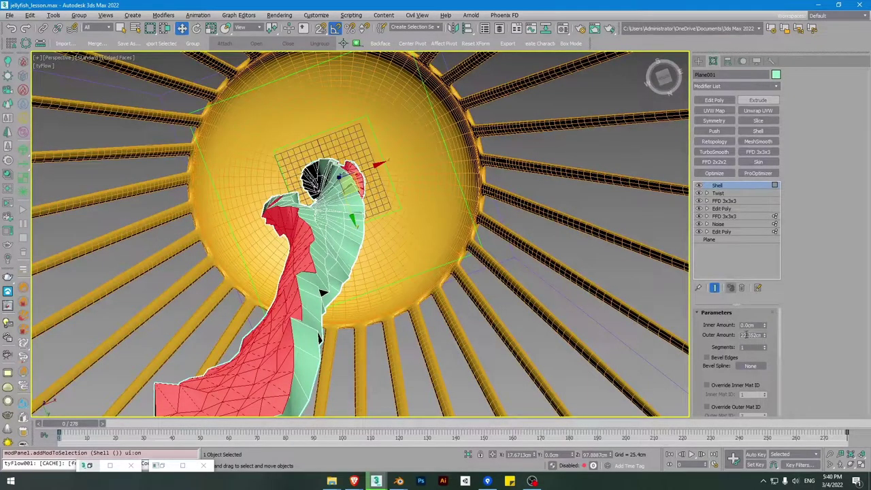
- Set the Shell outer amount of the twisted strip to 2 cm
type("1")
key("Return")
type("2")
key("Return")
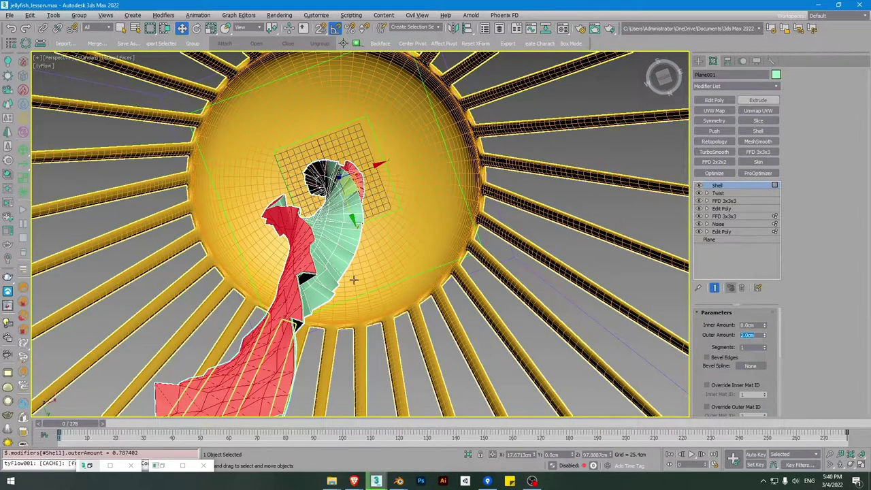
scroll(324, 269, "down", 4)
scroll(325, 269, "up", 4)
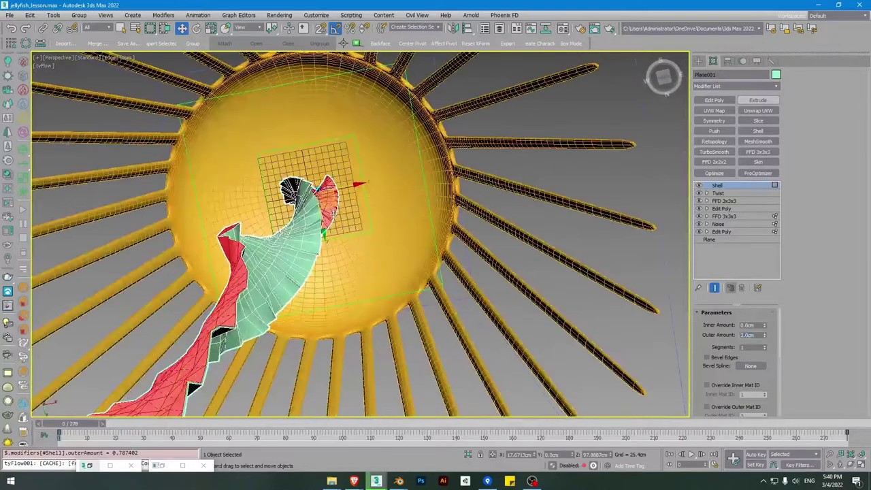
- Place a copy of the twisted strip beside the original inside the bell and set its Twist angle to 337
left_click_drag(334, 194, 330, 164, "shift")
key("Return")
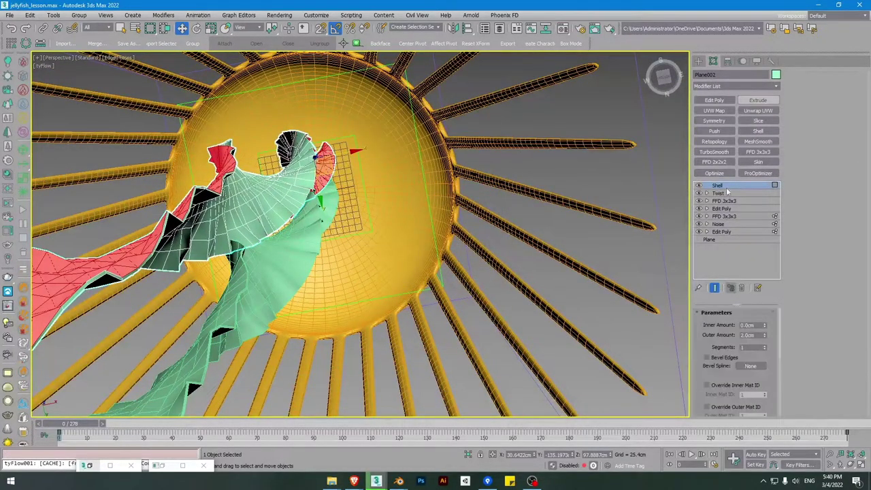
left_click(721, 193)
left_click_drag(756, 331, 757, 386)
- Rotate and reposition the second strip, and place a third strip copy on the other side of the original
middle_click_drag(435, 166, 333, 163, "alt")
key("e")
left_click_drag(333, 147, 366, 178)
key("w")
middle_click_drag(367, 182, 350, 209, "alt")
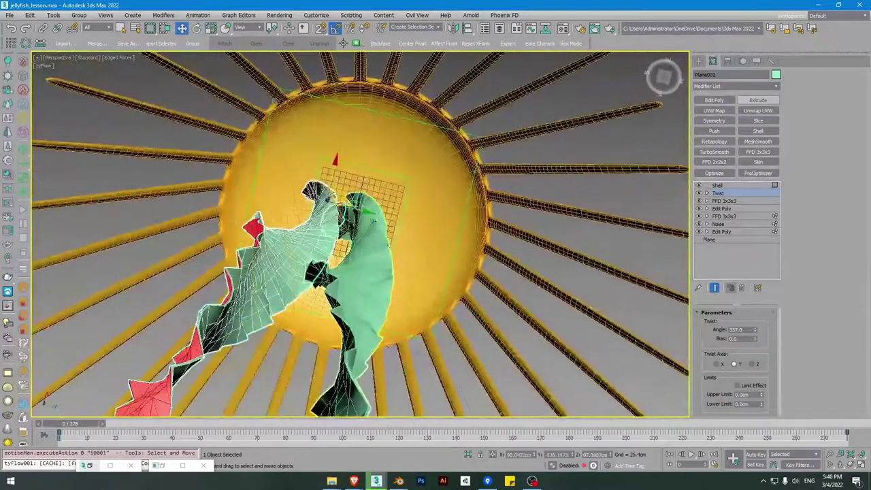
left_click_drag(342, 194, 343, 182)
left_click_drag(455, 178, 389, 160)
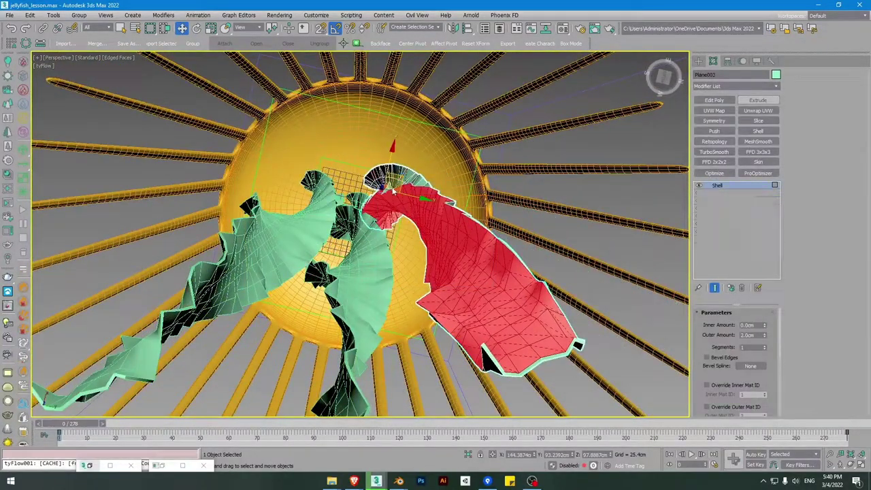
- Shorten the third strip by raising its lowest FFD 3x3x3 control points, and adjust its Twist angle
middle_click_drag(388, 160, 431, 230, "alt")
left_click(719, 202)
key("1")
middle_click_drag(419, 373, 429, 297)
scroll(429, 297, "down", 3)
left_click_drag(466, 327, 420, 363)
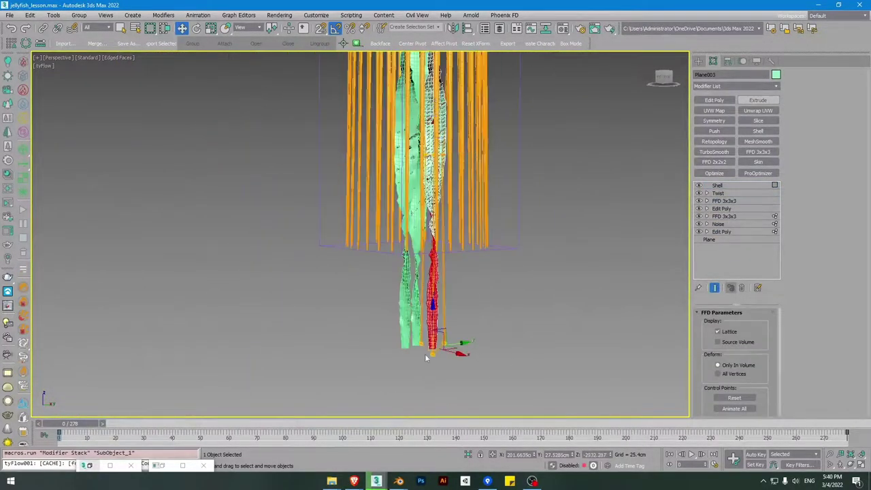
left_click_drag(432, 323, 433, 284)
key("1")
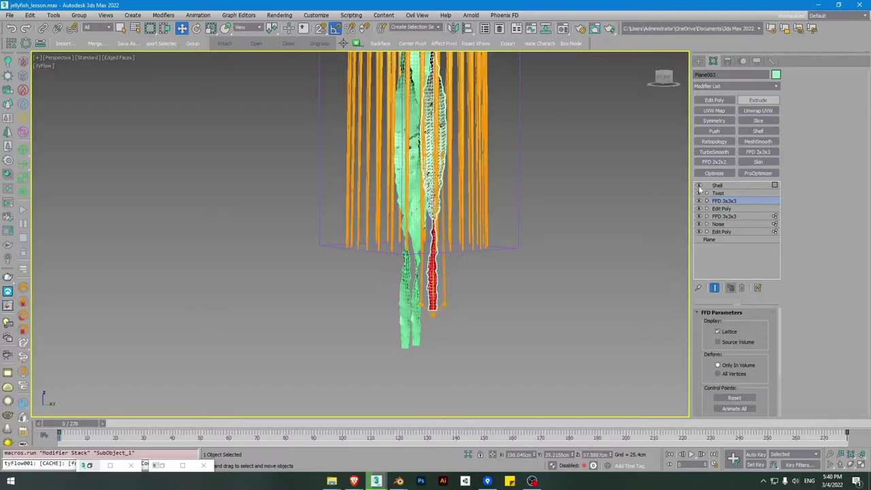
left_click(718, 193)
left_click_drag(755, 332, 754, 345)
- Lengthen the original strip by lowering the bottom control points of its upper FFD 3x3x3 modifier
middle_click_drag(429, 285, 459, 288, "alt")
left_click(420, 220)
scroll(458, 288, "down", 2)
scroll(587, 268, "down", 2)
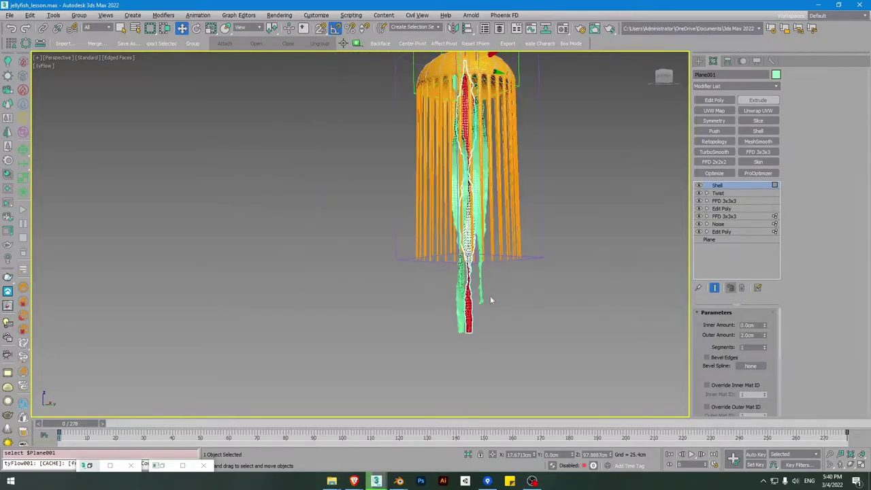
left_click(468, 311)
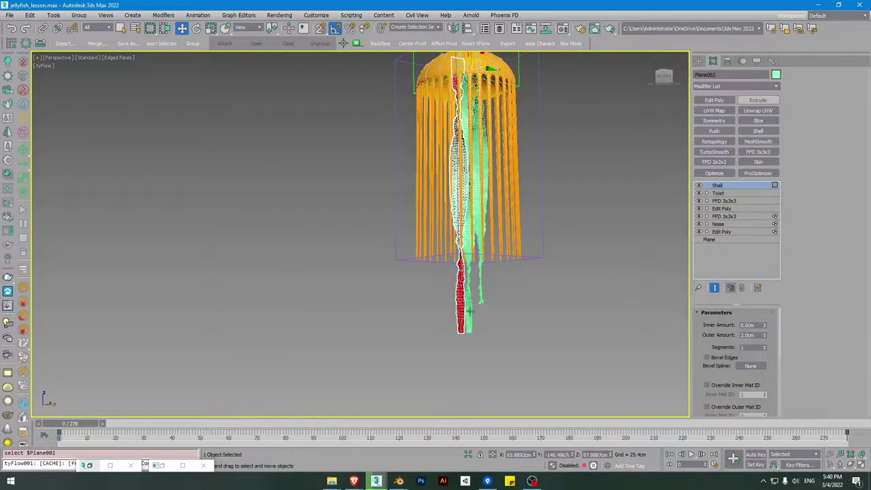
key("ctrl+z")
left_click(724, 201)
key("1")
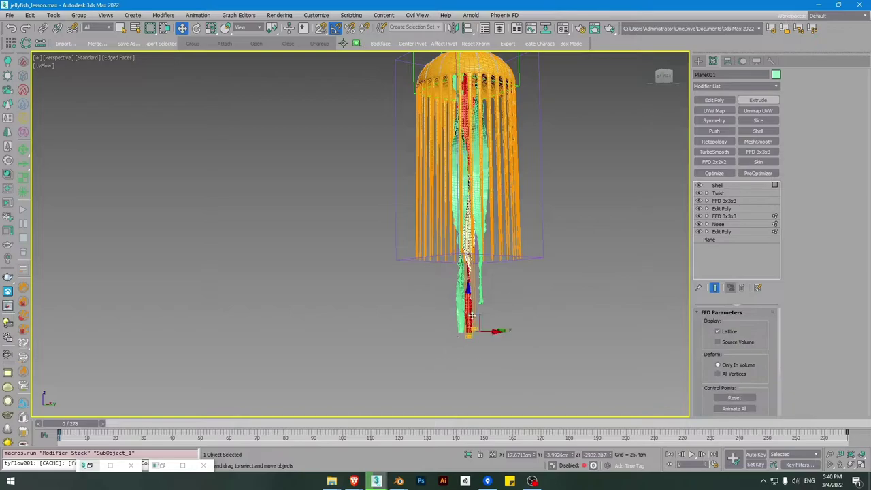
key("1")
left_click(556, 302)
- Select all three strips and centre the group inside the bell as seen from above
key("F4")
middle_click_drag(553, 198, 371, 254)
middle_click_drag(371, 255, 283, 173, "alt")
scroll(282, 172, "up", 3)
middle_click_drag(340, 403, 382, 267)
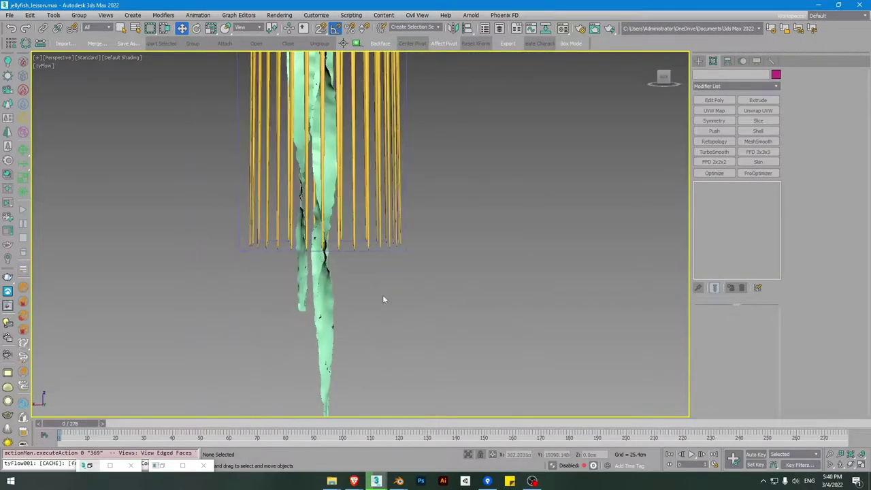
left_click_drag(383, 294, 295, 274)
key("t")
key("z")
key("F3")
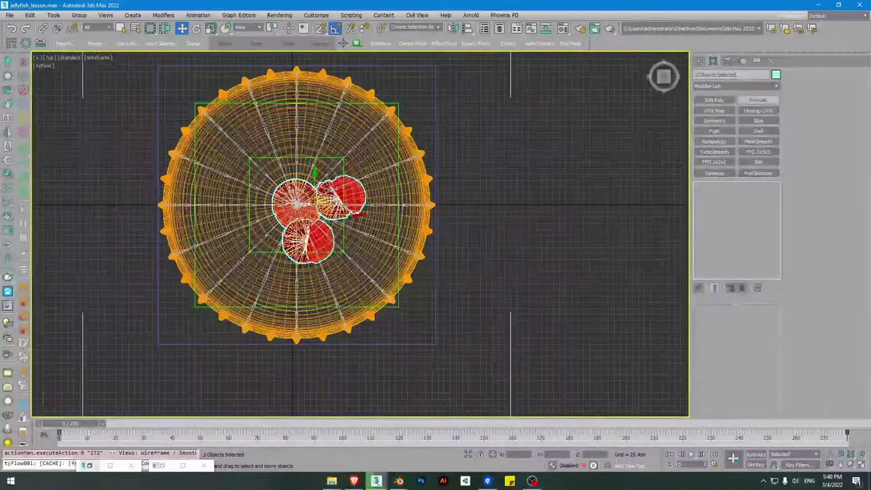
left_click_drag(327, 200, 311, 193)
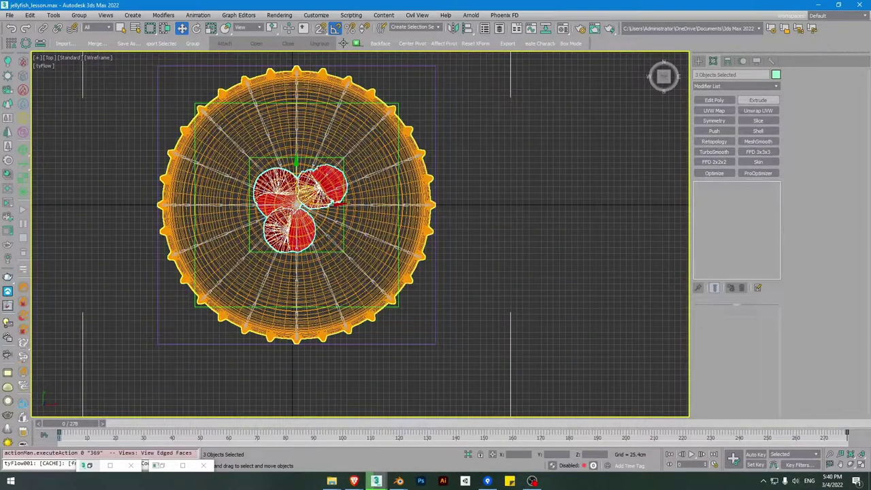
key("F3")
- Examine how the three strips sit inside the bell, in shaded and wireframe display
scroll(305, 202, "up", 4)
key("p")
key("z")
middle_click_drag(399, 169, 298, 201, "alt")
key("ctrl+d")
scroll(414, 169, "up", 5)
middle_click_drag(335, 171, 393, 168, "alt")
scroll(403, 181, "up", 3)
key("F3")
key("F4")
scroll(393, 198, "down", 10)
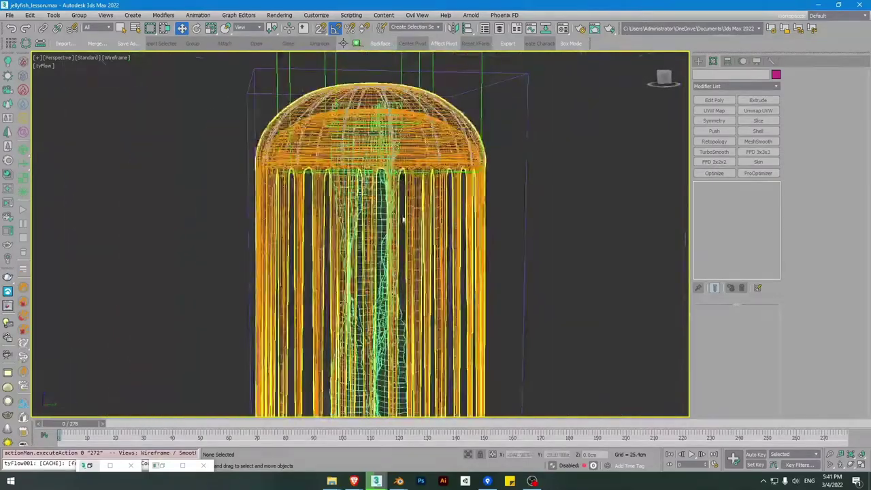
key("F3")
scroll(395, 199, "up", 3)
scroll(381, 209, "down", 3)
middle_click_drag(399, 208, 421, 253)
middle_click_drag(397, 377, 401, 305)
middle_click_drag(401, 259, 372, 369)
scroll(379, 199, "up", 3)
scroll(380, 199, "down", 2)
middle_click_drag(380, 200, 370, 182, "alt")
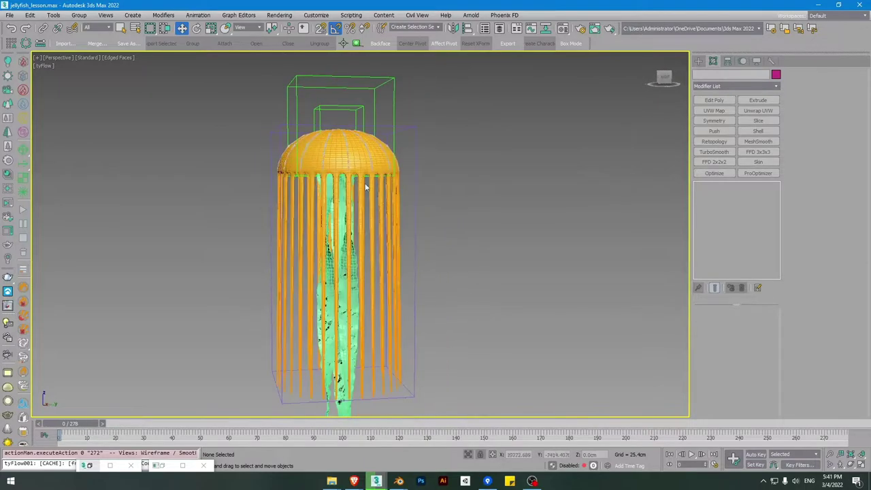
- Restore the tyFlow001 editor beside the jellyfish and select the simulated jellyfish
left_click(162, 466)
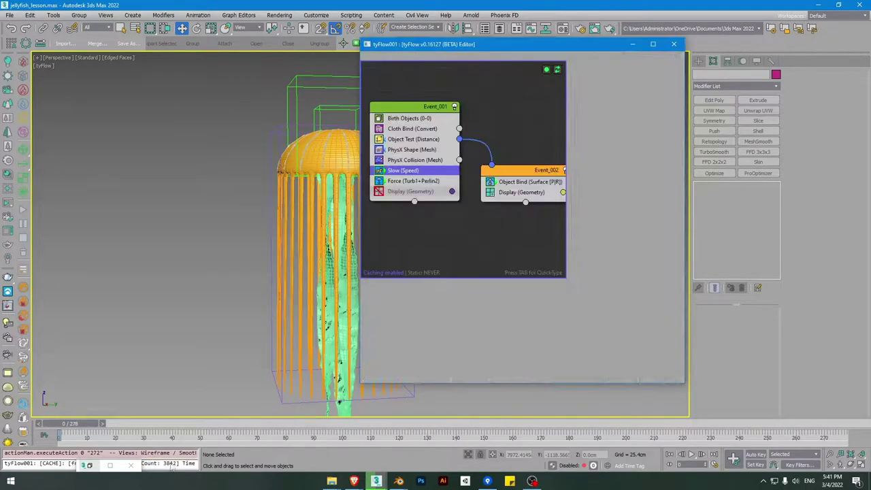
left_click_drag(509, 45, 612, 47)
scroll(296, 139, "up", 4)
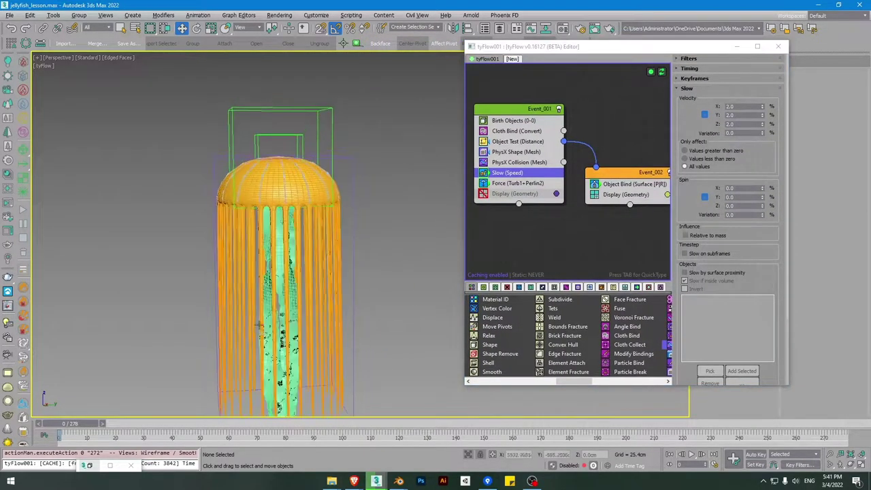
scroll(297, 139, "down", 5)
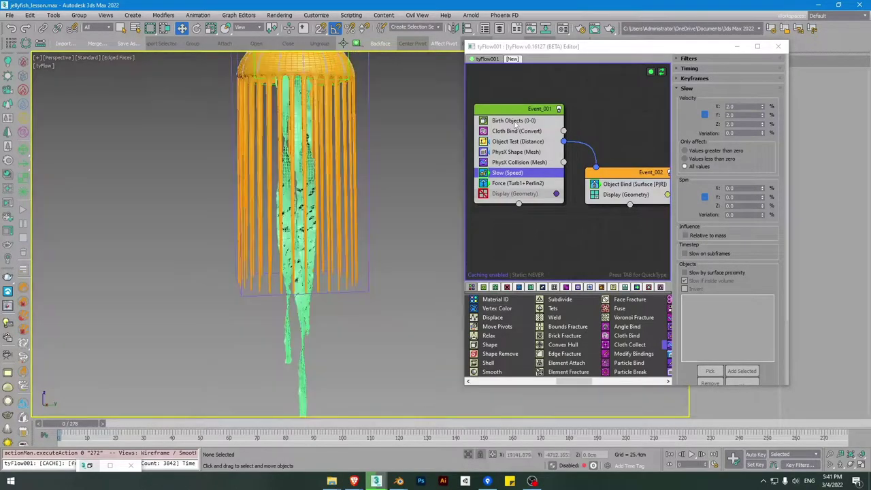
scroll(311, 173, "up", 5)
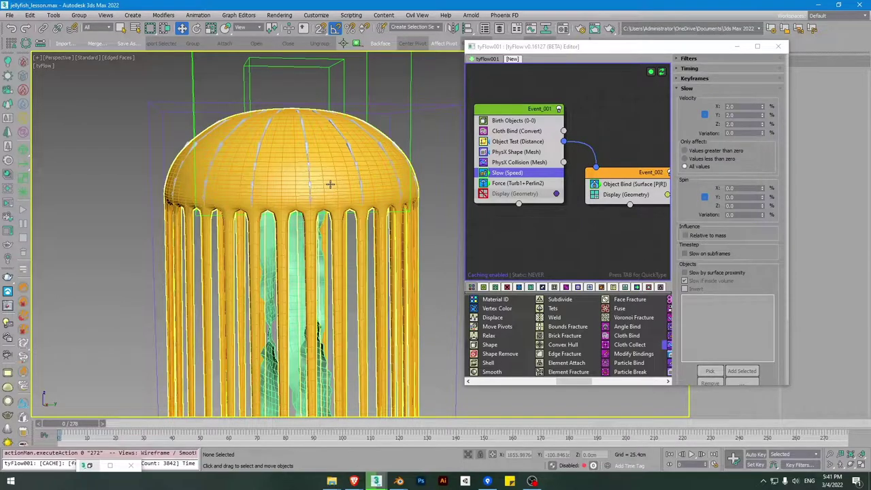
left_click(330, 184)
middle_click_drag(352, 173, 297, 158)
scroll(298, 158, "down", 4)
middle_click_drag(300, 411, 311, 293)
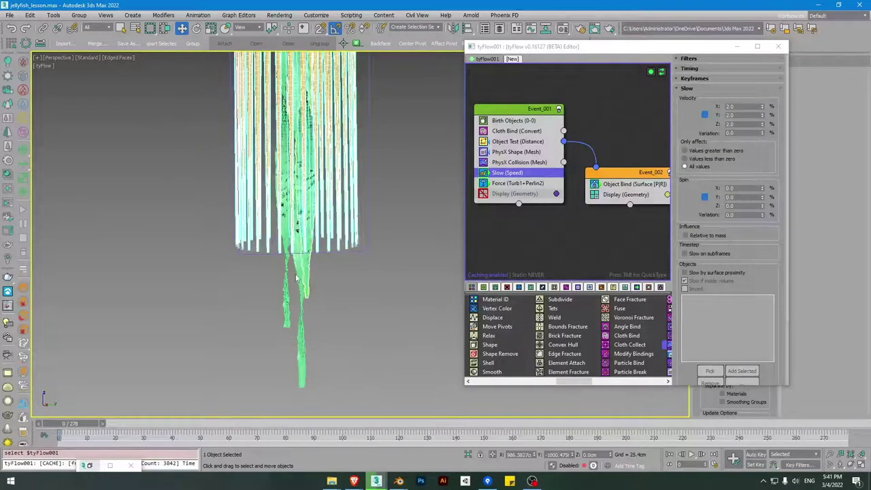
- Copy Event_001 with all its operators from the tyFlow001 flow and close the editor
left_click(579, 110)
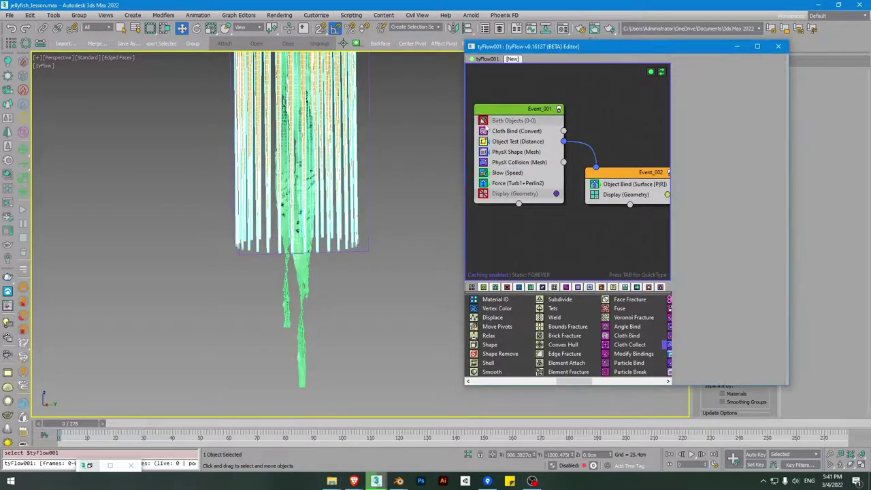
right_click(504, 111)
left_click(504, 109)
right_click(504, 109)
left_click(523, 116)
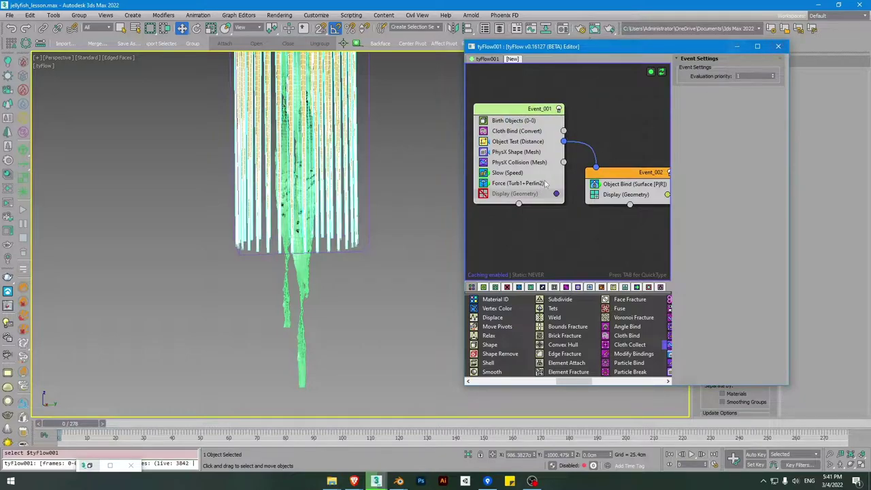
left_click(778, 46)
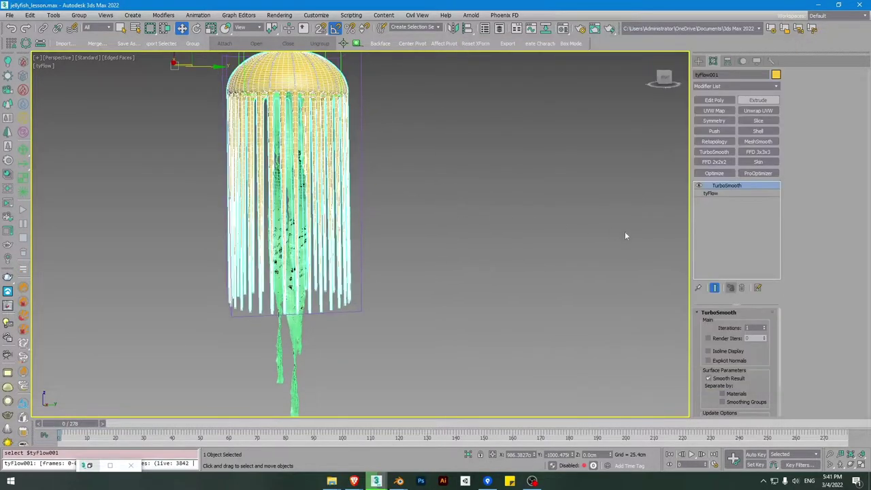
- Create a second tyFlow object in the empty space beside the jellyfish
left_click(624, 230)
left_click(698, 60)
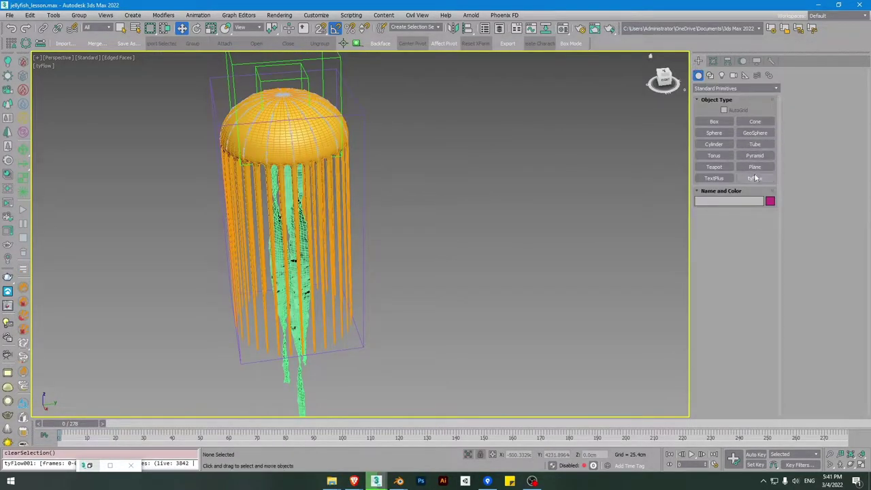
middle_click_drag(442, 235, 391, 212, "alt")
left_click_drag(383, 226, 398, 233)
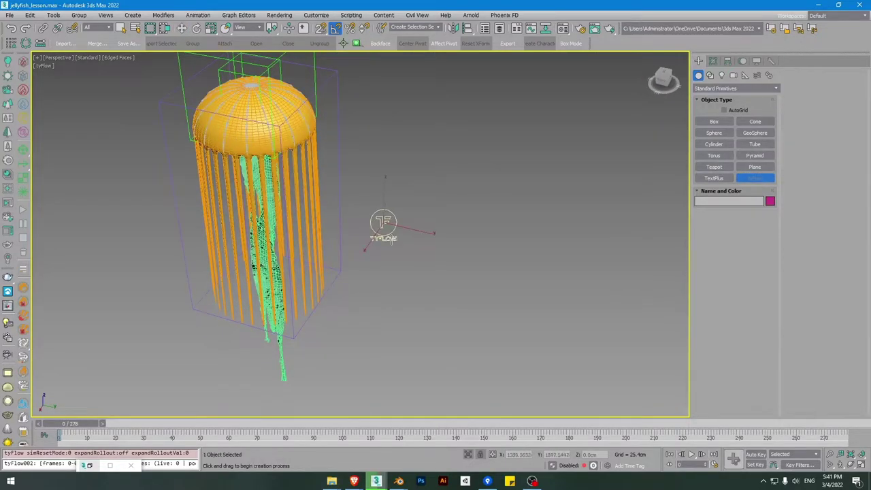
right_click(426, 245)
middle_click_drag(426, 245, 412, 240, "alt")
left_click_drag(427, 248, 427, 250)
key("1")
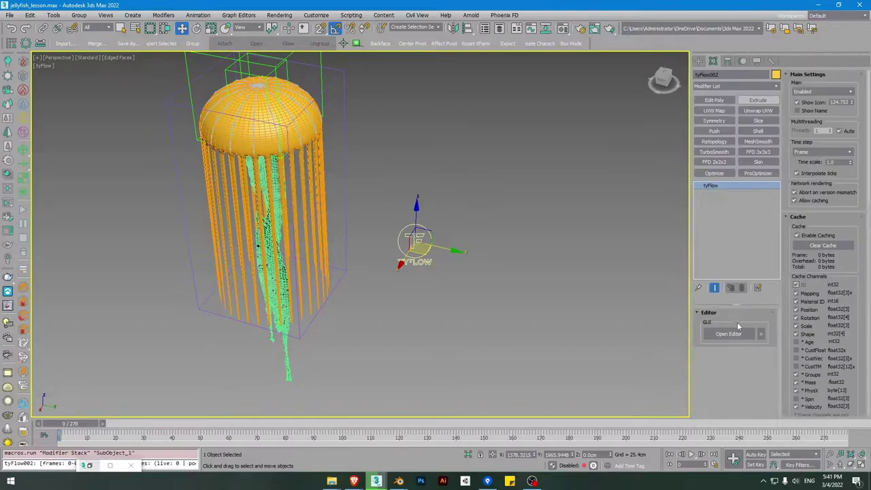
- Open the new tyFlow object's editor and paste the copied event into it
left_click(728, 334)
right_click(272, 147)
left_click(283, 148)
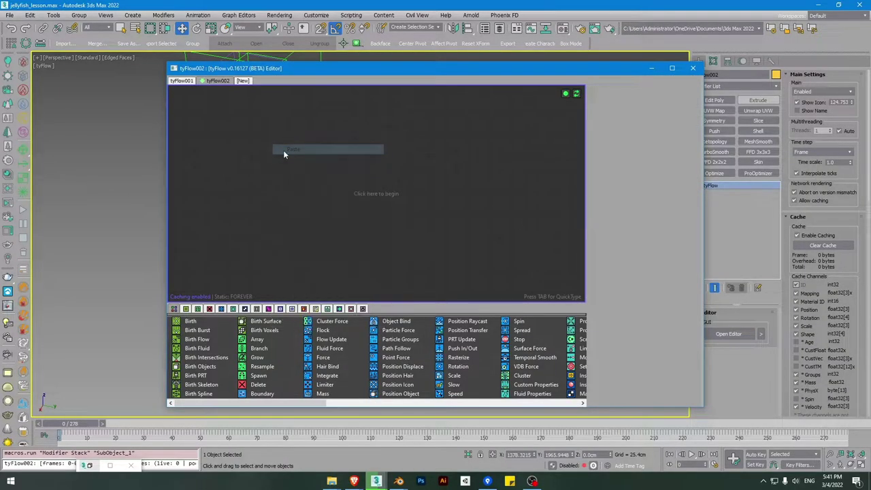
left_click_drag(307, 71, 395, 73)
- Replace Jellyfish in the pasted event's Birth Objects operator with the three twisted strips, Plane001, Plane002 and Plane003
left_click(389, 158)
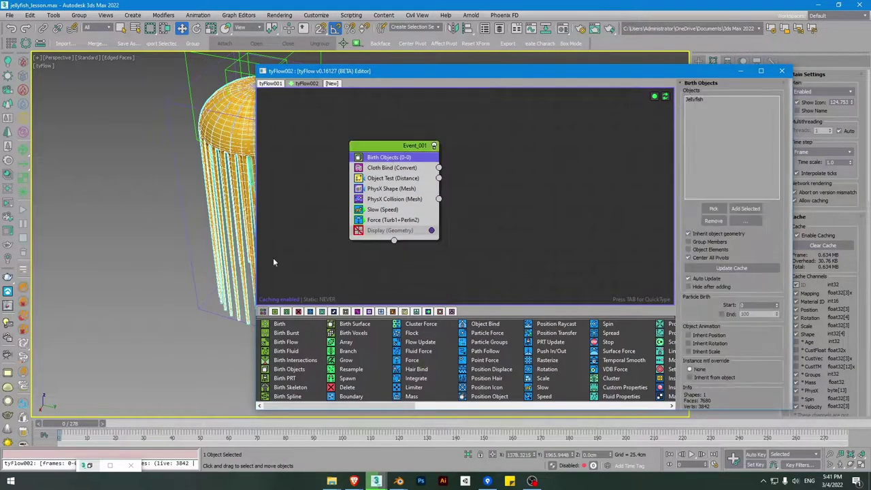
left_click(694, 100)
left_click(714, 220)
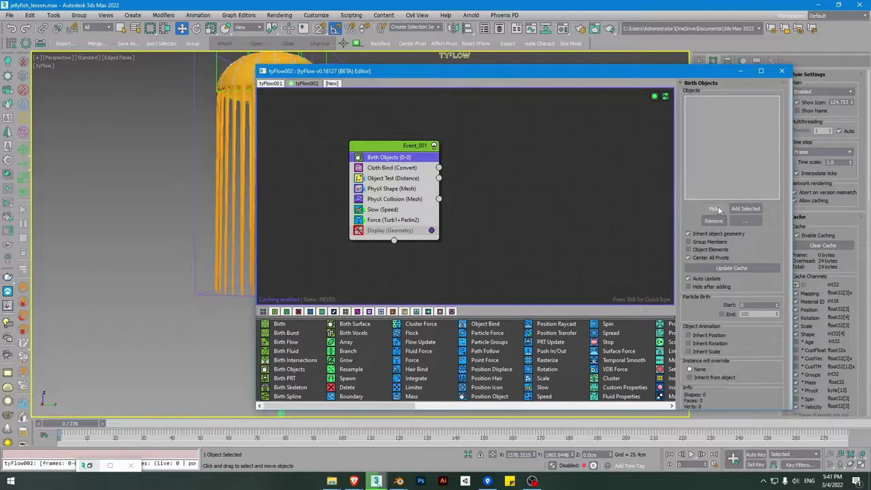
scroll(240, 281, "up", 5)
left_click(194, 294)
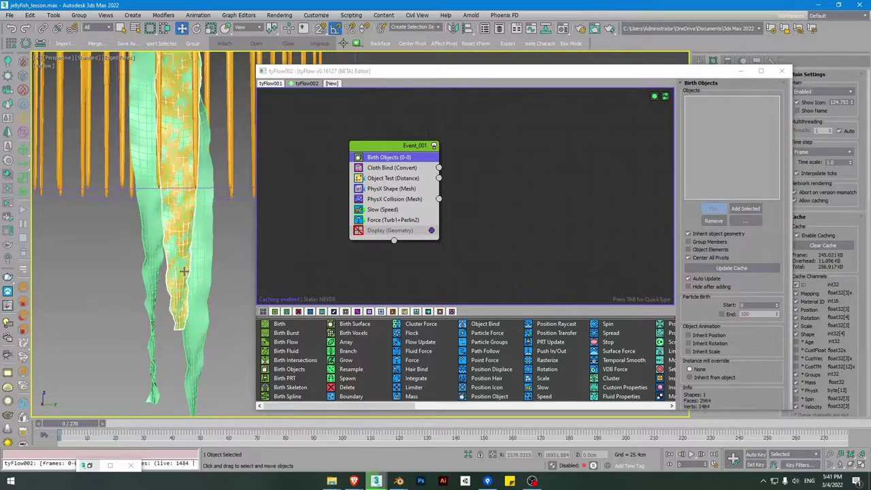
left_click(712, 208)
left_click(190, 269)
left_click(151, 250)
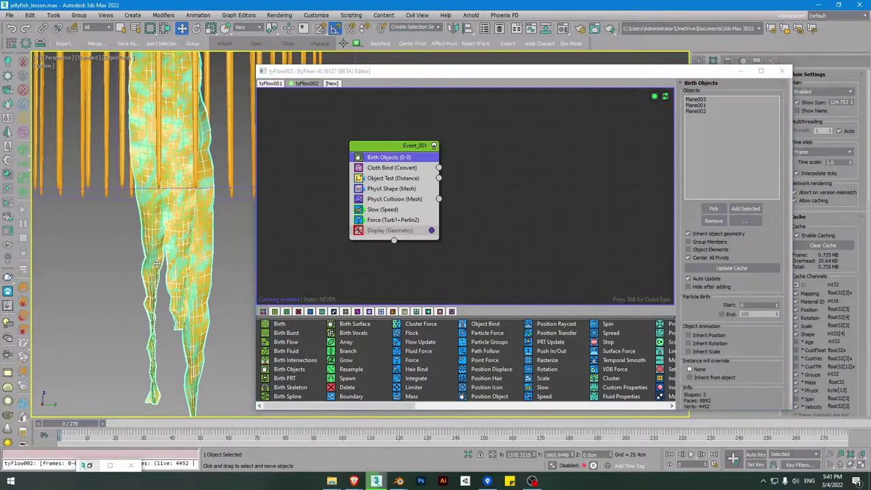
- Select the three strips, move the tyFlow editor clear of the bell, and turn on Box Mode
left_click_drag(125, 289, 198, 252)
left_click_drag(715, 69, 500, 308)
middle_click_drag(414, 210, 466, 173, "alt")
left_click(466, 173, "alt")
left_click(570, 45)
middle_click_drag(364, 204, 409, 166, "alt")
scroll(410, 166, "down", 3)
middle_click_drag(415, 202, 603, 102, "alt")
- Lock the selection of the three strips and link them to the large master_ctrl box helper around the bell
left_click(44, 27)
scroll(392, 126, "up", 5)
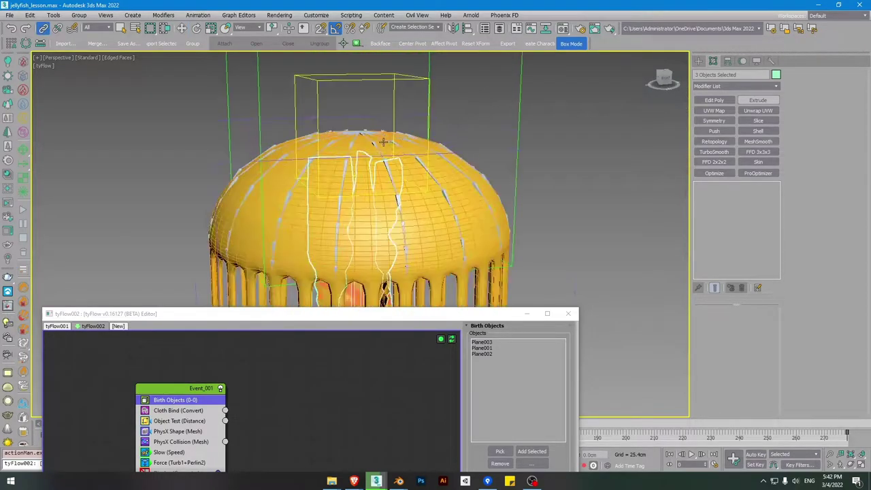
key("space")
left_click(402, 160)
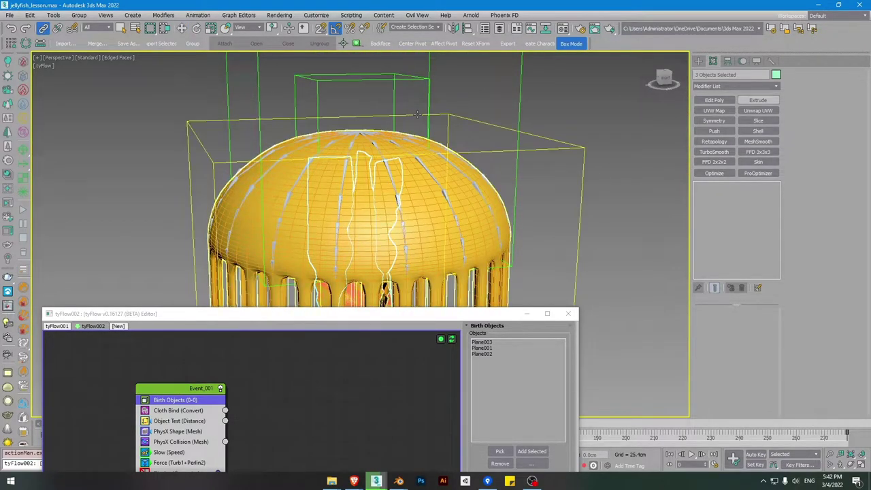
right_click(459, 145)
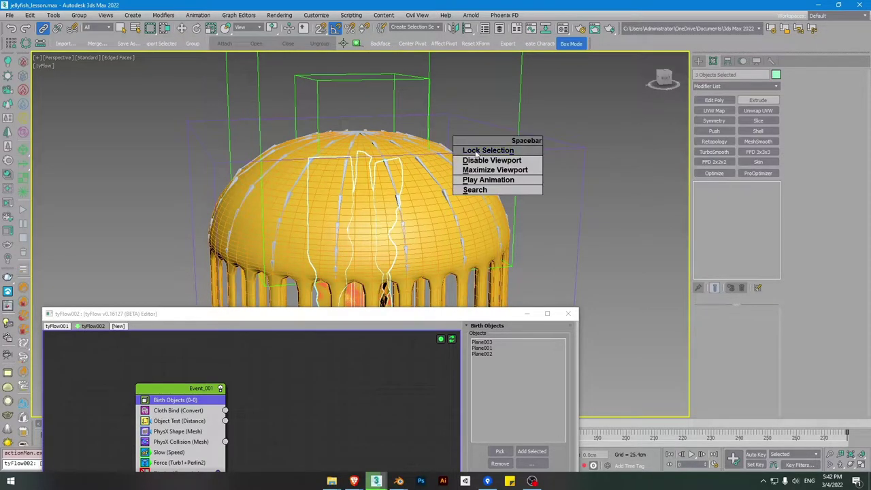
left_click(475, 150)
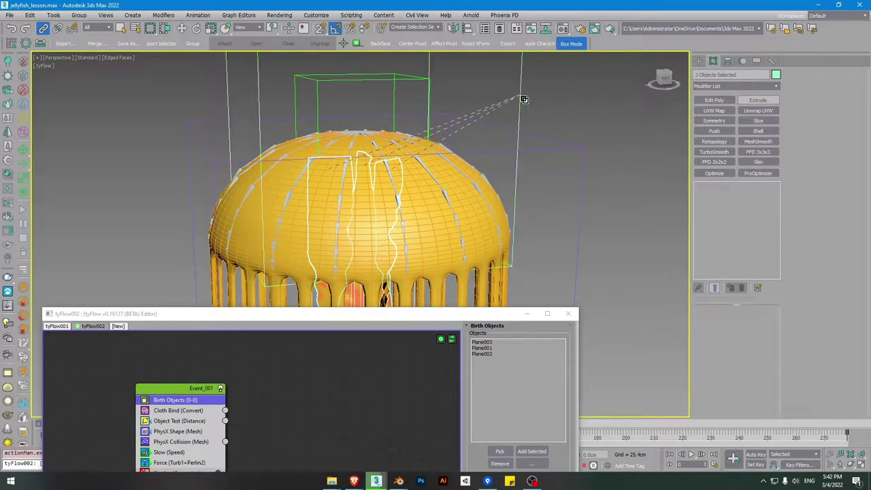
key("space")
left_click(507, 121)
scroll(505, 111, "down", 5)
- Select the master_ctrl helper and move the tyFlow editor so its operator parameters are within reach
key("w")
left_click(509, 91)
scroll(509, 93, "down", 2)
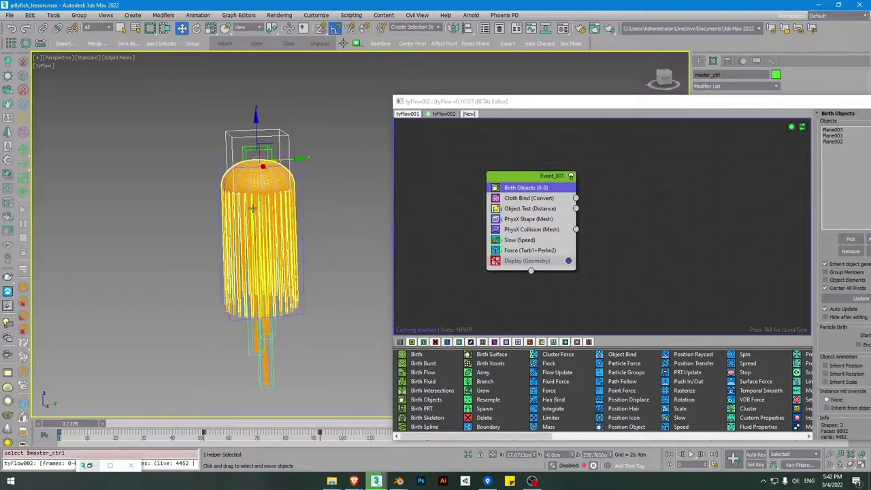
left_click_drag(601, 96, 553, 73)
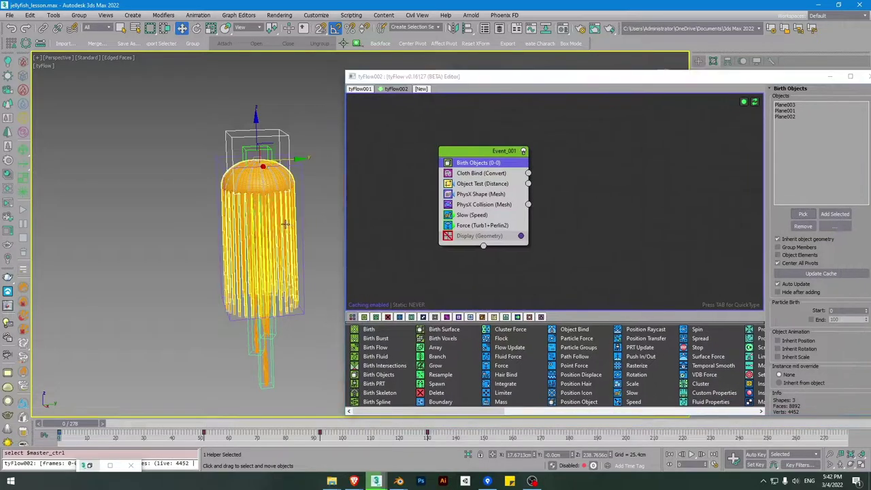
- Add an Object Bind operator in a new event and connect the Object Test (Distance) output to it
left_click(471, 185)
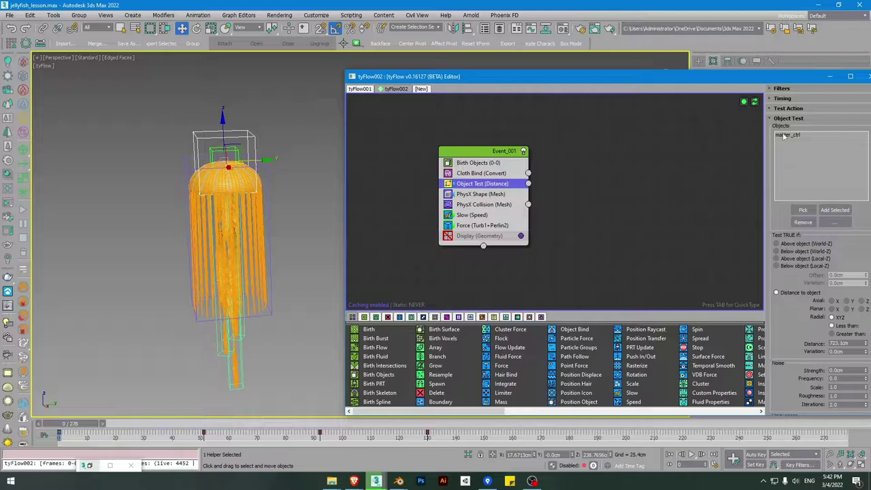
left_click(571, 200)
right_click(572, 200)
key("Escape")
key("Tab")
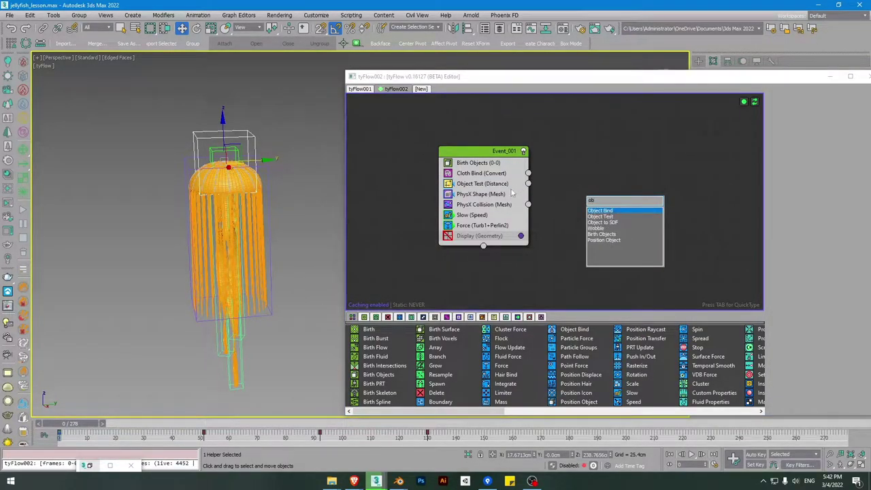
key("Return")
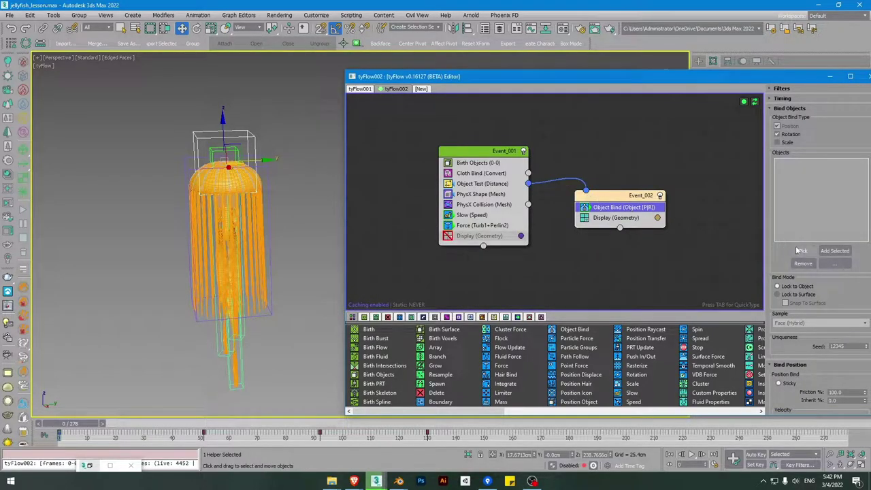
- Pick the small box helper Point001 above the bell as the Object Bind operator's object
scroll(258, 180, "up", 8)
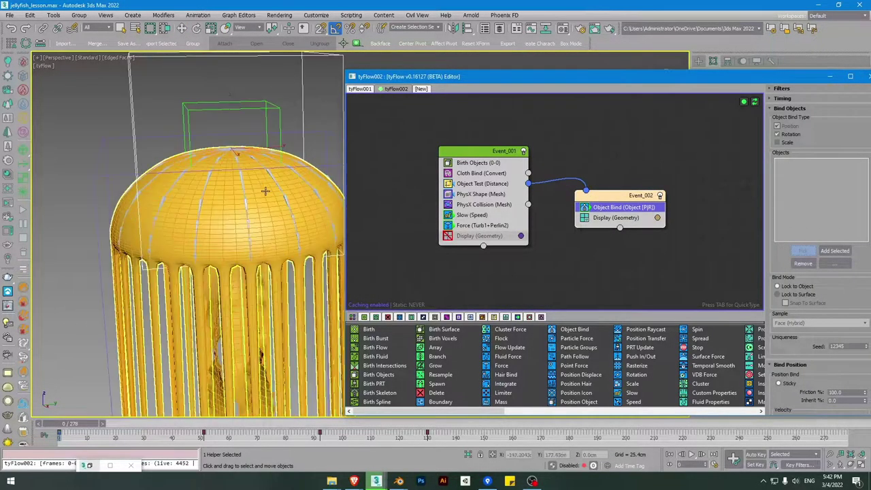
scroll(257, 181, "up", 4)
scroll(194, 164, "up", 4)
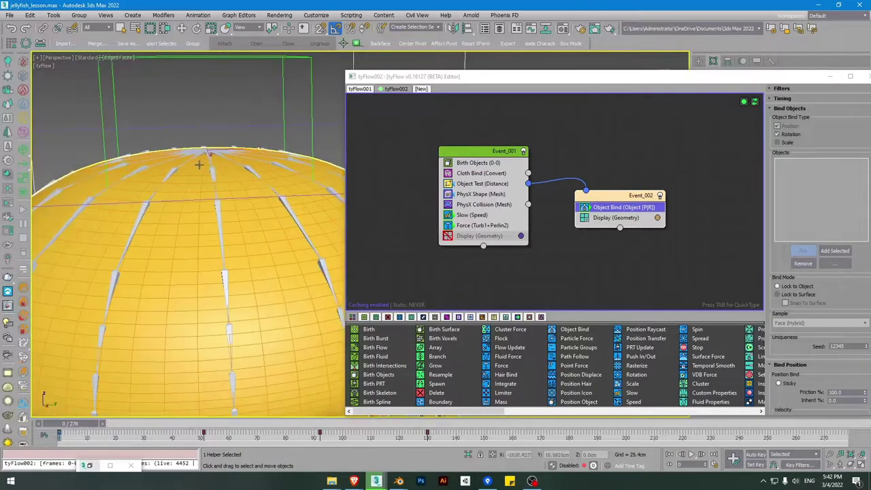
scroll(212, 152, "down", 4)
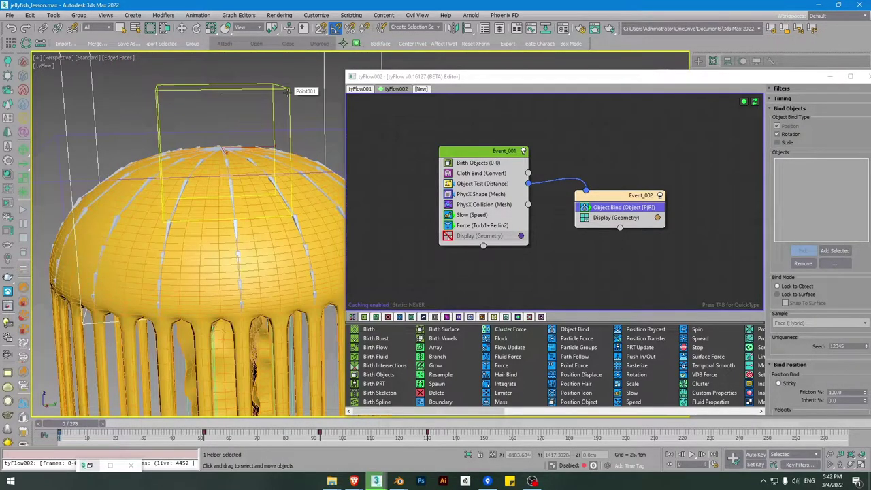
scroll(229, 204, "up", 3)
key("F3")
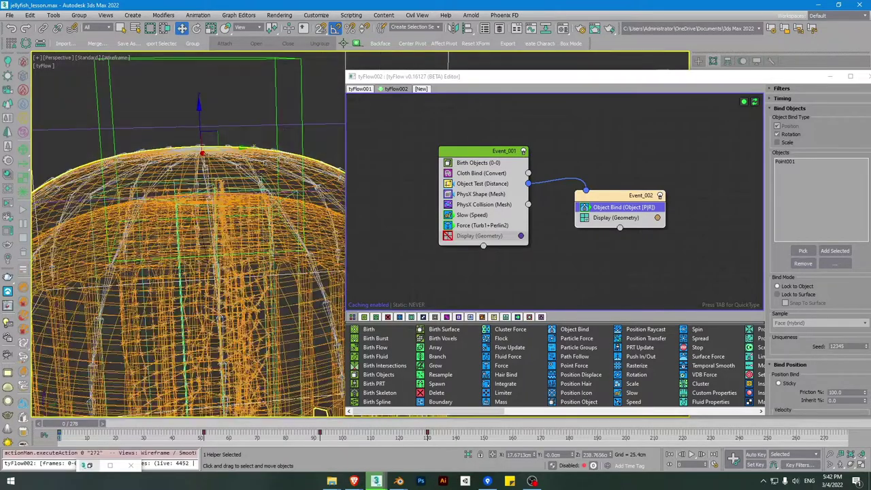
key("F3")
- Enable the Display operator in Event_001 to show the strip particles beneath the bell
scroll(229, 205, "down", 4)
middle_click_drag(249, 251, 238, 170, "alt")
scroll(238, 171, "up", 5)
scroll(241, 153, "down", 4)
scroll(248, 147, "up", 2)
left_click(448, 236)
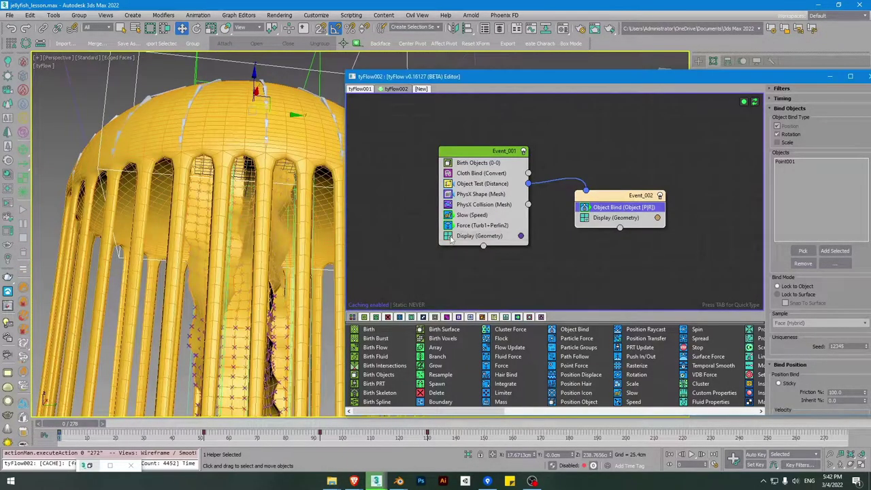
- Examine the particle markers on the strips to compare the upper and lower areas under the bell
scroll(237, 145, "up", 2)
scroll(227, 256, "down", 5)
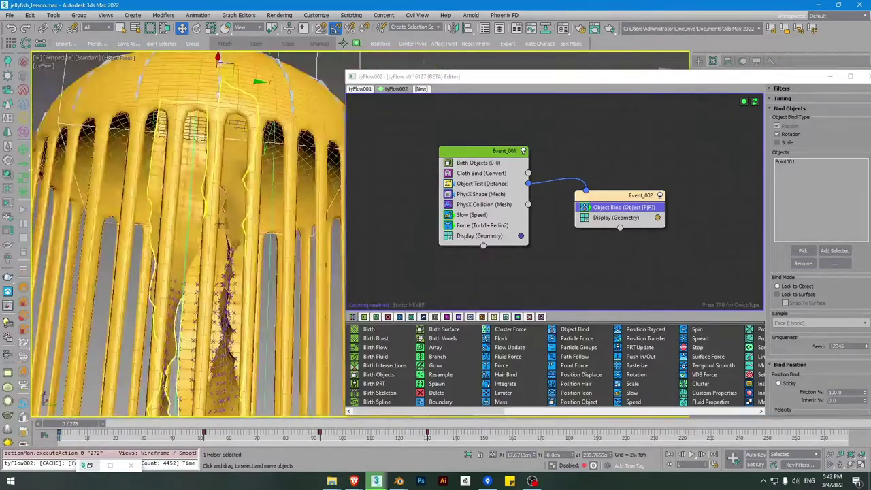
scroll(238, 216, "up", 5)
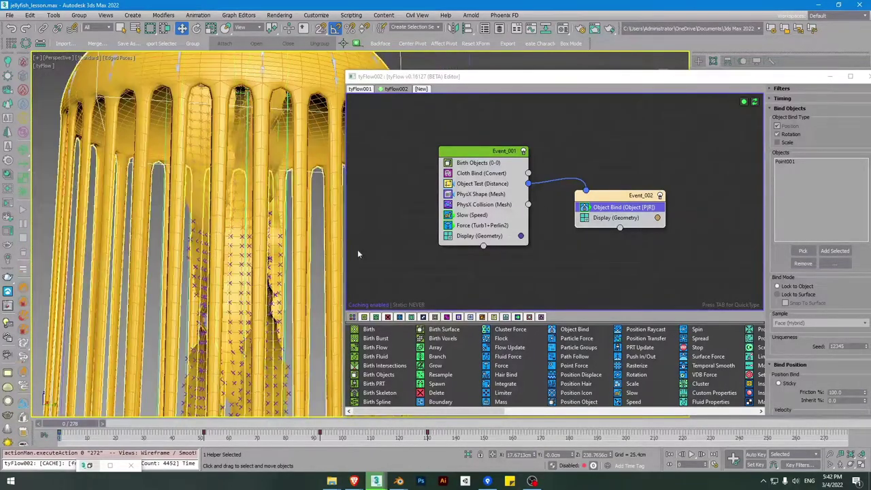
middle_click_drag(250, 239, 247, 255)
scroll(246, 256, "down", 5)
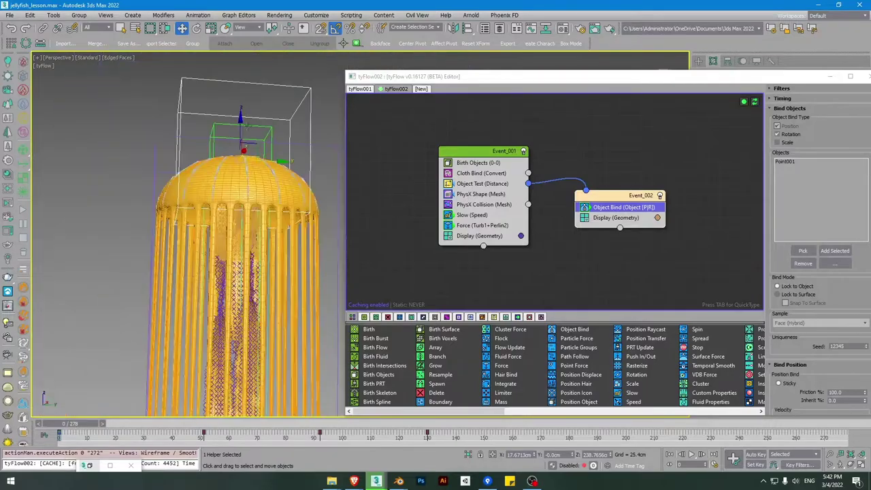
scroll(208, 308, "up", 4)
scroll(208, 308, "up", 3)
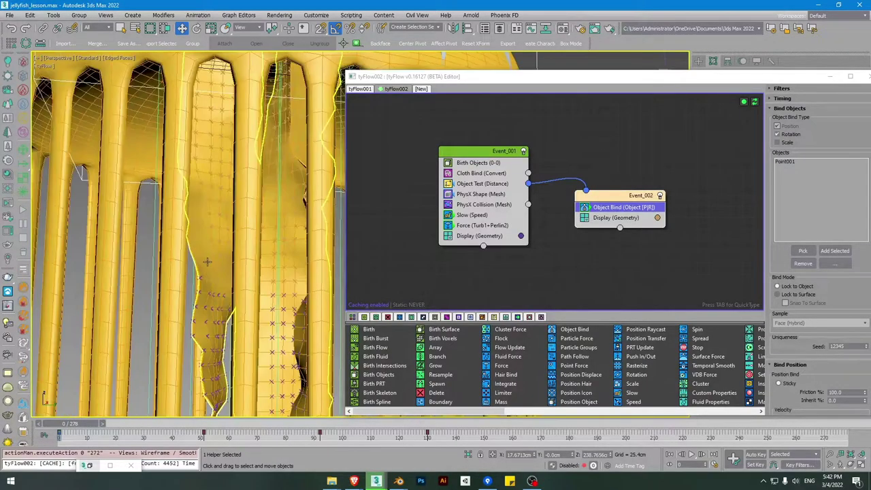
scroll(212, 248, "up", 2)
scroll(211, 234, "down", 2)
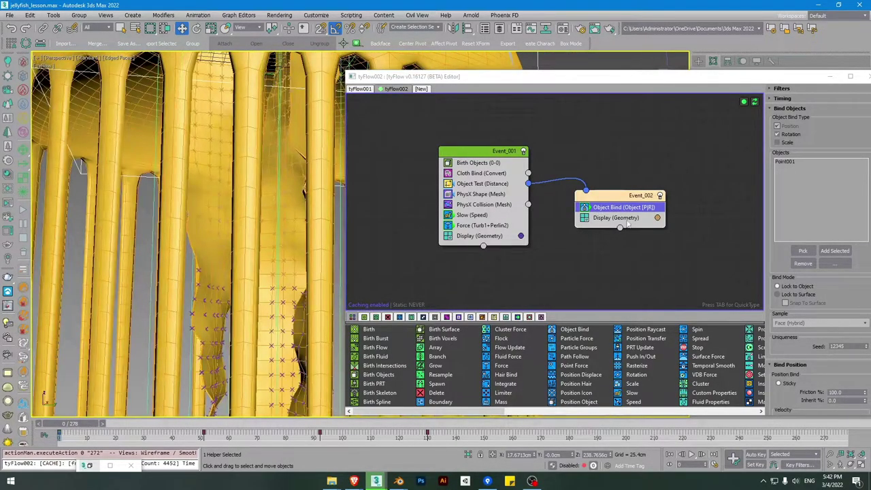
- Change the display color of Event_002's particles to green
left_click(642, 205)
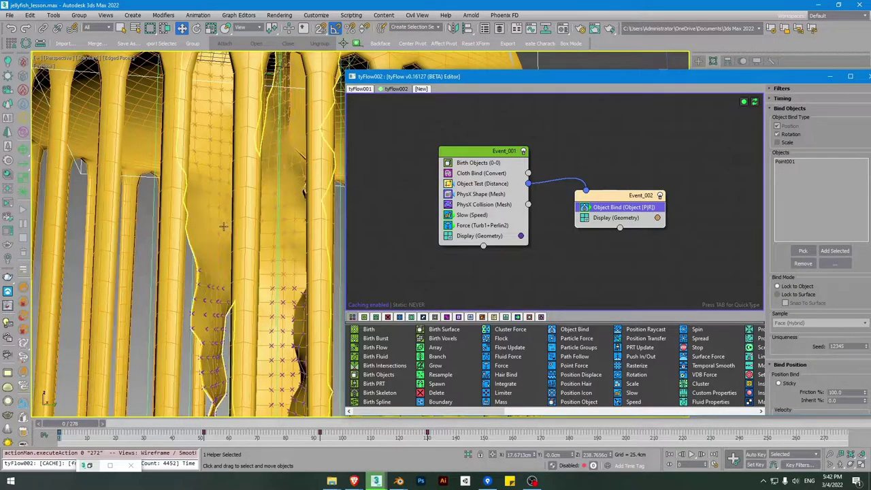
left_click(658, 218)
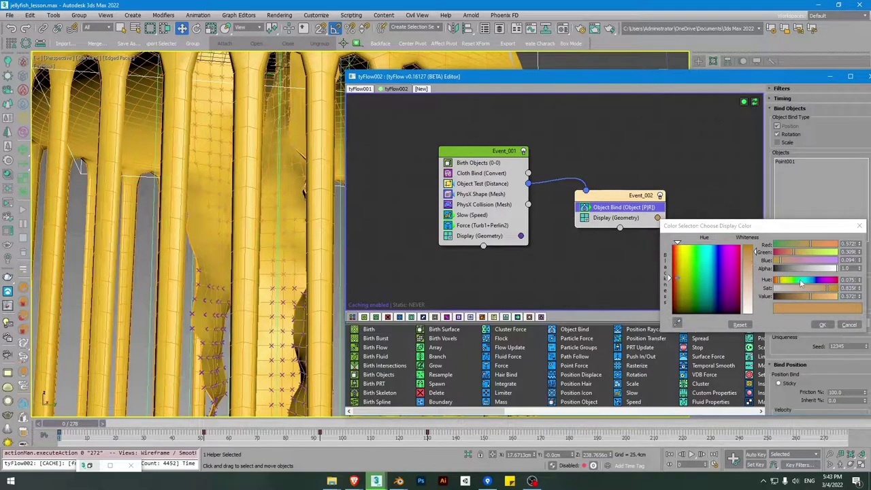
left_click(800, 280)
left_click(822, 324)
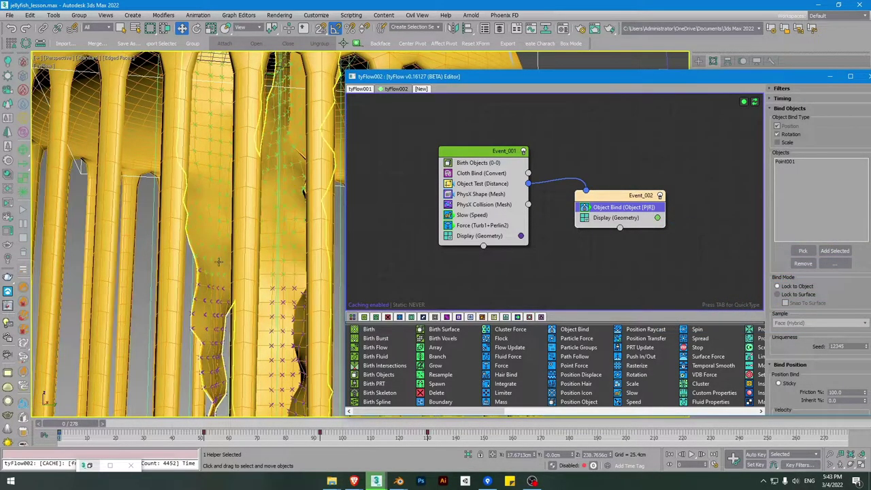
- Open the Object Test operator and examine how far down the strips the green particles reach
left_click(489, 185)
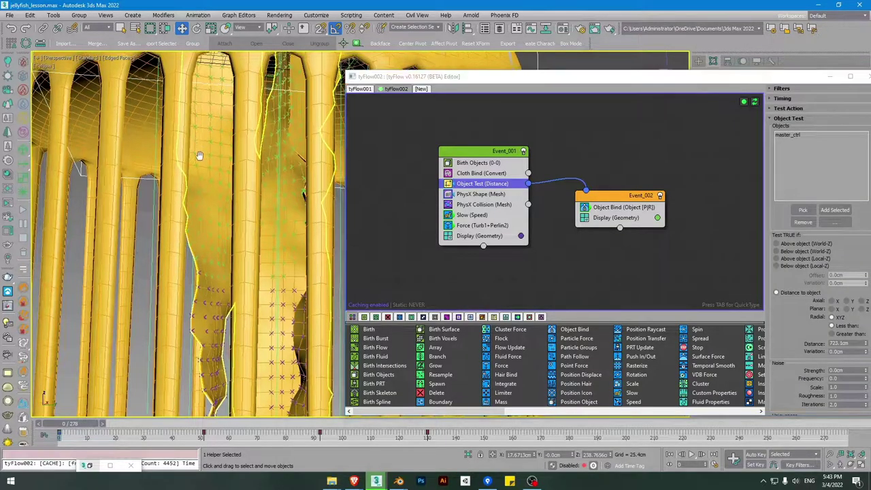
scroll(197, 163, "down", 5)
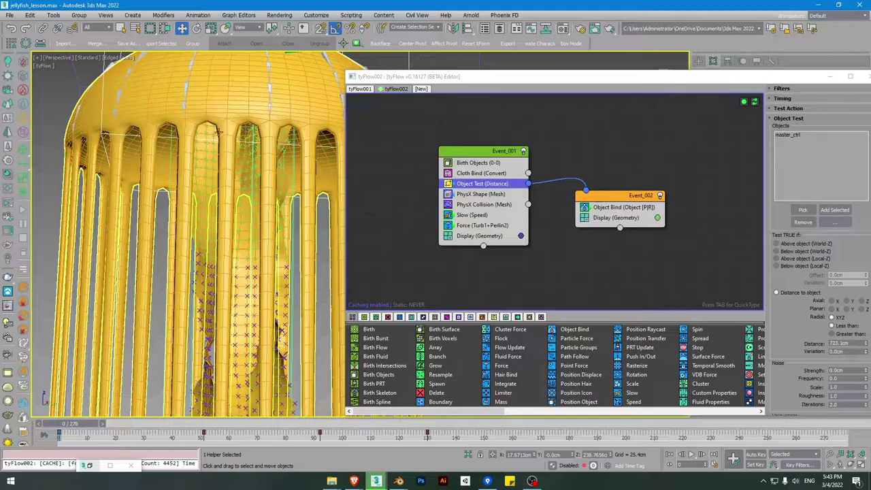
middle_click_drag(273, 254, 263, 219, "alt")
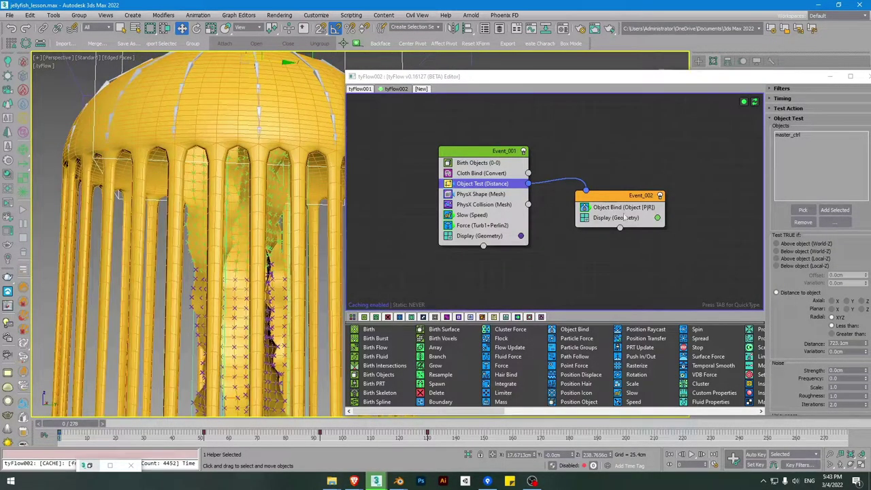
scroll(239, 164, "up", 2)
middle_click_drag(240, 163, 236, 187)
scroll(237, 187, "down", 3)
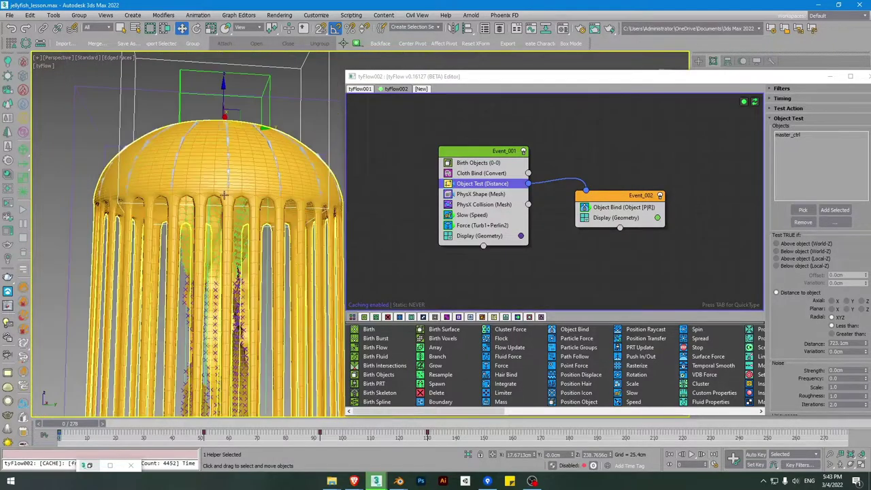
scroll(215, 278, "up", 4)
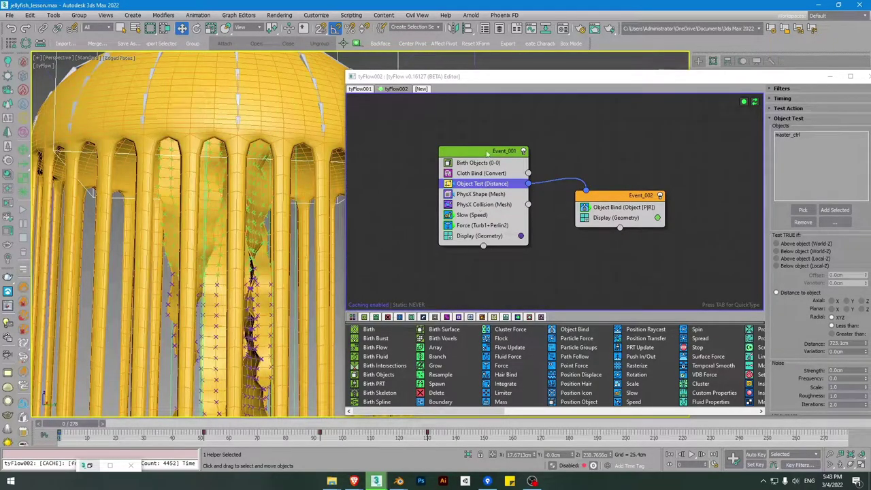
scroll(277, 237, "up", 4)
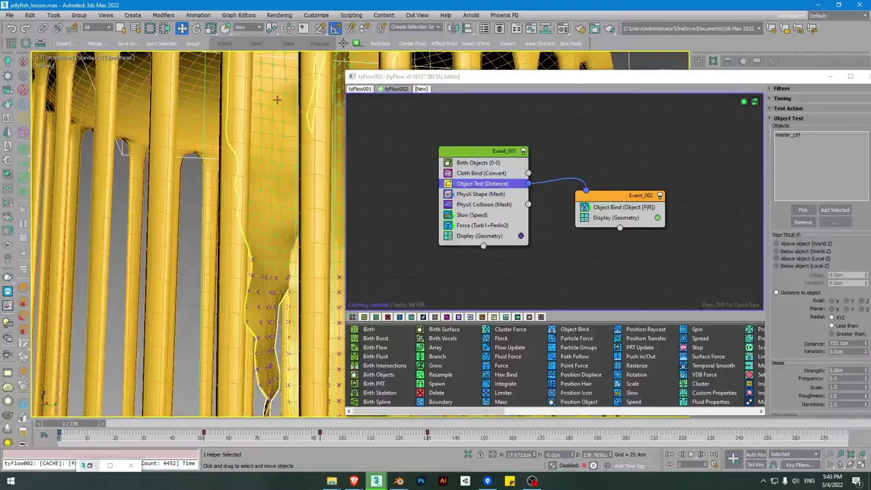
scroll(277, 238, "down", 3)
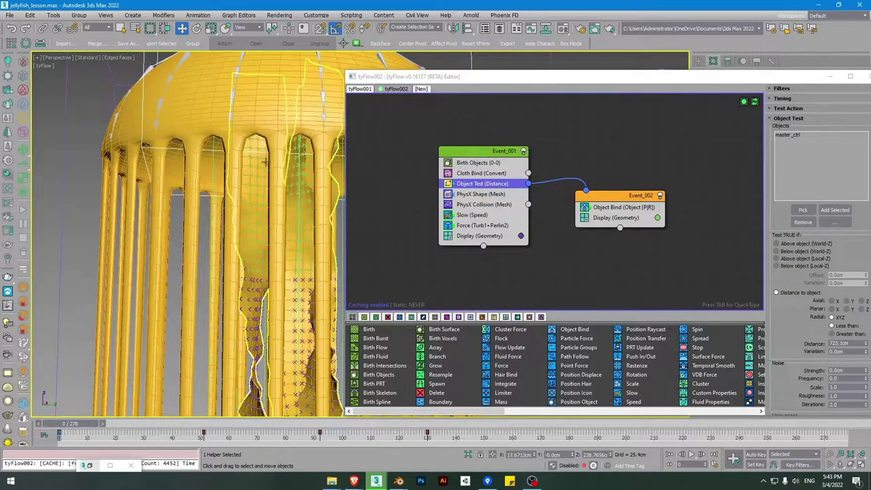
- Set the Object Test distance to 50 cm
left_click_drag(804, 338, 805, 285)
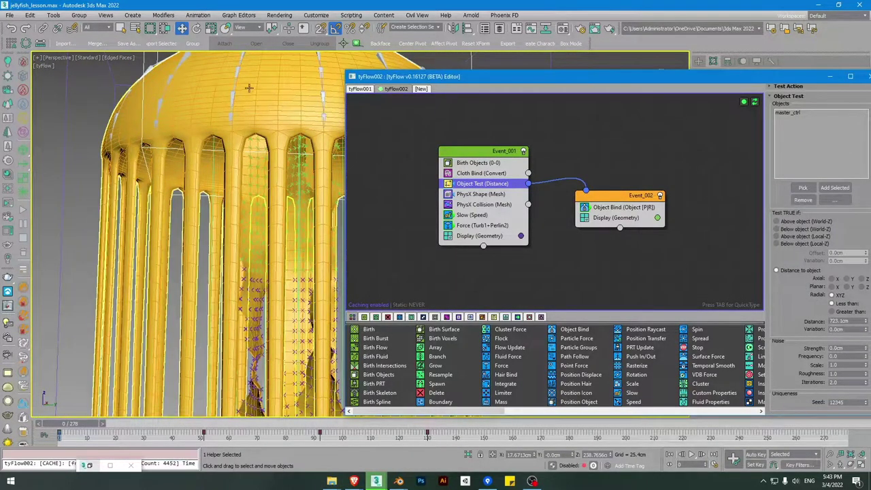
middle_click_drag(306, 102, 295, 115)
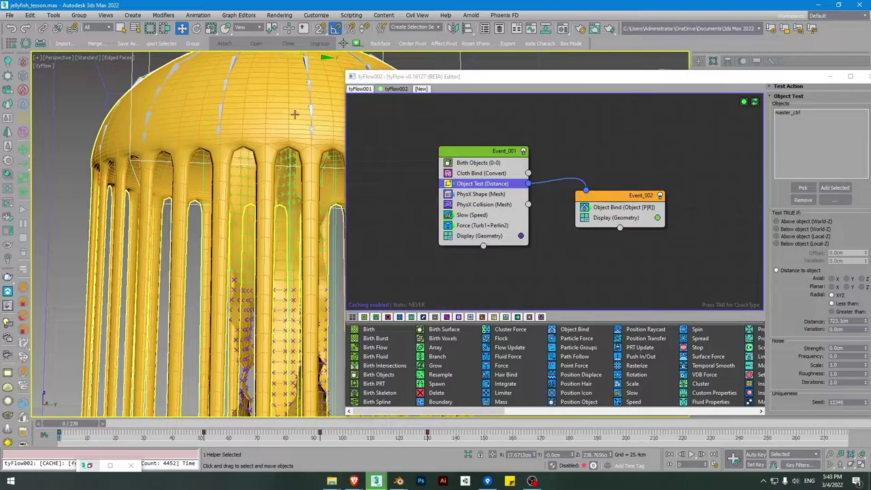
double_click(847, 322)
type("50")
key("Return")
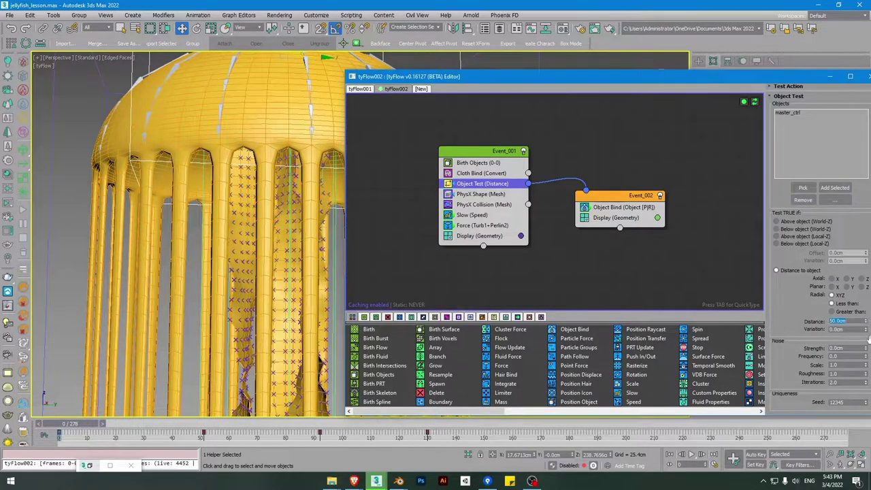
- Adjust the Object Test distance to 265.646 cm while viewing the upper ends of the strips inside the bell
scroll(200, 247, "up", 4)
middle_click_drag(200, 247, 229, 233, "alt")
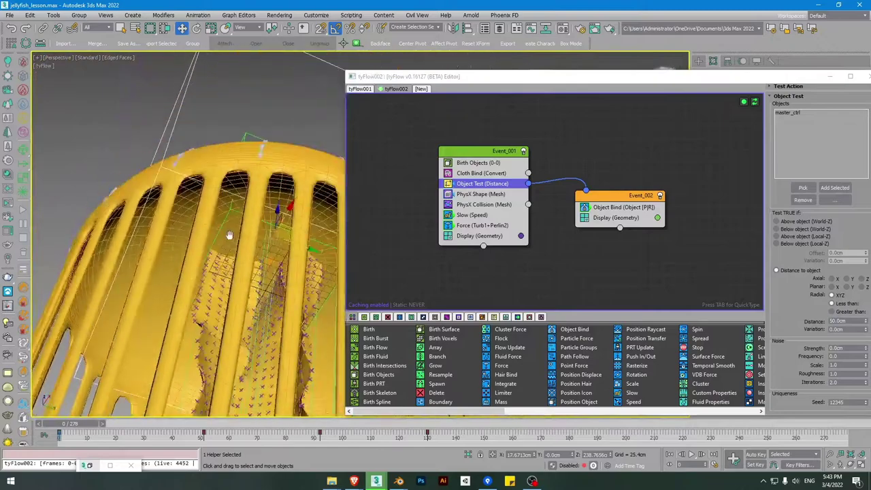
scroll(232, 235, "up", 2)
middle_click_drag(255, 268, 272, 272, "alt")
left_click_drag(863, 320, 809, 301)
middle_click_drag(279, 299, 266, 272, "alt")
left_click_drag(866, 320, 866, 311)
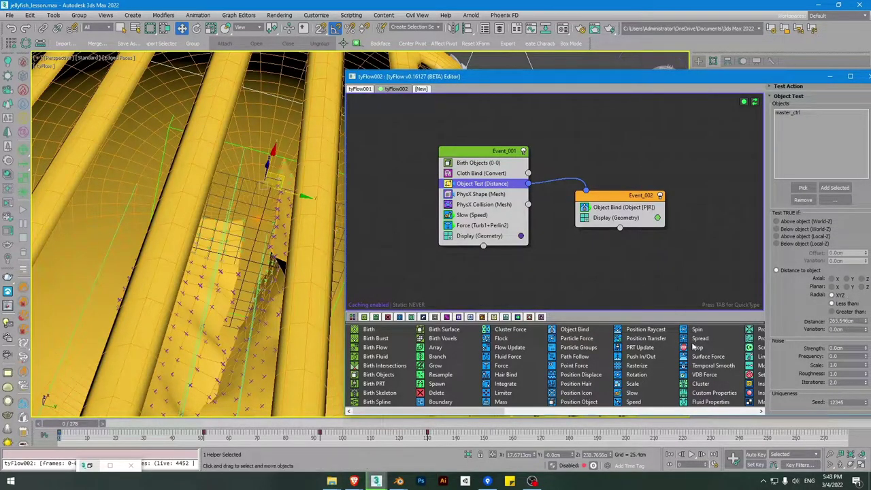
- Show the whole jellyfish and turn off edged faces in the viewport
middle_click_drag(288, 287, 313, 218, "alt")
scroll(254, 215, "down", 8)
mouse_move(248, 216)
middle_mouse_down("alt")
mouse_move(306, 354)
mouse_move(250, 207)
middle_mouse_up("alt")
key("F4")
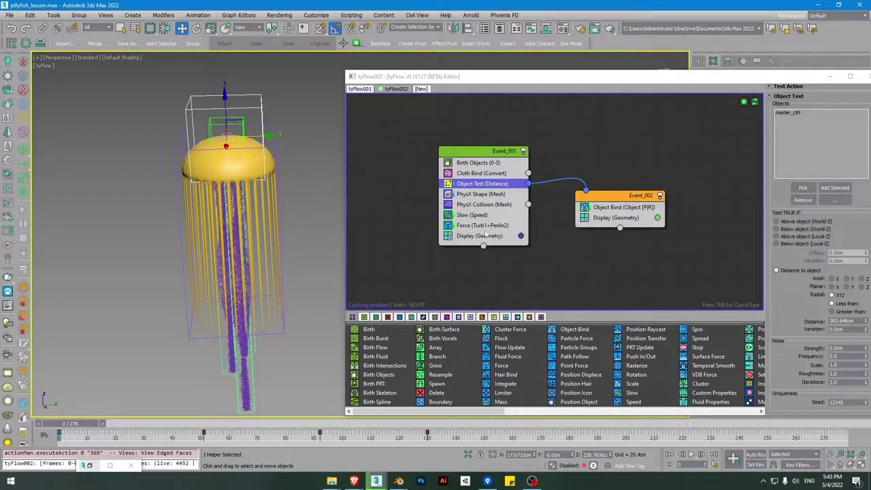
- Disable the Display operators in both events of the inner-arm flow and scrub the simulation to frame 48
left_click(447, 236)
left_click(586, 219)
middle_click_drag(188, 268, 237, 223)
left_click_drag(83, 426, 154, 423)
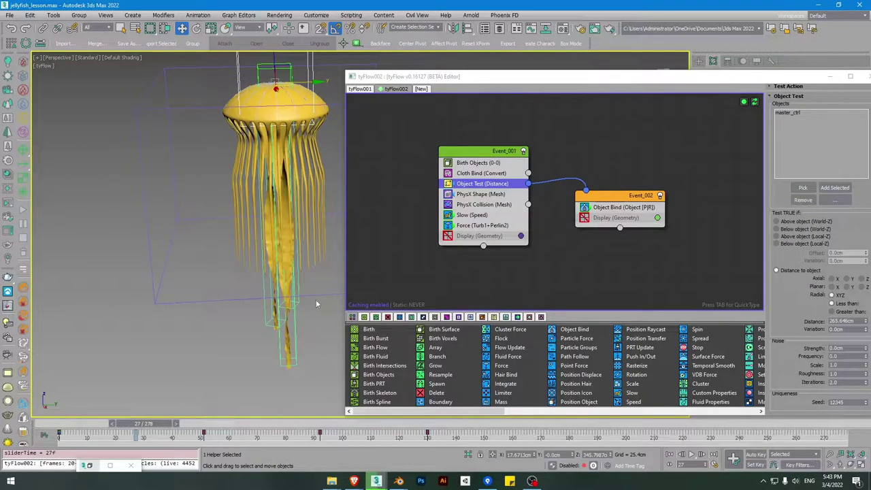
middle_click_drag(248, 311, 192, 323)
left_click_drag(160, 428, 222, 426)
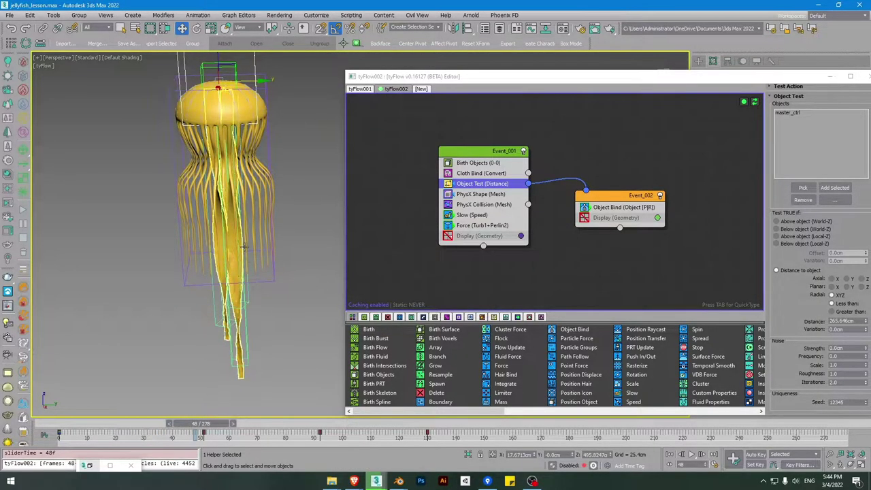
- Advance the simulation from frame 48 to frame 159 and examine how the tentacles and inner arms move
left_click_drag(222, 425, 262, 426)
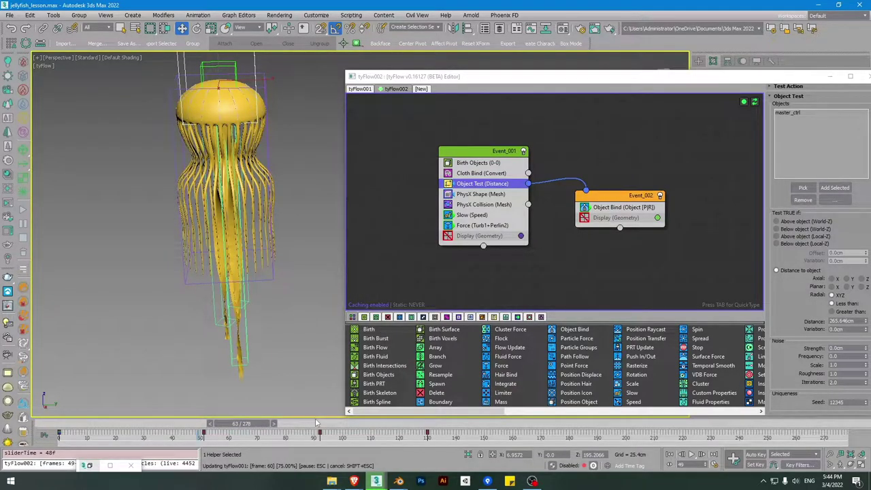
left_click_drag(317, 424, 399, 429)
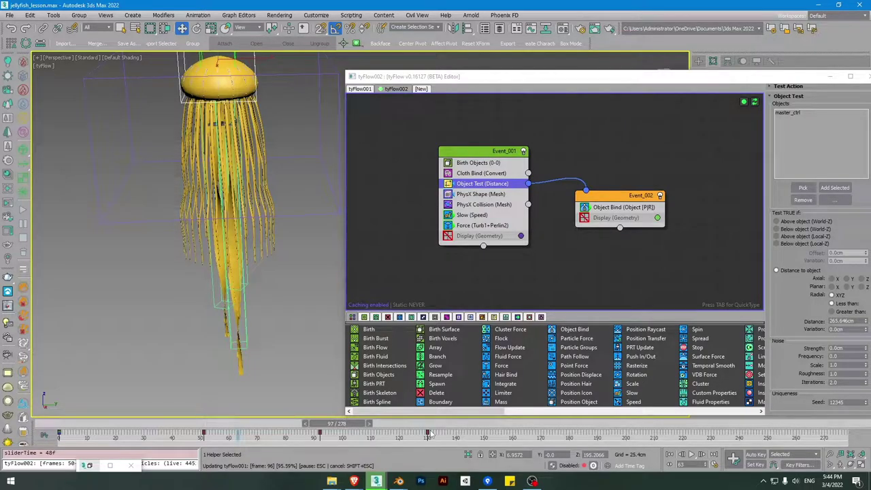
left_click_drag(430, 433, 370, 440)
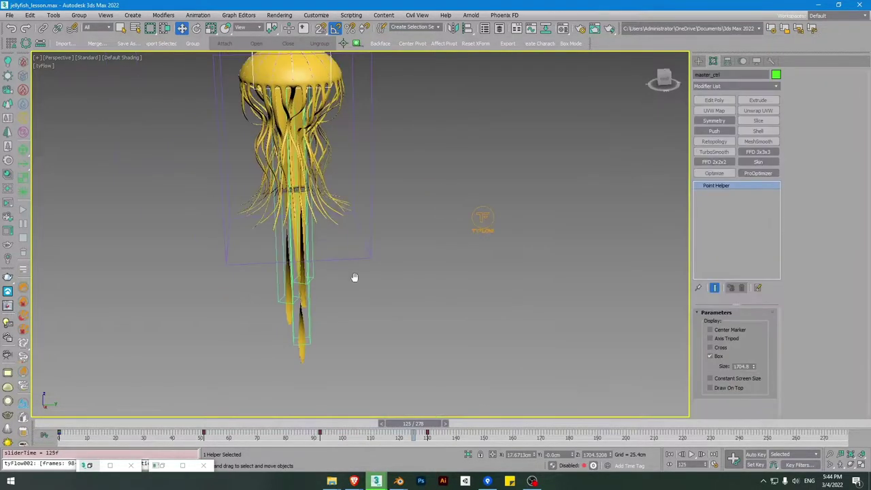
middle_click_drag(356, 279, 362, 264)
left_click_drag(433, 425, 500, 424)
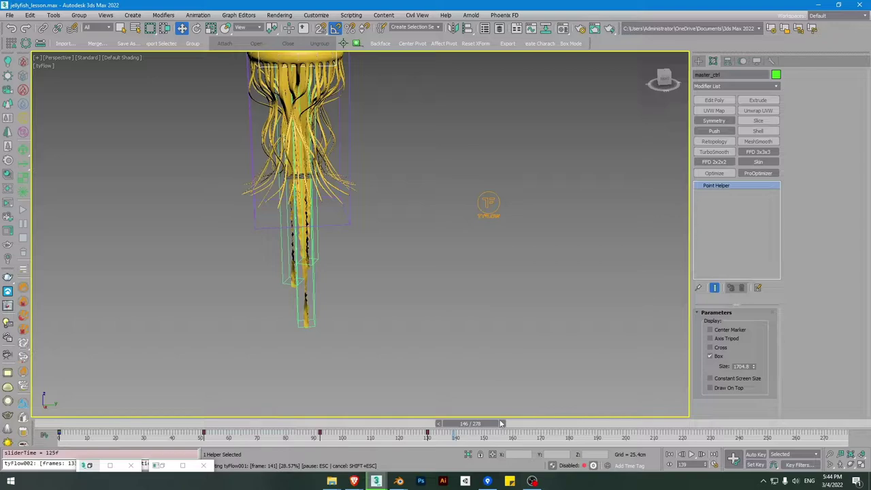
left_click_drag(500, 424, 537, 424)
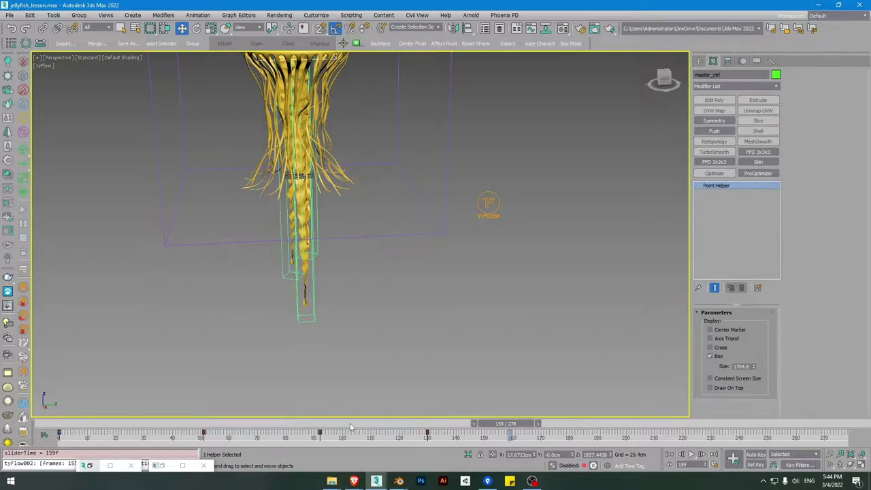
- Run the simulation through to the last frame, clear the selection and play the animation back
left_click(351, 425)
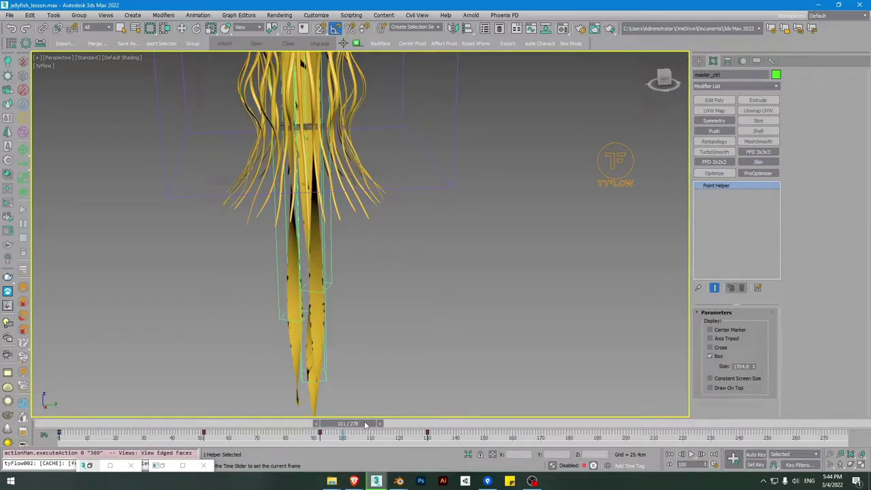
left_click(501, 424)
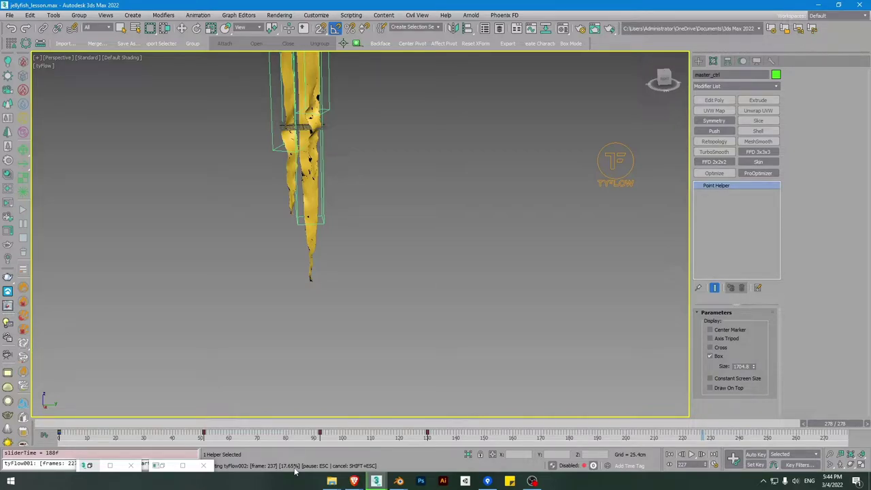
left_click(408, 227)
key("/")
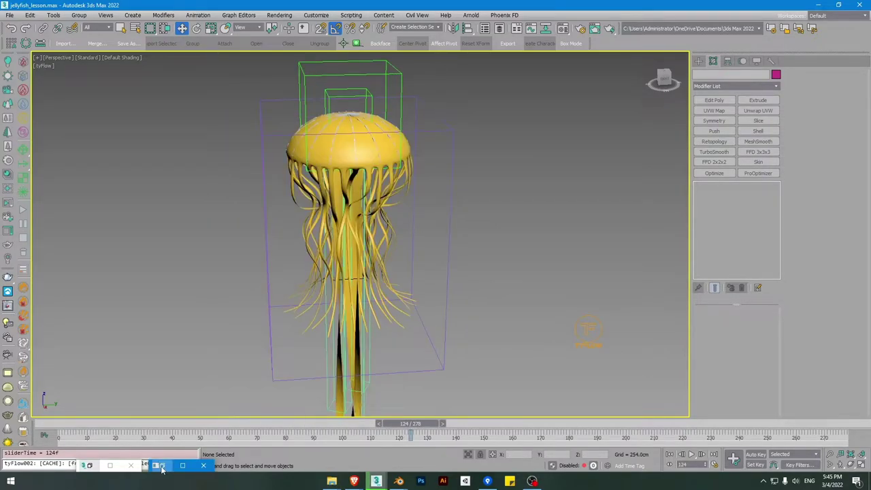
- Reopen the tyFlow001 editor, return to frame 0 and set the Slow operator's velocity to 5%
left_click(162, 467)
left_click(398, 89)
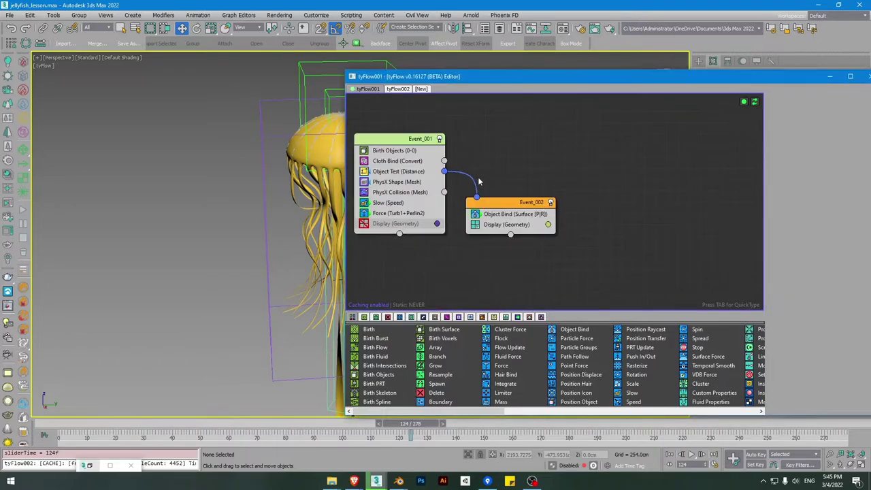
left_click(389, 205)
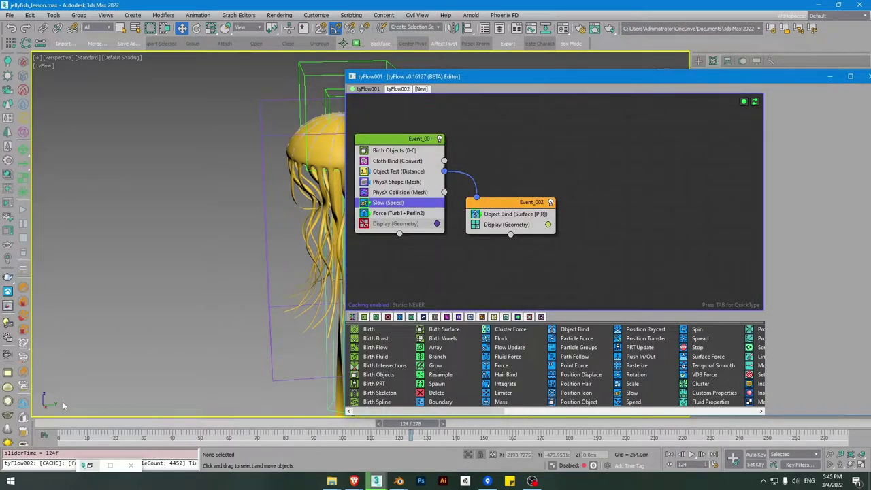
left_click(68, 426)
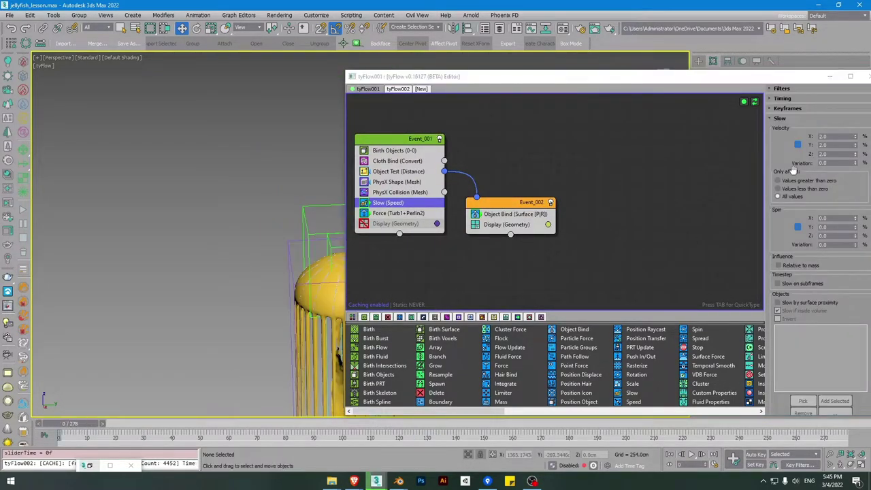
double_click(840, 136)
type("5")
key("Return")
- Scrub to frame 47 to examine the slowed tentacles and put the flow editor away
middle_click_drag(241, 252, 181, 205)
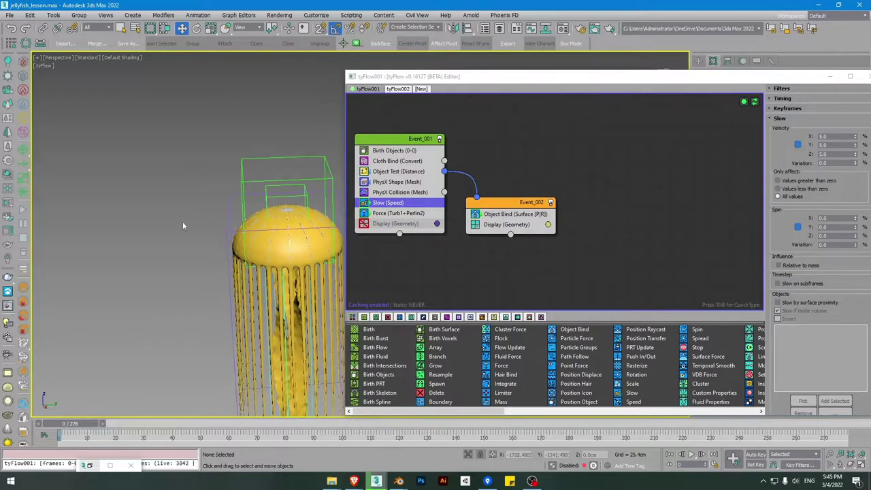
left_click_drag(94, 424, 225, 411)
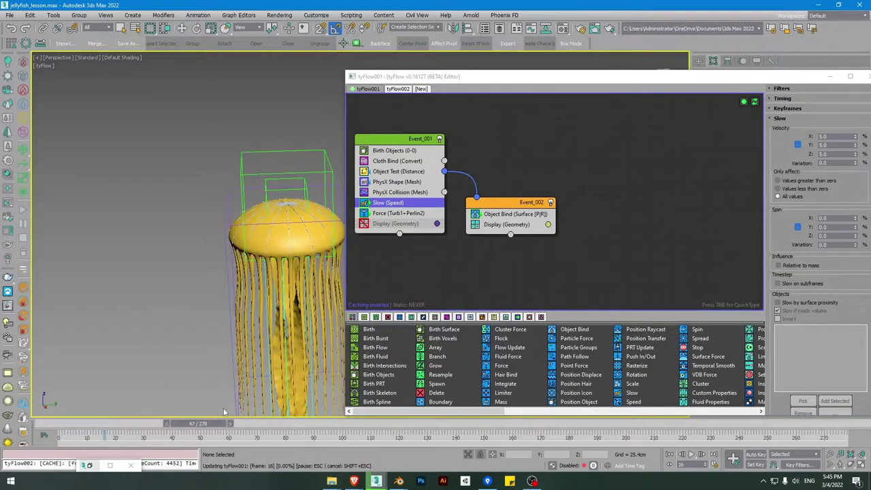
left_click(830, 77)
- Try tilting the master_ctrl helper about X at frame 47 to test how the tentacles and arms follow
middle_click_drag(395, 214, 458, 204)
scroll(458, 204, "down", 3)
left_click(427, 165)
key("e")
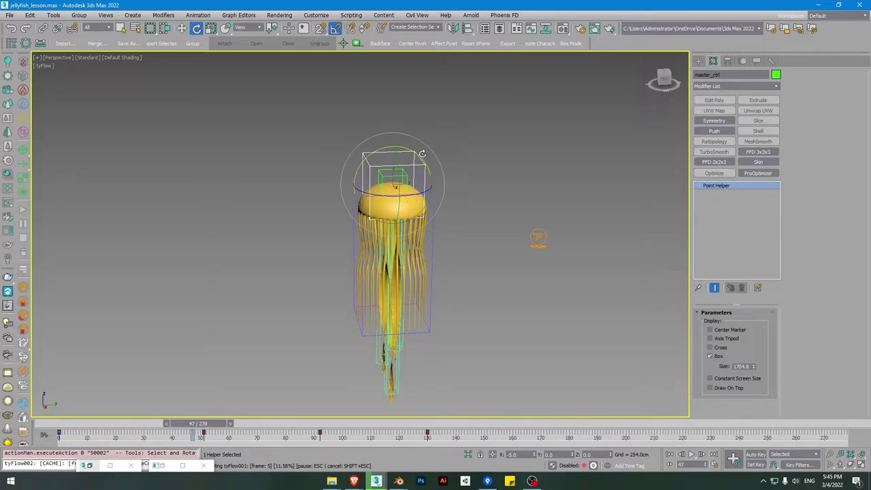
left_click_drag(422, 153, 328, 233)
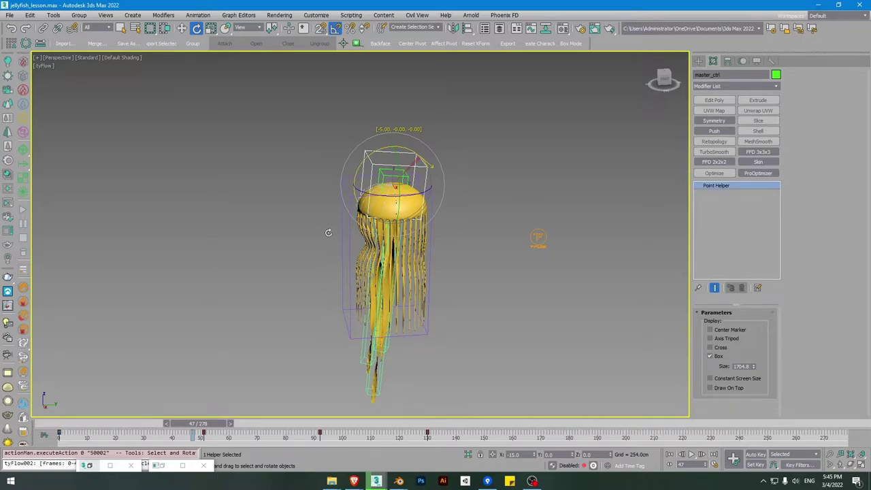
key("Home")
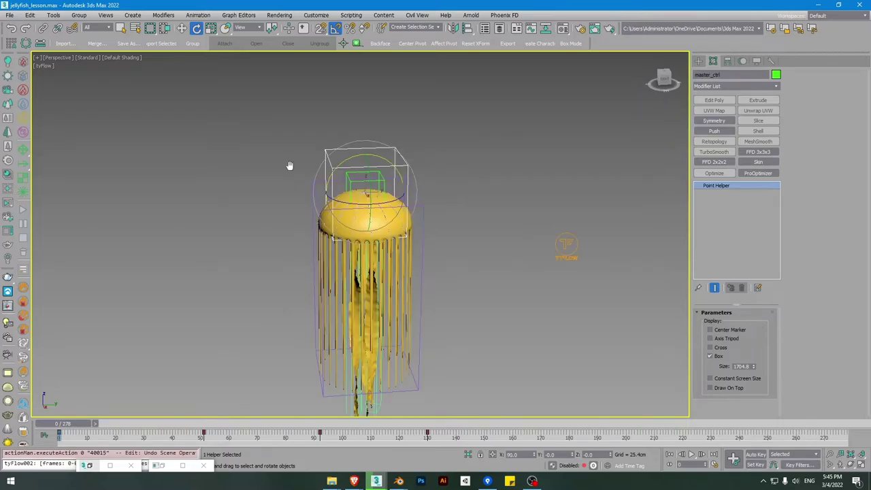
- Turn on edged faces and select both the tyFlow001 bell mesh and the inner-arm flow mesh
left_click(290, 166)
scroll(401, 215, "up", 5)
key("F4")
left_click(388, 228)
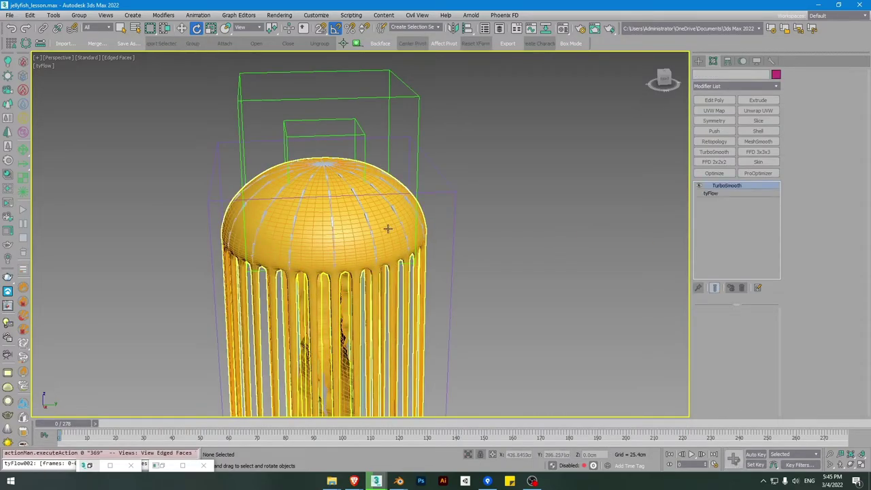
left_click(388, 228)
scroll(436, 184, "down", 4)
key("w")
mouse_move(328, 168)
middle_mouse_down("alt")
mouse_move(350, 196)
mouse_move(328, 175)
middle_mouse_up("alt")
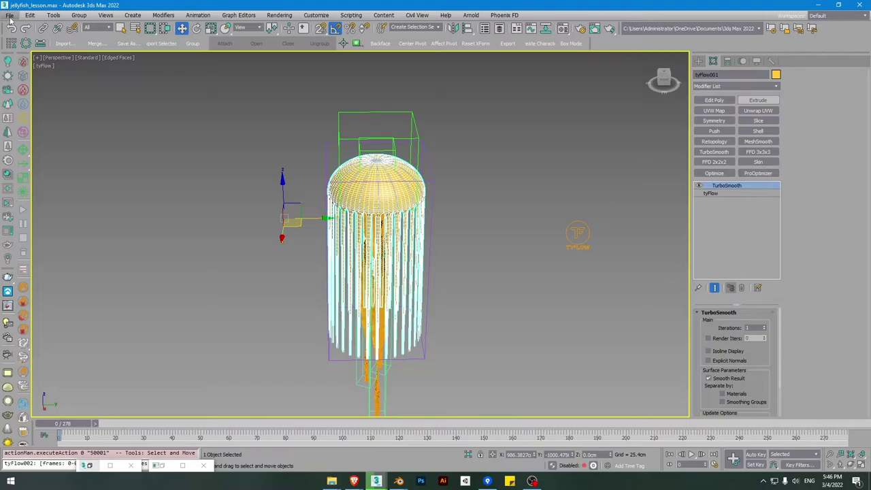
scroll(394, 286, "up", 5)
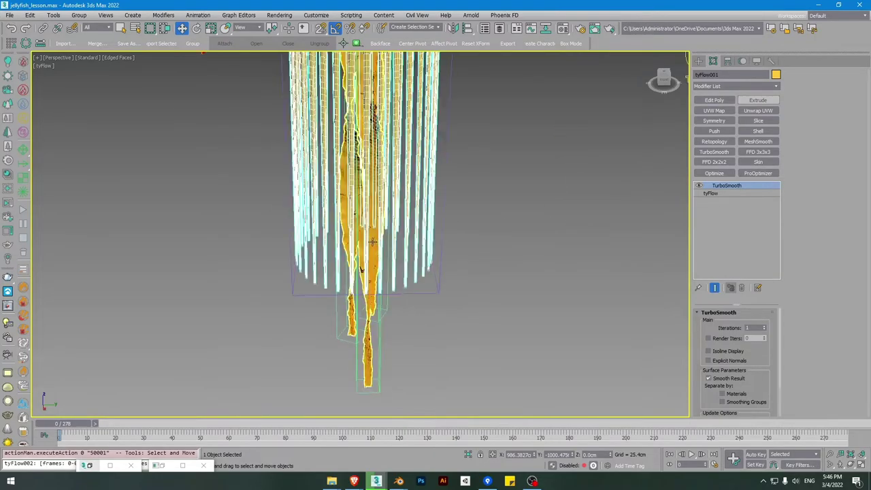
left_click(348, 218, "ctrl")
middle_click_drag(361, 252, 392, 273, "alt")
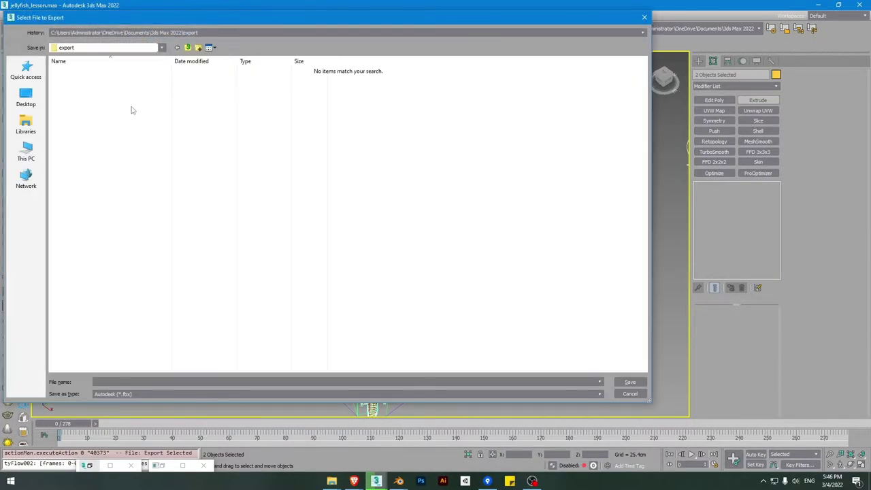
- Export the two selected flows to the export folder as an Alembic (*.abc) file named 1
left_click(132, 394)
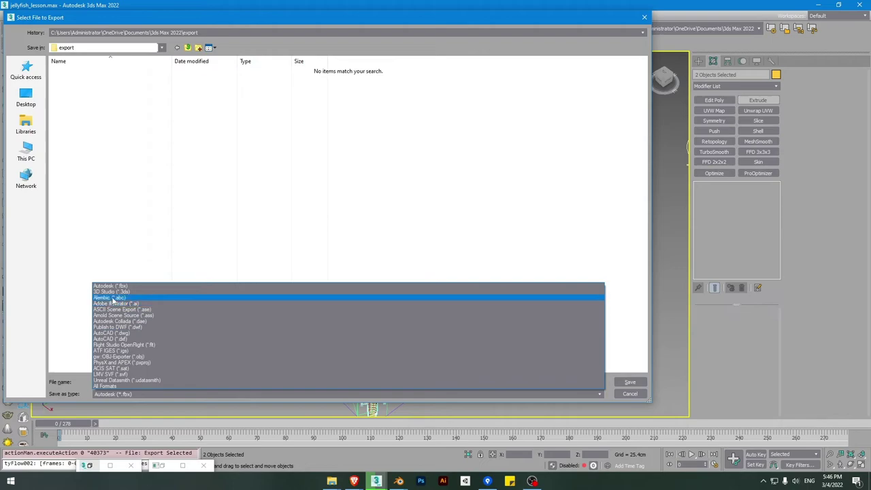
left_click(102, 302)
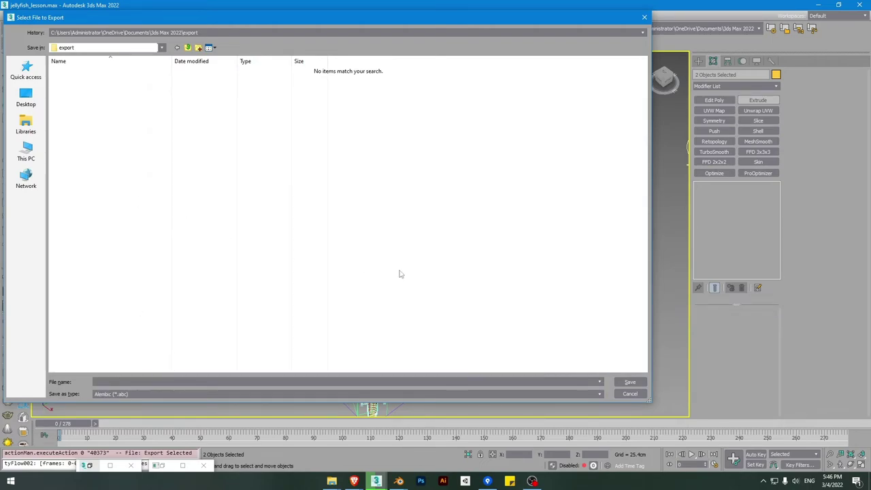
left_click(255, 382)
type("1")
left_click(632, 384)
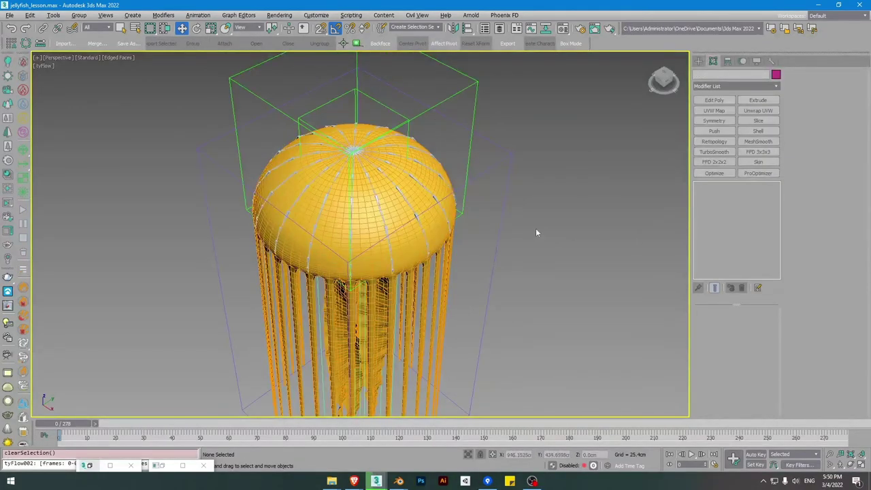
middle_click_drag(536, 233, 468, 215, "alt")
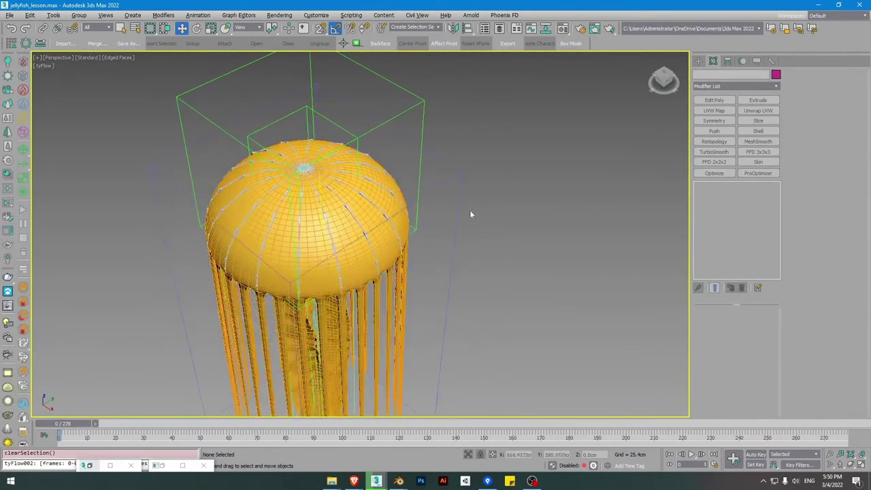